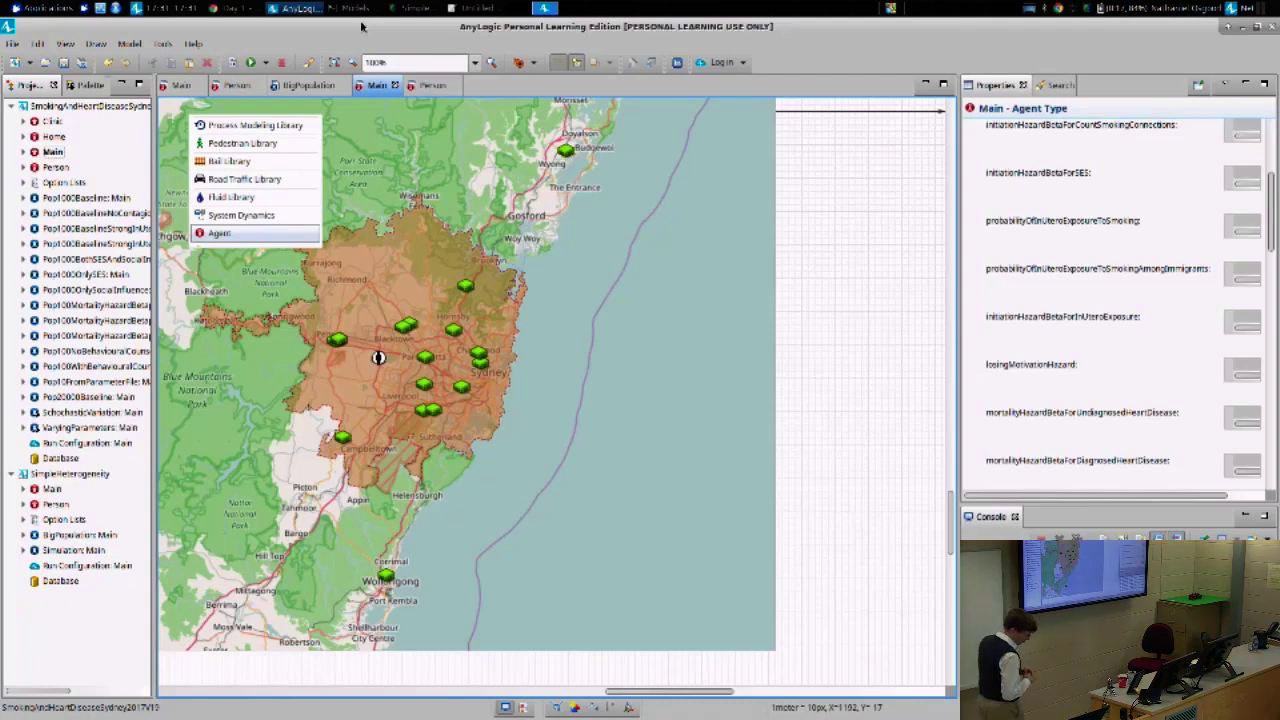
# - In Chrome, browse the class model folders, then return to Day 1 and move the window aside
pyautogui.hotkey('alt', 'Tab')
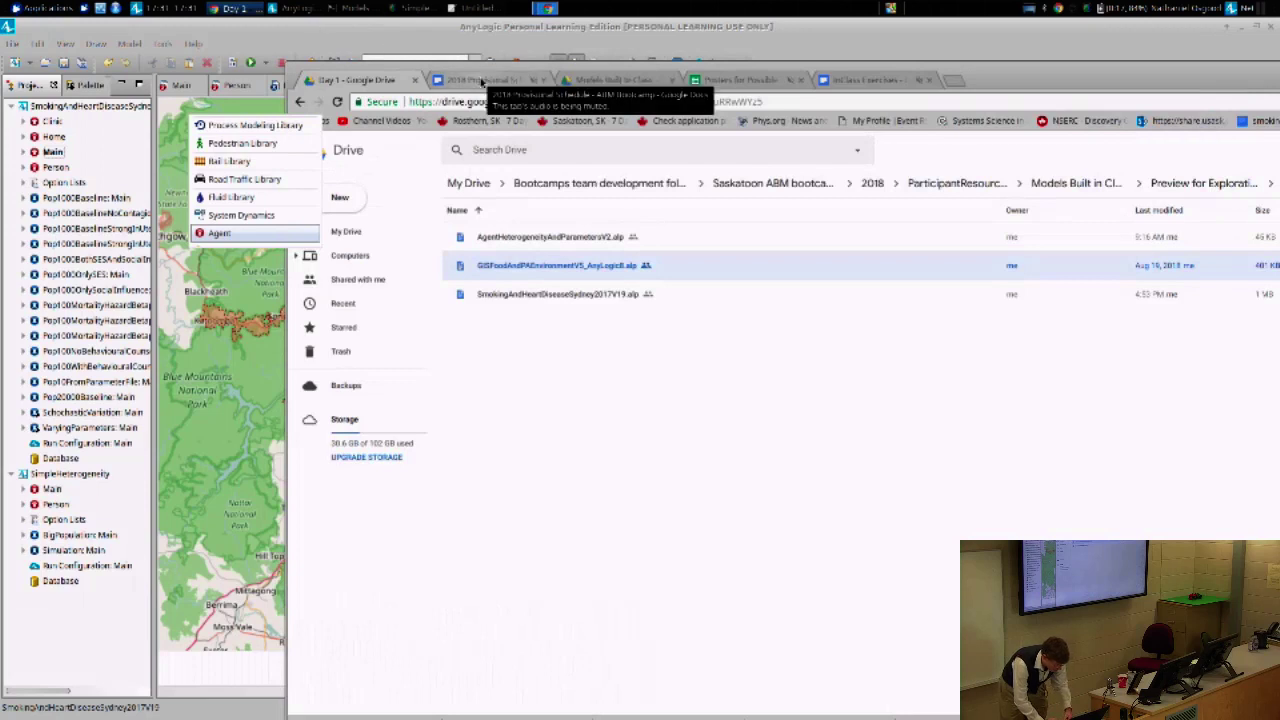
pyautogui.click(605, 80)
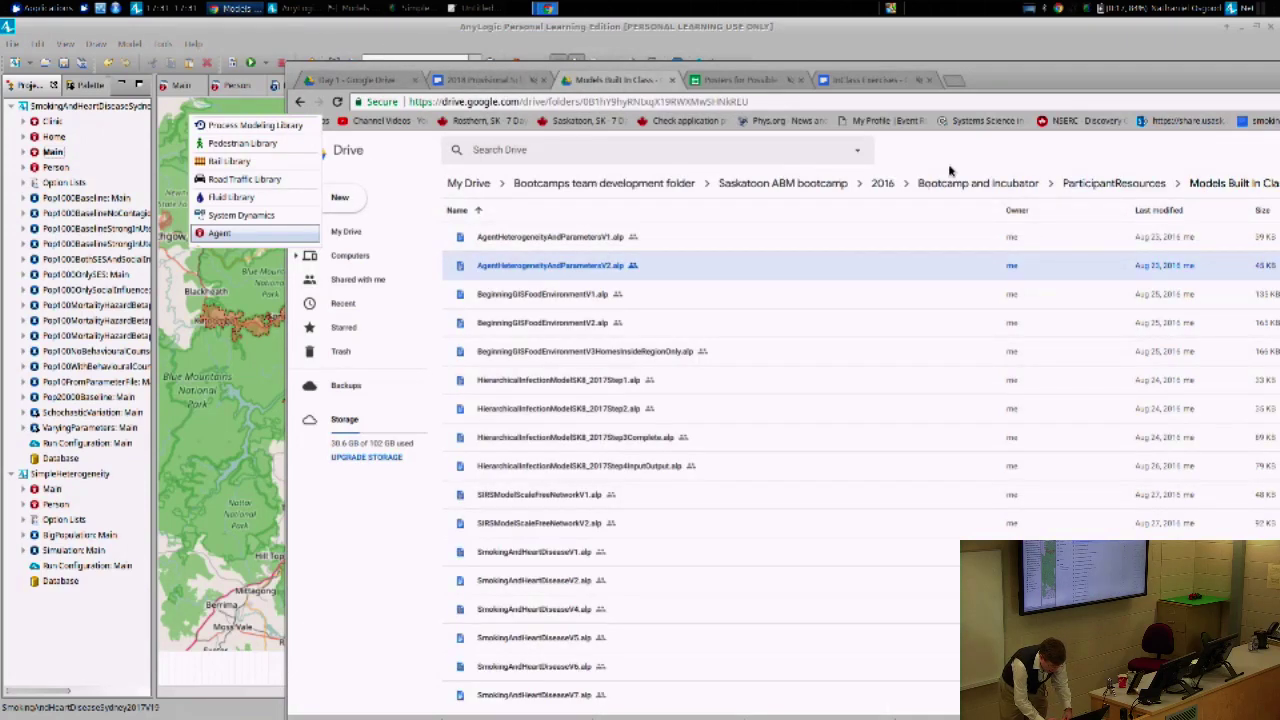
pyautogui.doubleClick(1053, 82)
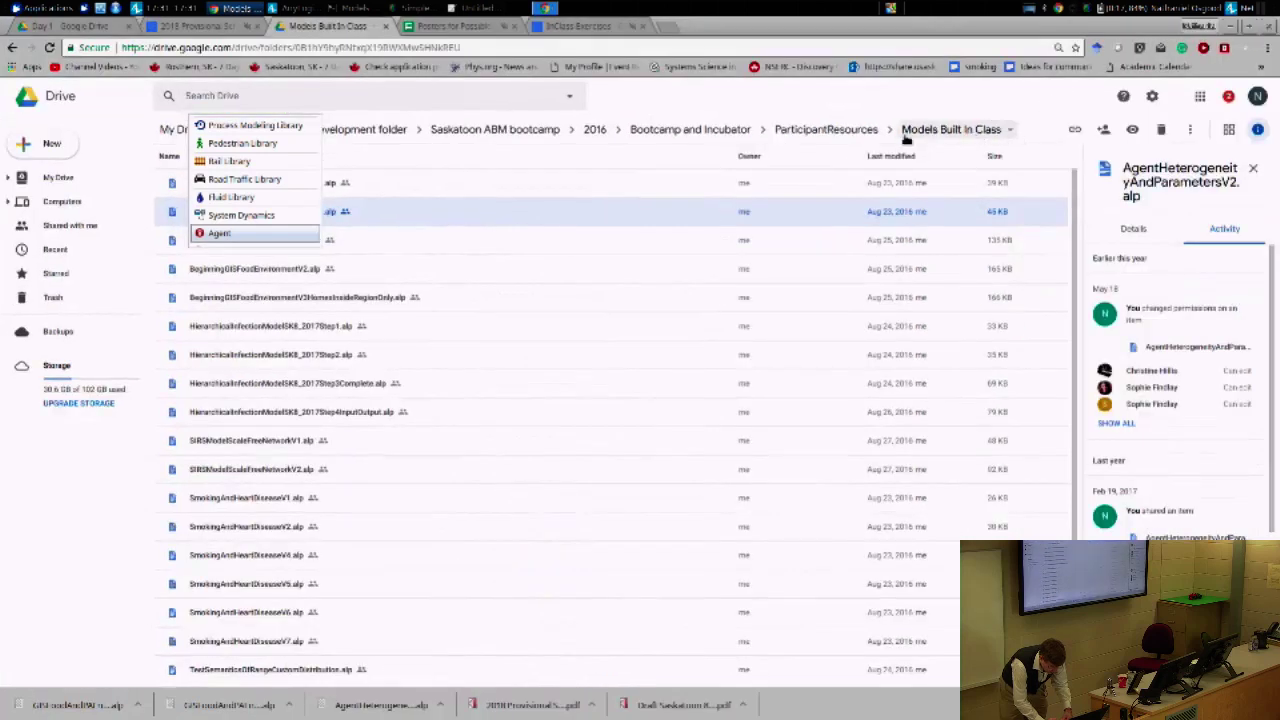
pyautogui.click(510, 131)
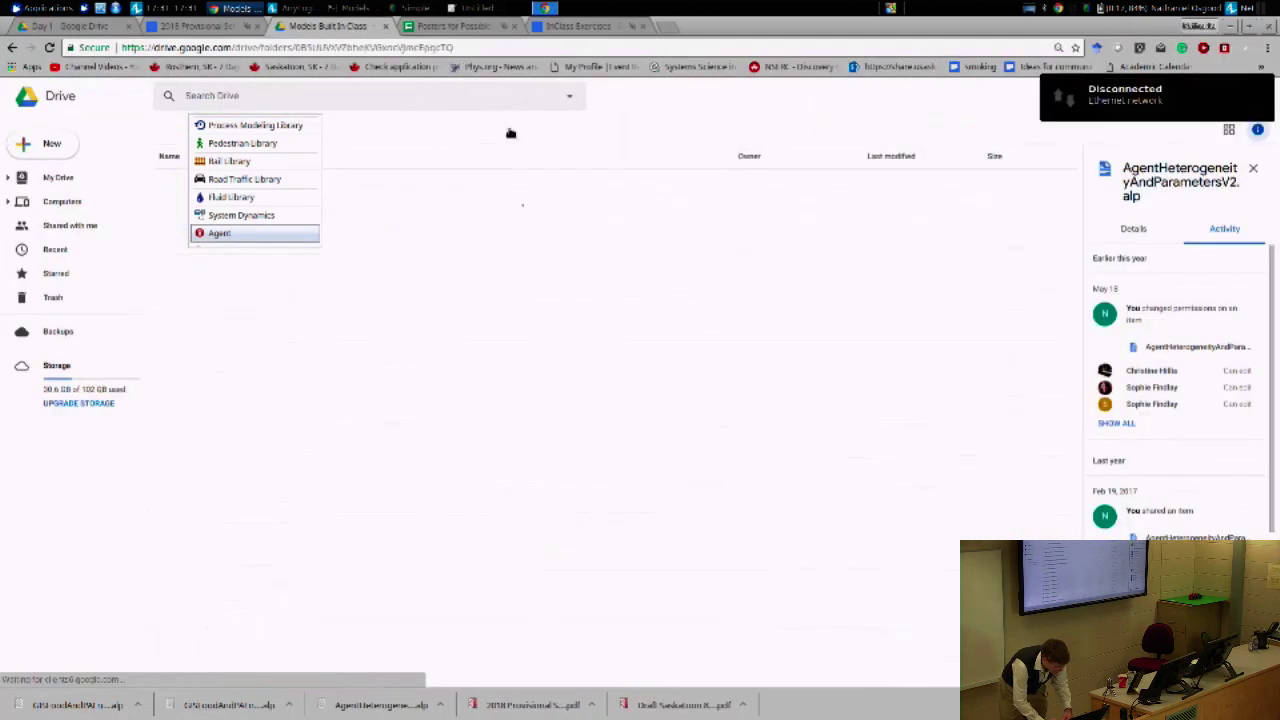
pyautogui.click(92, 24)
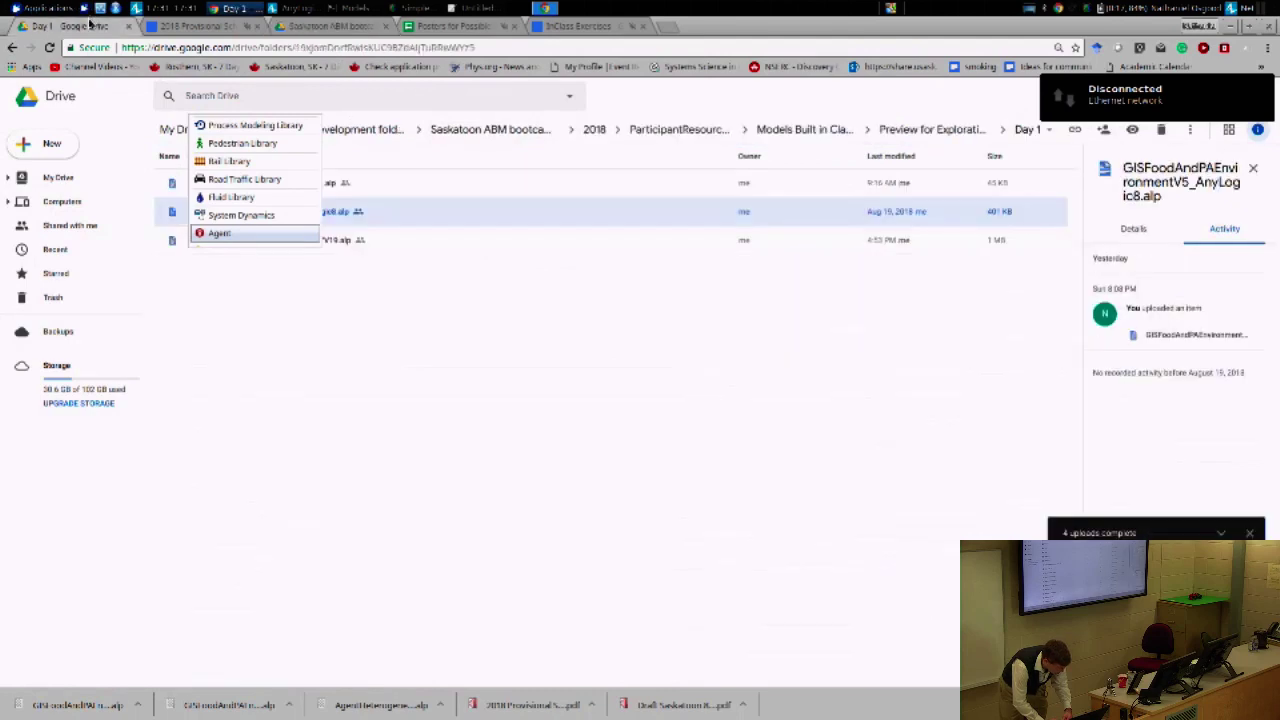
pyautogui.moveTo(758, 30); pyautogui.dragTo(945, 101)
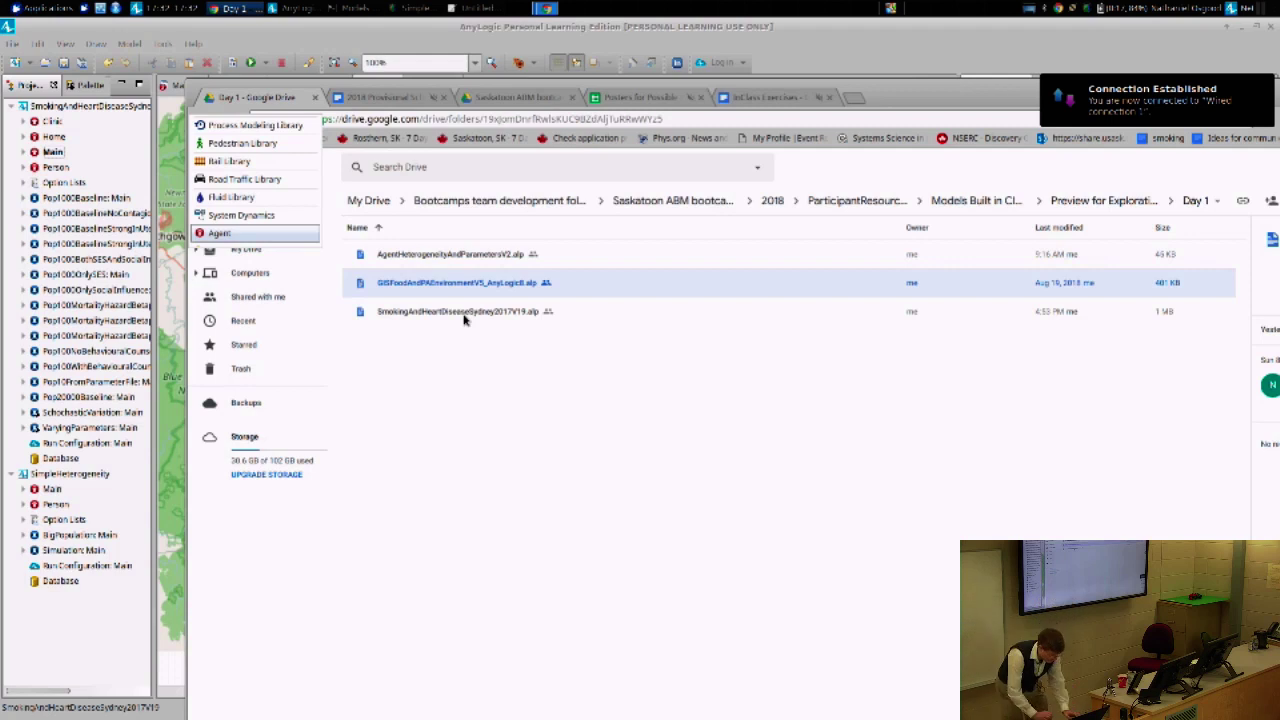
# - Set the recorder's output file name to Statecharts and start recording
pyautogui.hotkey('alt', 'Tab')
pyautogui.hotkey('alt', 'Tab')
pyautogui.hotkey('alt', 'Tab')
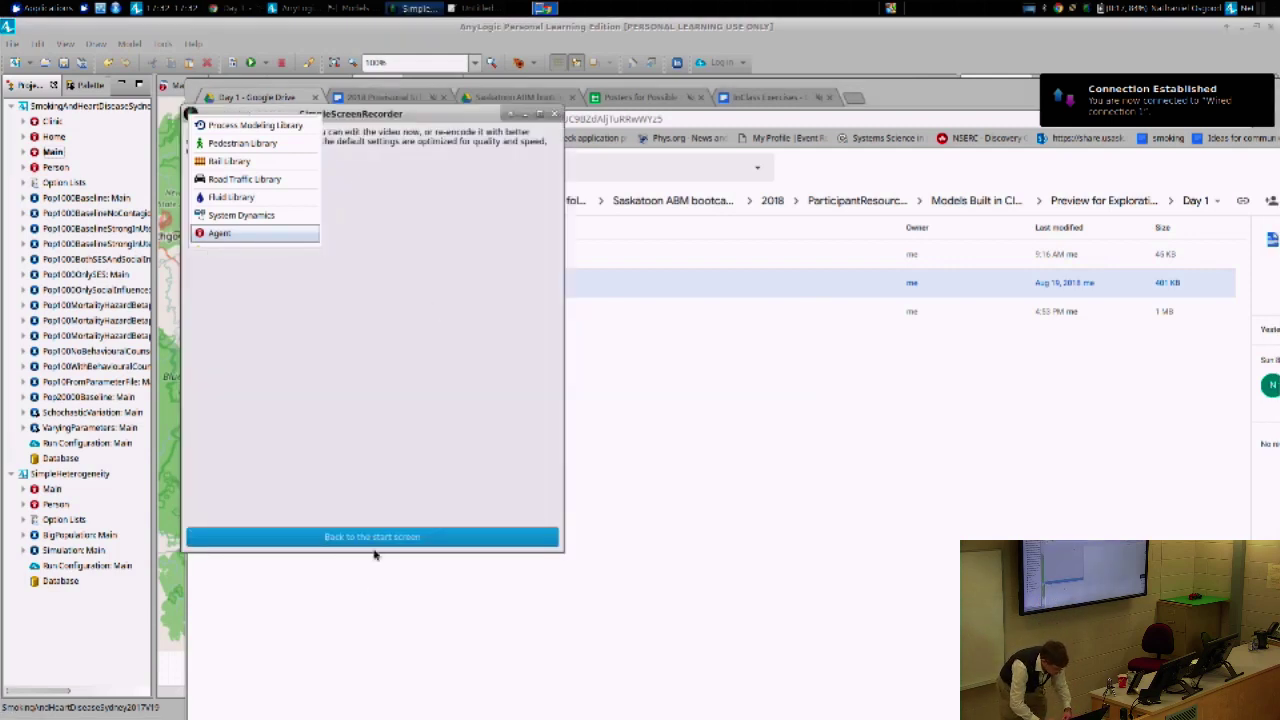
pyautogui.click(375, 544)
pyautogui.click(380, 533)
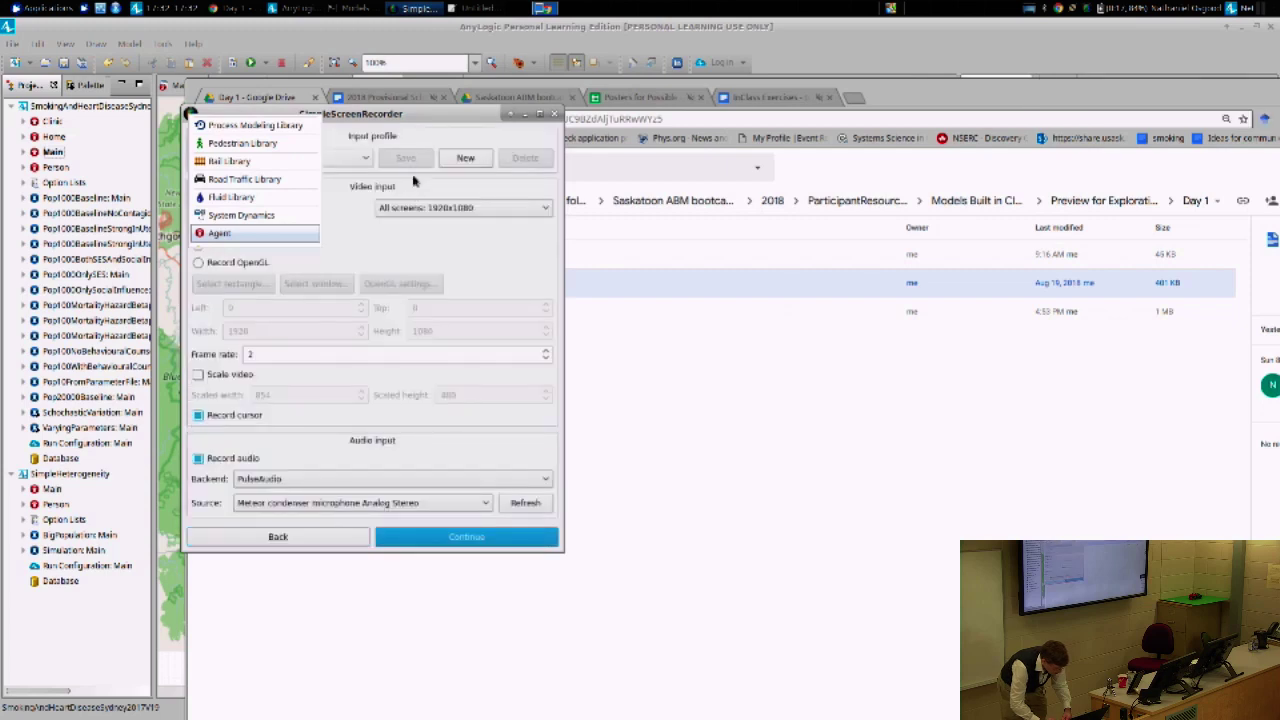
pyautogui.moveTo(398, 114); pyautogui.dragTo(623, 261)
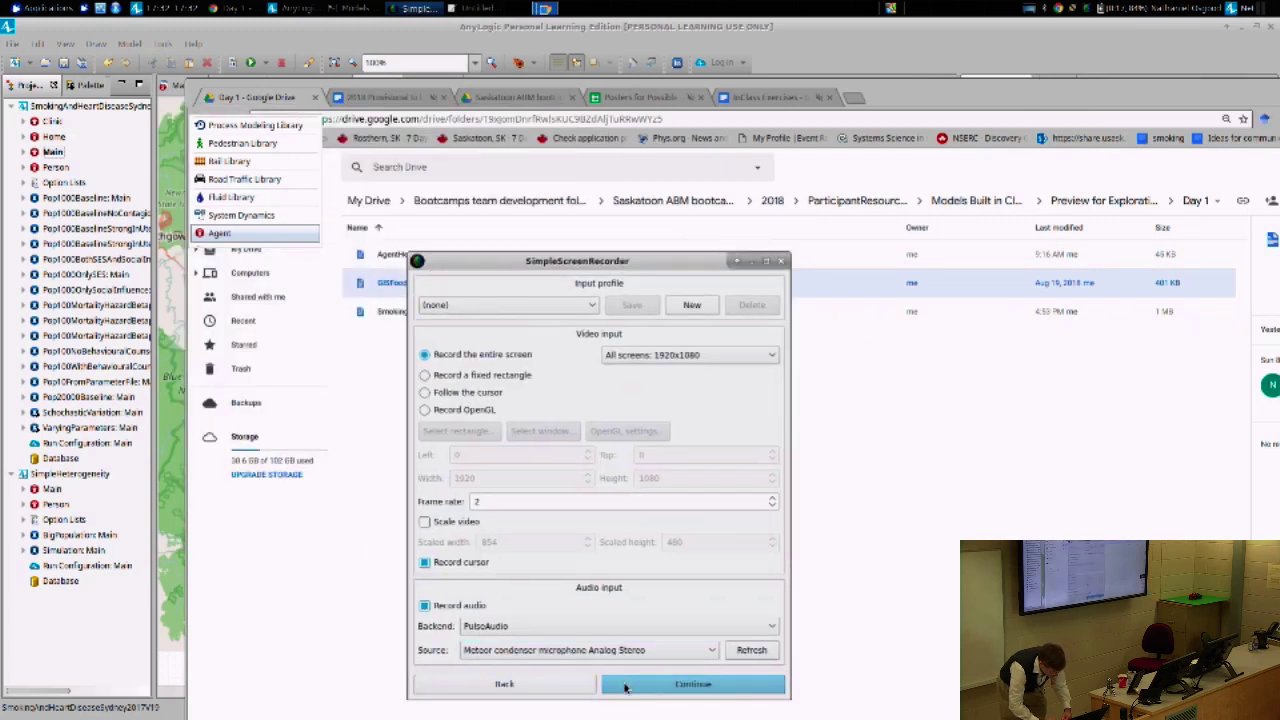
pyautogui.click(640, 684)
pyautogui.click(656, 354)
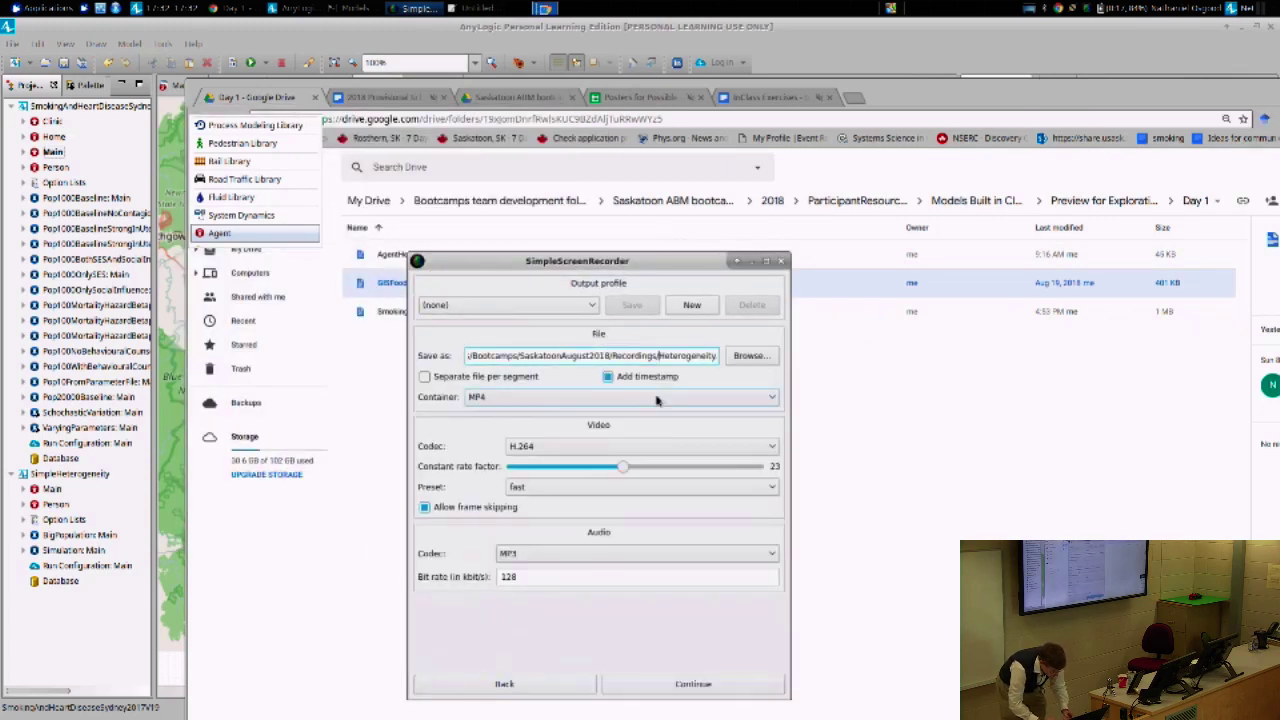
pyautogui.hotkey('shift', 'End')
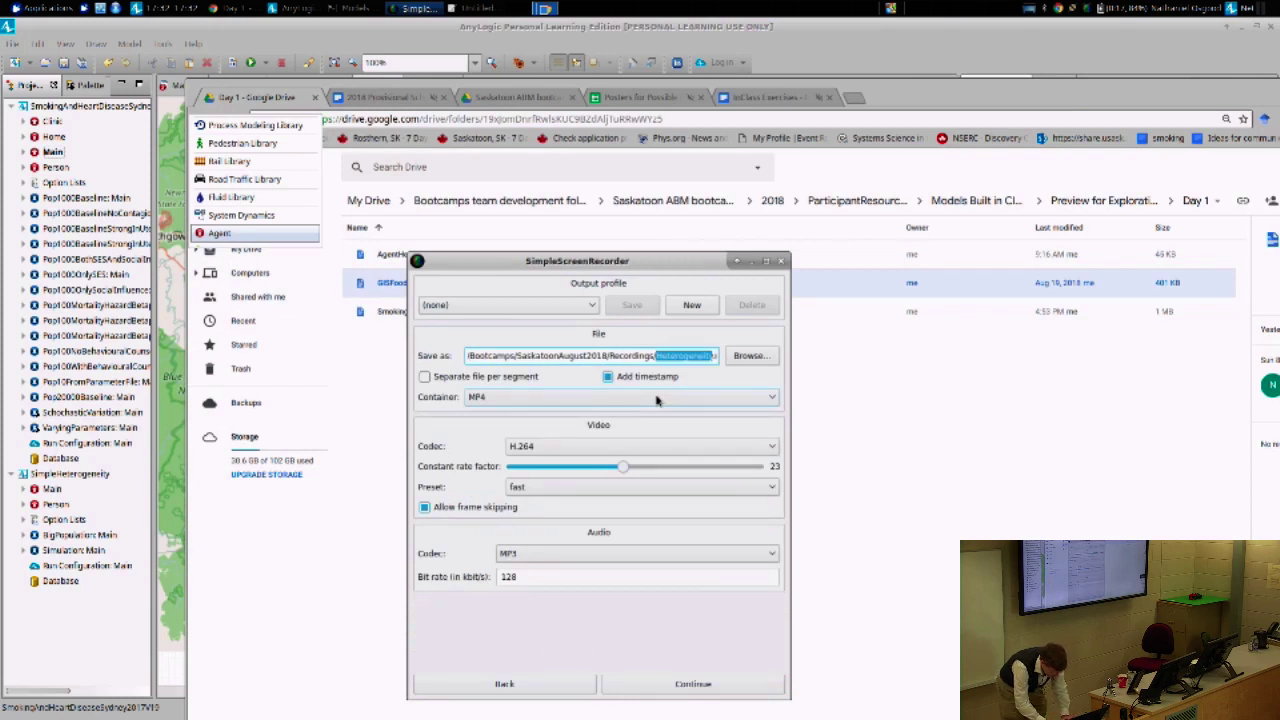
pyautogui.write('Statecharts')
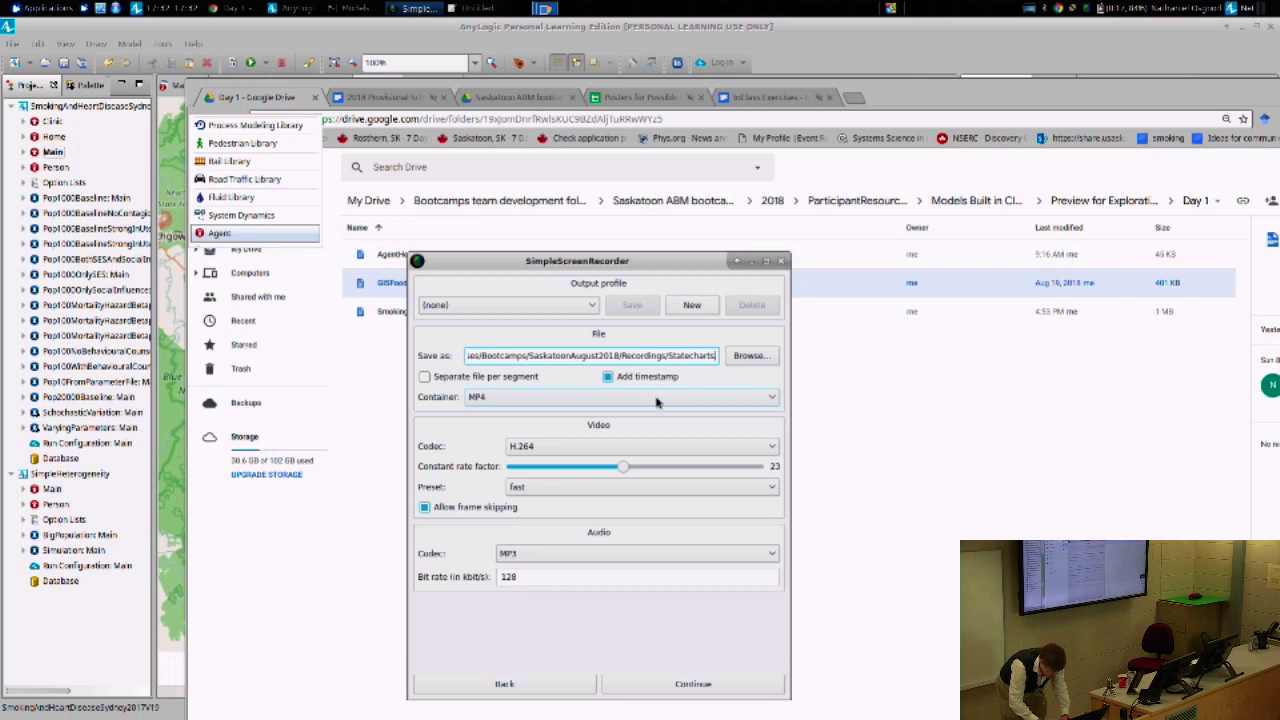
pyautogui.click(712, 690)
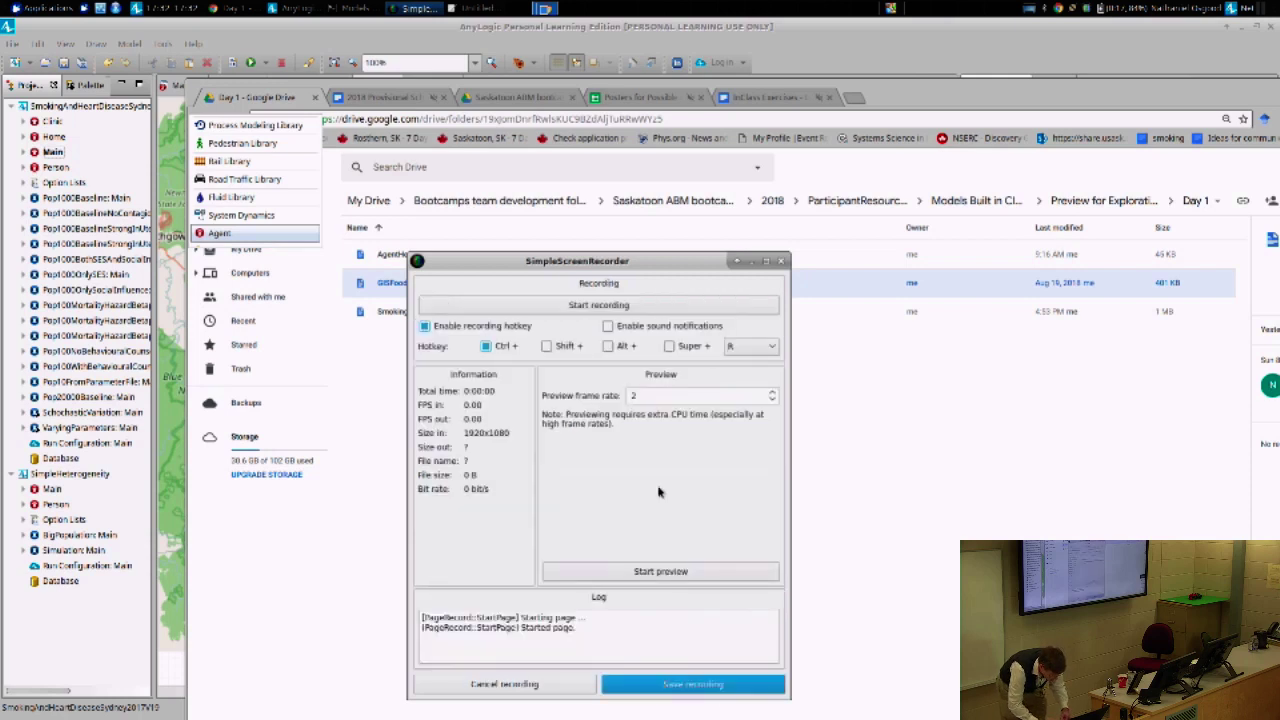
pyautogui.click(627, 309)
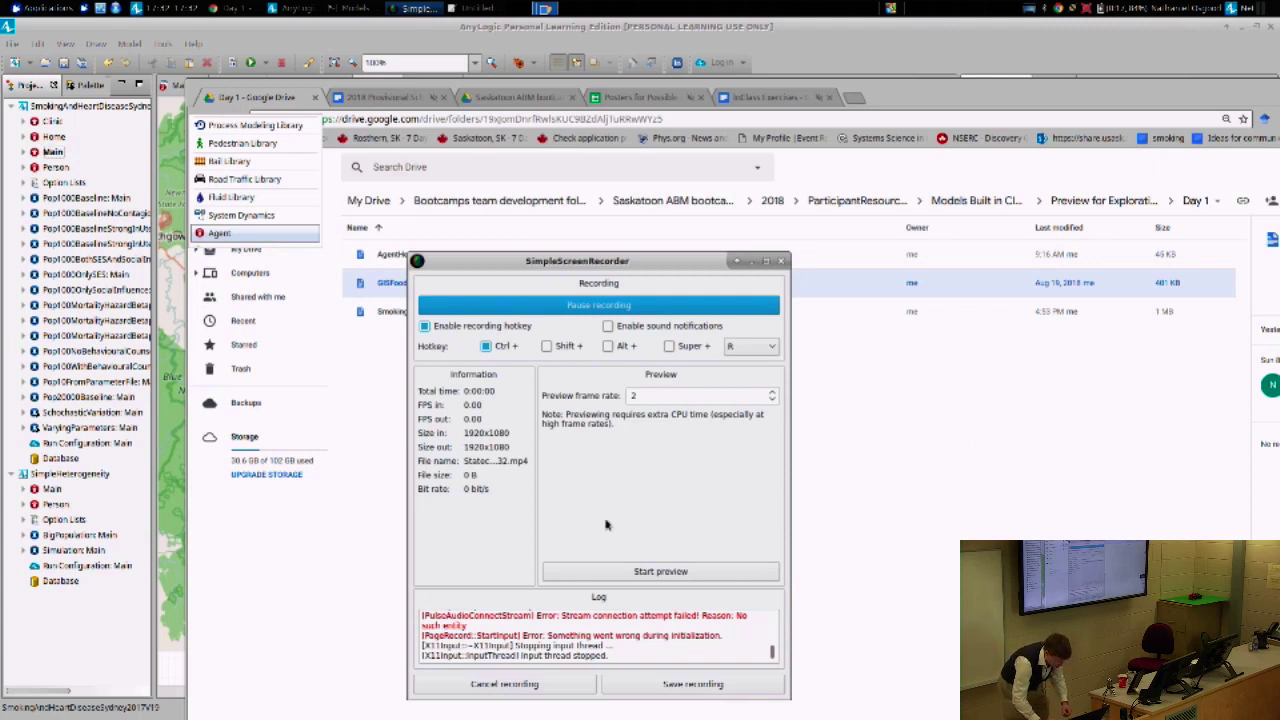
# - Cancel the failed recording, check the output path, and restart the Statecharts recording
pyautogui.click(580, 684)
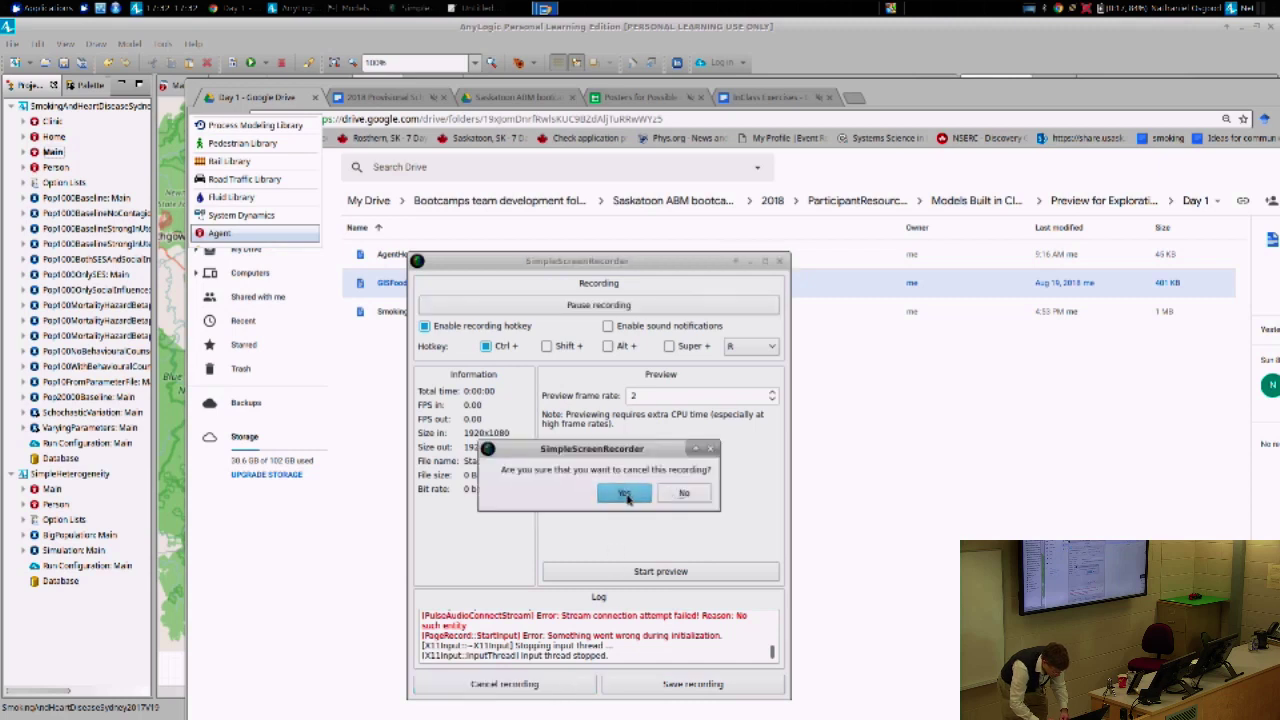
pyautogui.click(612, 492)
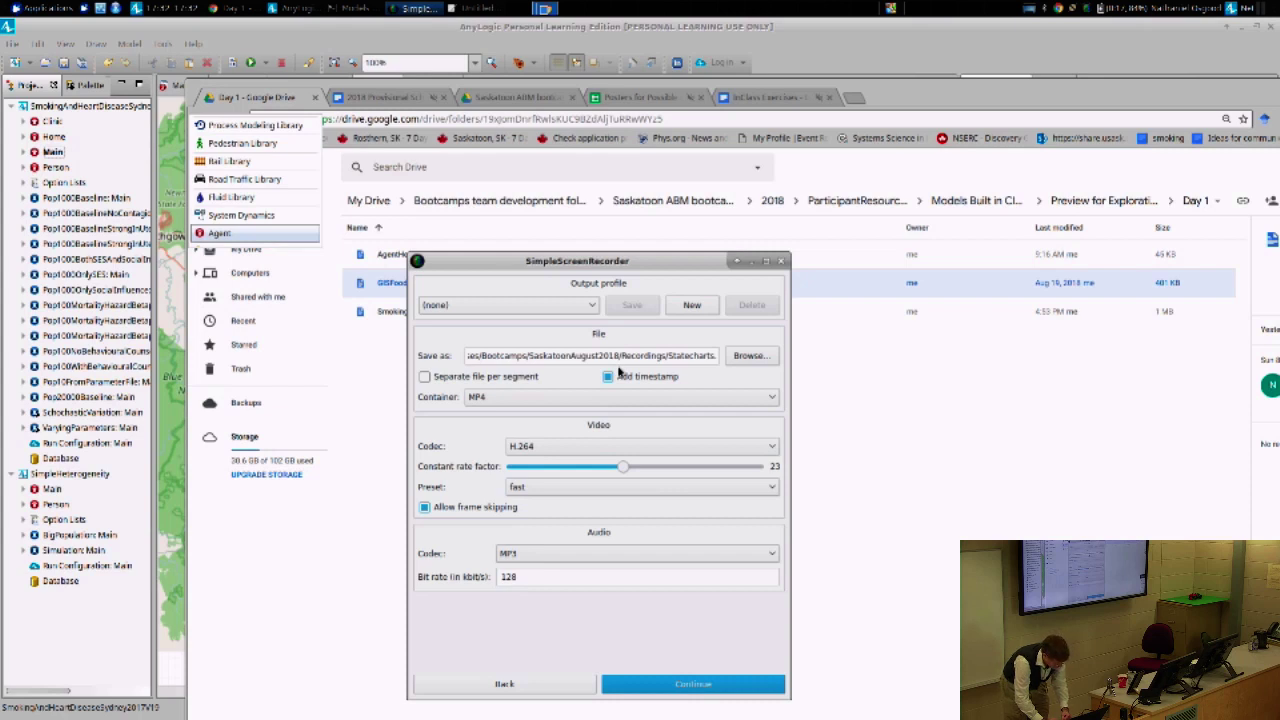
pyautogui.moveTo(650, 355); pyautogui.dragTo(549, 355)
pyautogui.click(504, 684)
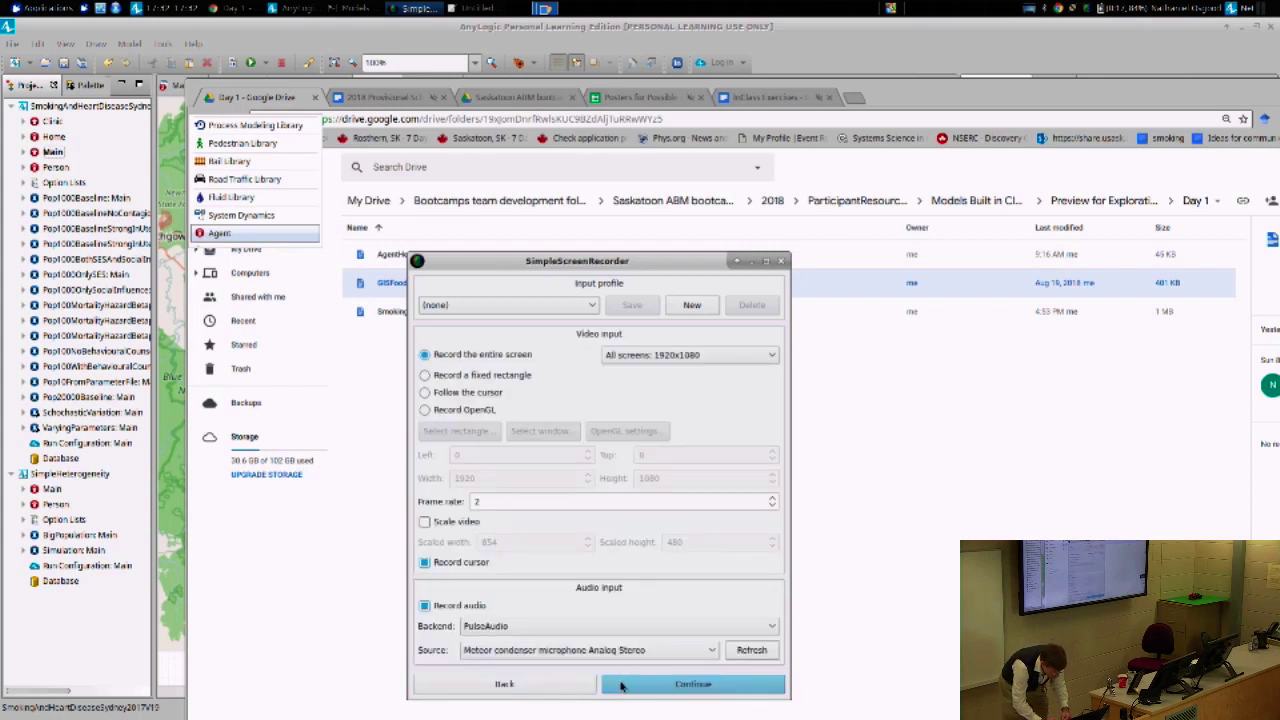
pyautogui.click(621, 684)
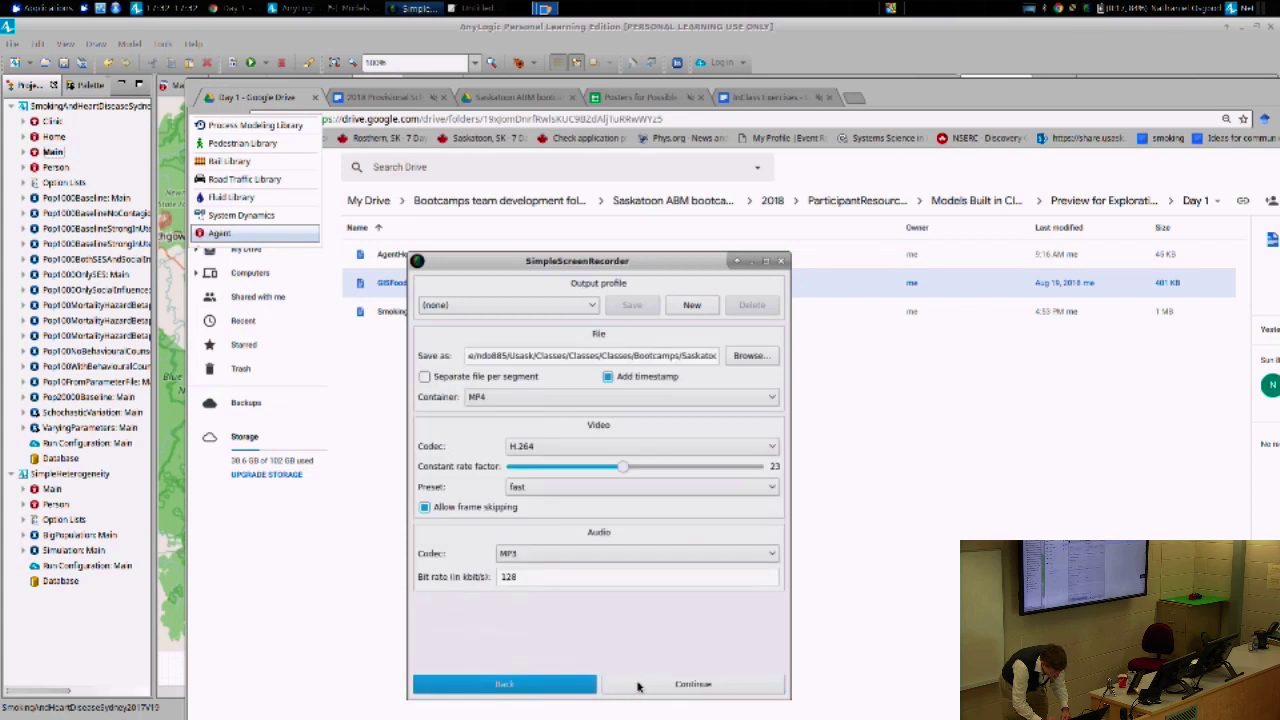
pyautogui.click(640, 686)
pyautogui.click(535, 306)
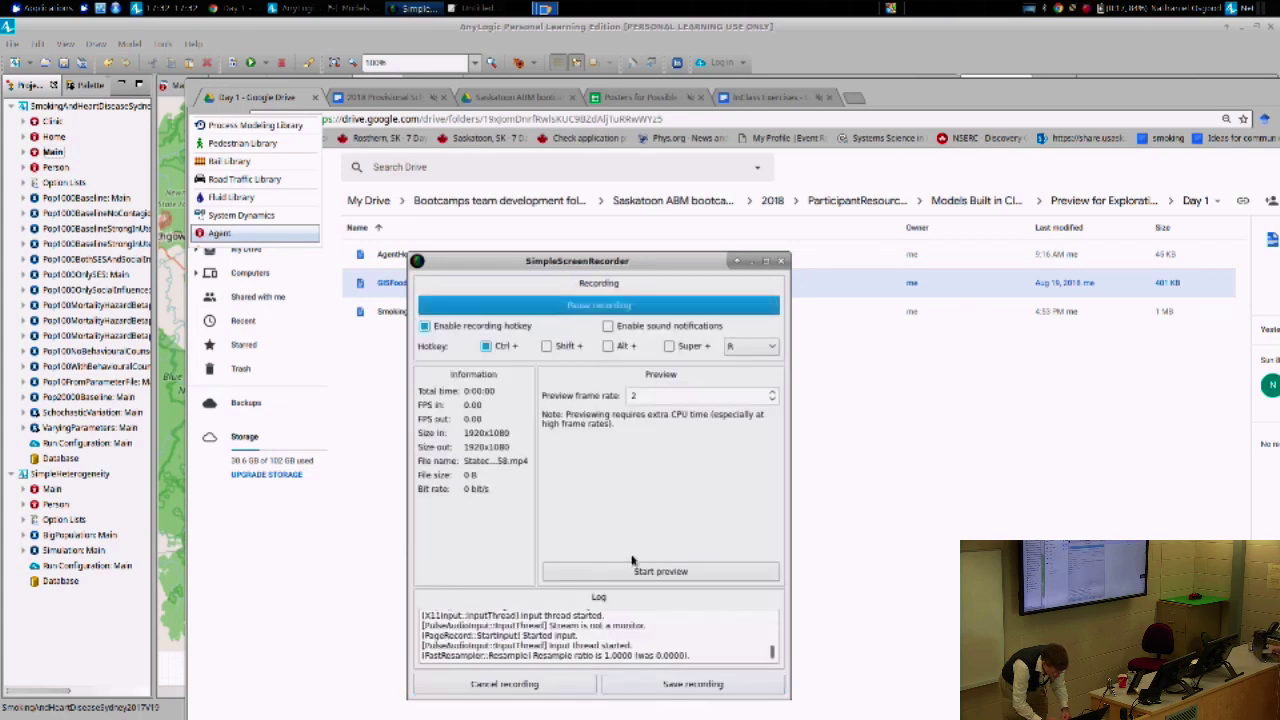
pyautogui.click(851, 603)
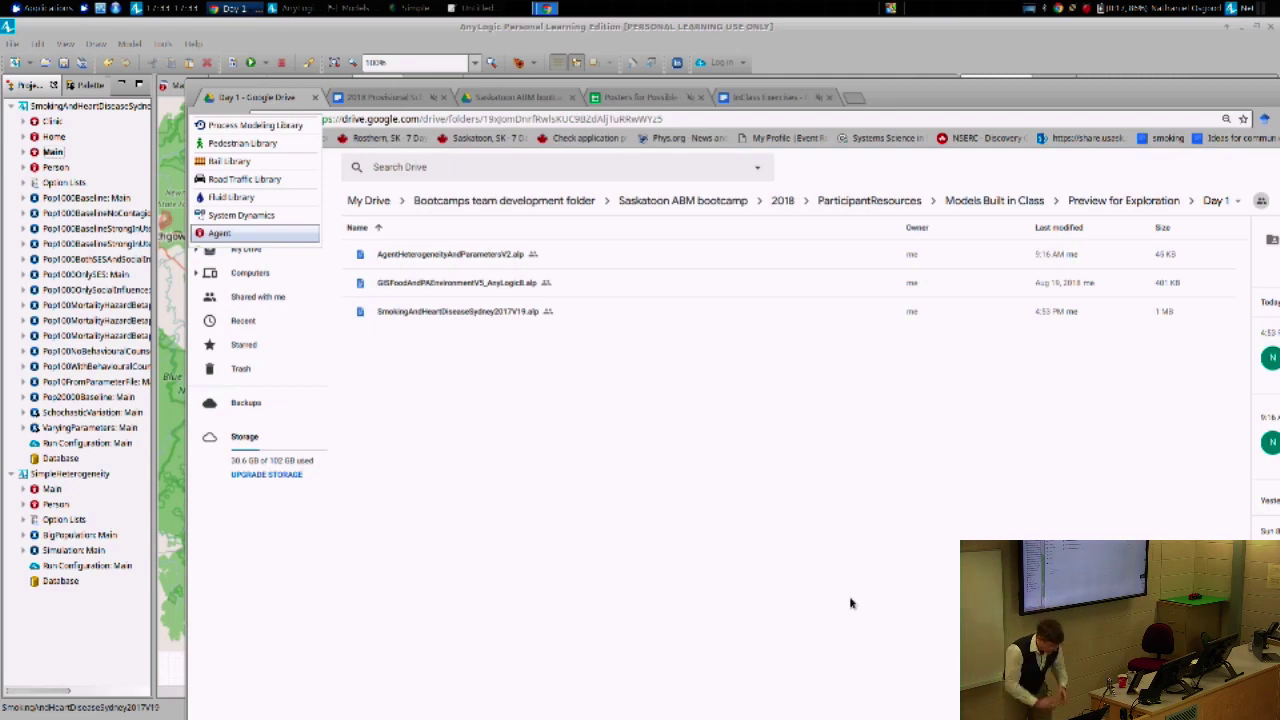
# - Bring AnyLogic in front of the Drive page to show Main's Sydney map
pyautogui.click(687, 37)
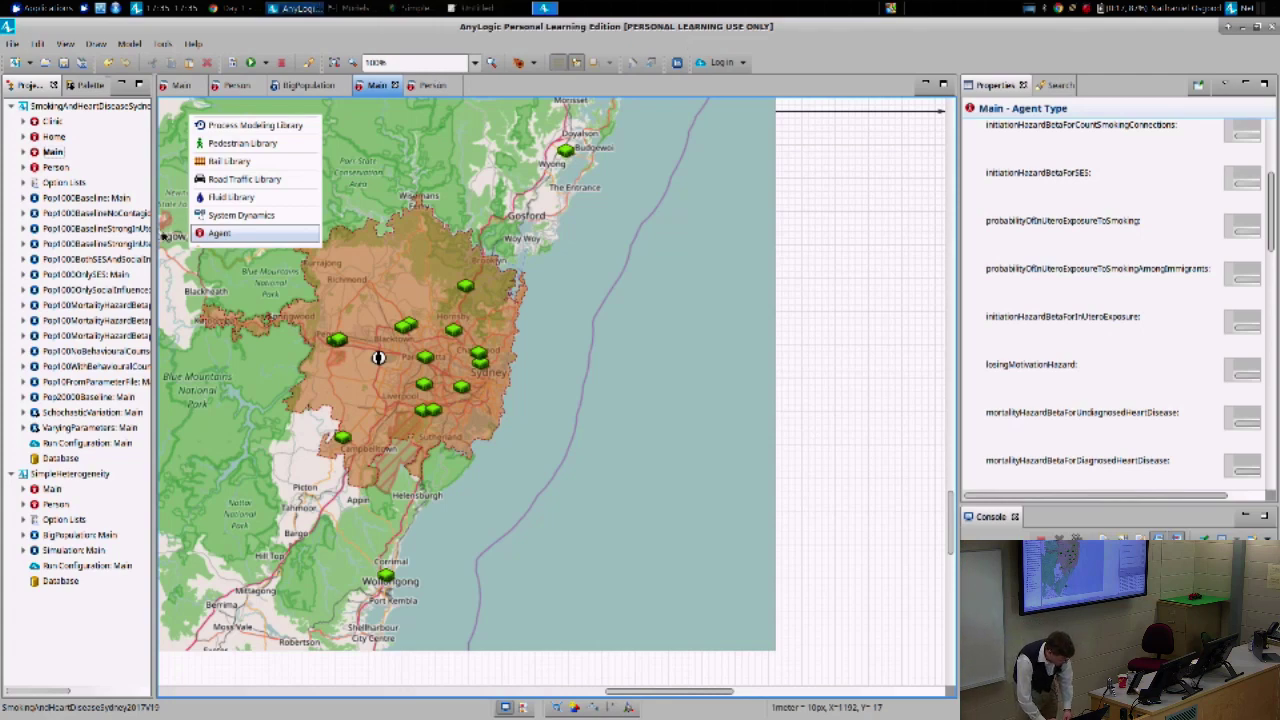
# - Open the Person agent's diagram in a smaller window and scroll to its statecharts
pyautogui.doubleClick(53, 169)
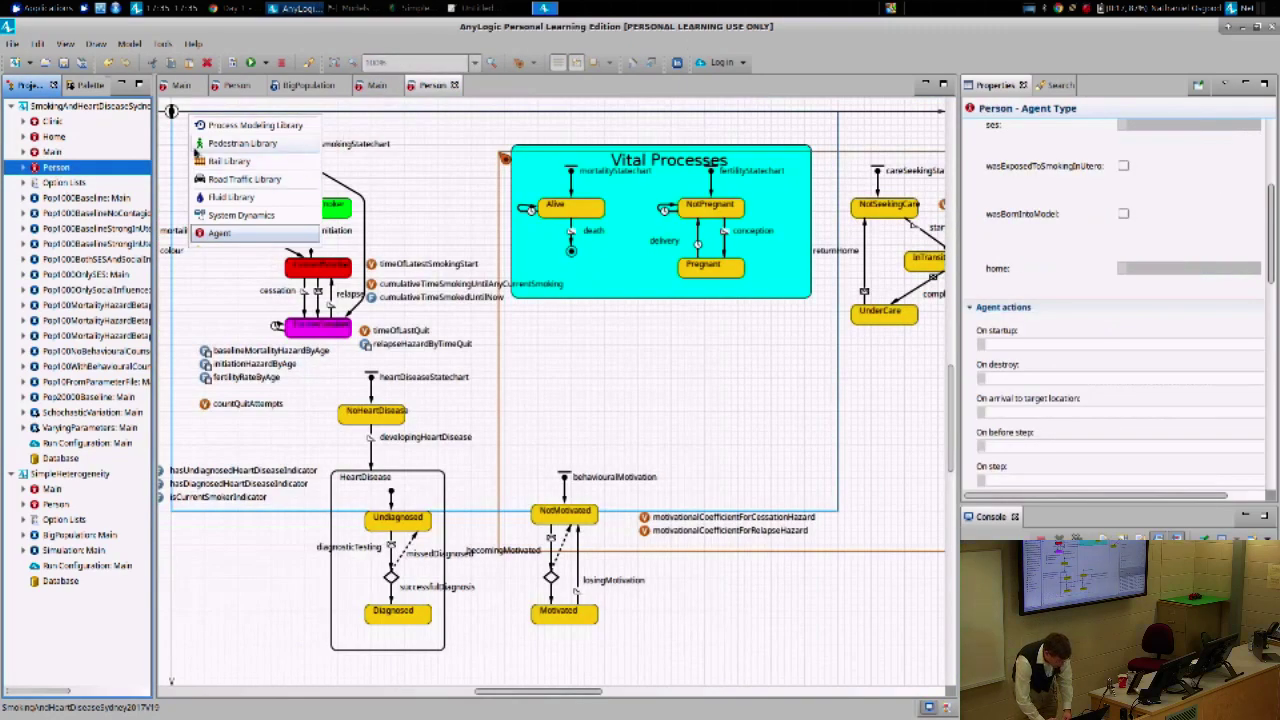
pyautogui.moveTo(347, 32); pyautogui.dragTo(580, 12)
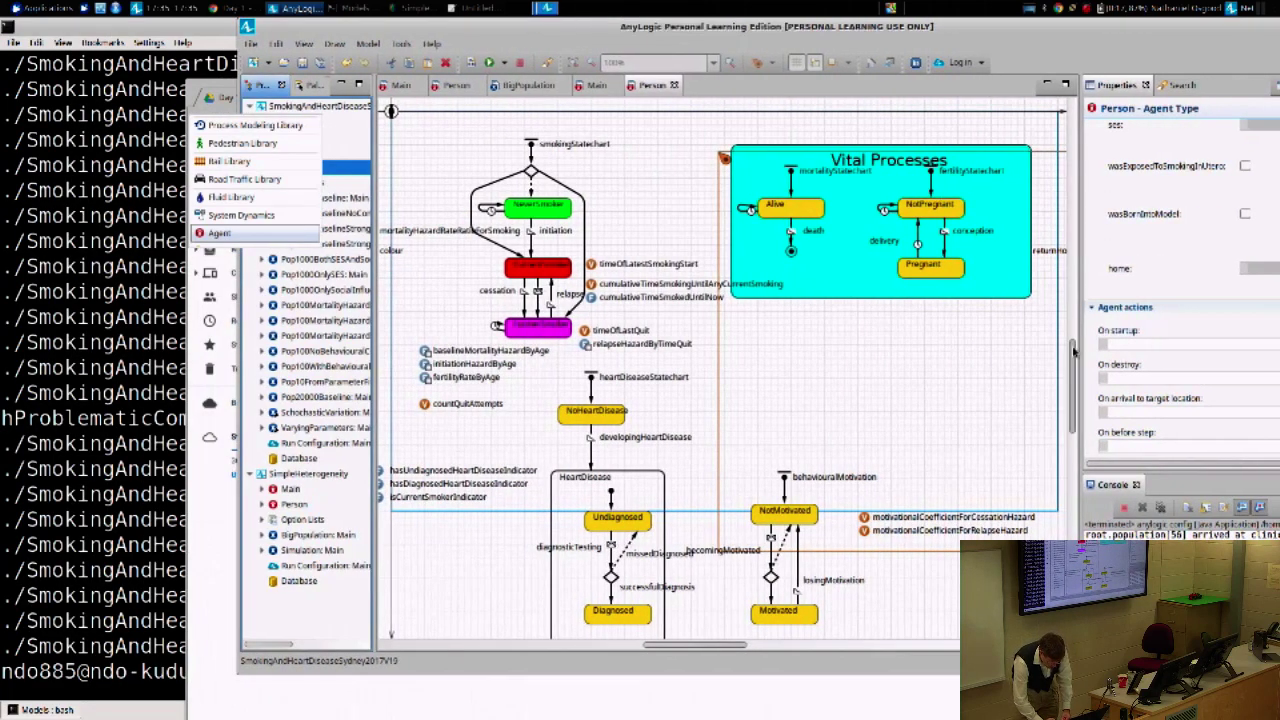
pyautogui.moveTo(1073, 350); pyautogui.dragTo(1075, 410)
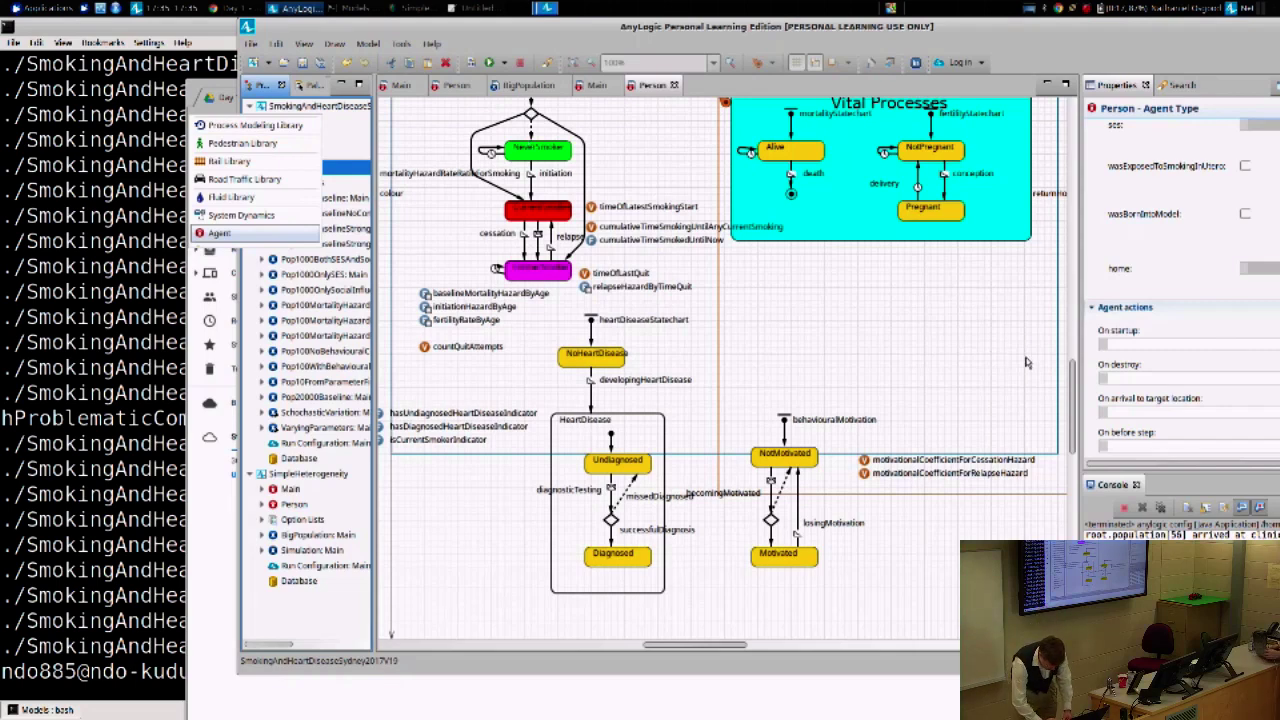
pyautogui.scroll(1, 1072, 358)
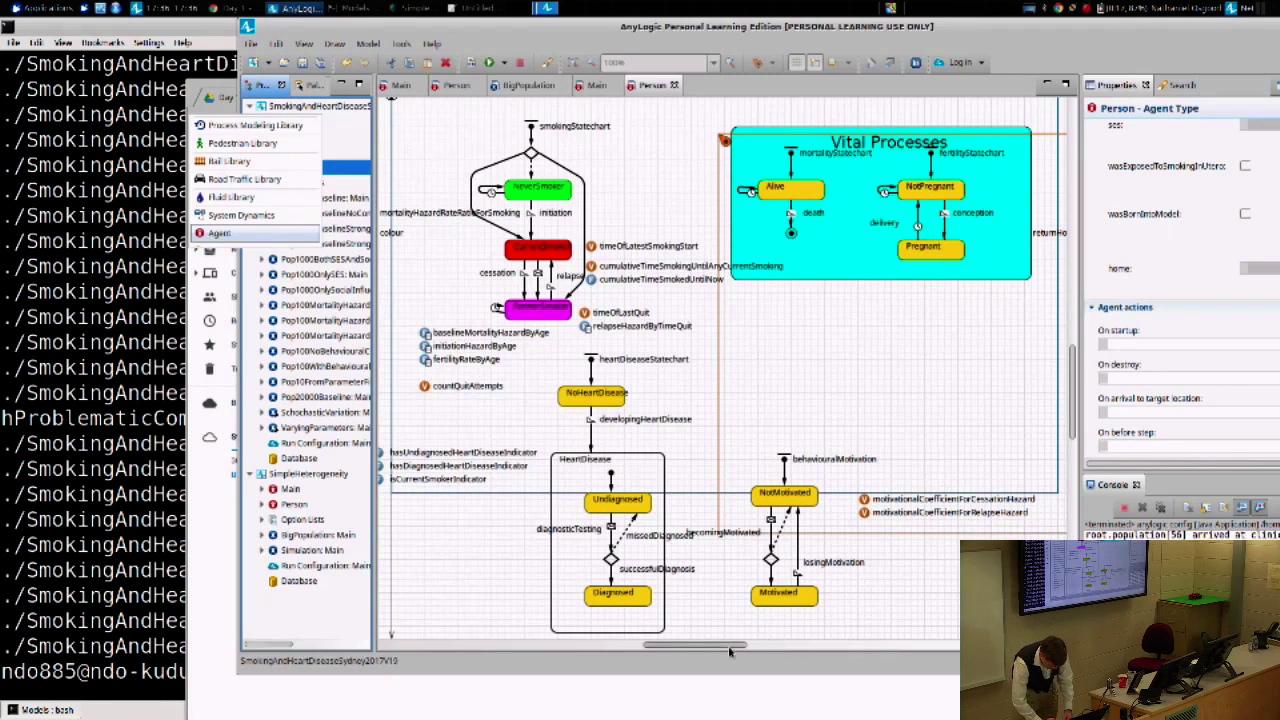
# - View the smoking statechart with NeverSmoker, CurrentSmoker and FormerSmoker states and the colour variable
pyautogui.moveTo(729, 651)
pyautogui.mouseDown()
pyautogui.moveTo(698, 649)
pyautogui.moveTo(710, 641)
pyautogui.mouseUp()
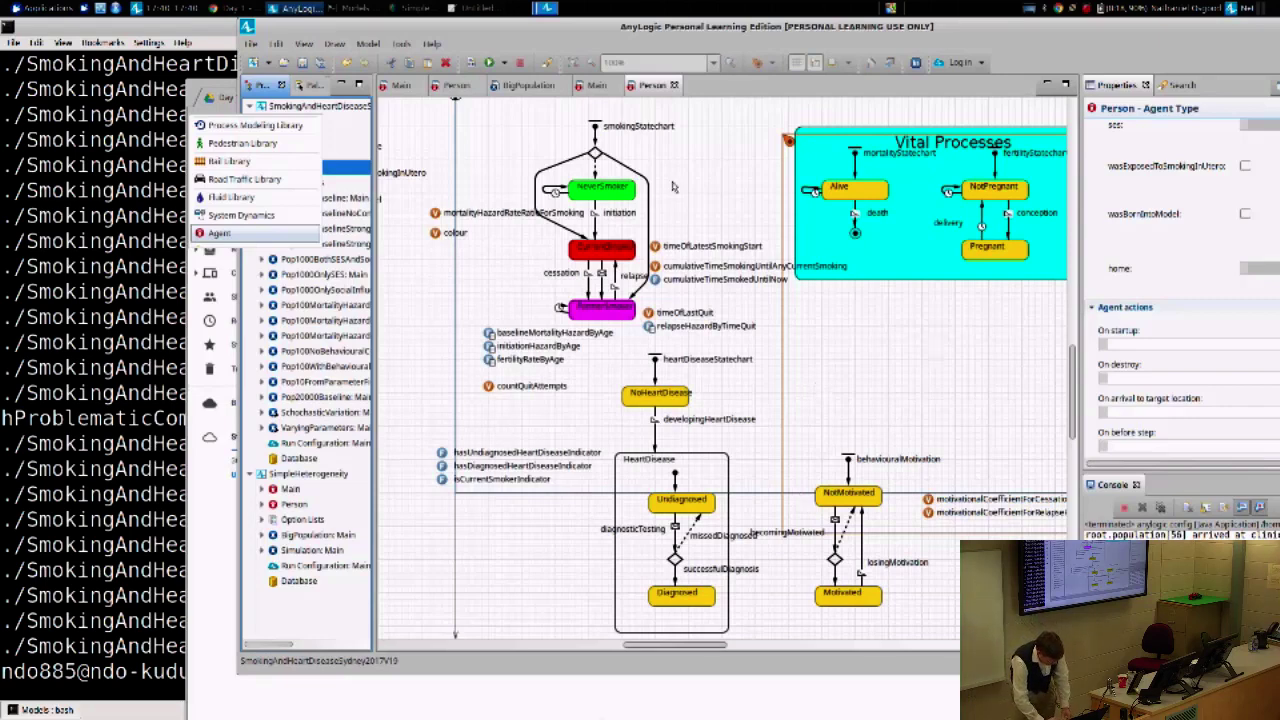
pyautogui.click(557, 196)
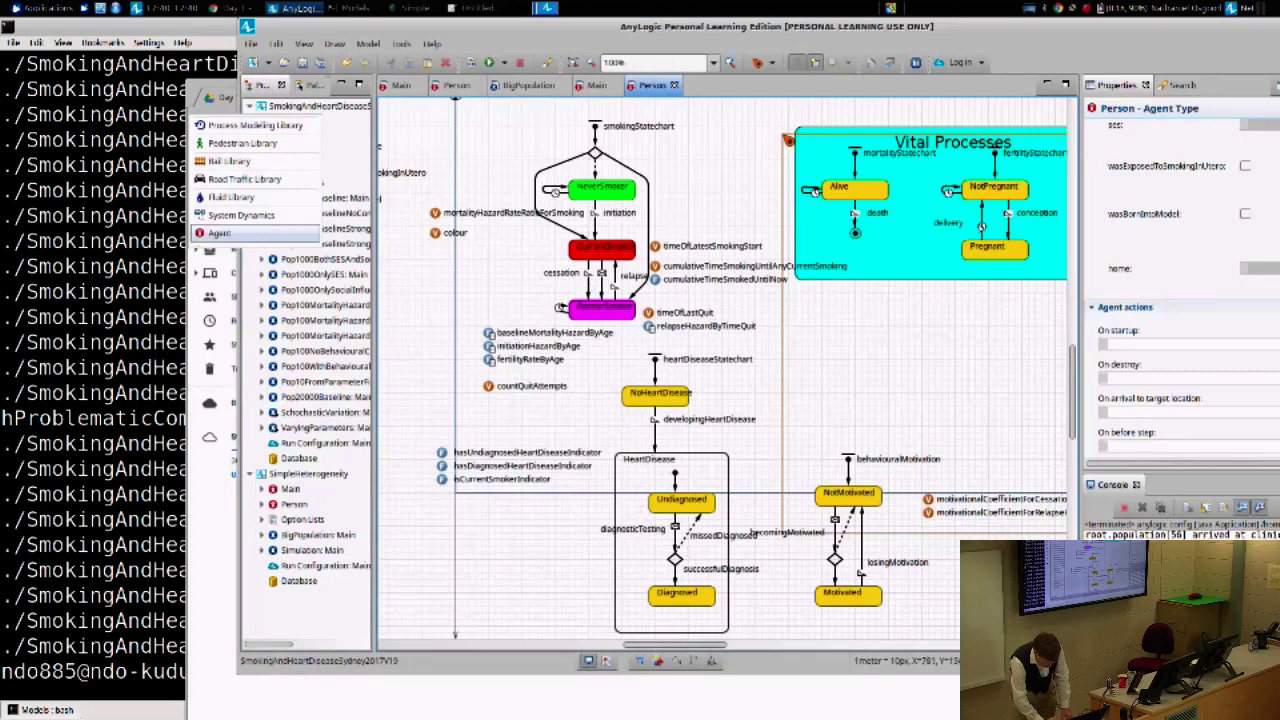
pyautogui.click(981, 229)
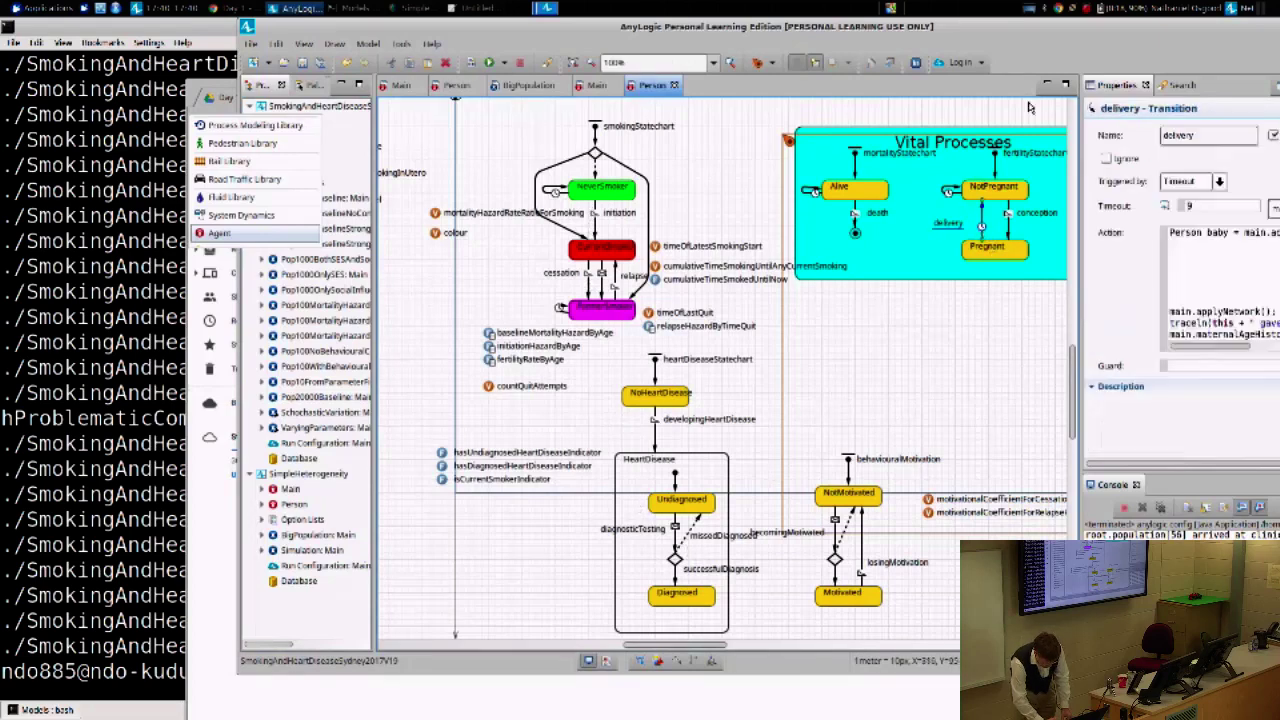
pyautogui.moveTo(1036, 37); pyautogui.dragTo(756, 37)
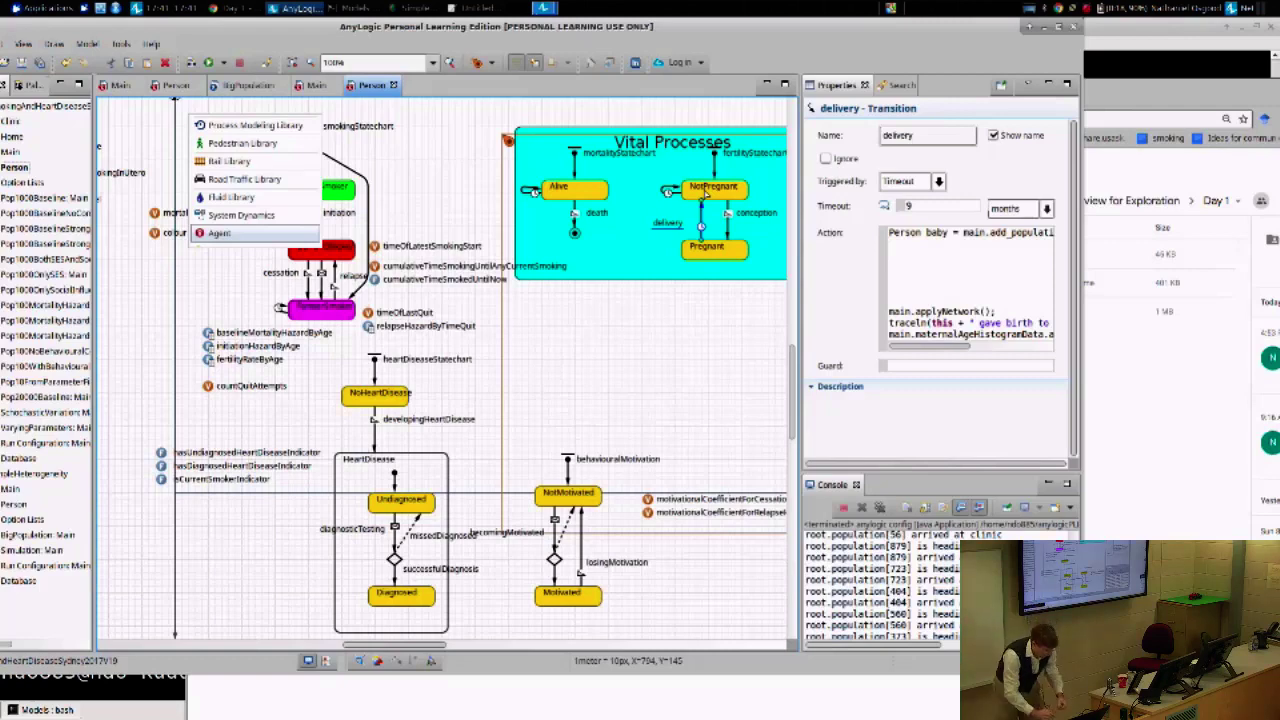
# - Maximize AnyLogic and open Main's diagram with its Sydney GIS map
pyautogui.doubleClick(458, 28)
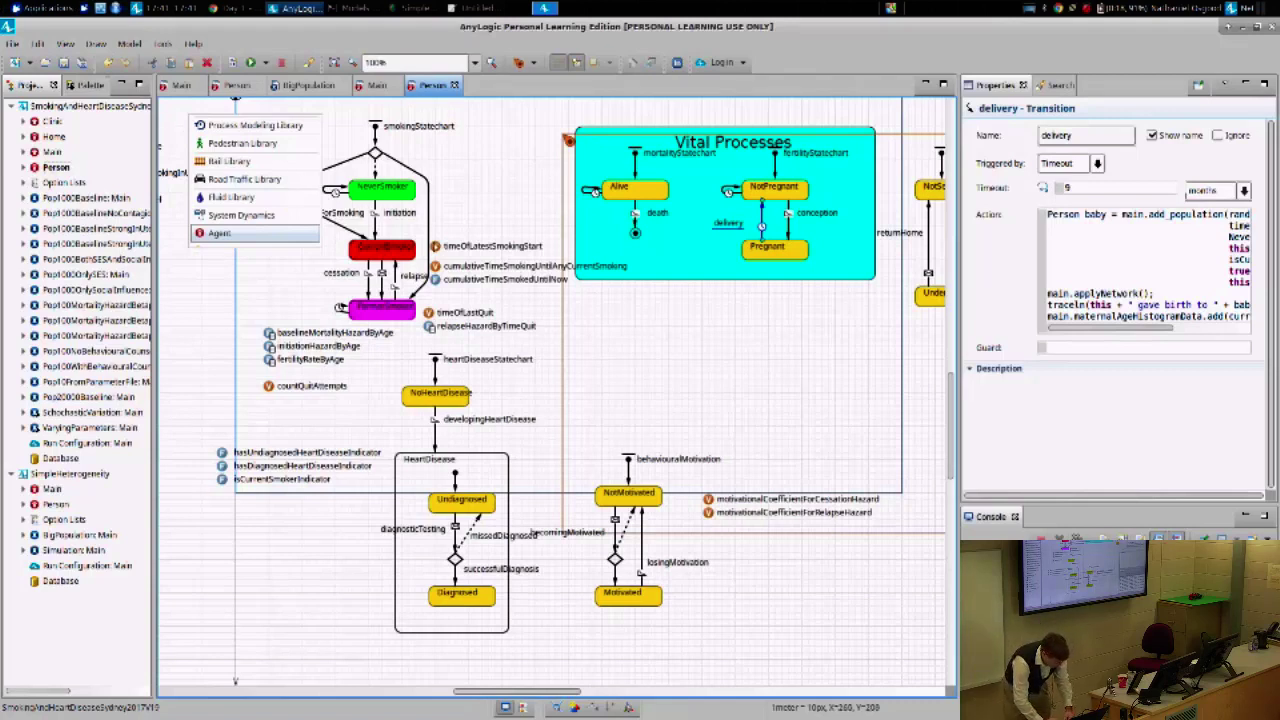
pyautogui.doubleClick(53, 151)
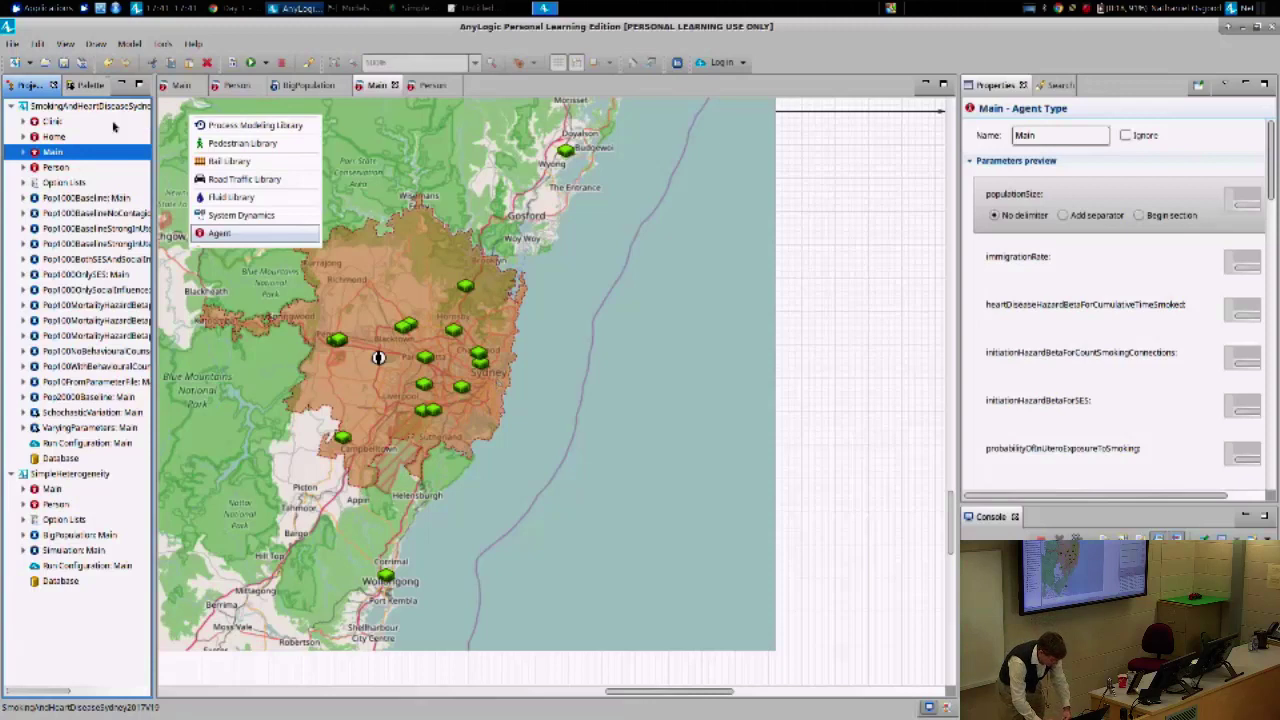
# - Show the SmokingAndHeartDiseaseSydney2017V19 model's properties, glancing at File > New without choosing anything
pyautogui.click(32, 105)
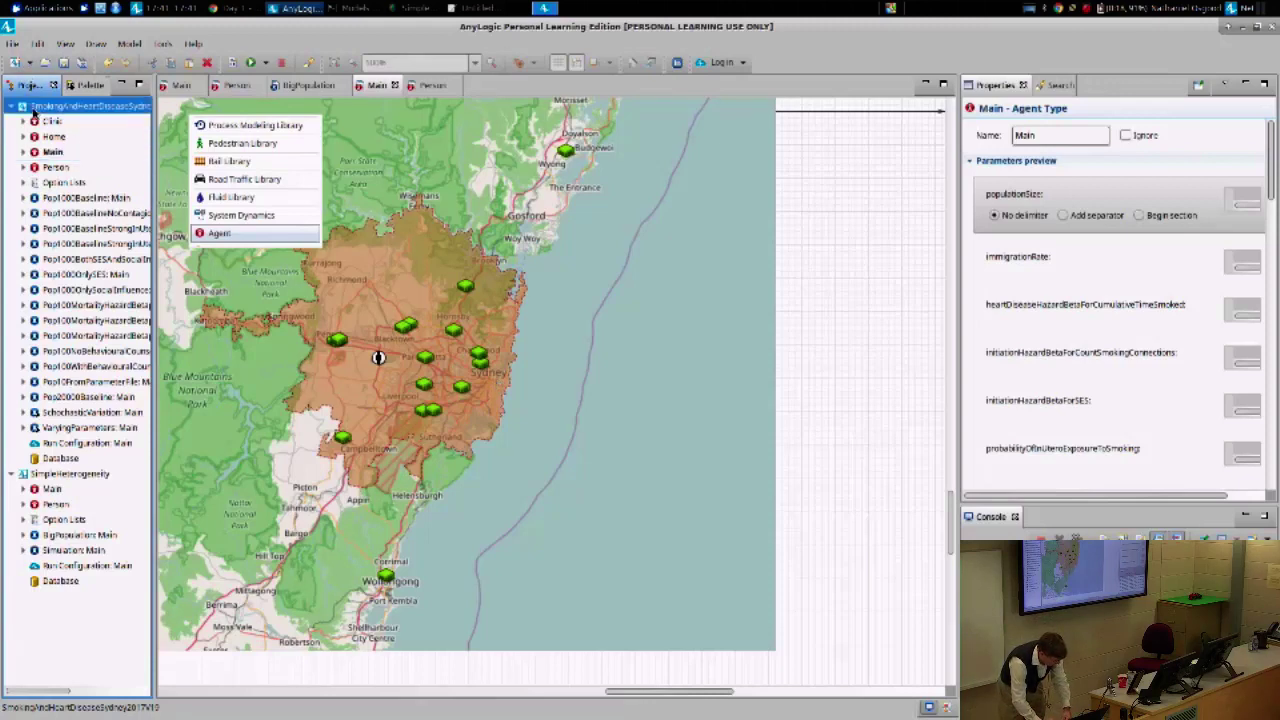
pyautogui.click(13, 45)
pyautogui.moveTo(30, 64)
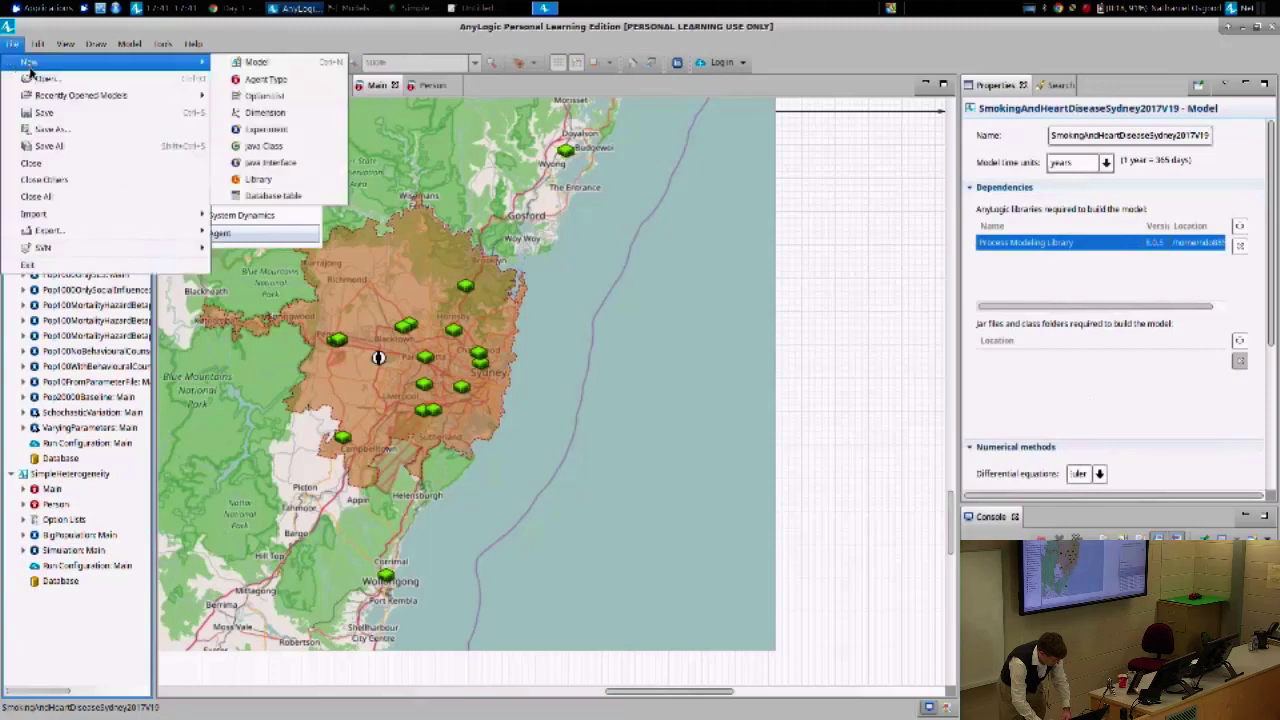
pyautogui.click(13, 46)
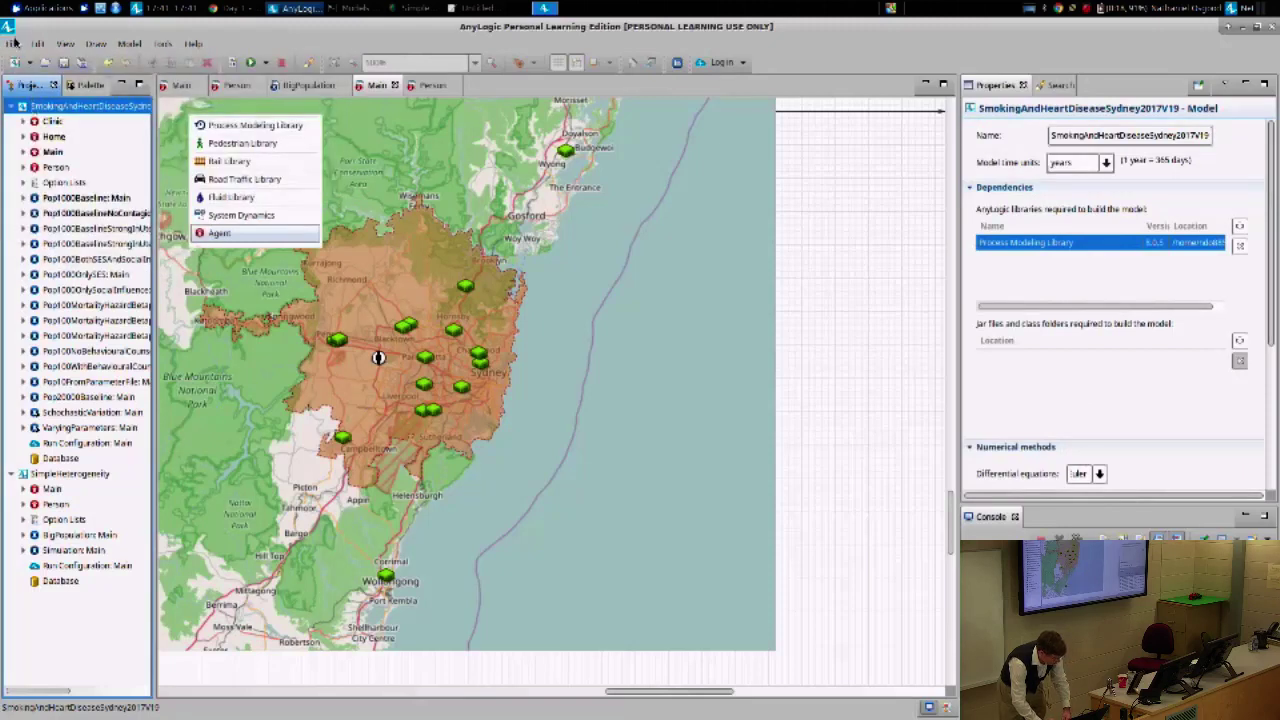
# - Close the SmokingAndHeartDiseaseSydney2017V19 project and select the remaining SimpleHeterogeneity model
pyautogui.rightClick(33, 105)
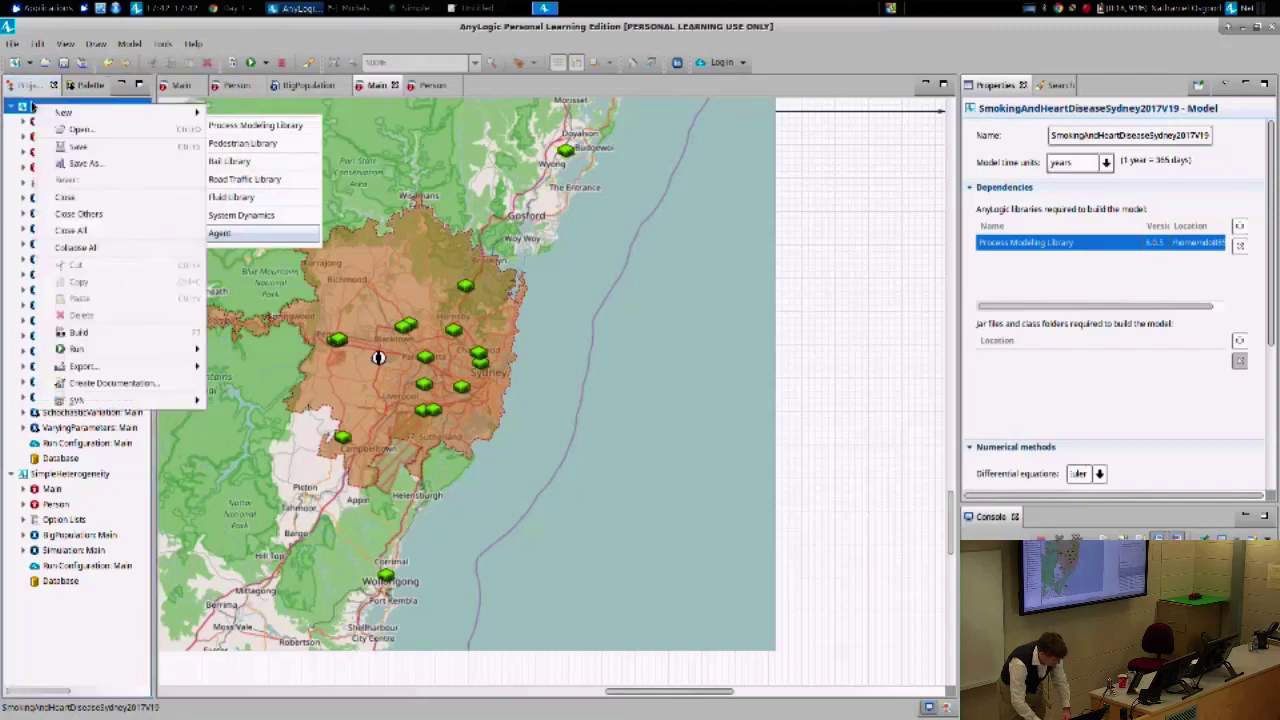
pyautogui.click(60, 199)
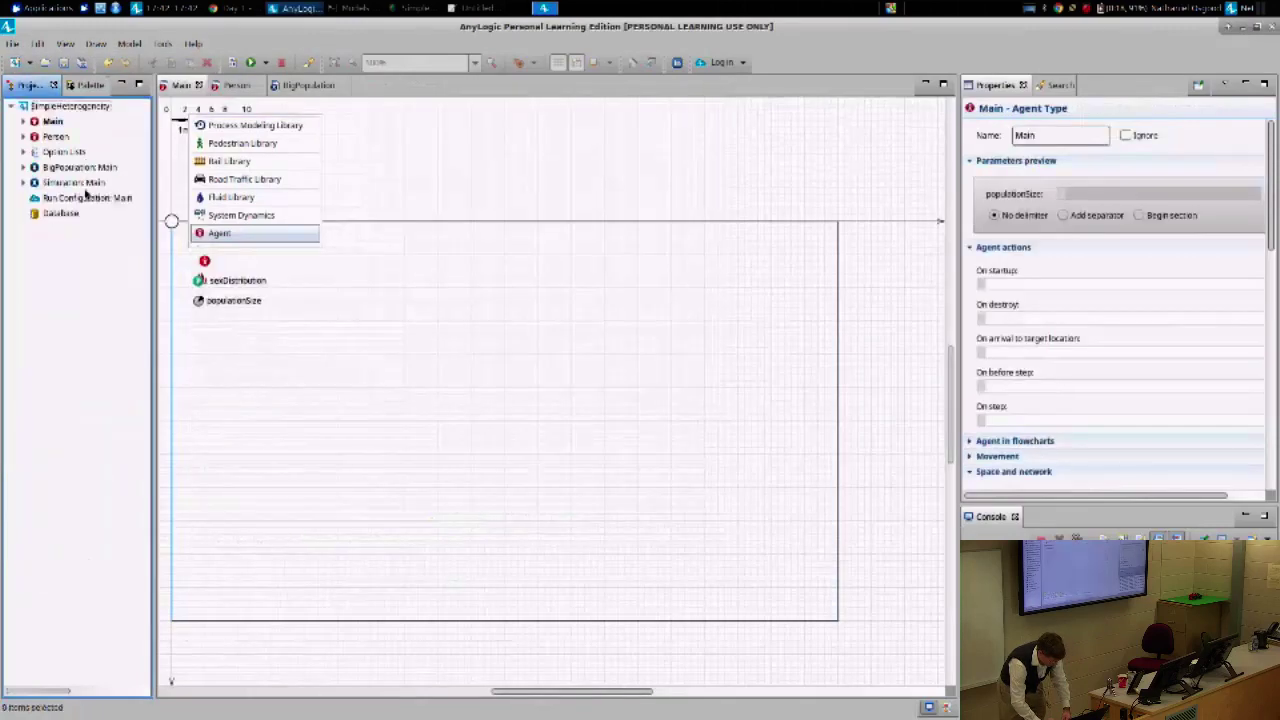
pyautogui.click(33, 105)
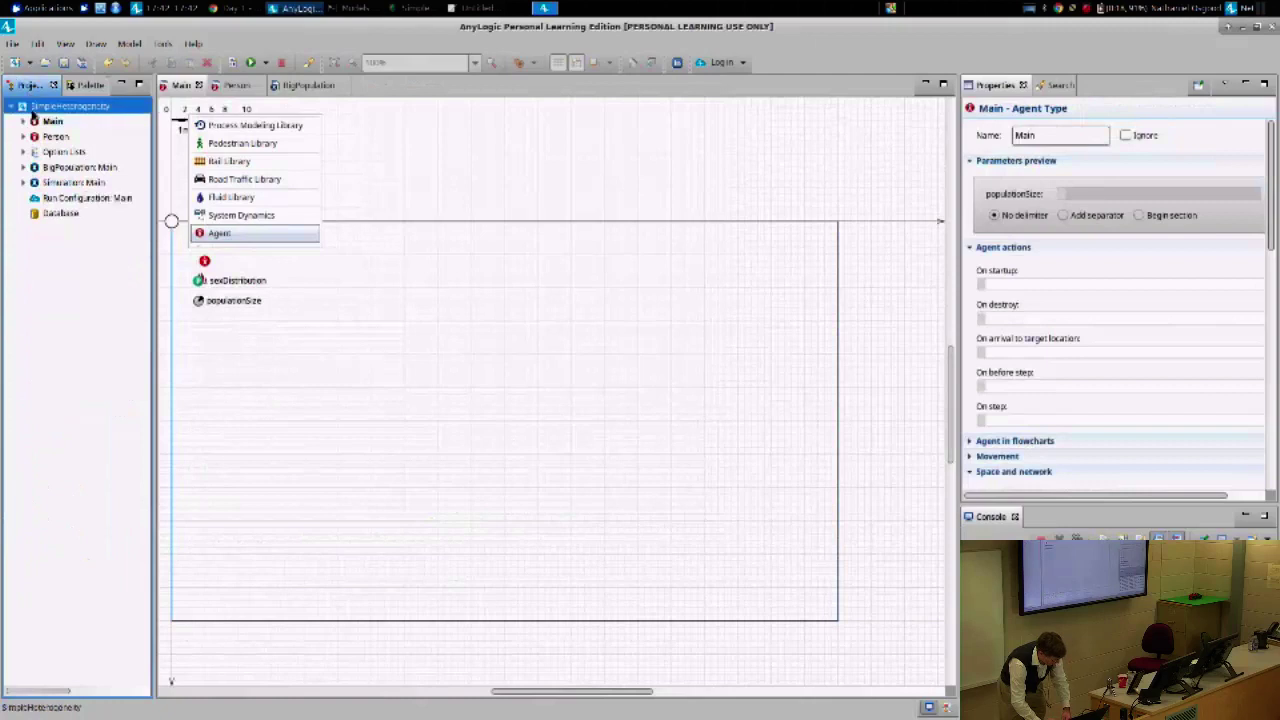
pyautogui.click(12, 44)
# - Create a new model named SmokingAndHeartDisease with years as the model time units
pyautogui.moveTo(42, 66)
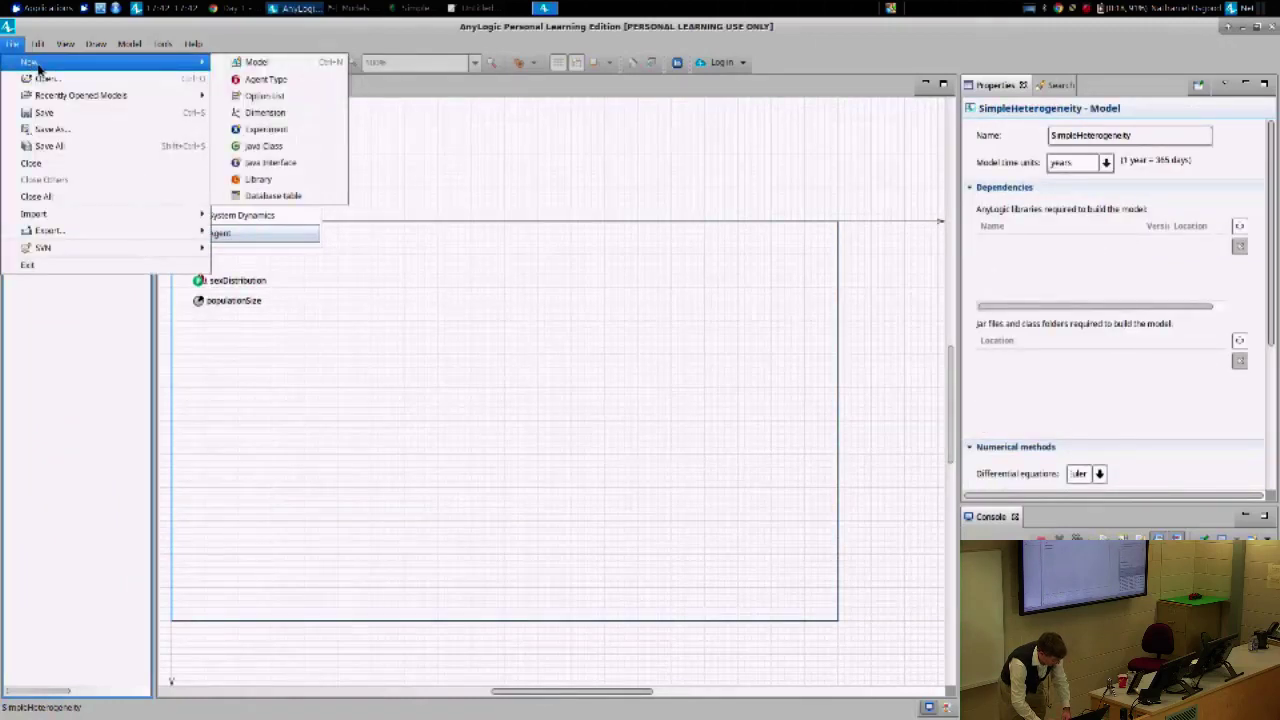
pyautogui.click(255, 66)
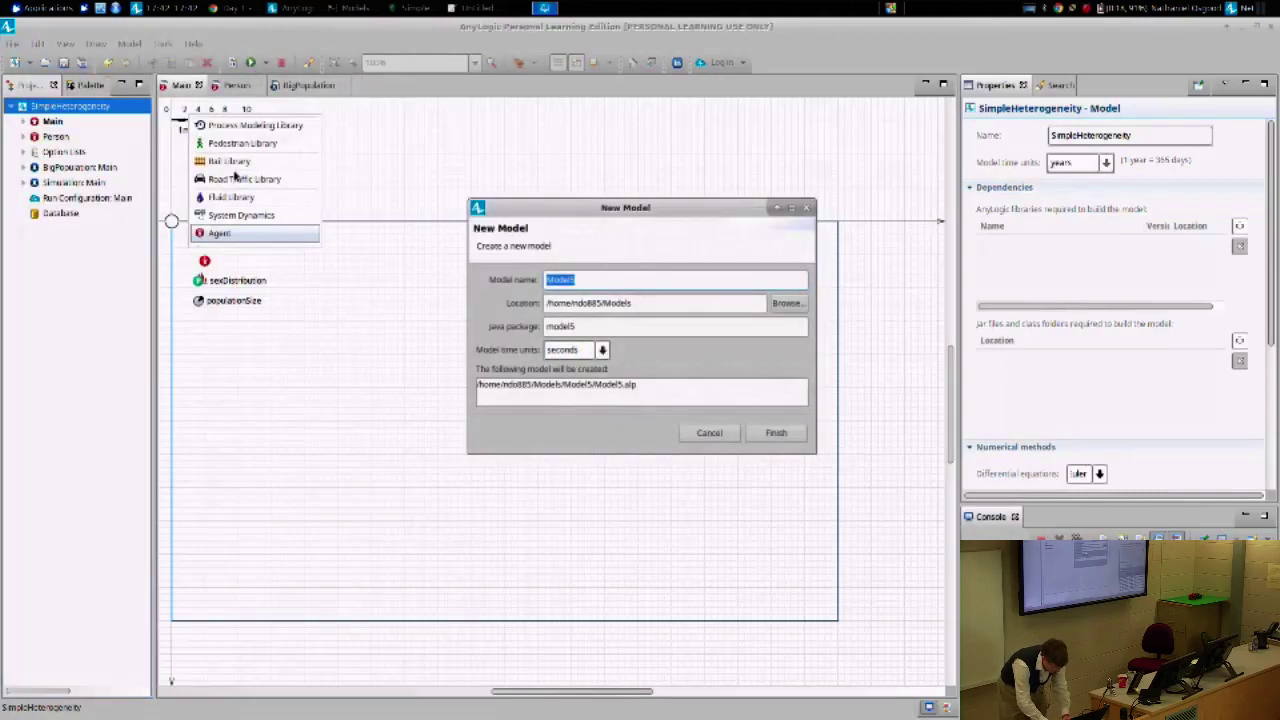
pyautogui.write('S')
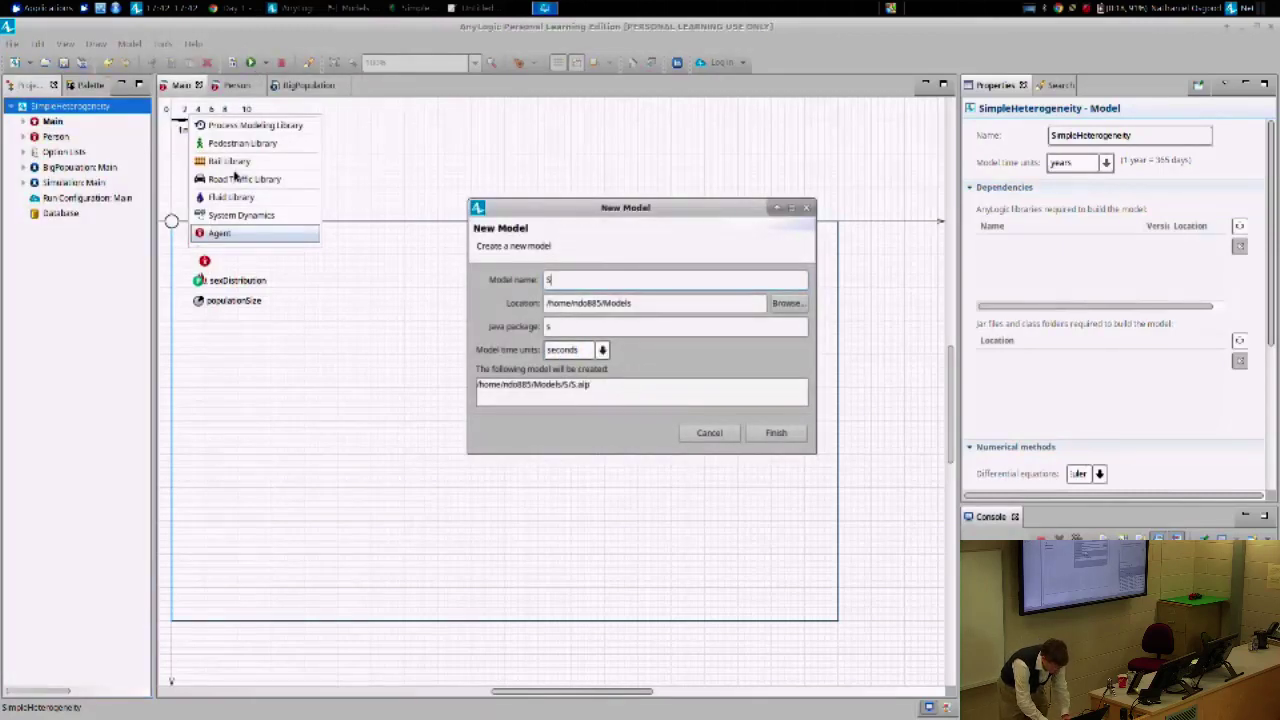
pyautogui.write('mokingAndH')
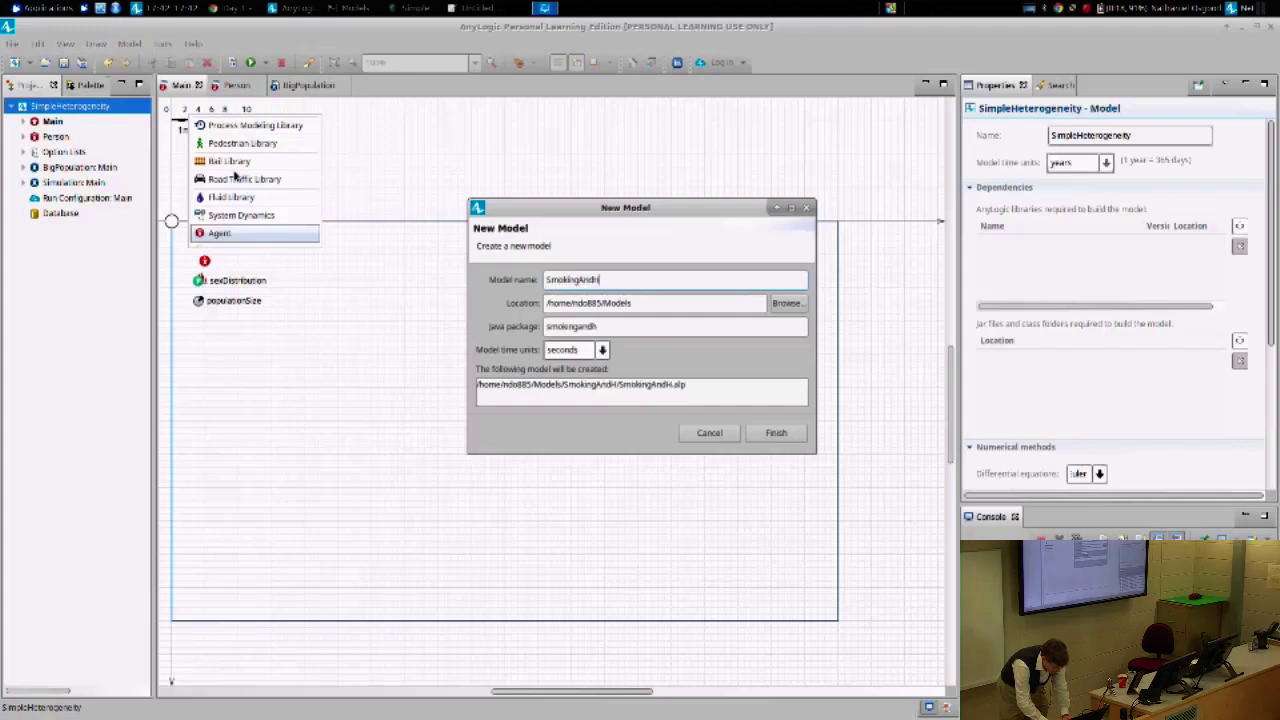
pyautogui.write('eartDisease')
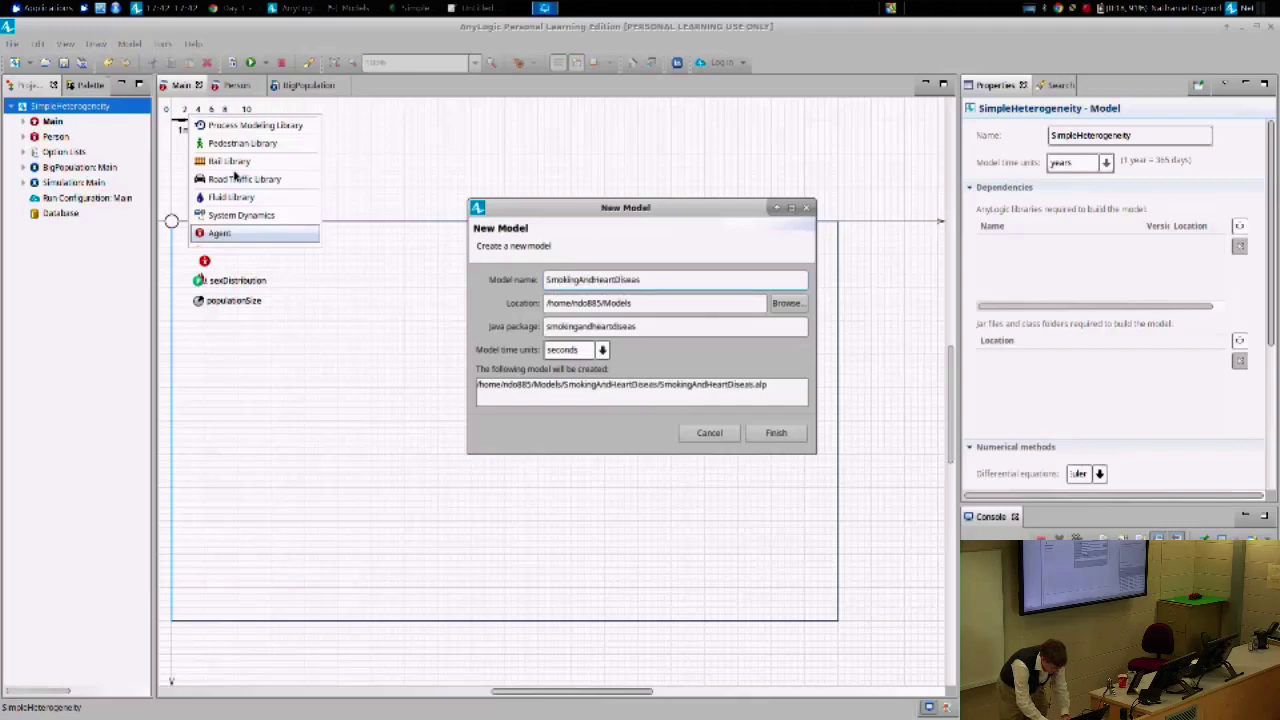
pyautogui.click(604, 352)
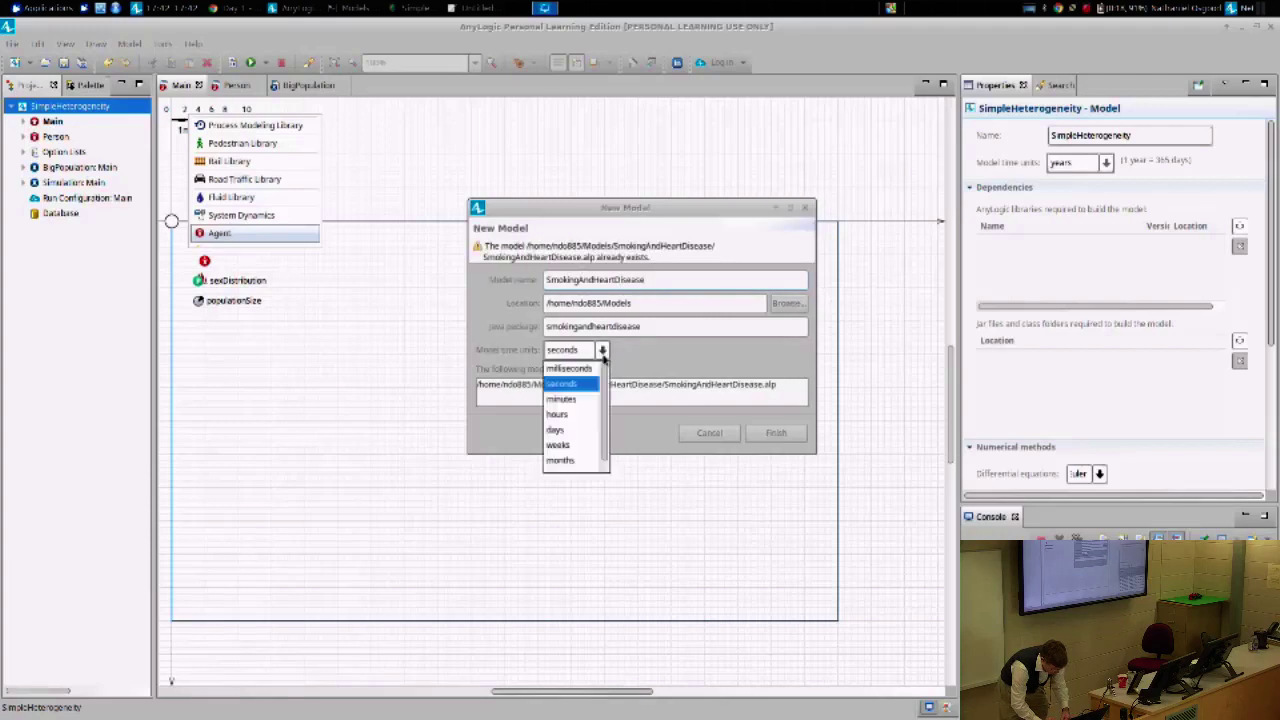
pyautogui.scroll(-1, 603, 455)
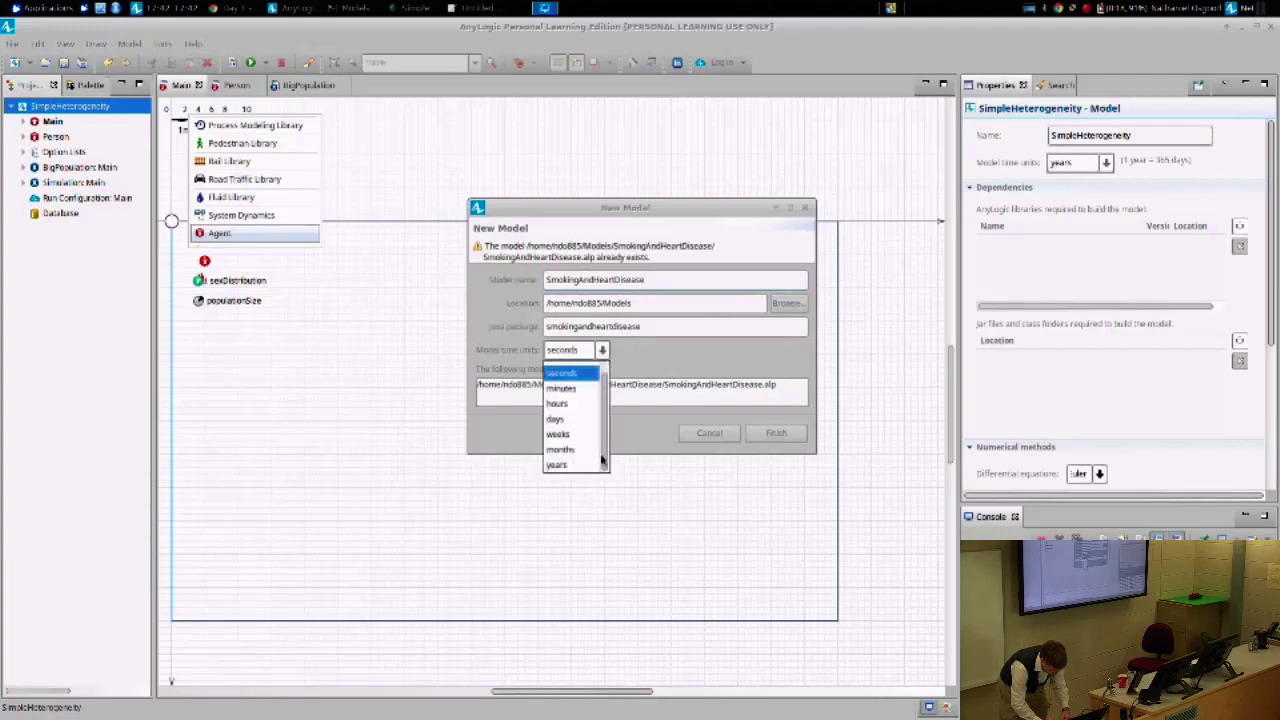
pyautogui.click(580, 461)
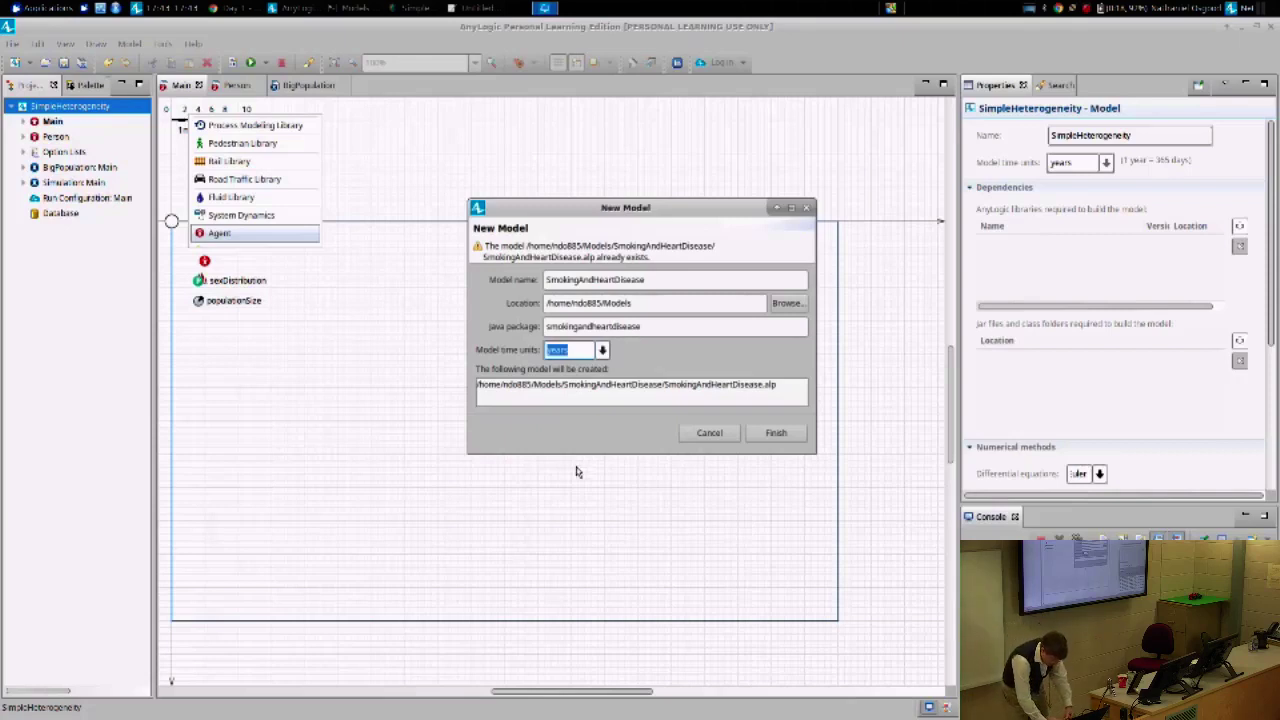
pyautogui.click(781, 435)
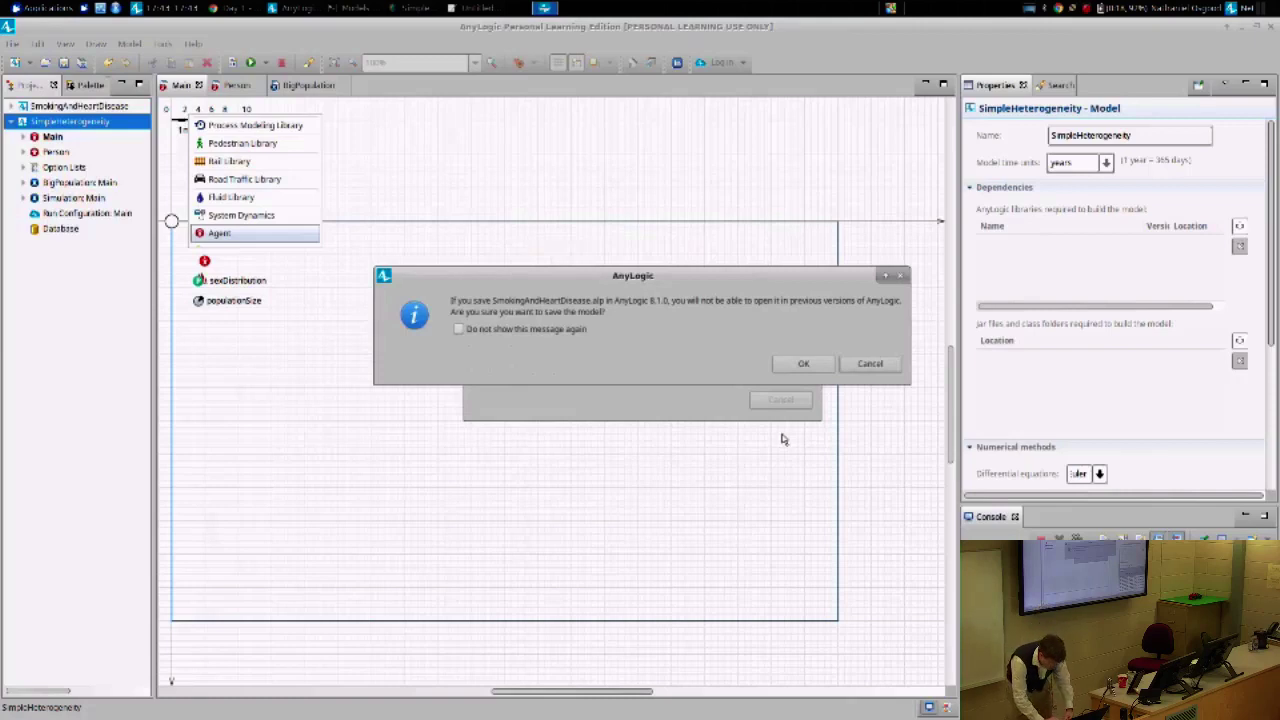
# - Accept saving in the newer format, show the project tree, and un-maximize AnyLogic beside the browser
pyautogui.click(801, 366)
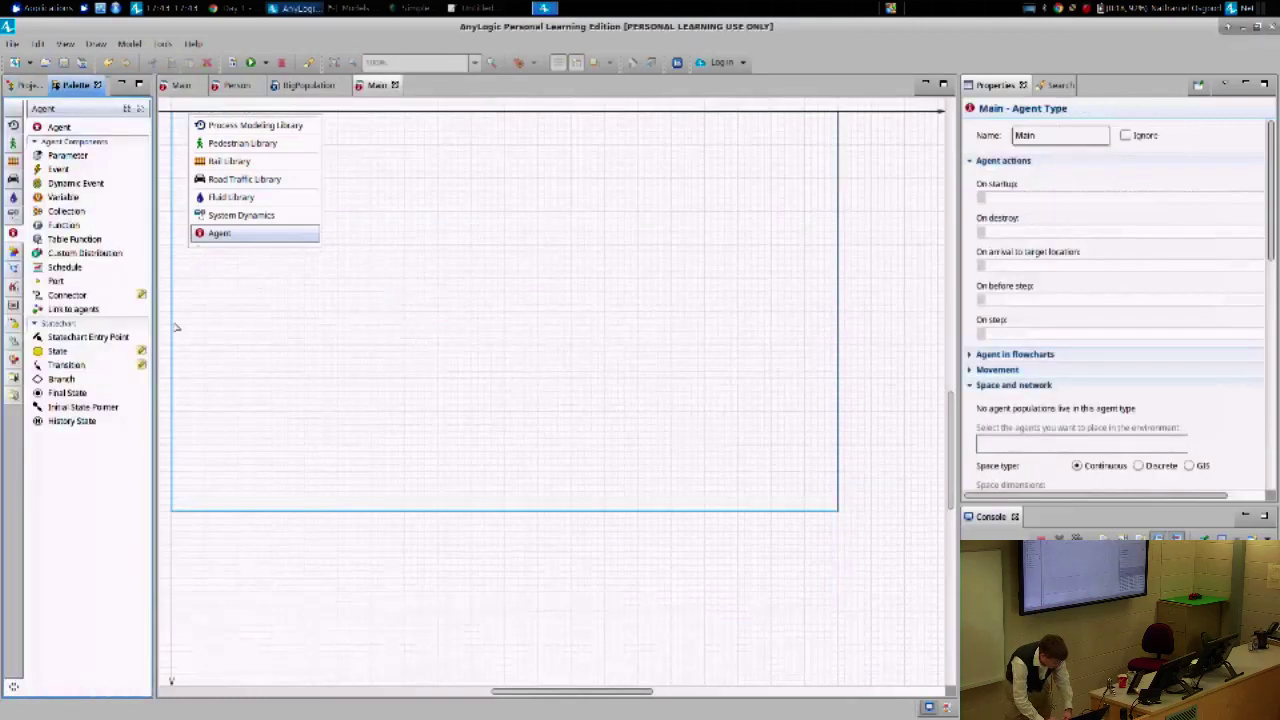
pyautogui.click(28, 85)
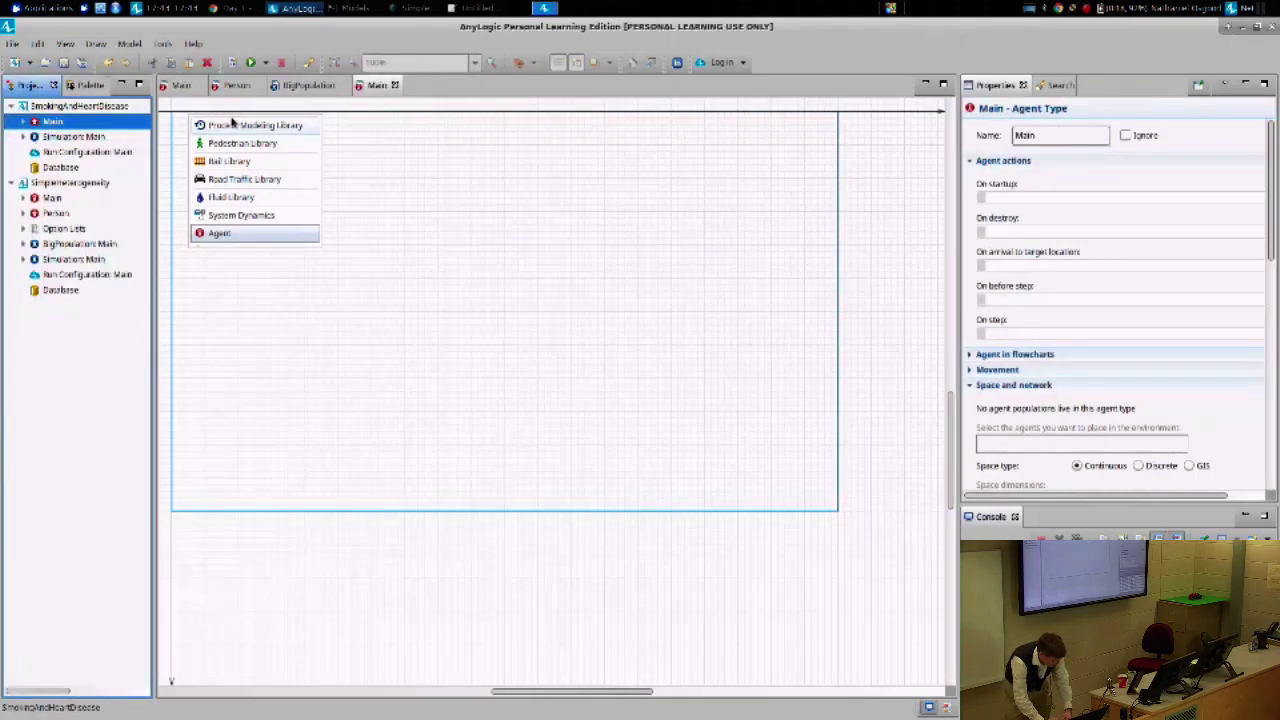
pyautogui.moveTo(352, 28); pyautogui.dragTo(790, 68)
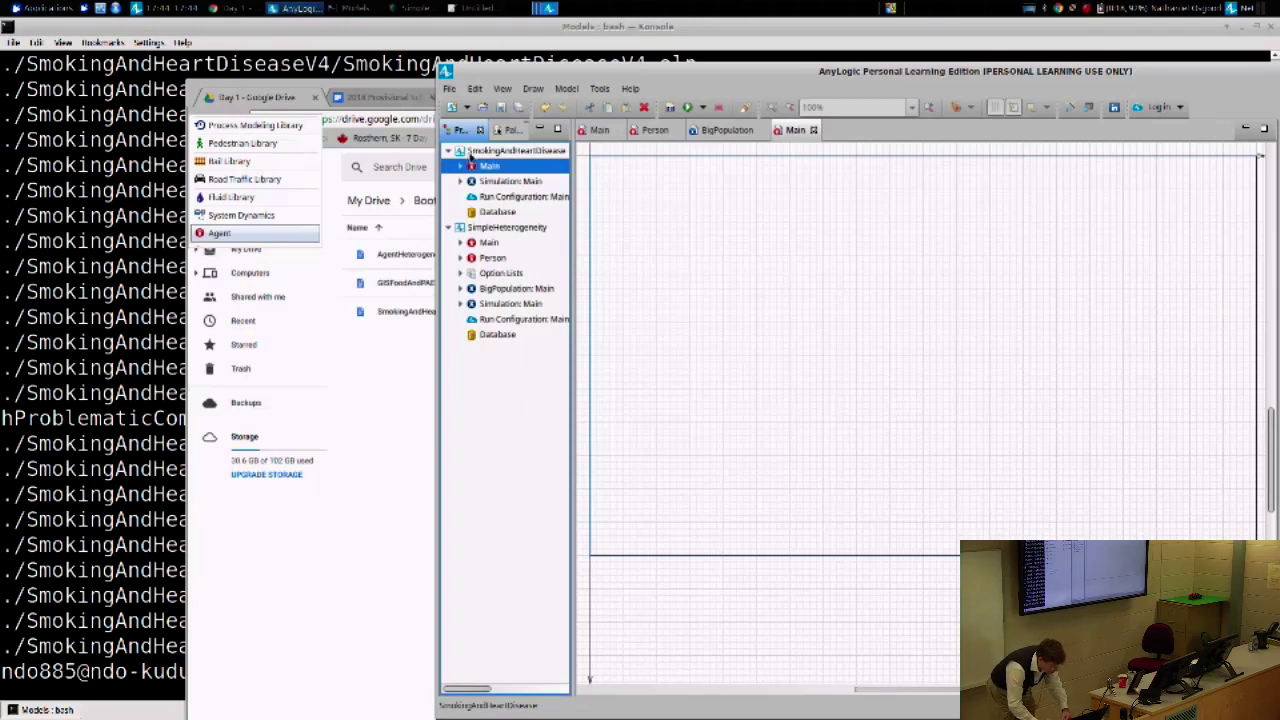
# - Create a new agent type named Person in the SmokingAndHeartDisease project
pyautogui.rightClick(472, 152)
pyautogui.moveTo(540, 166)
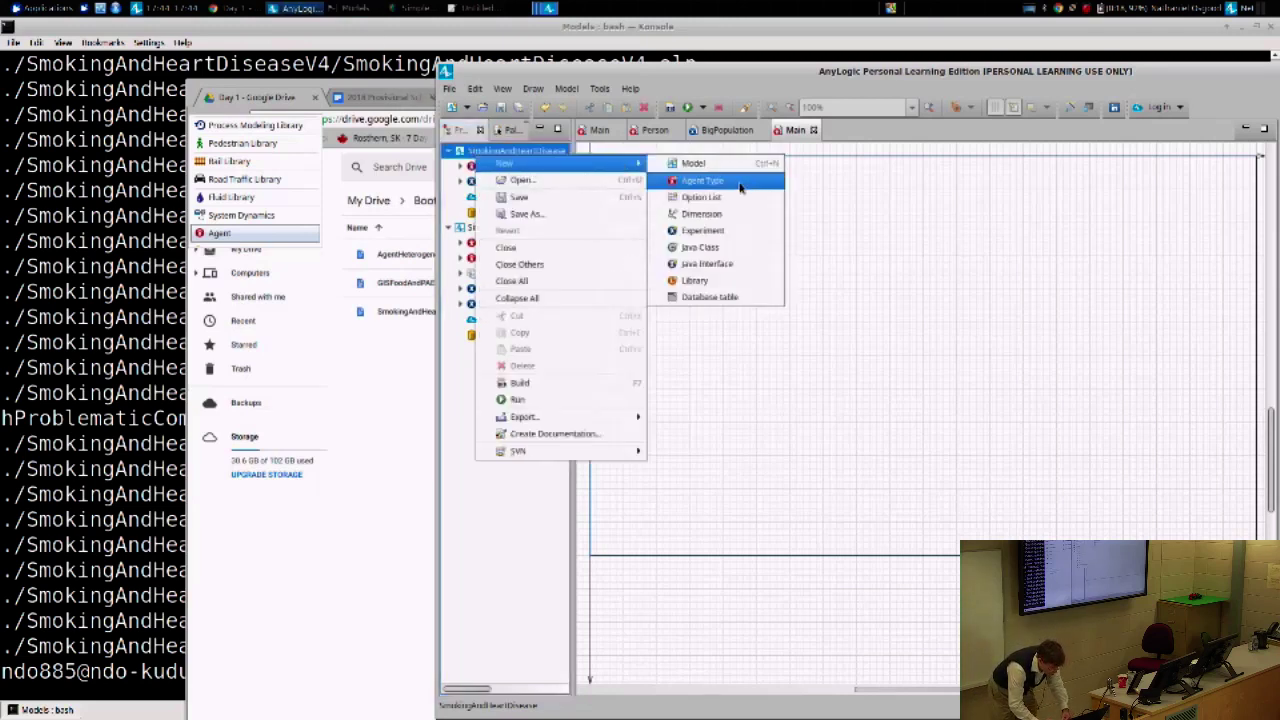
pyautogui.click(716, 187)
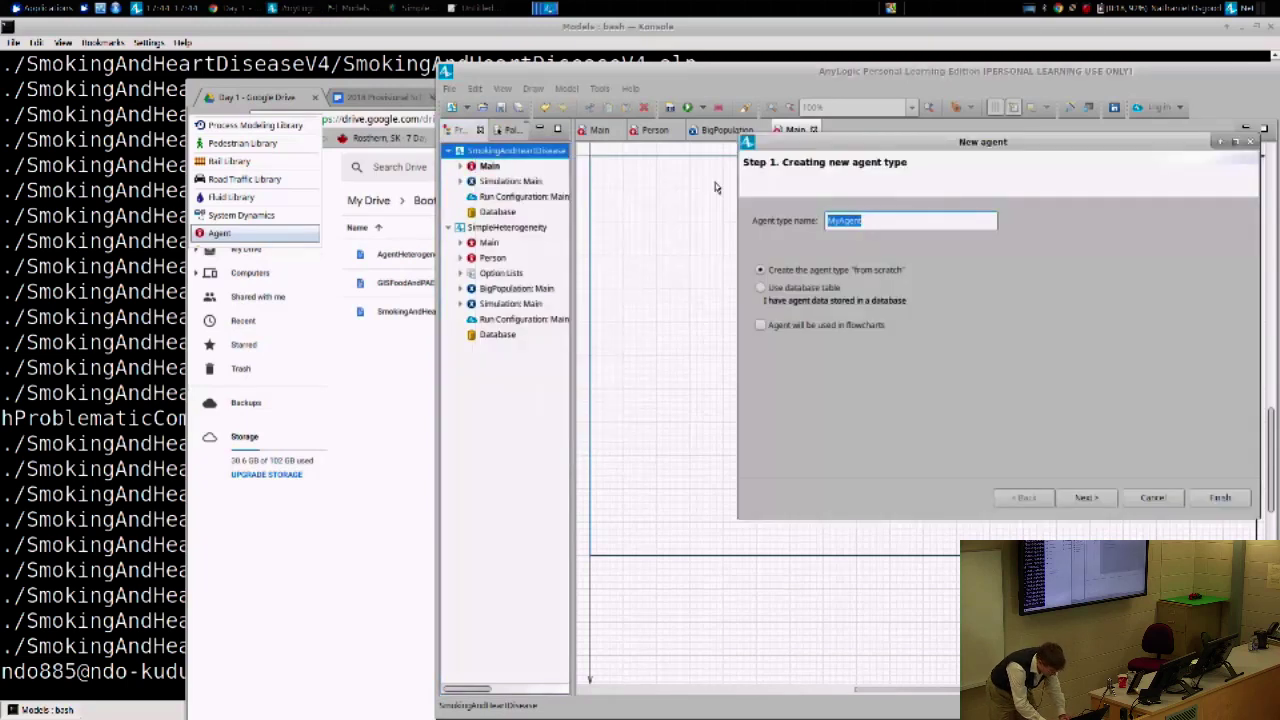
pyautogui.write('Person')
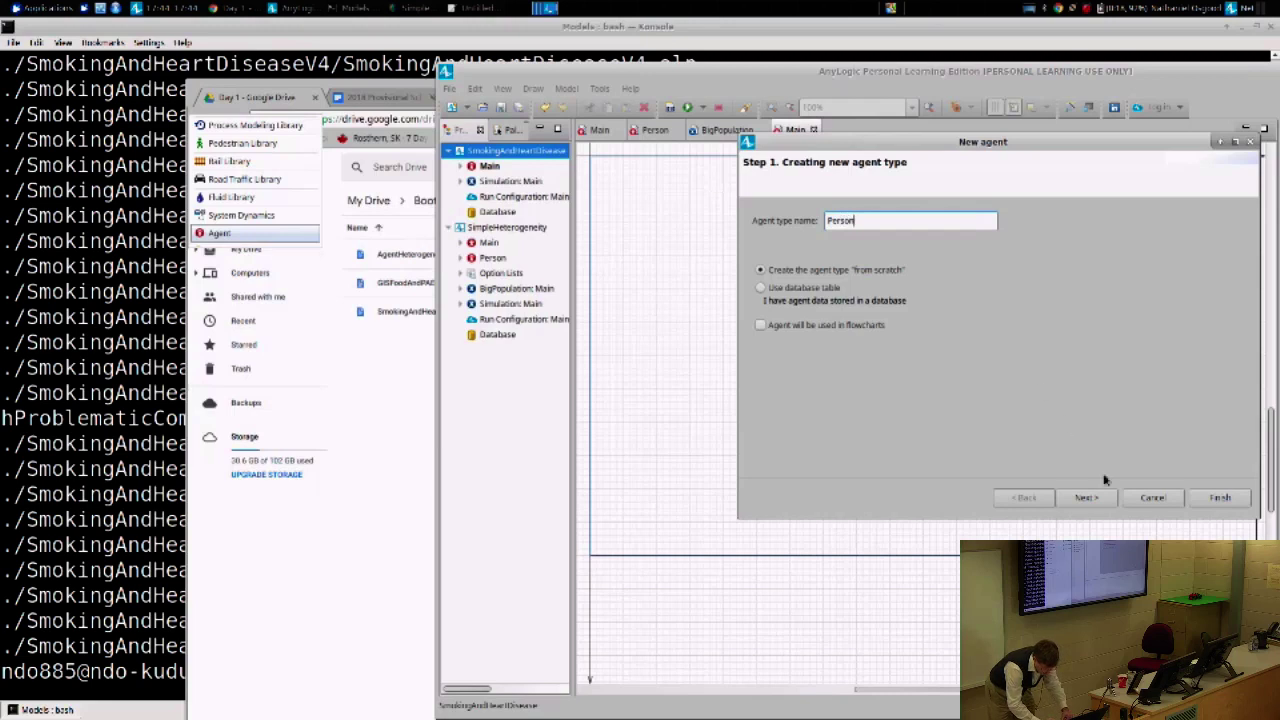
pyautogui.click(1218, 497)
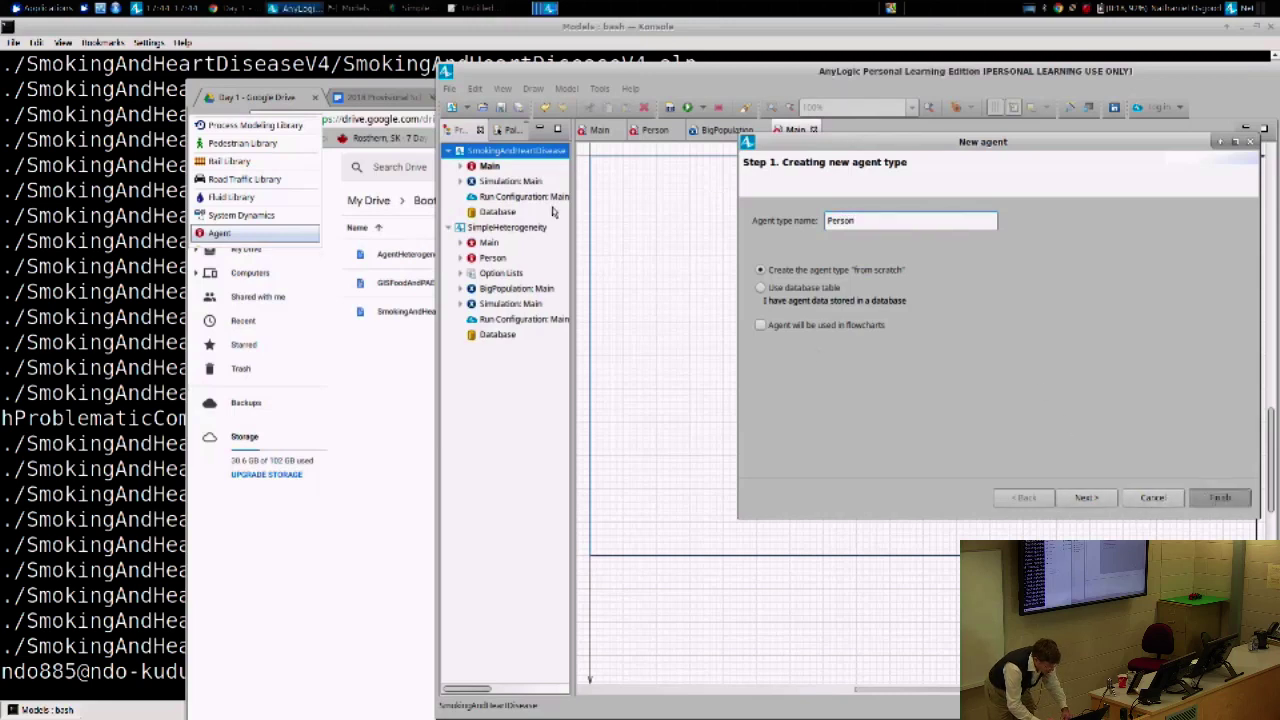
# - Abandon a duplicate Person agent type, then select Person and show the Palette
pyautogui.rightClick(493, 157)
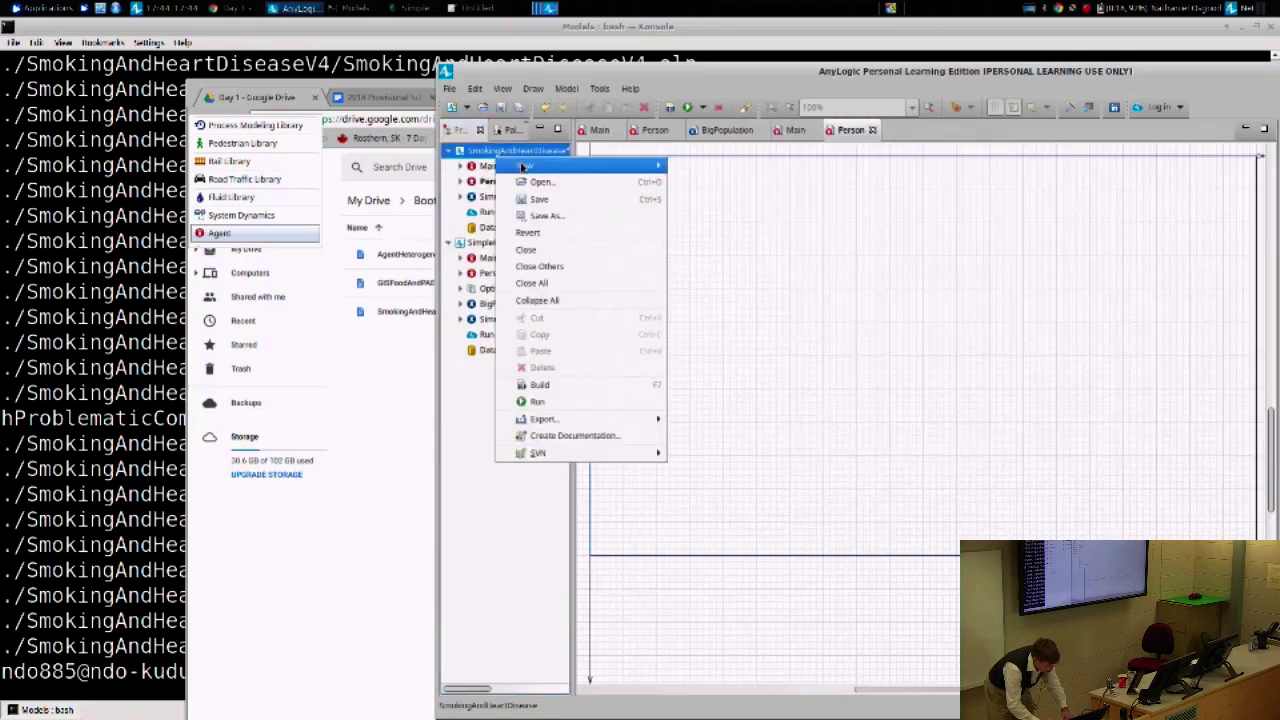
pyautogui.moveTo(597, 167)
pyautogui.click(707, 188)
pyautogui.write('Person')
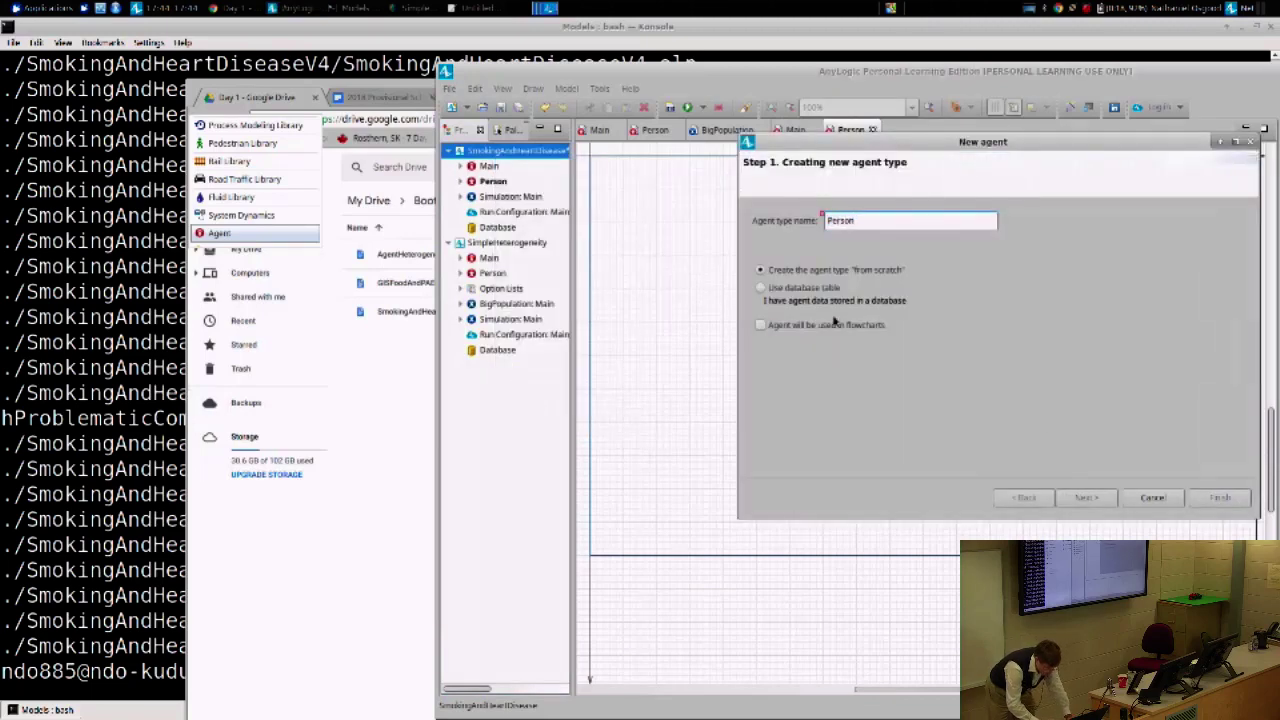
pyautogui.click(1212, 500)
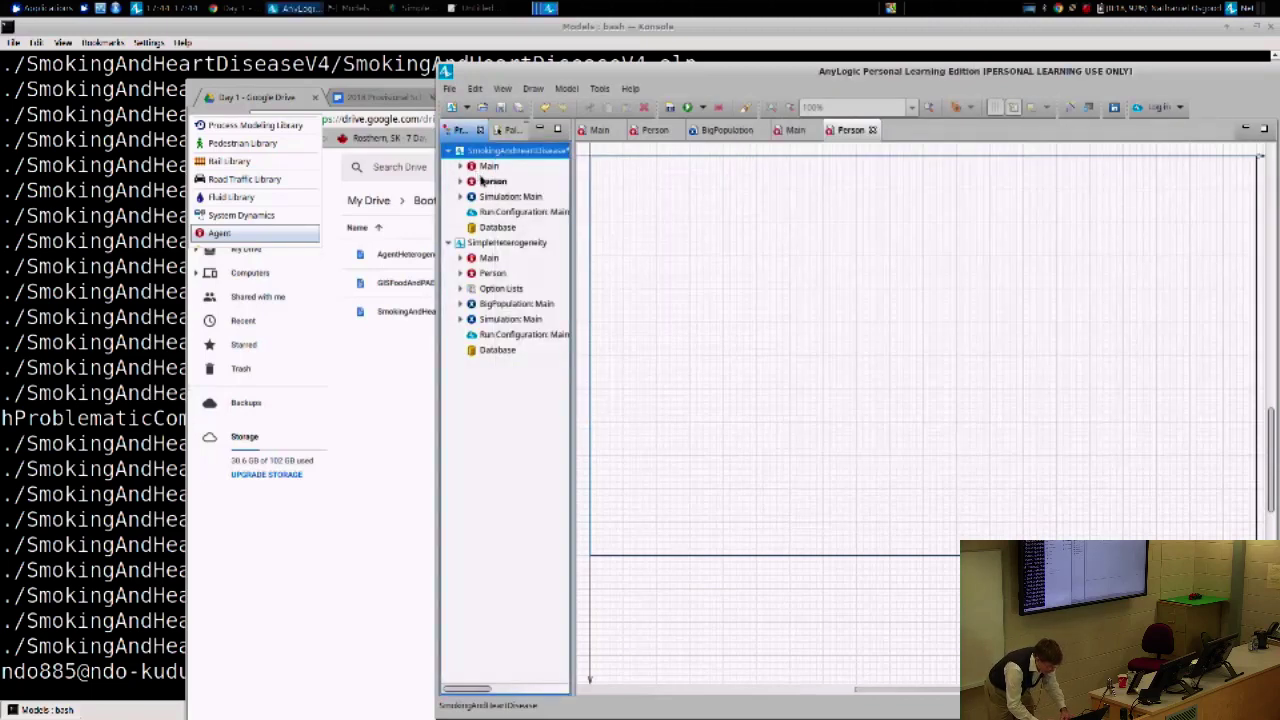
pyautogui.click(484, 181)
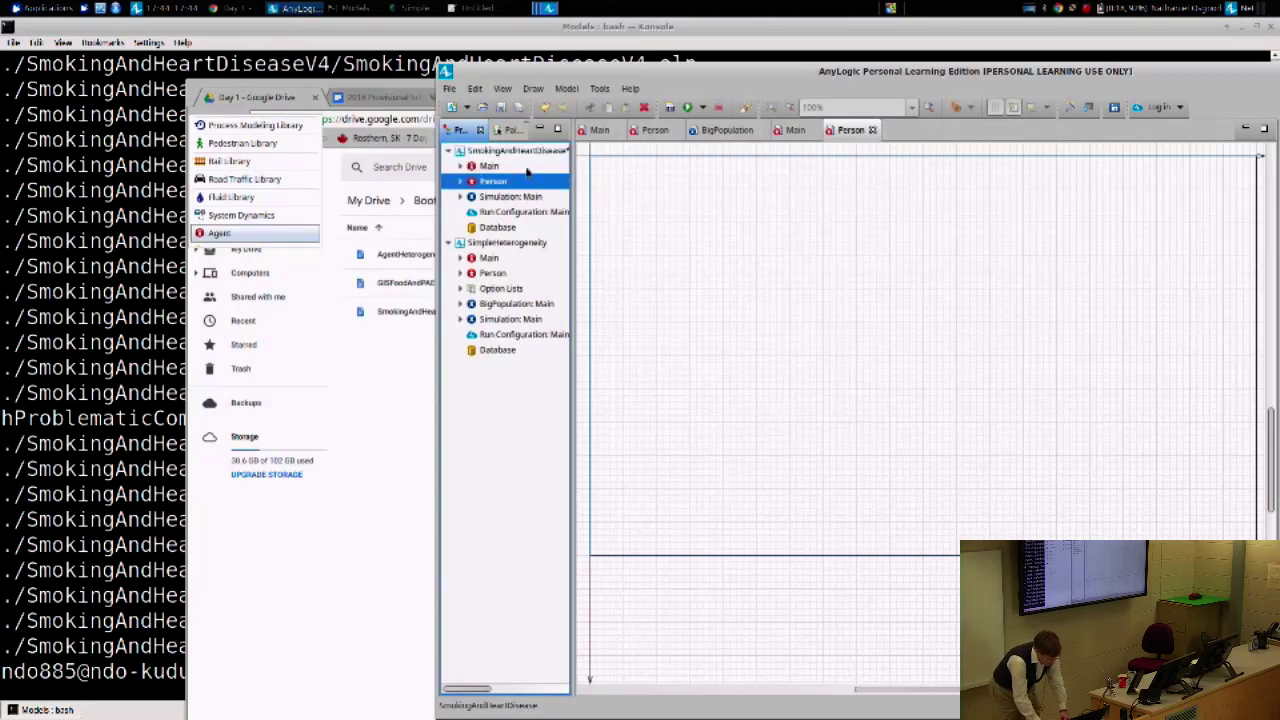
pyautogui.click(509, 131)
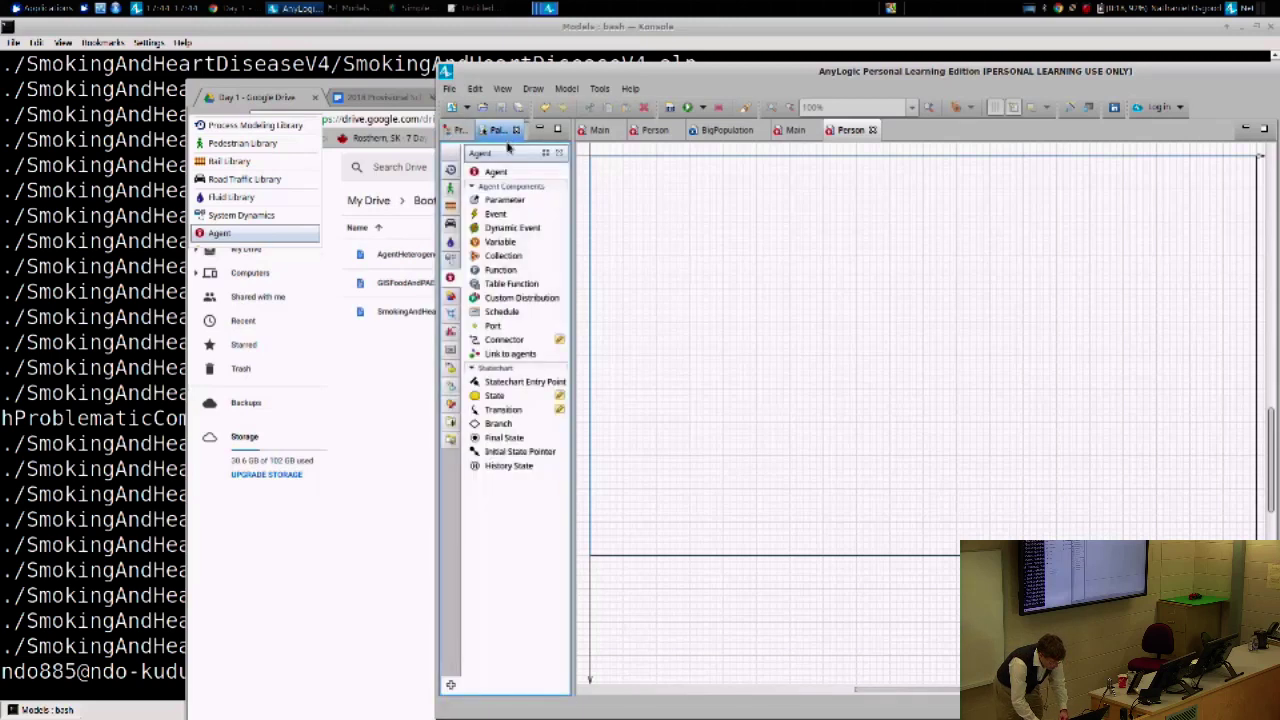
# - Place a Presentation oval at the Person canvas origin and set its radius to 10
pyautogui.click(452, 295)
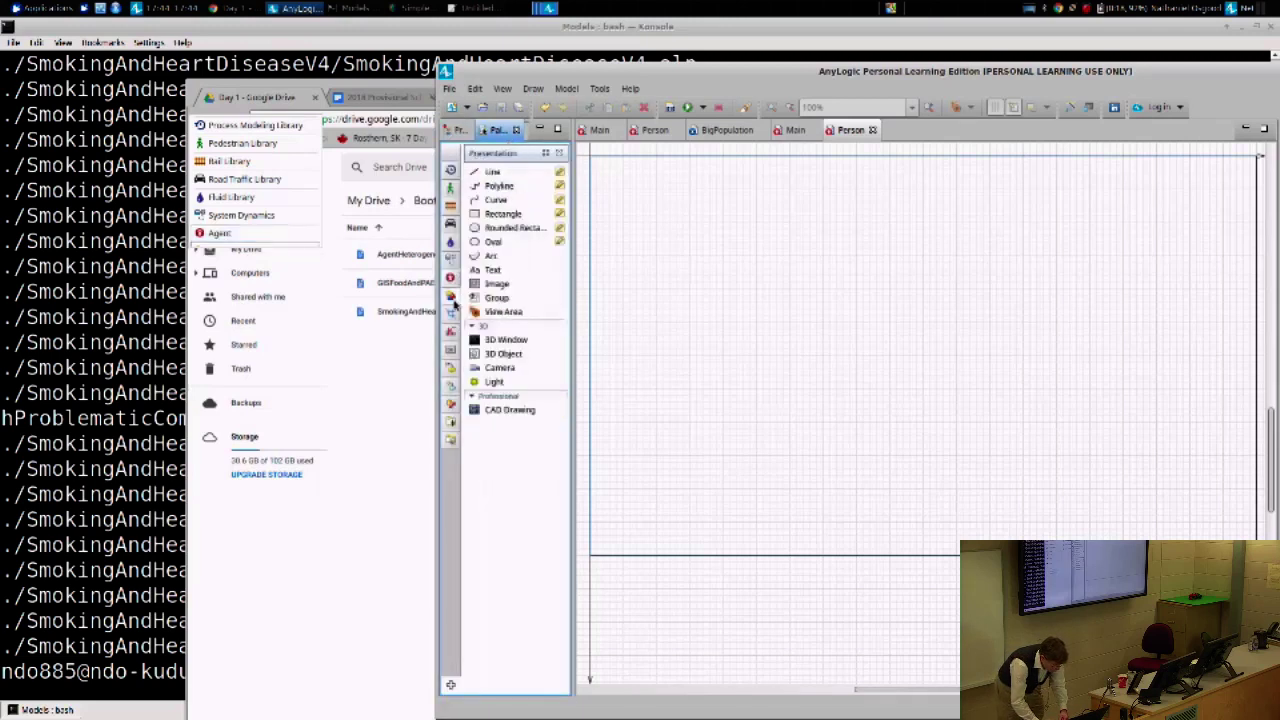
pyautogui.moveTo(492, 243); pyautogui.dragTo(592, 163)
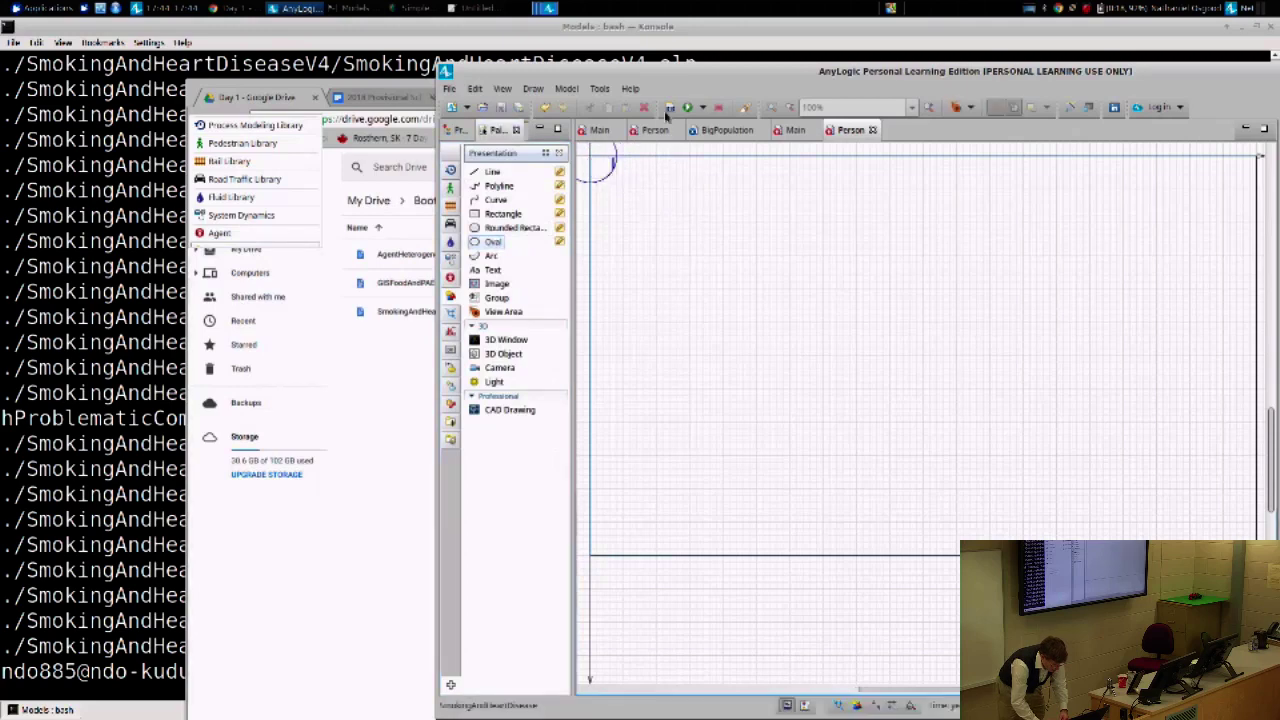
pyautogui.doubleClick(673, 71)
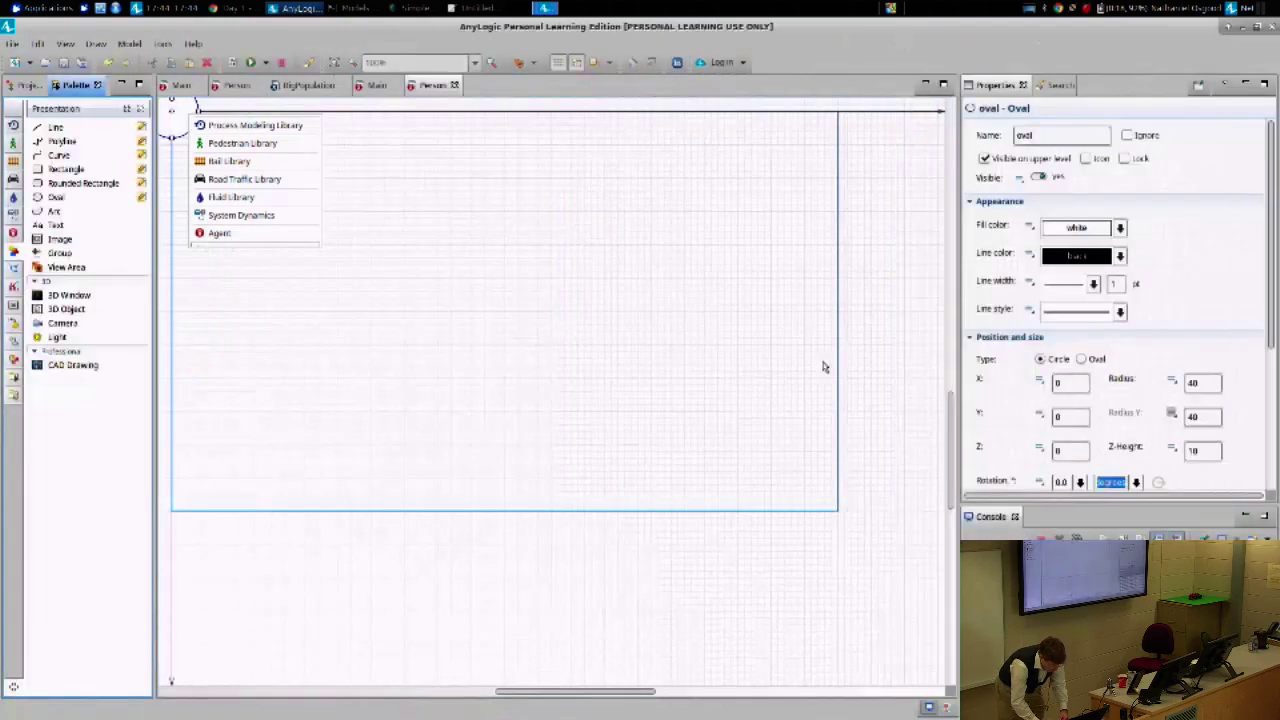
pyautogui.click(255, 203)
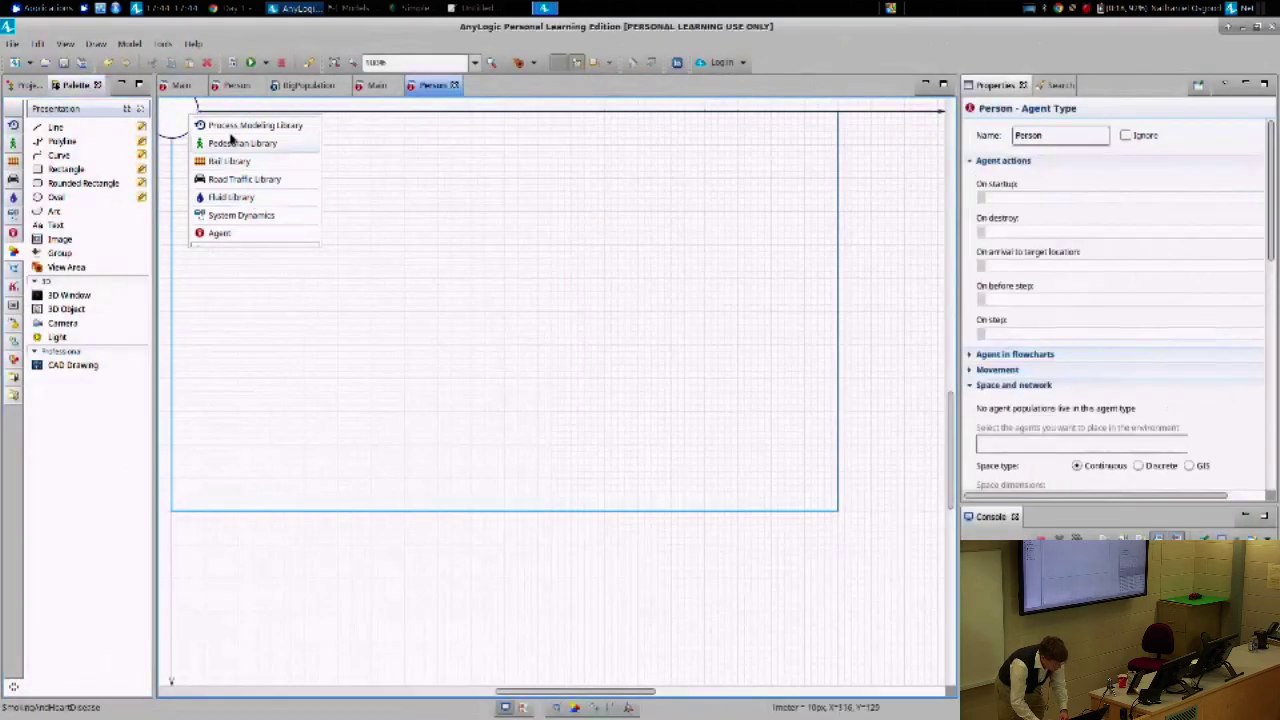
pyautogui.click(198, 107)
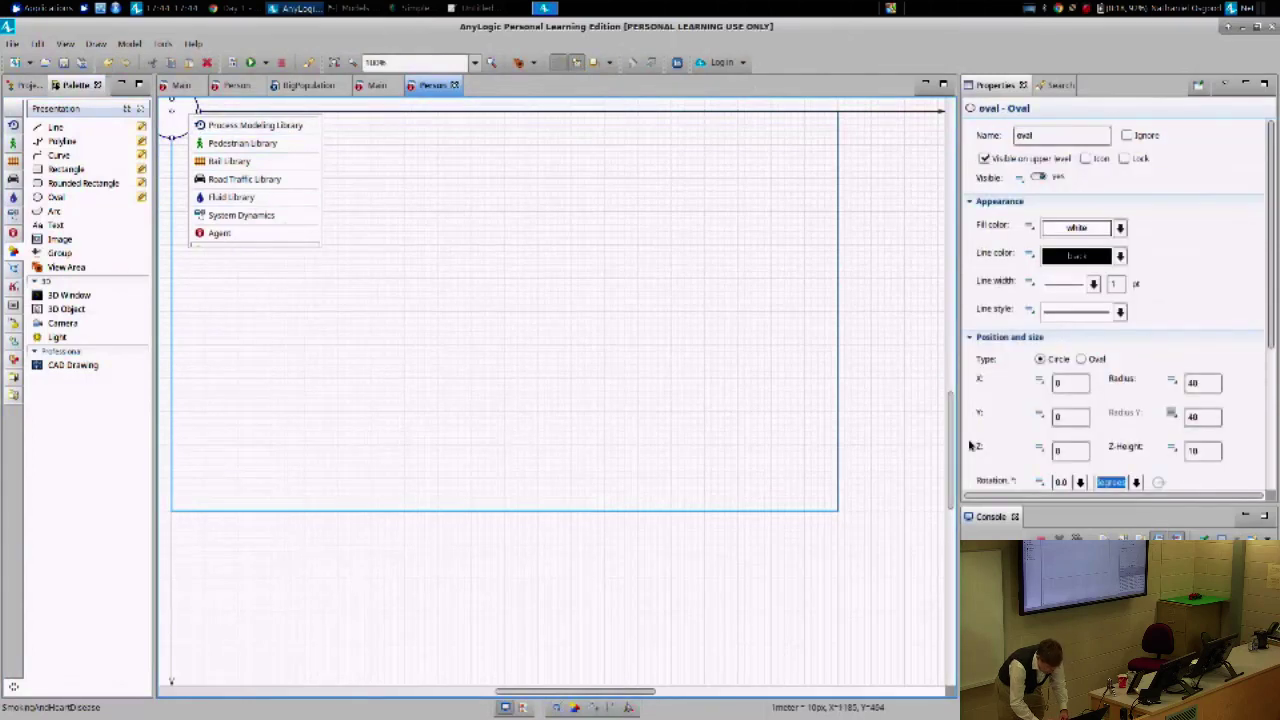
pyautogui.doubleClick(1195, 382)
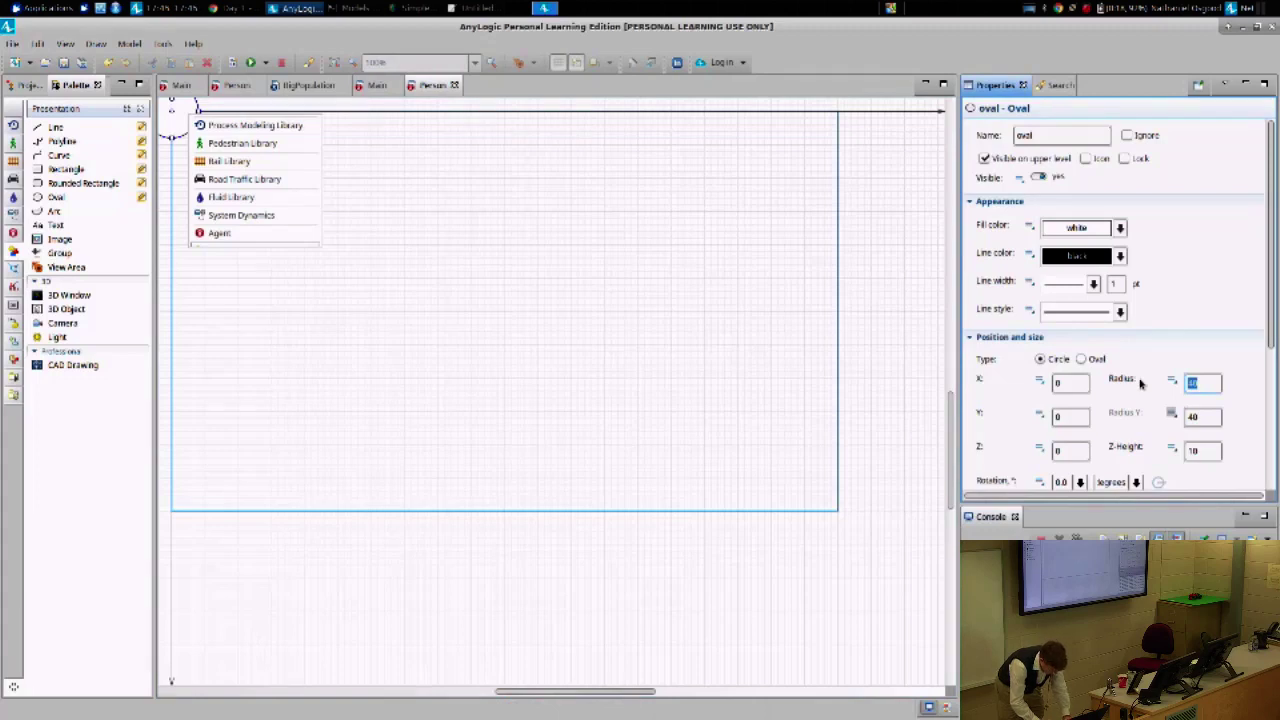
pyautogui.write('10')
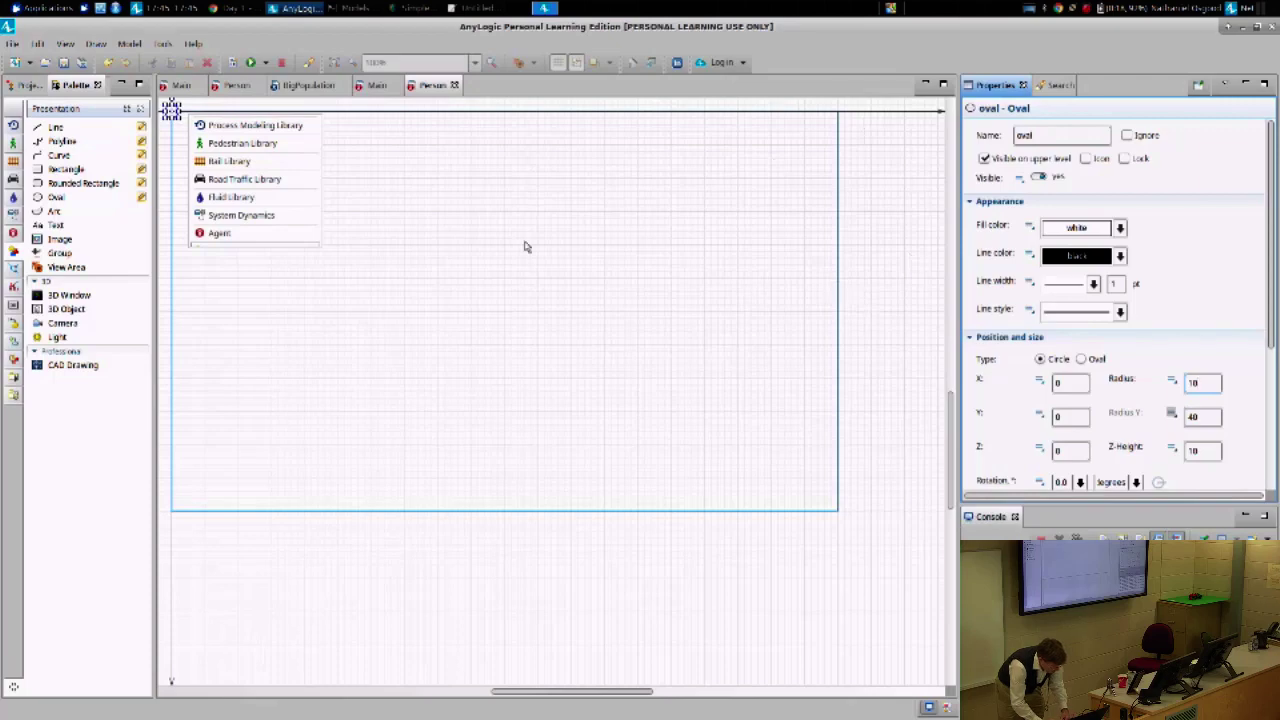
pyautogui.click(383, 112)
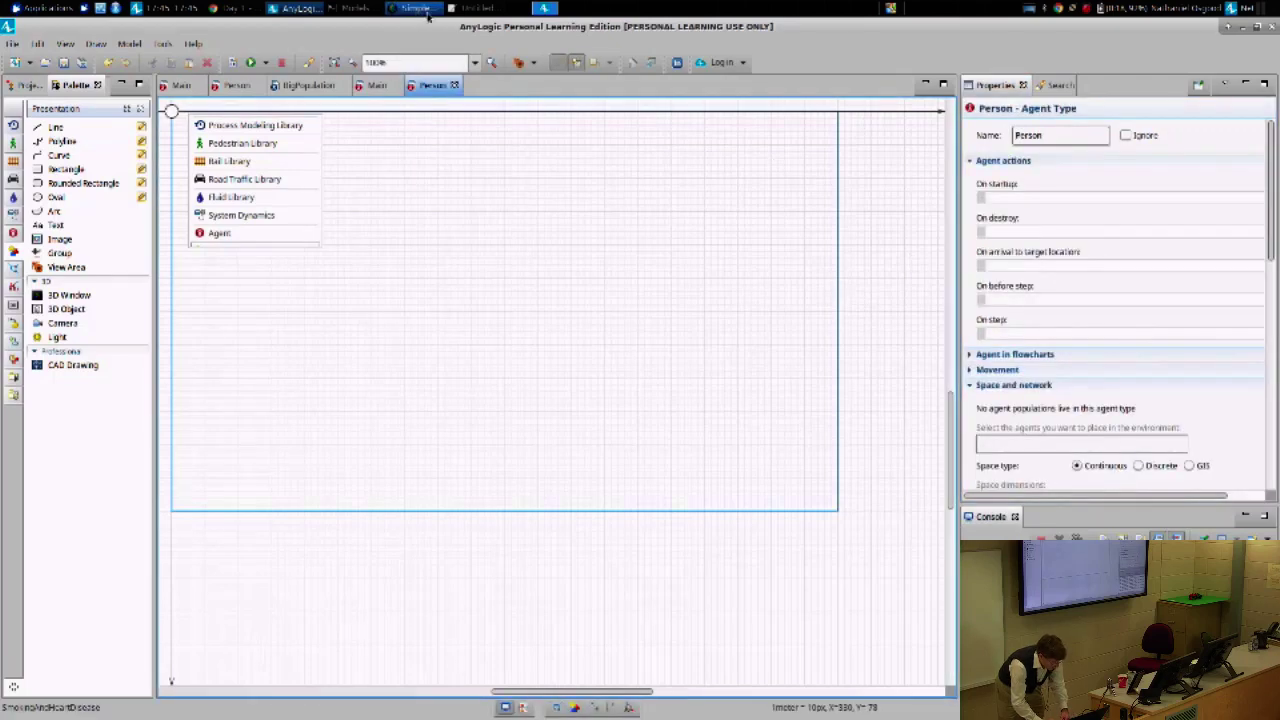
pyautogui.moveTo(431, 20); pyautogui.dragTo(449, 40)
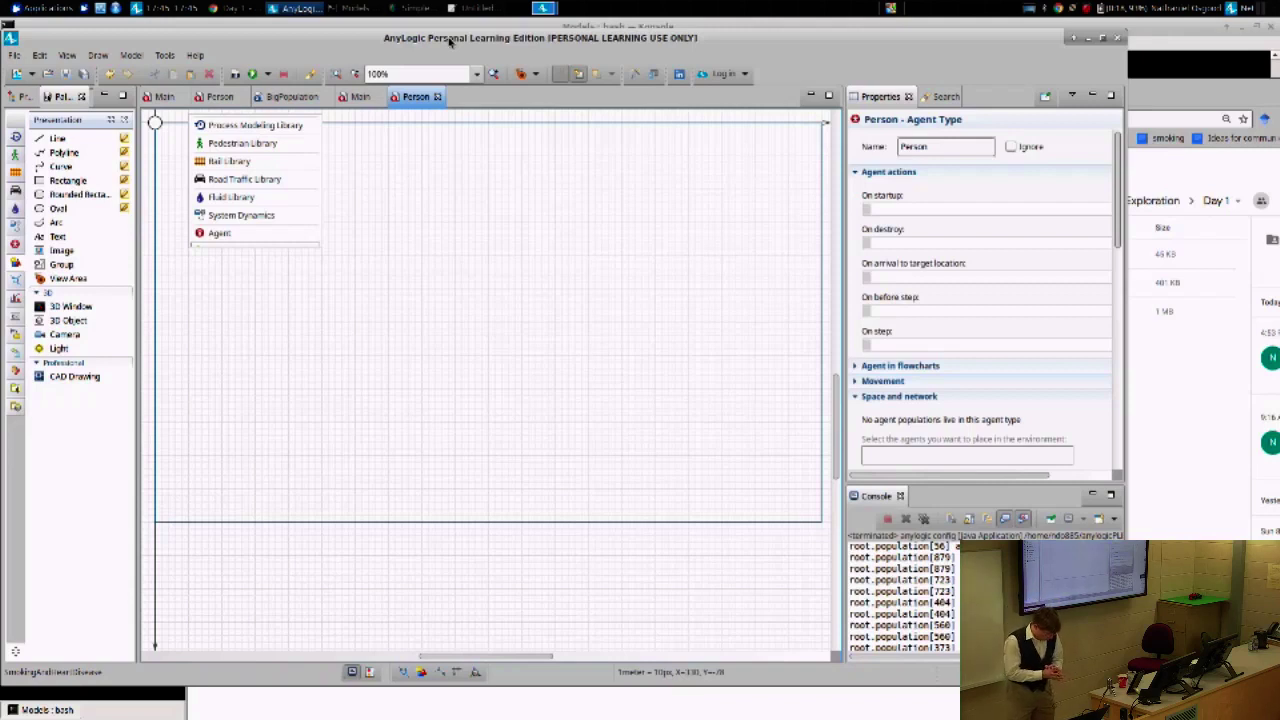
# - Show the Projects tree and open the Main agent of SmokingAndHeartDisease
pyautogui.click(18, 97)
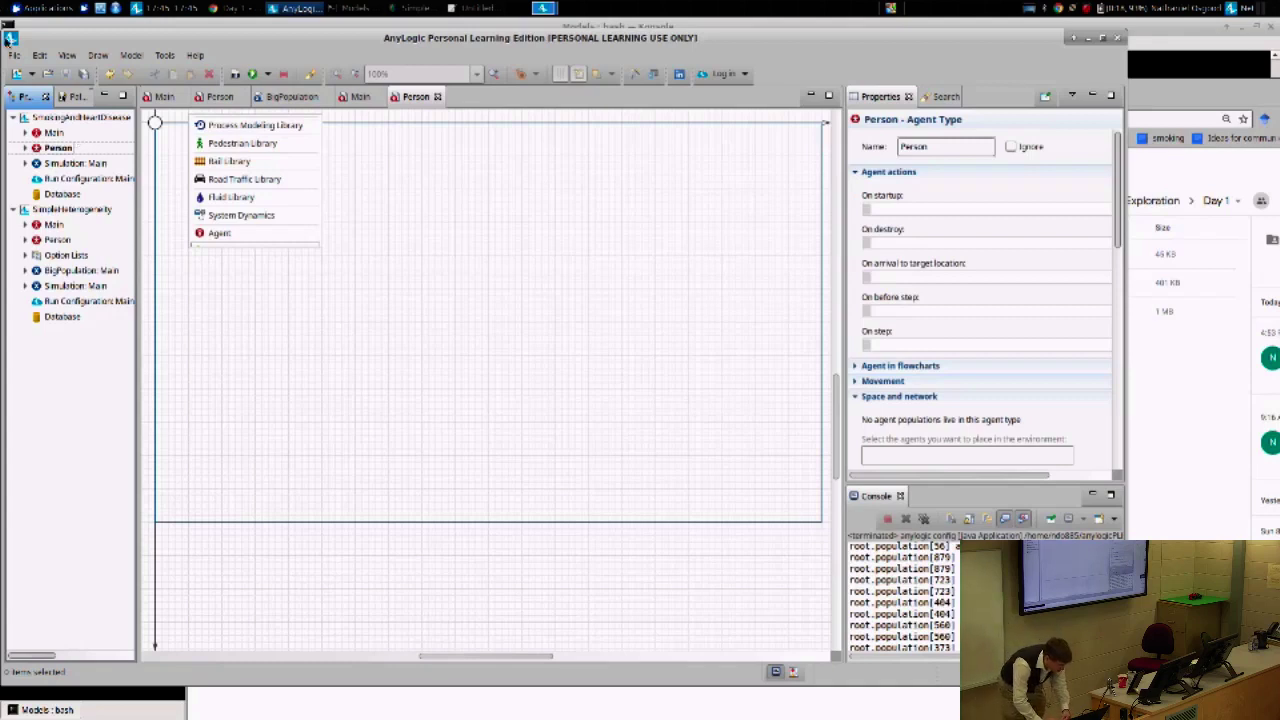
pyautogui.doubleClick(52, 132)
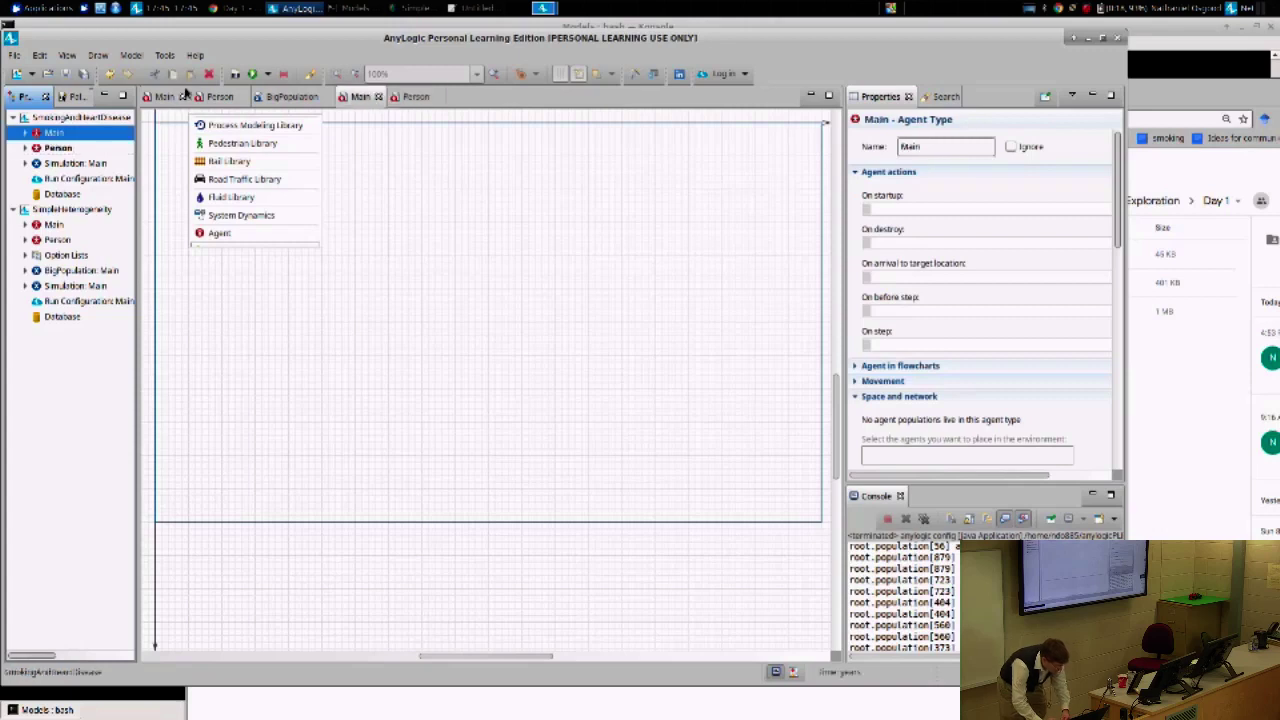
pyautogui.rightClick(82, 210)
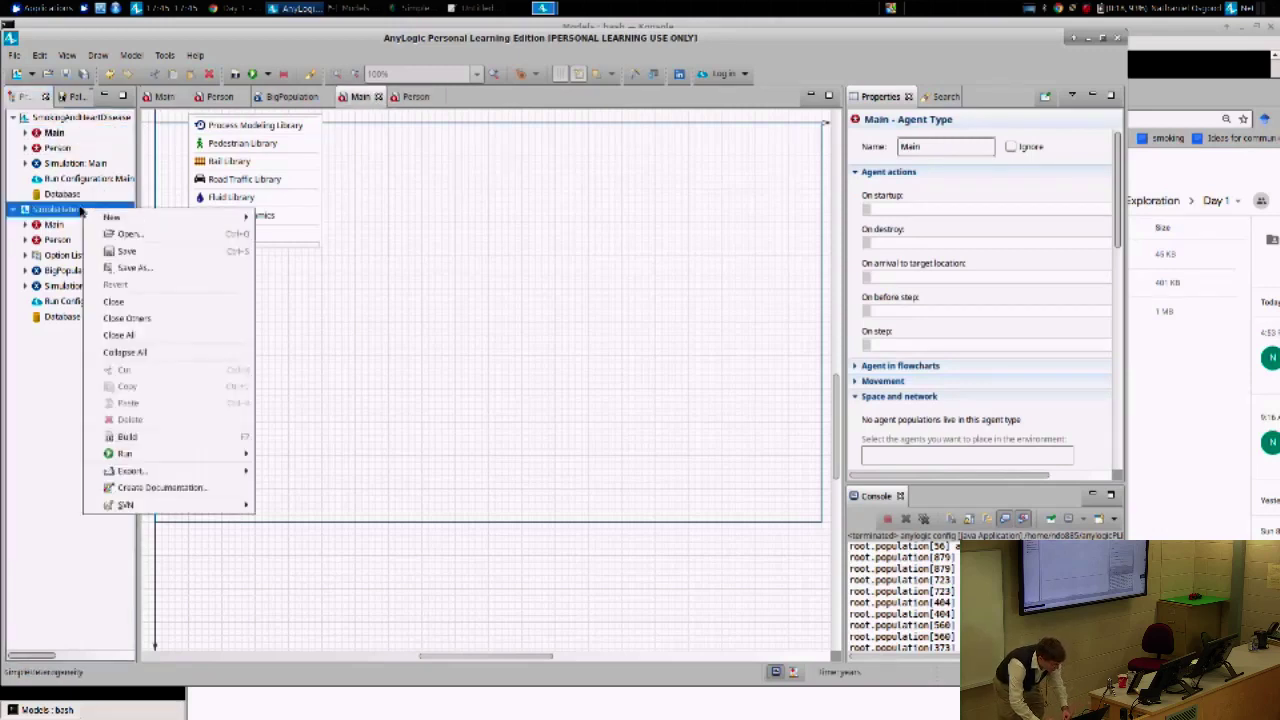
# - Close SimpleHeterogeneity and bring SmokingAndHeartDisease's Main diagram back into focus
pyautogui.click(119, 303)
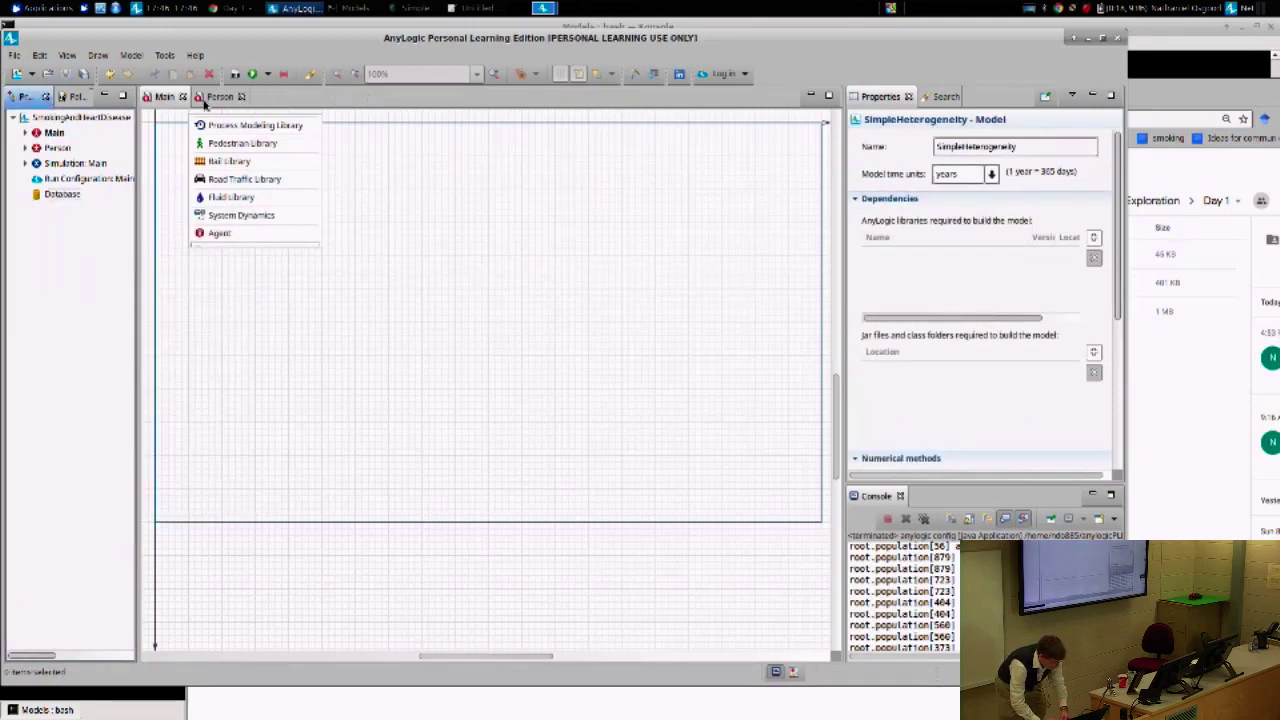
pyautogui.click(72, 119)
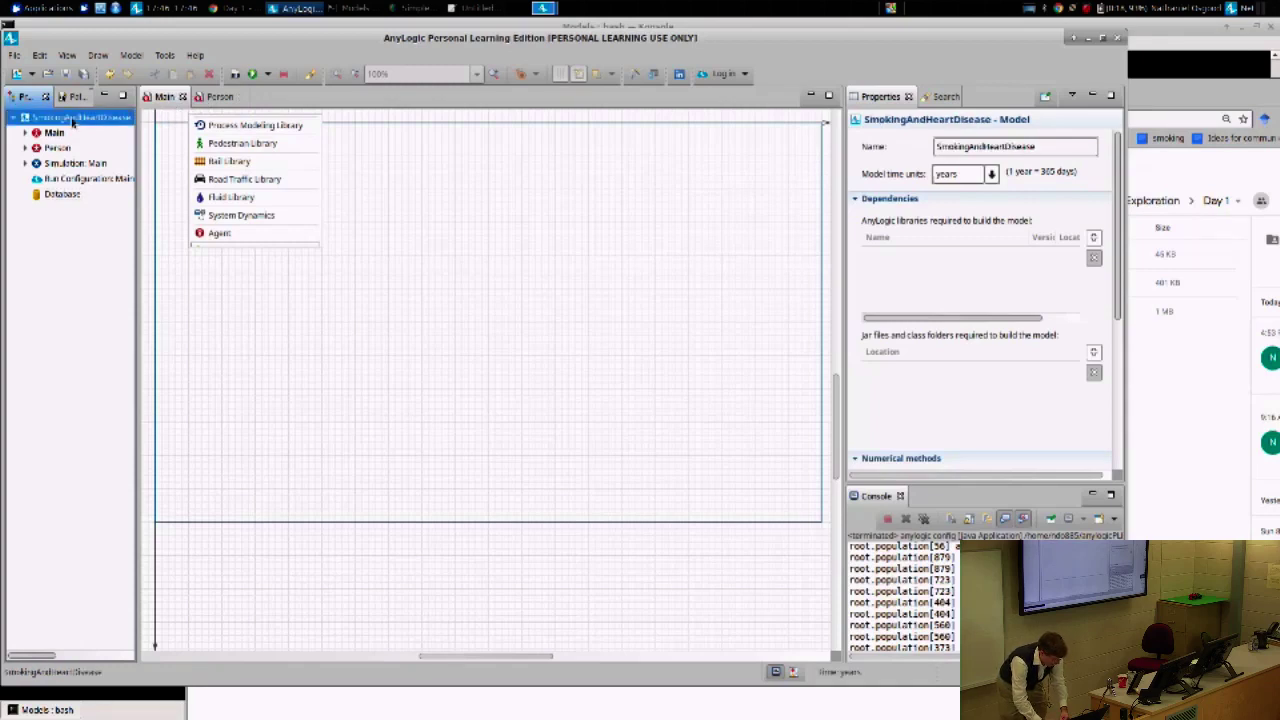
pyautogui.click(197, 97)
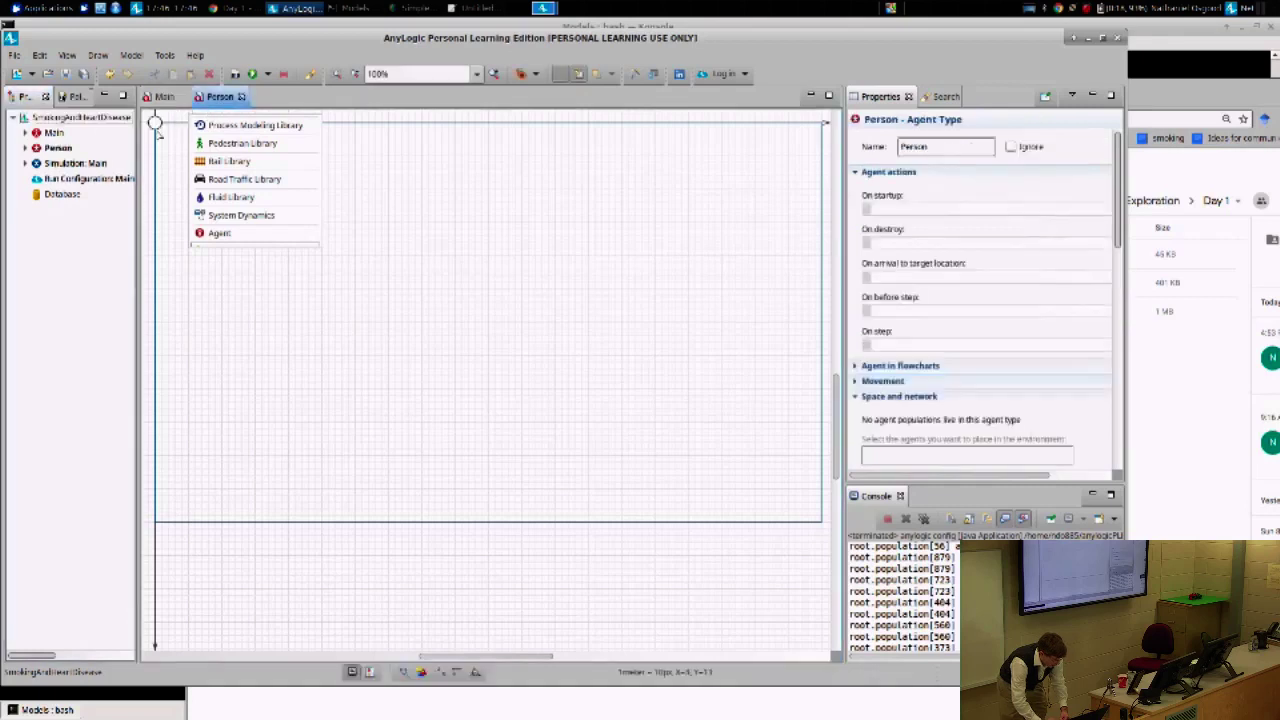
pyautogui.click(162, 97)
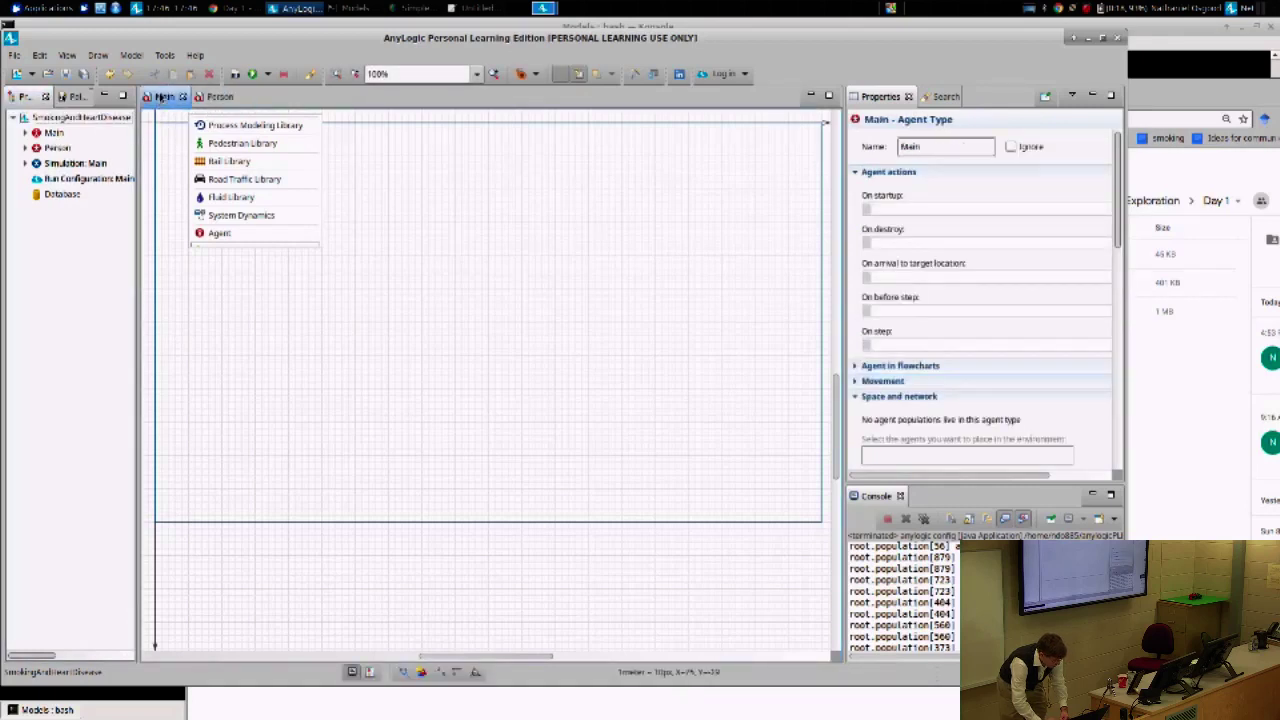
pyautogui.click(52, 133)
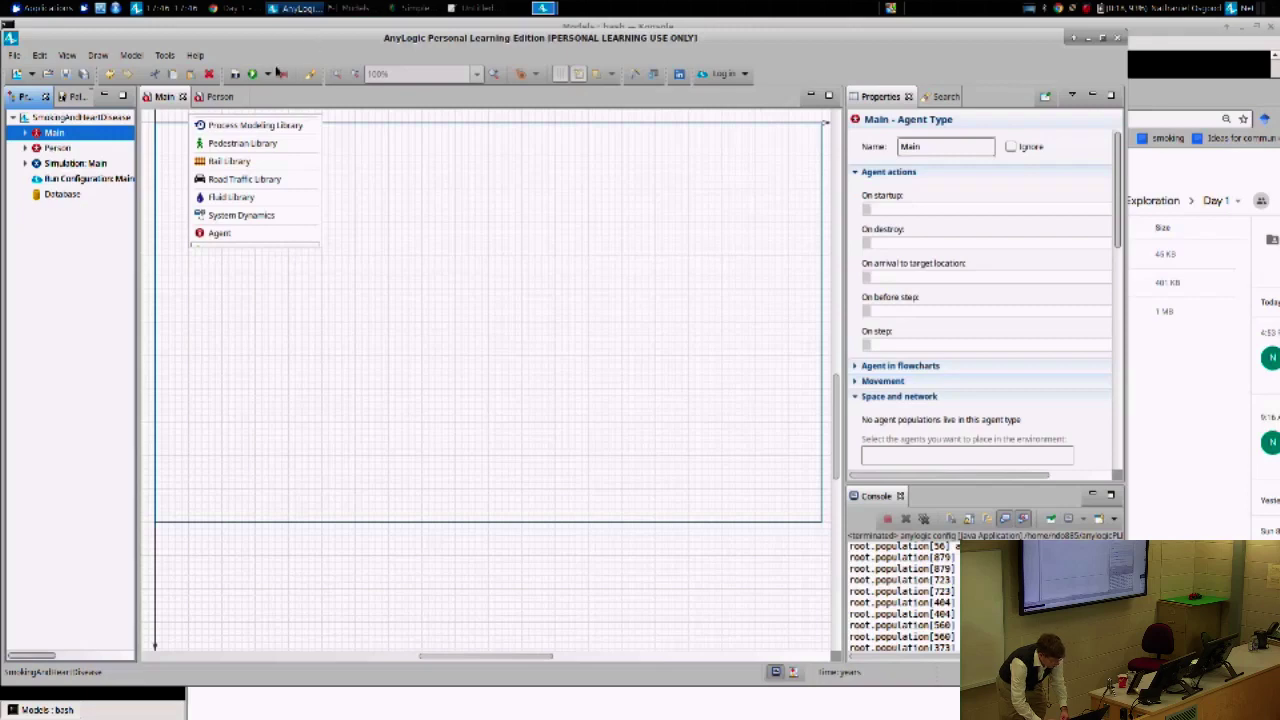
pyautogui.moveTo(257, 40); pyautogui.dragTo(582, 36)
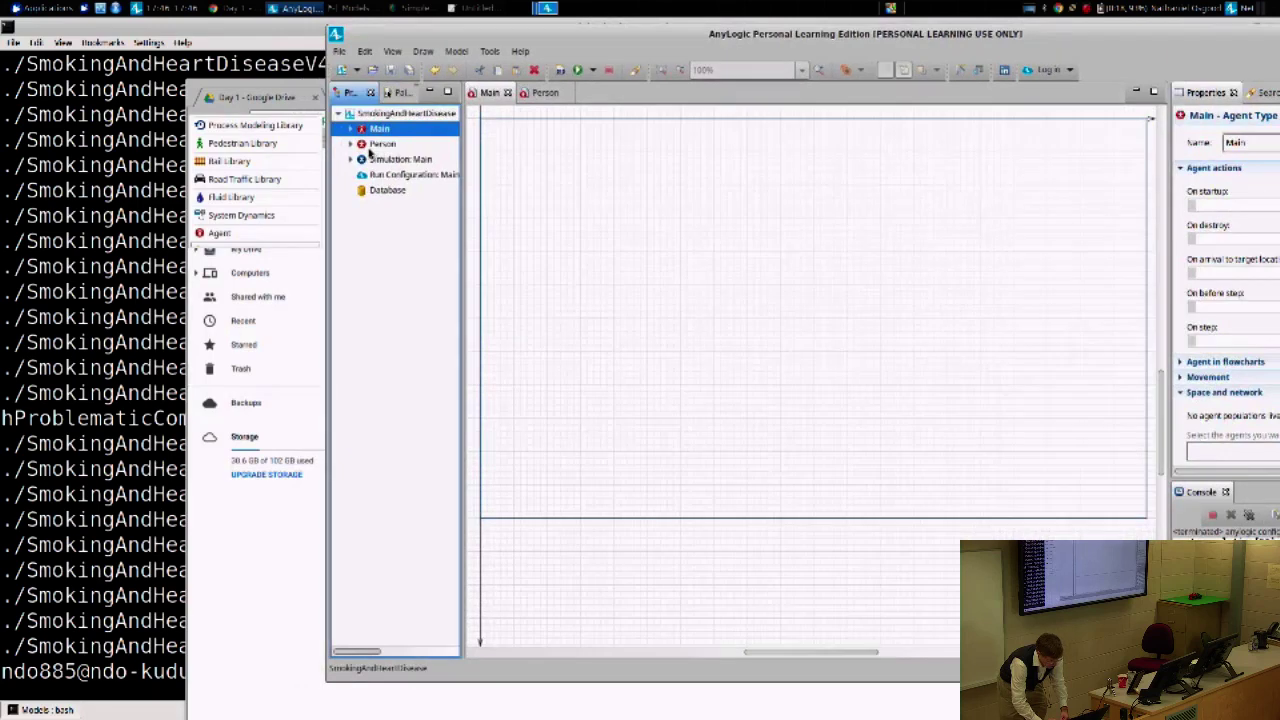
# - Drag the Person type onto the Main canvas and rename the new agent 'population'
pyautogui.click(372, 147)
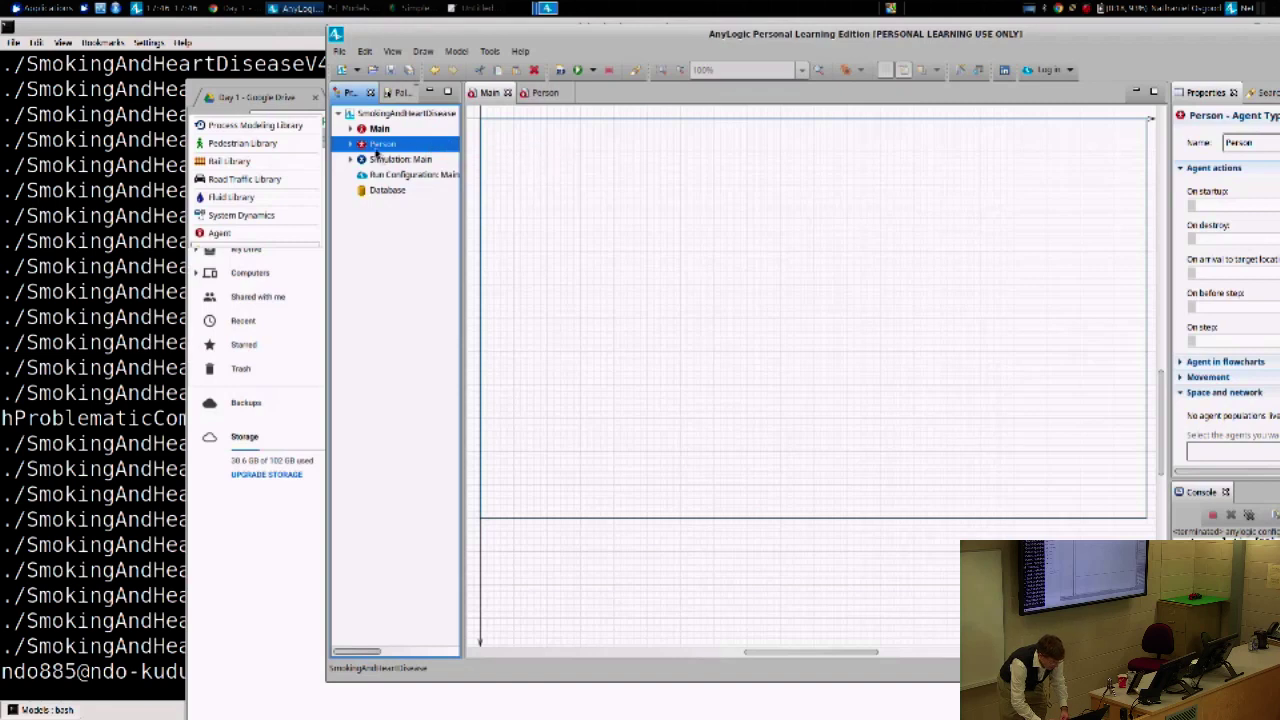
pyautogui.moveTo(376, 150); pyautogui.dragTo(579, 158)
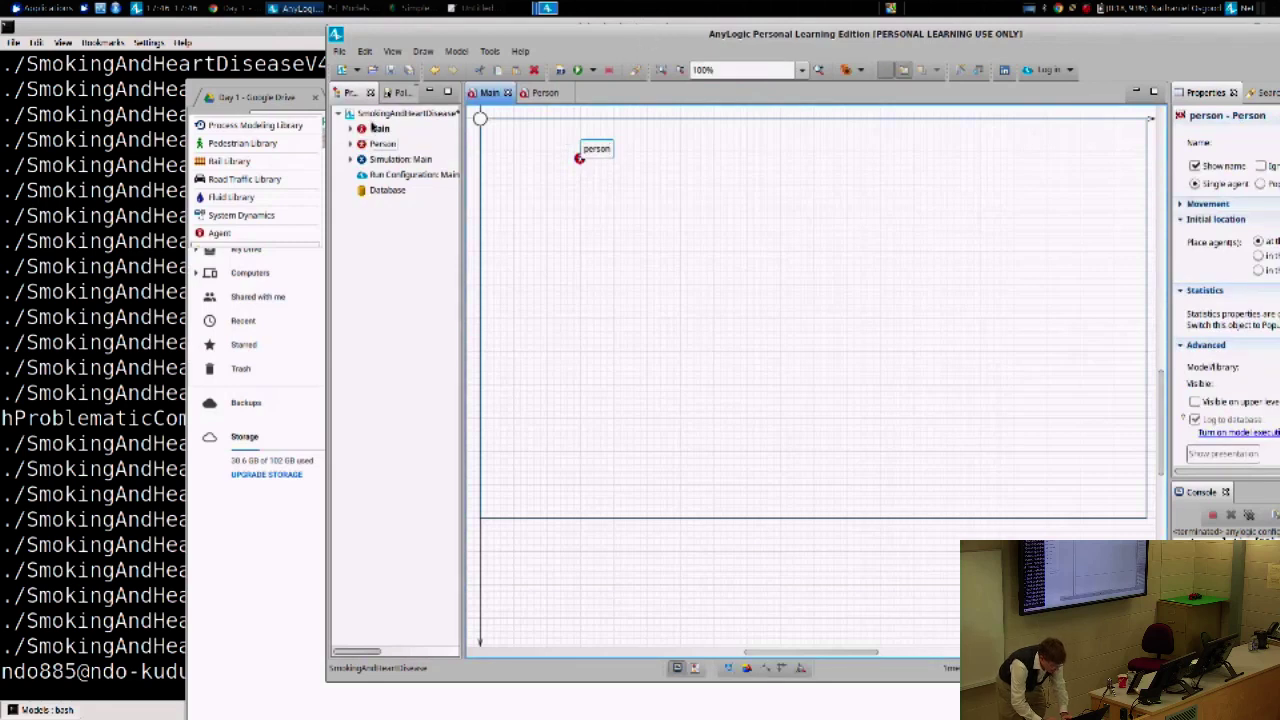
pyautogui.hotkey('ctrl', 'a')
pyautogui.write('popul')
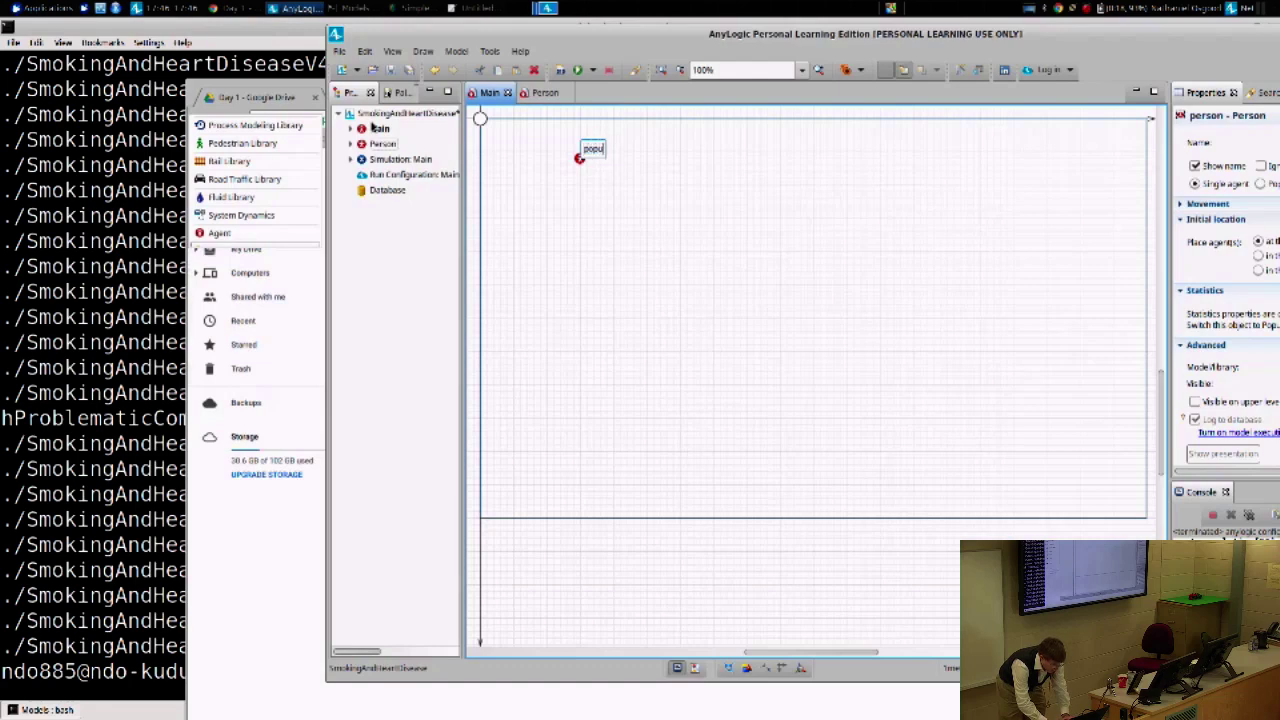
pyautogui.write('ation')
pyautogui.press('Return')
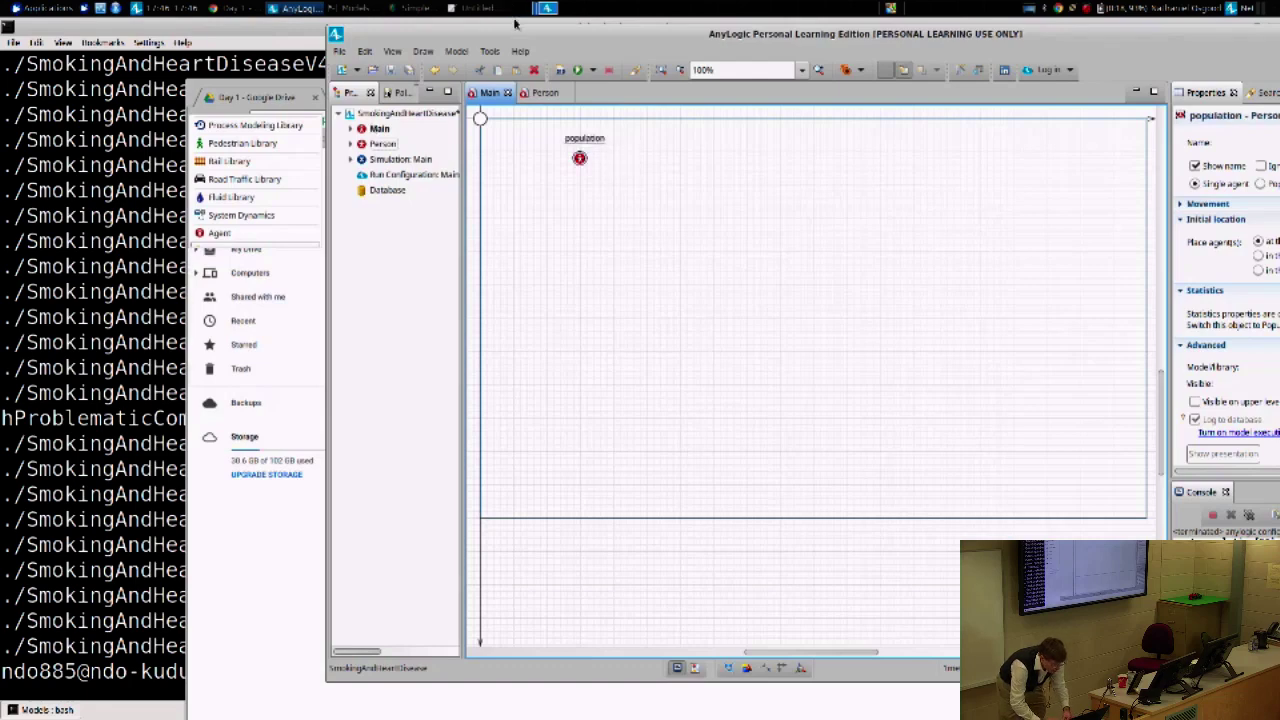
pyautogui.moveTo(515, 30); pyautogui.dragTo(439, 64)
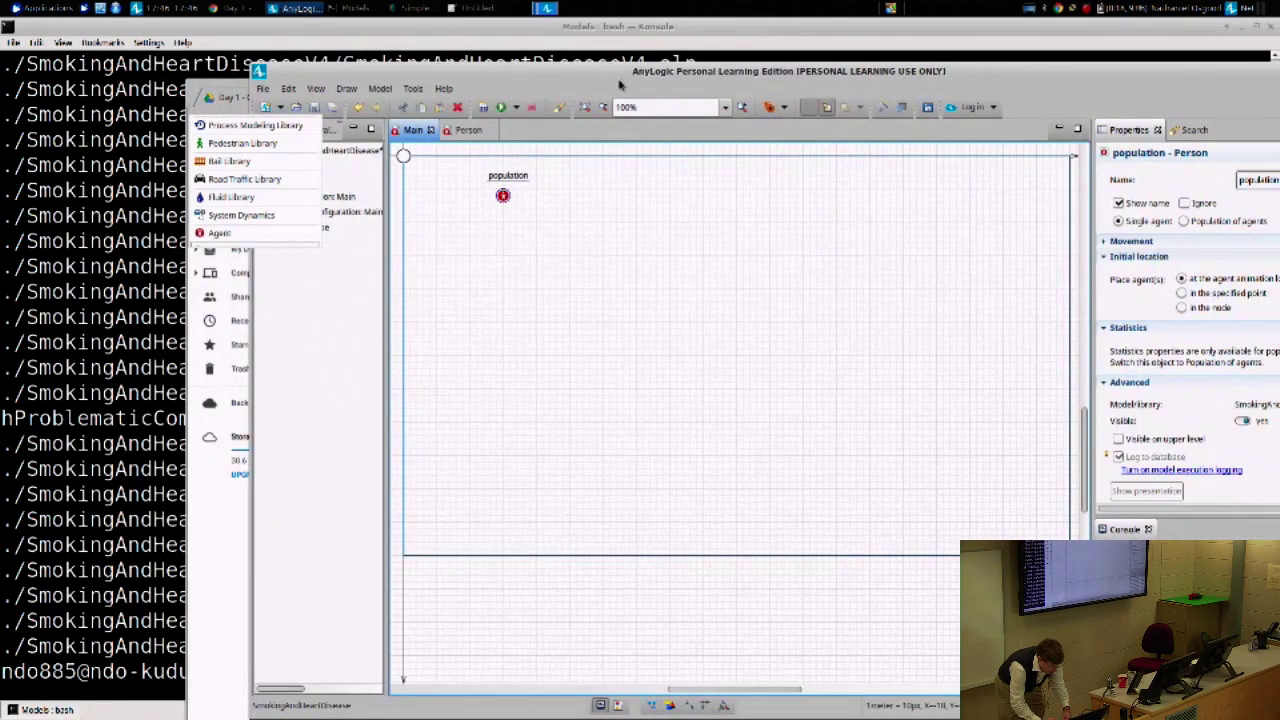
# - Make population a population of agents with 100 initial Person agents
pyautogui.moveTo(620, 85); pyautogui.dragTo(383, 197)
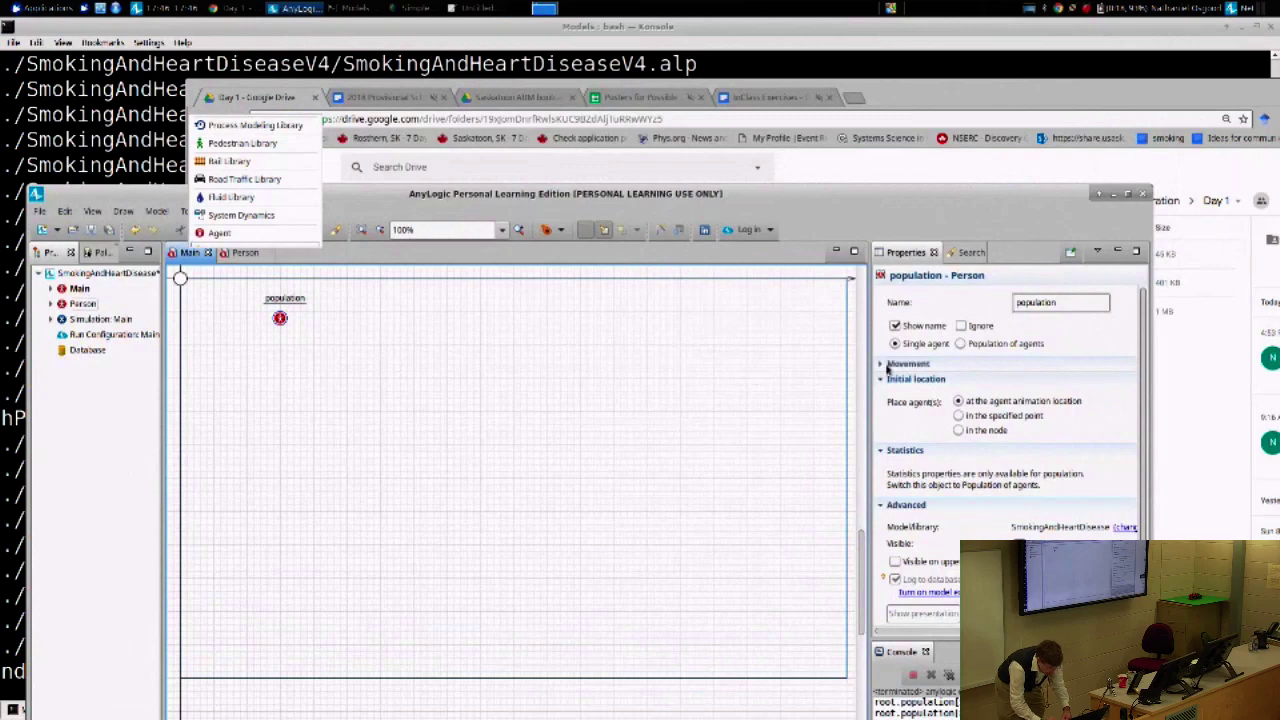
pyautogui.click(962, 345)
pyautogui.click(916, 346)
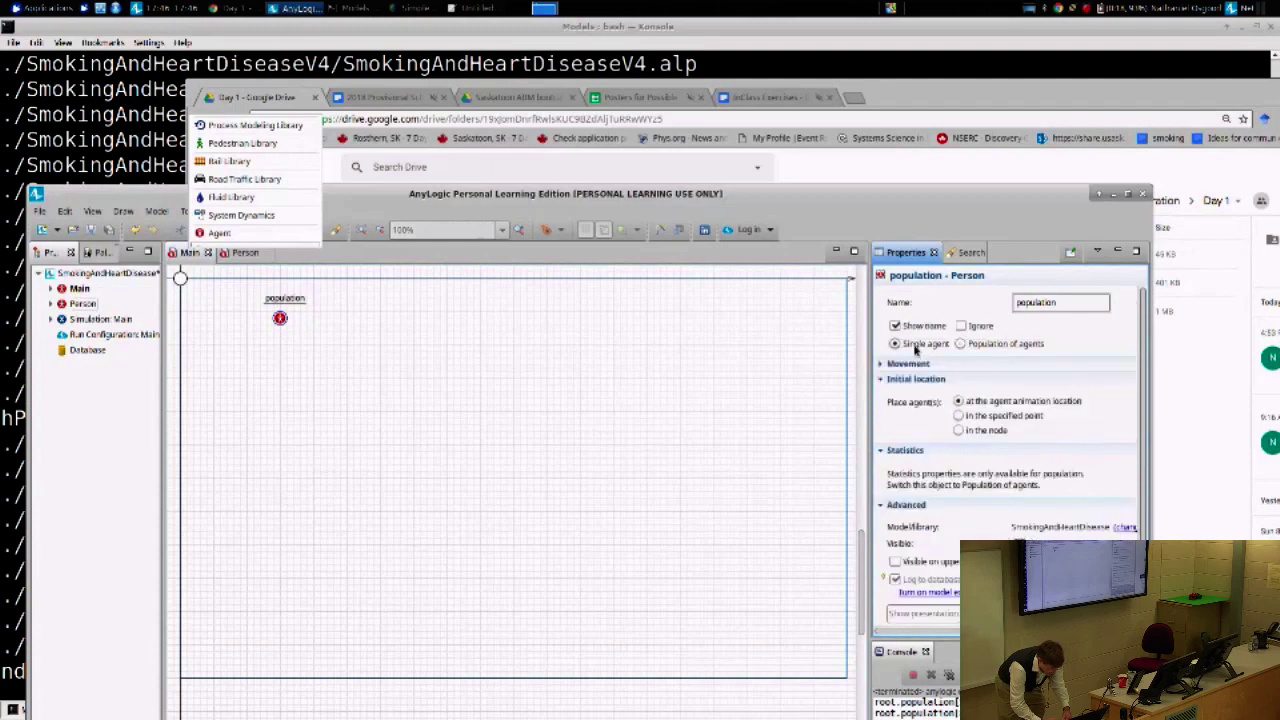
pyautogui.click(961, 344)
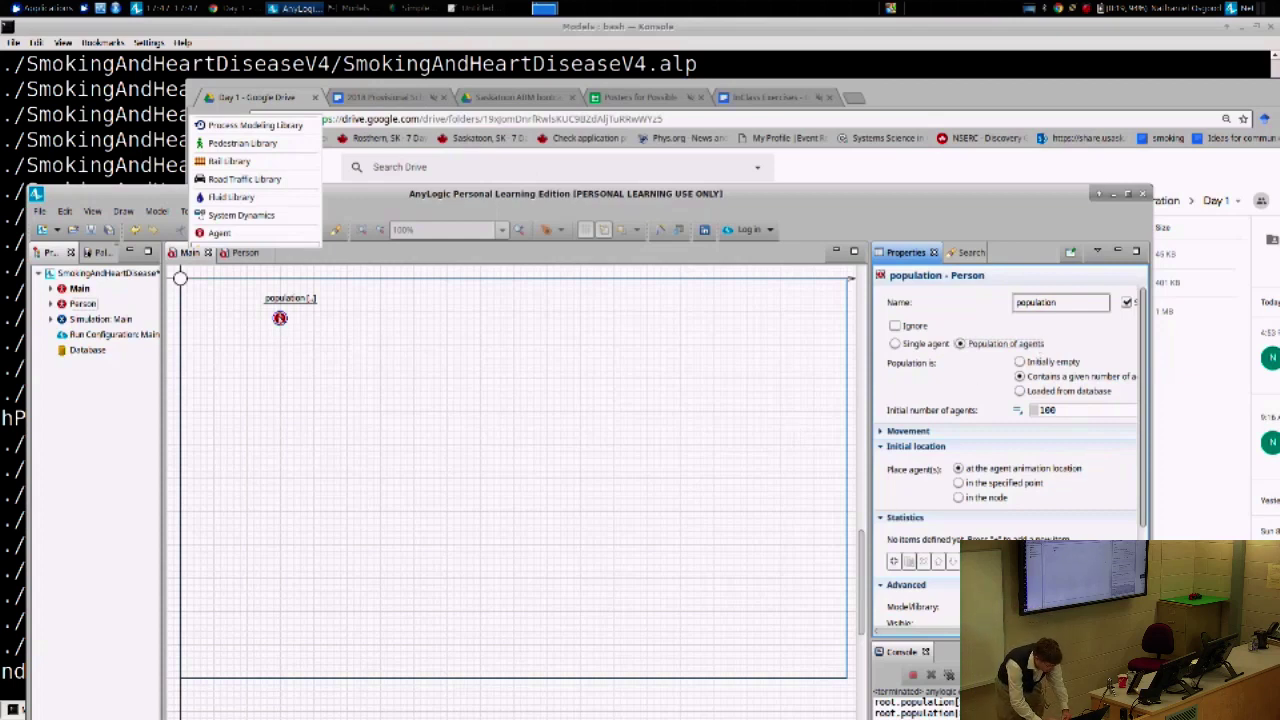
pyautogui.moveTo(470, 209); pyautogui.dragTo(620, 127)
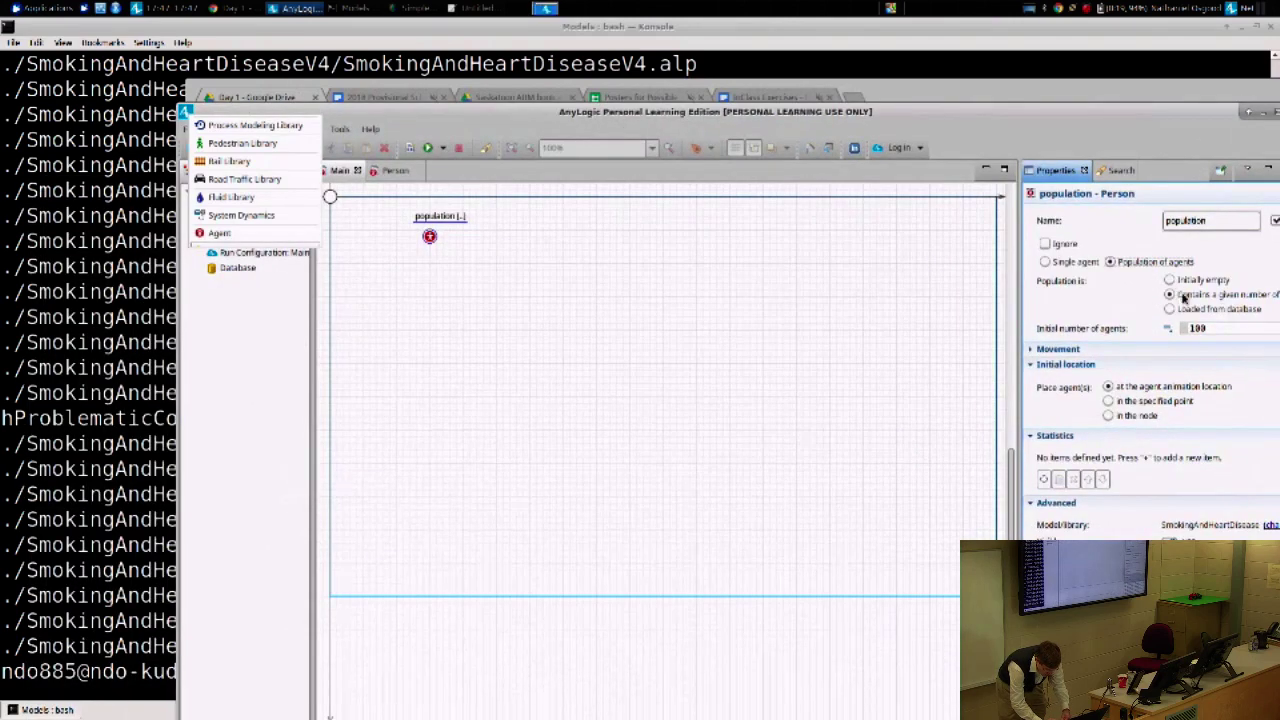
pyautogui.moveTo(1212, 329); pyautogui.dragTo(1173, 330)
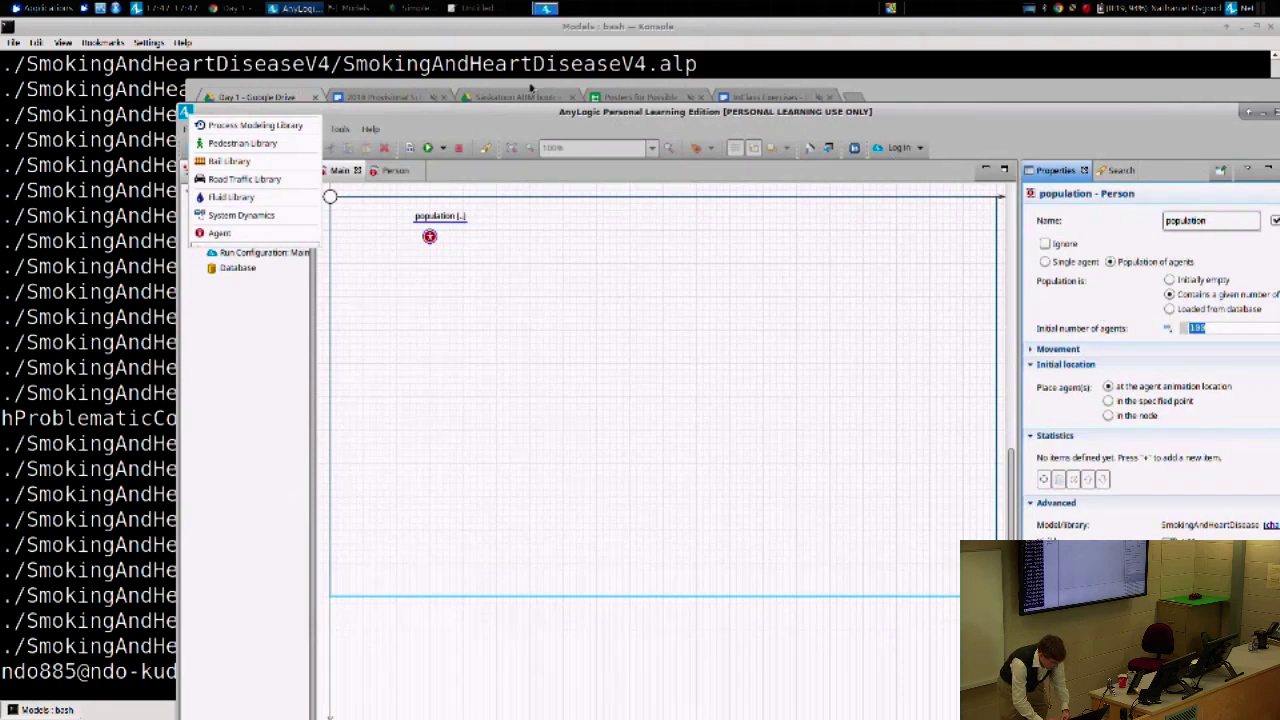
pyautogui.moveTo(507, 113); pyautogui.dragTo(542, 94)
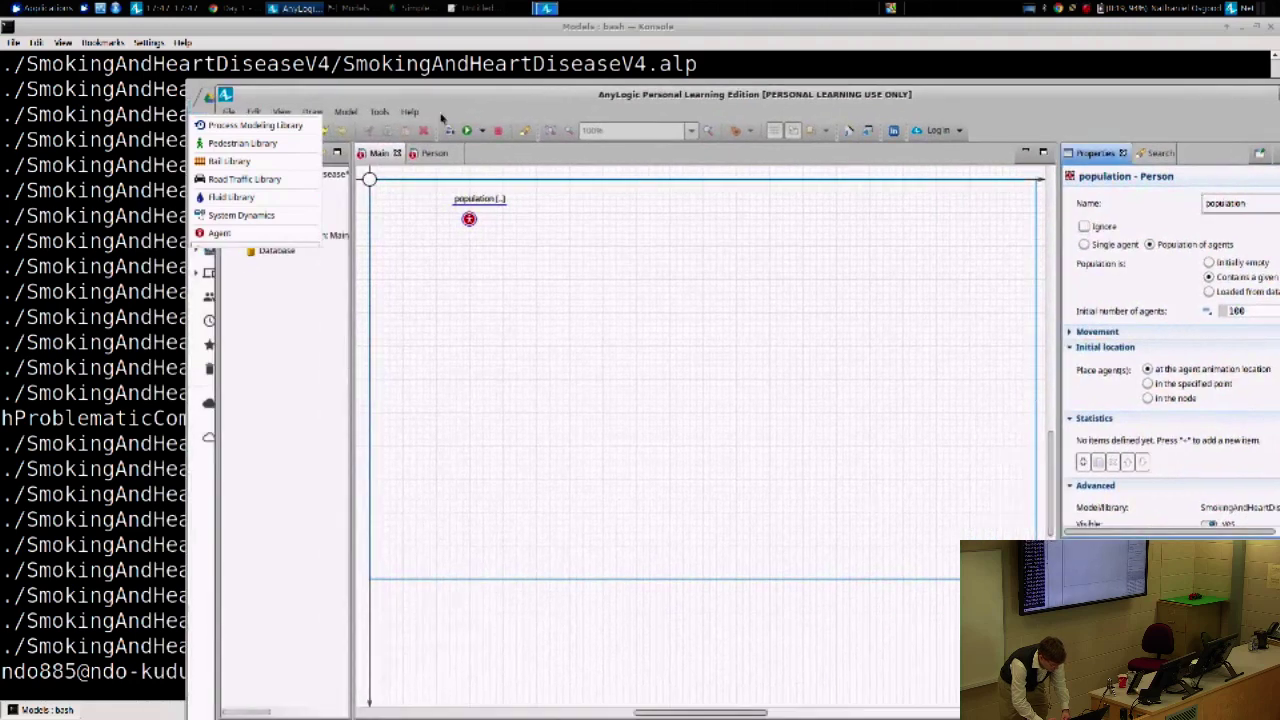
# - Glance at the Person diagram, then return to Main and select population
pyautogui.click(434, 153)
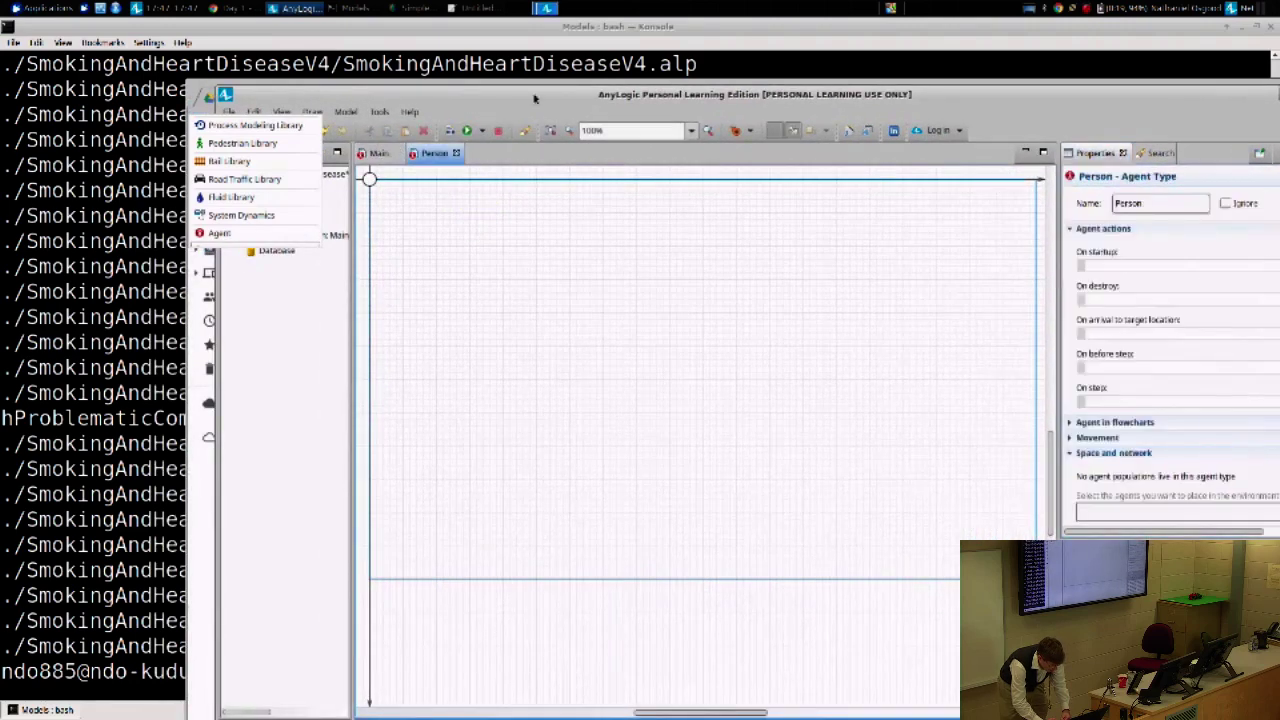
pyautogui.click(368, 156)
pyautogui.click(469, 219)
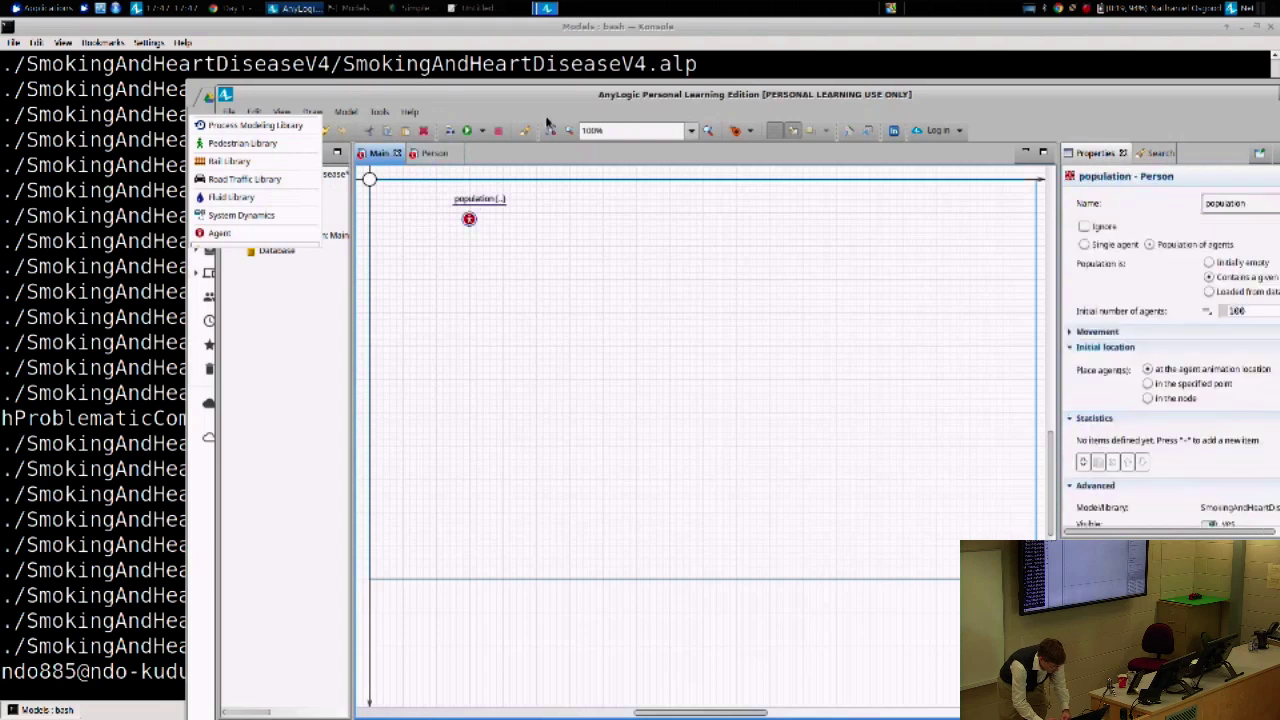
pyautogui.moveTo(556, 99); pyautogui.dragTo(374, 58)
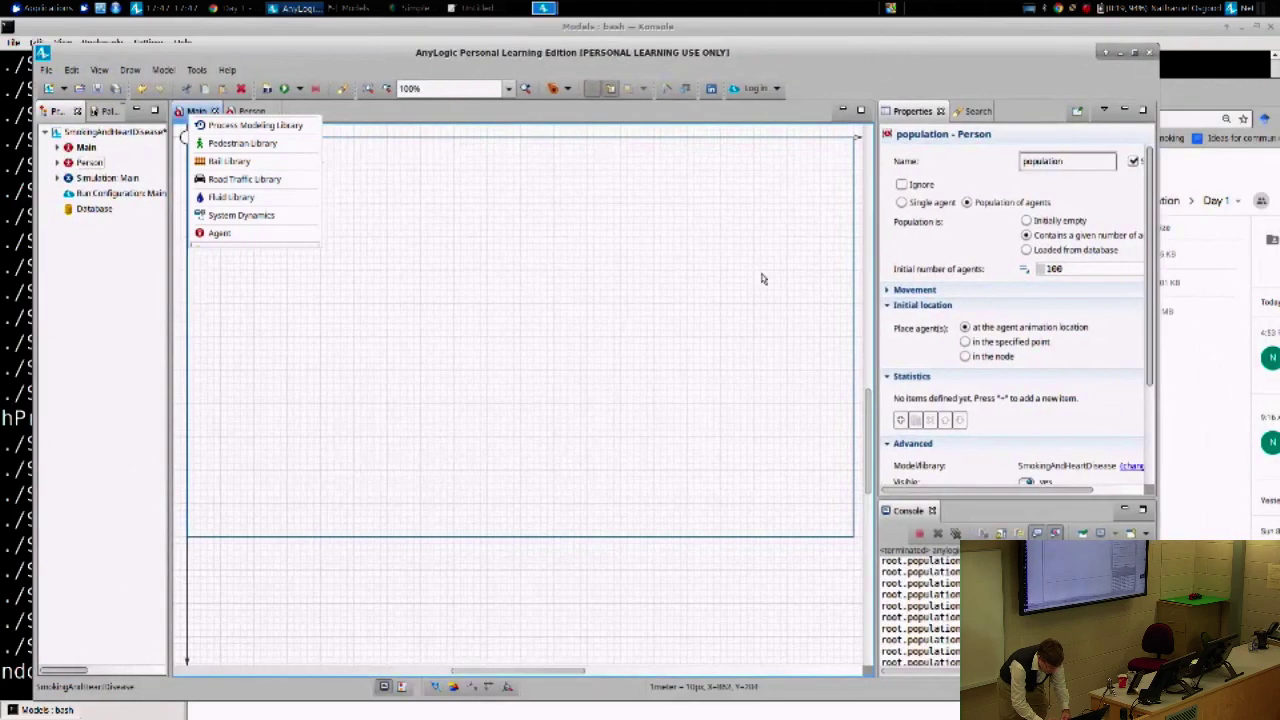
# - Maximize AnyLogic and toggle the Palette view off and back on from the View menu
pyautogui.doubleClick(1034, 59)
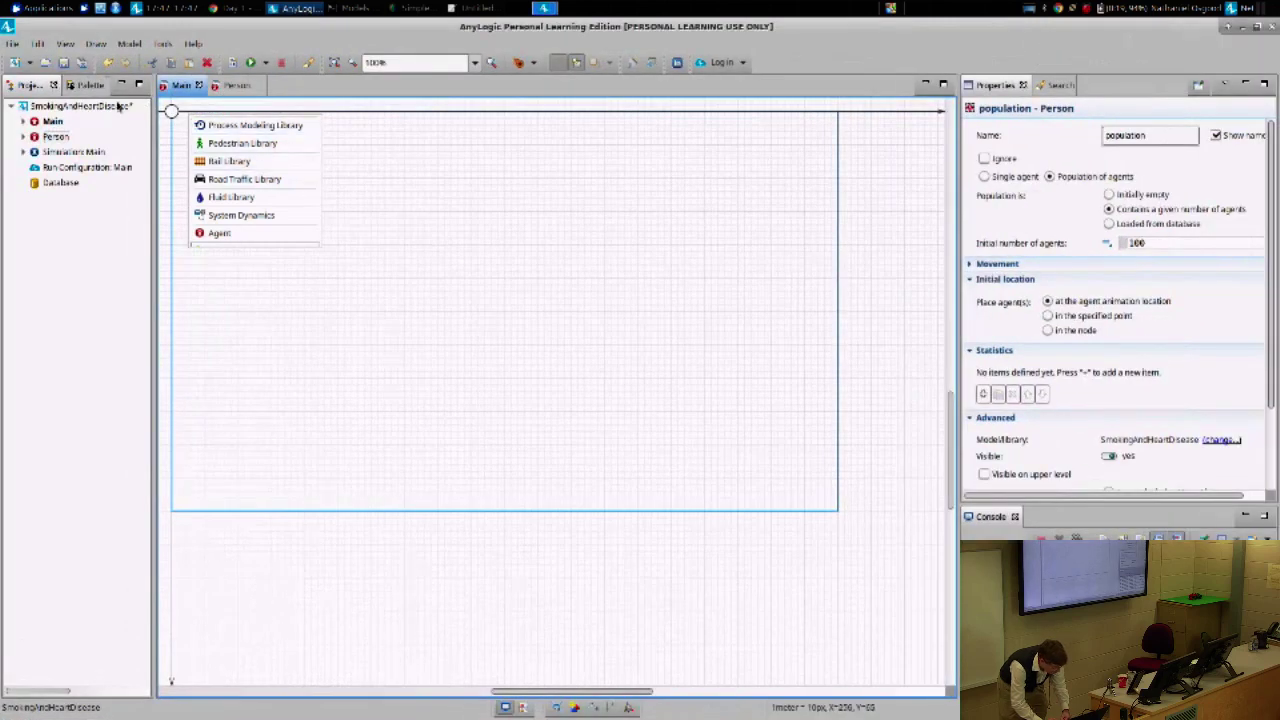
pyautogui.click(63, 45)
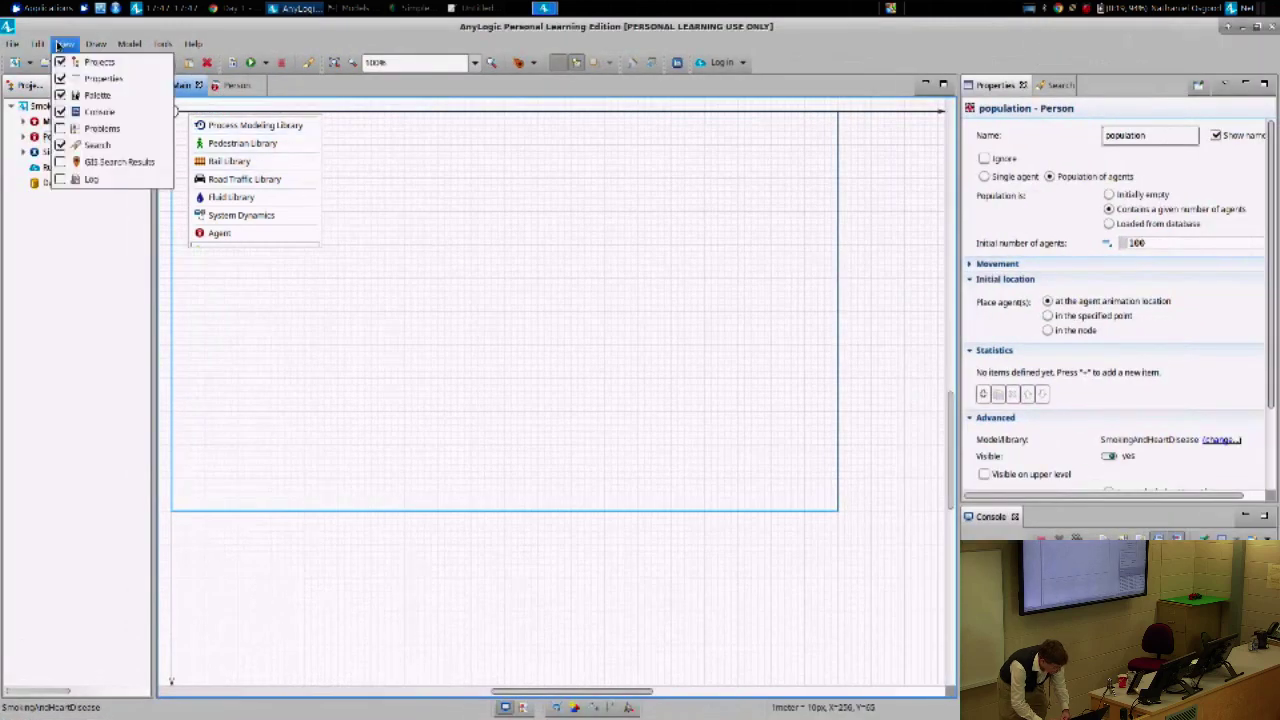
pyautogui.click(61, 97)
pyautogui.click(68, 47)
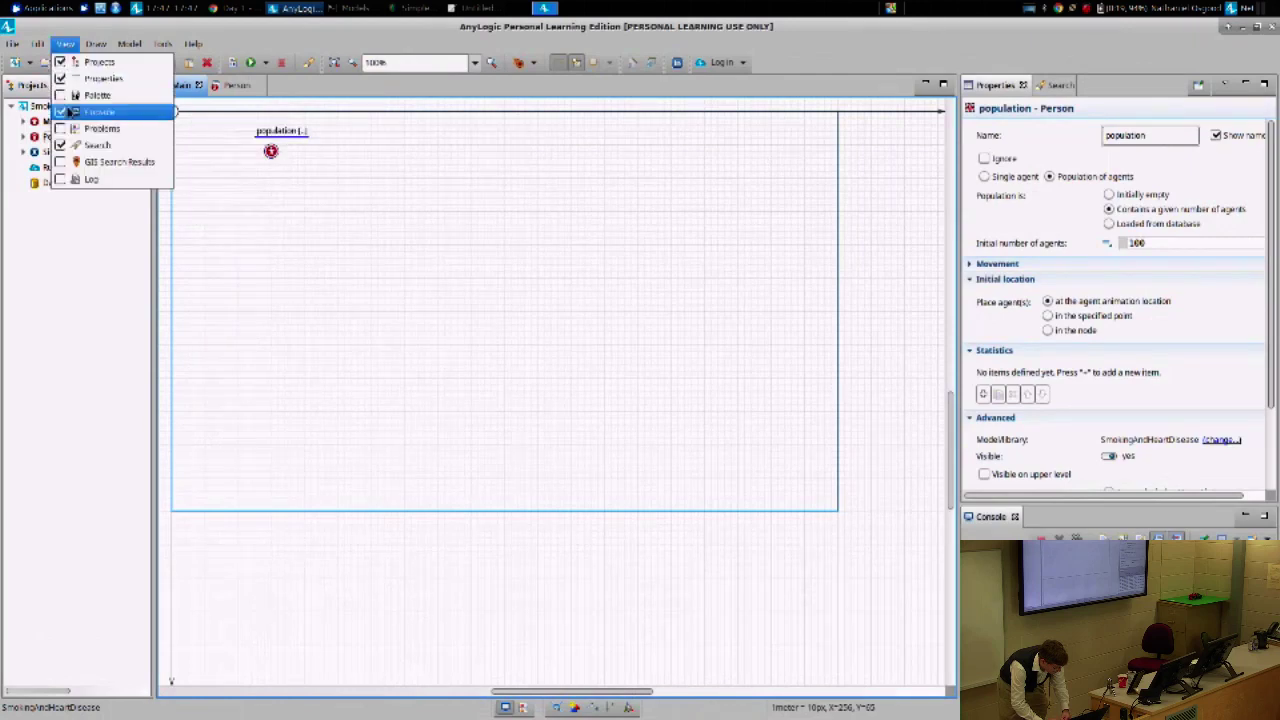
pyautogui.click(60, 97)
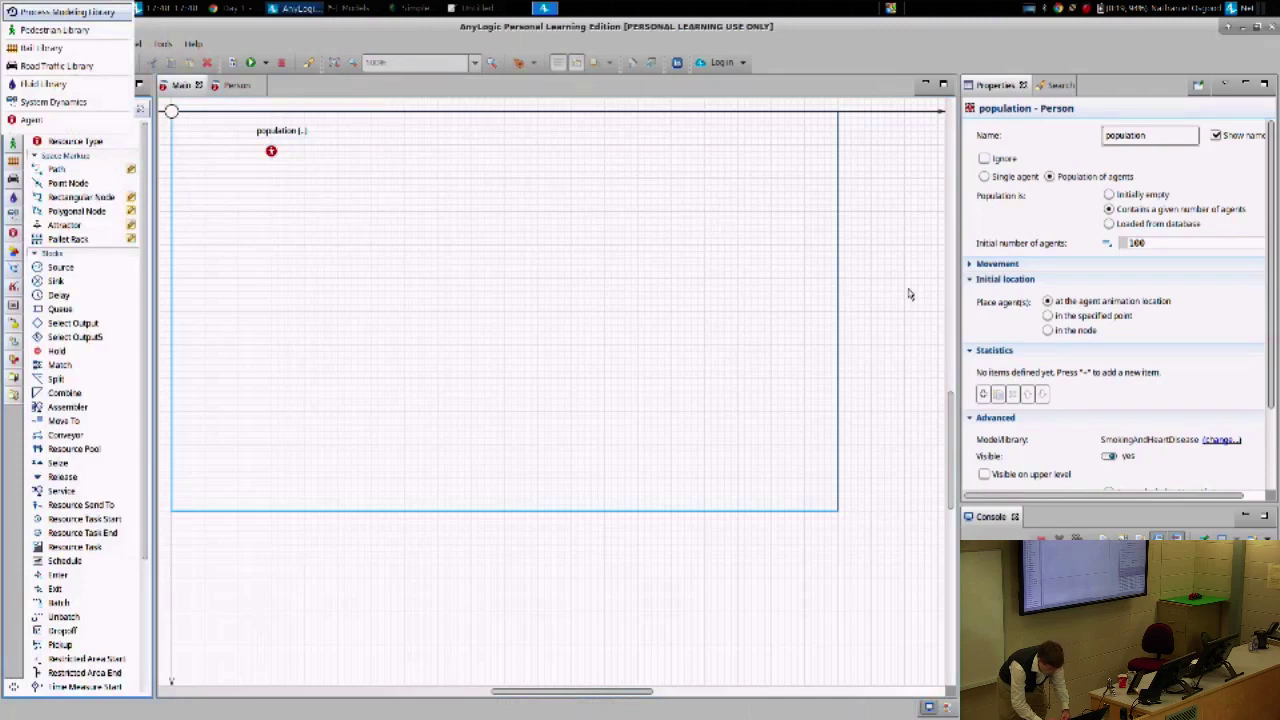
# - Place population agents at a specified point, with X and Y both uniform(0.0, 500.0)
pyautogui.click(1093, 317)
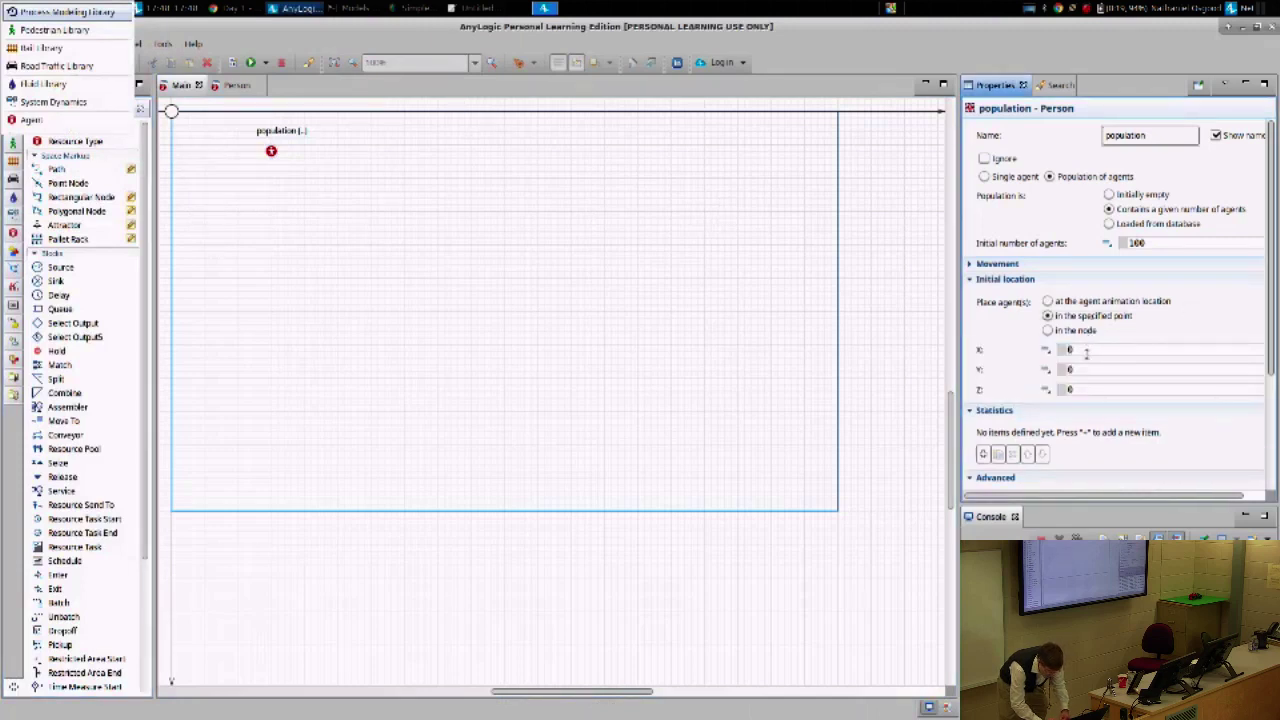
pyautogui.doubleClick(1086, 350)
pyautogui.write('uniform')
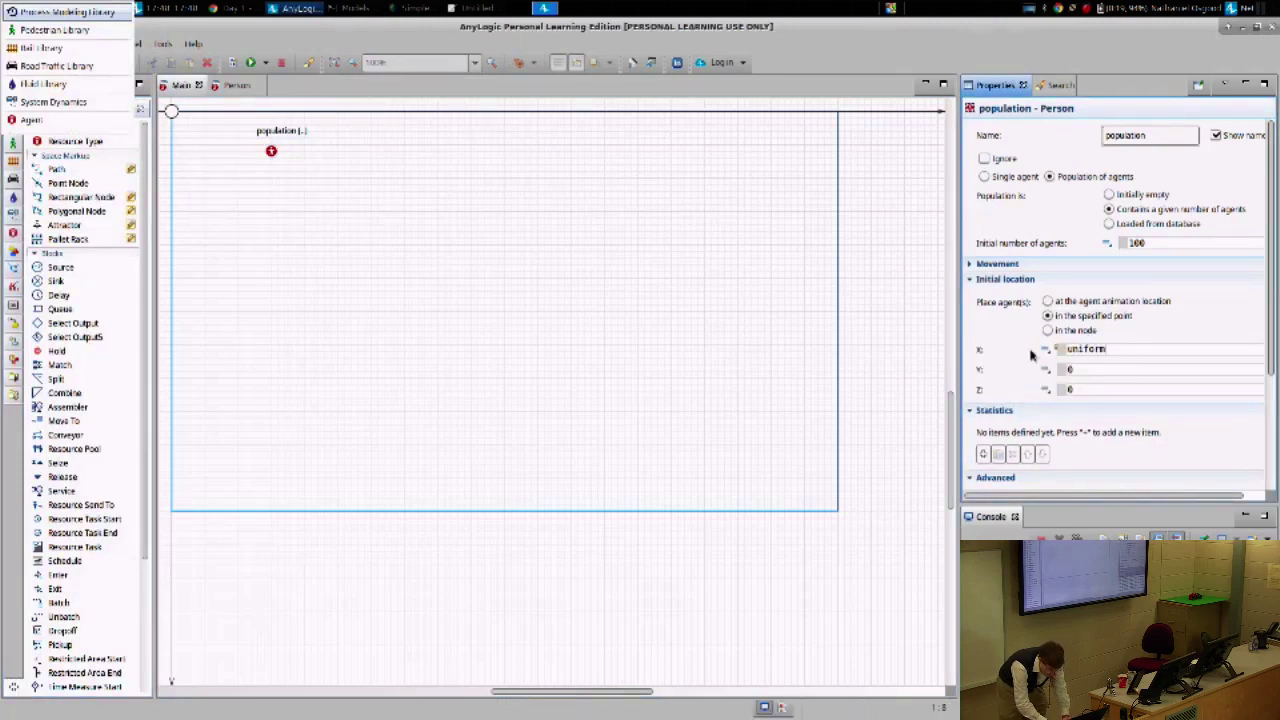
pyautogui.write('(0.0, 5')
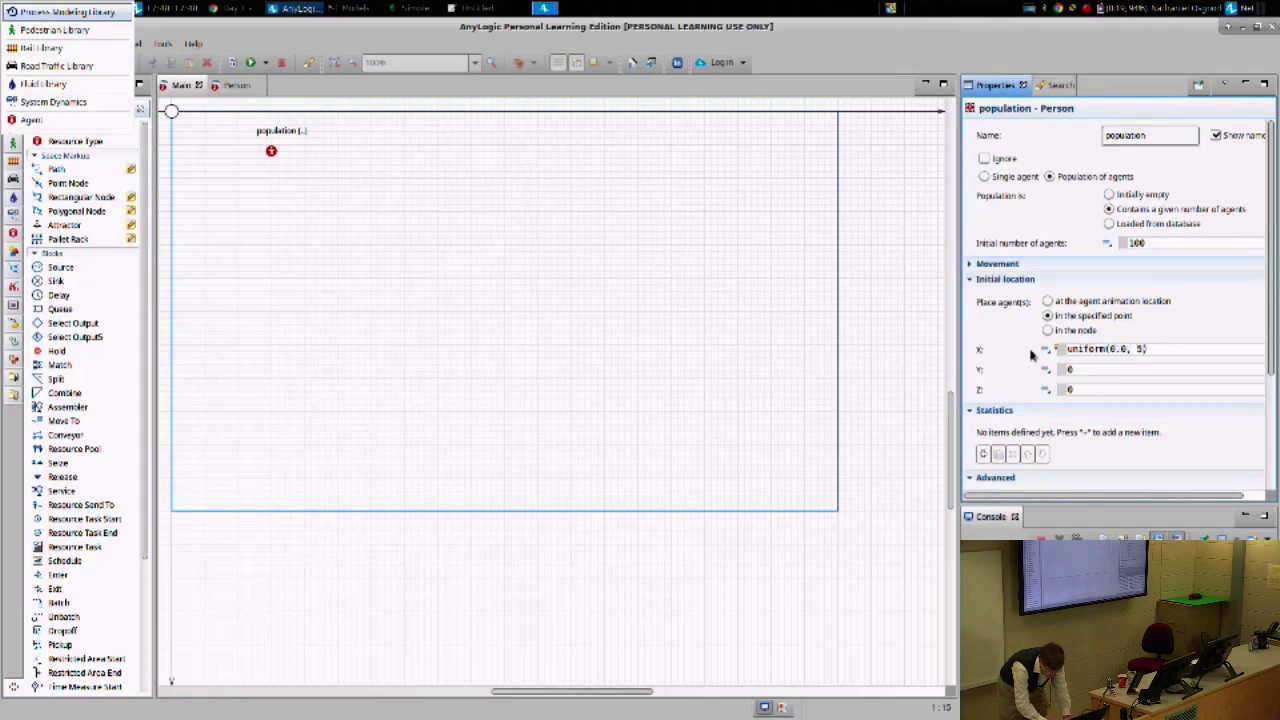
pyautogui.write('00.0')
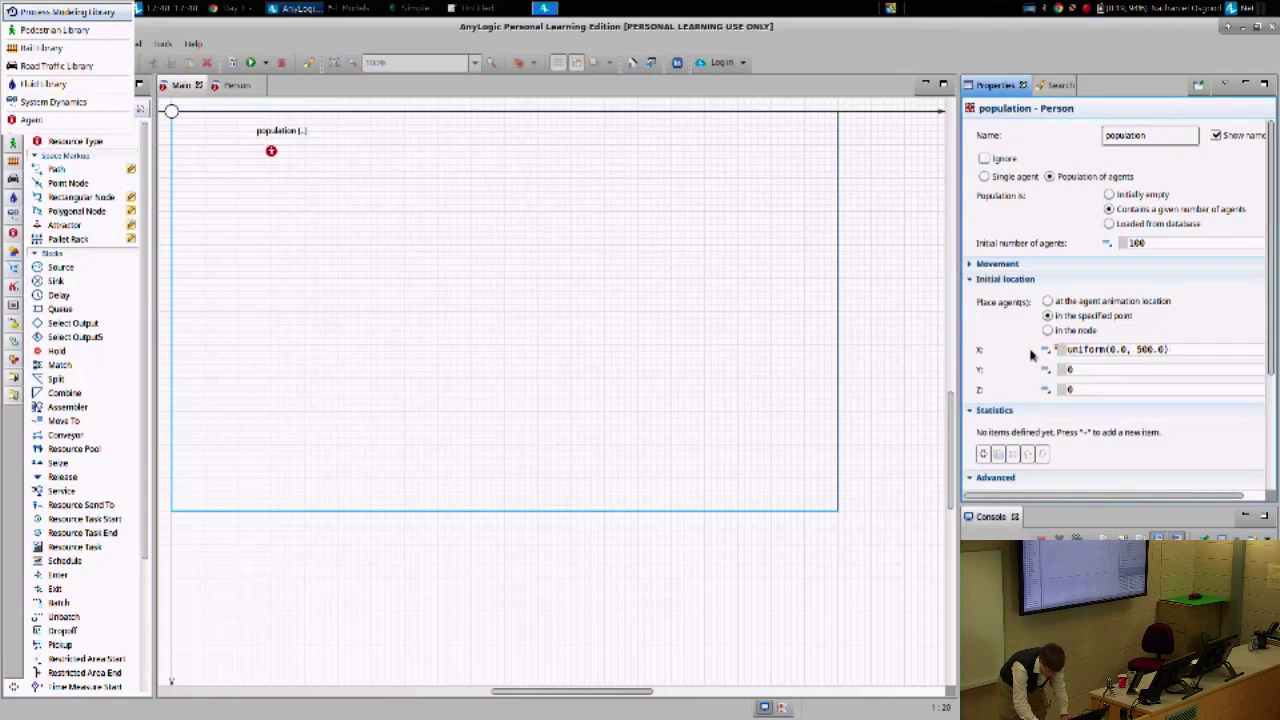
pyautogui.hotkey('ctrl', 'a')
pyautogui.hotkey('ctrl', 'c')
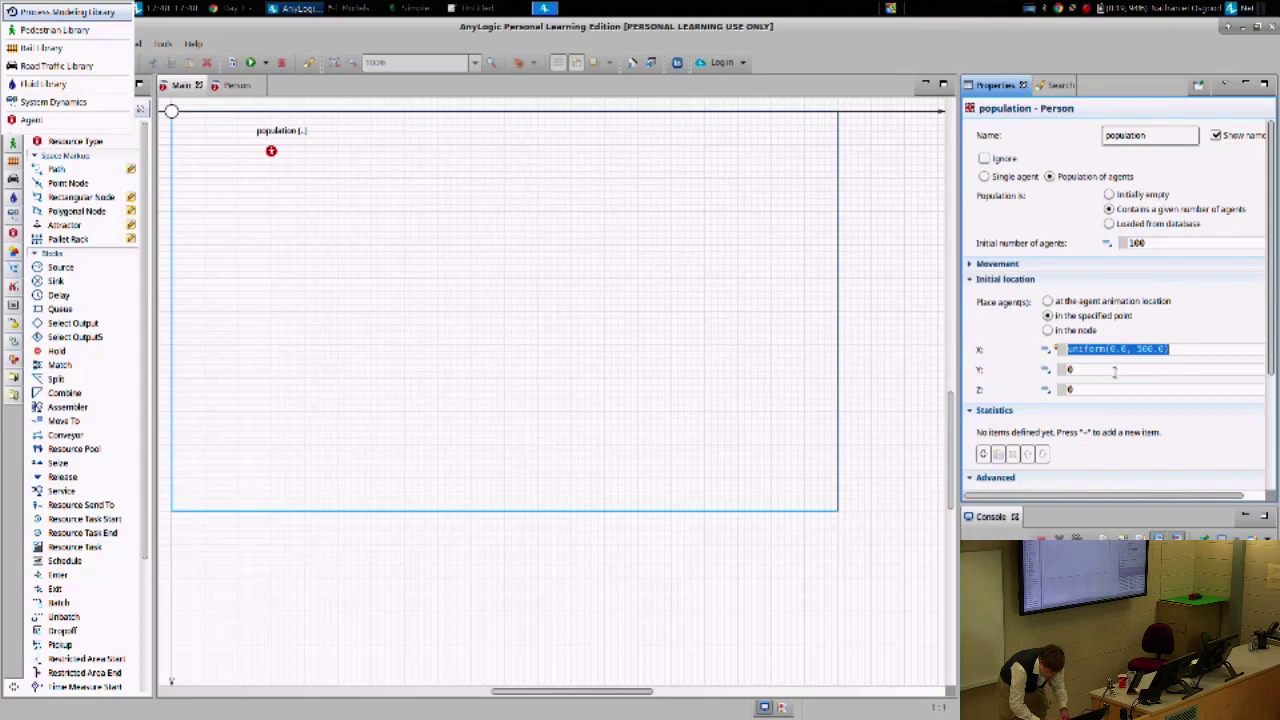
pyautogui.click(1114, 370)
pyautogui.hotkey('ctrl', 'a')
pyautogui.hotkey('ctrl', 'v')
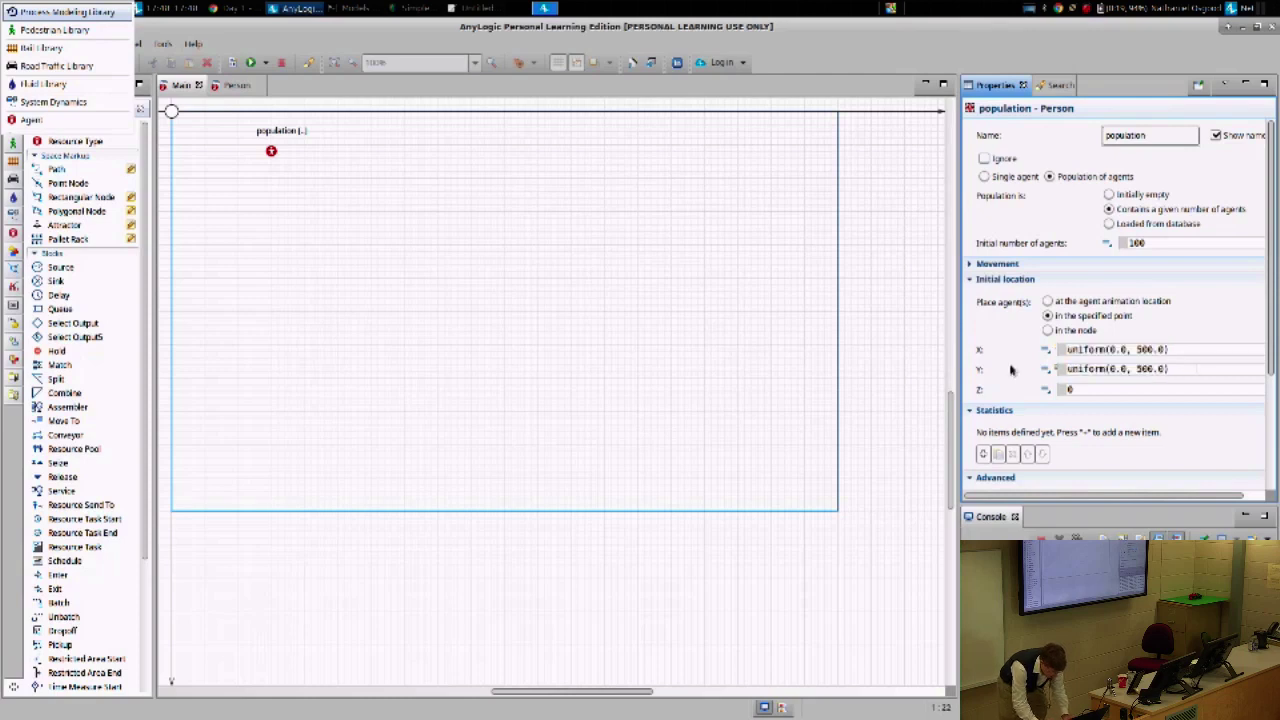
pyautogui.hotkey('alt', 'Tab')
pyautogui.hotkey('alt', 'Tab')
pyautogui.hotkey('alt', 'Tab')
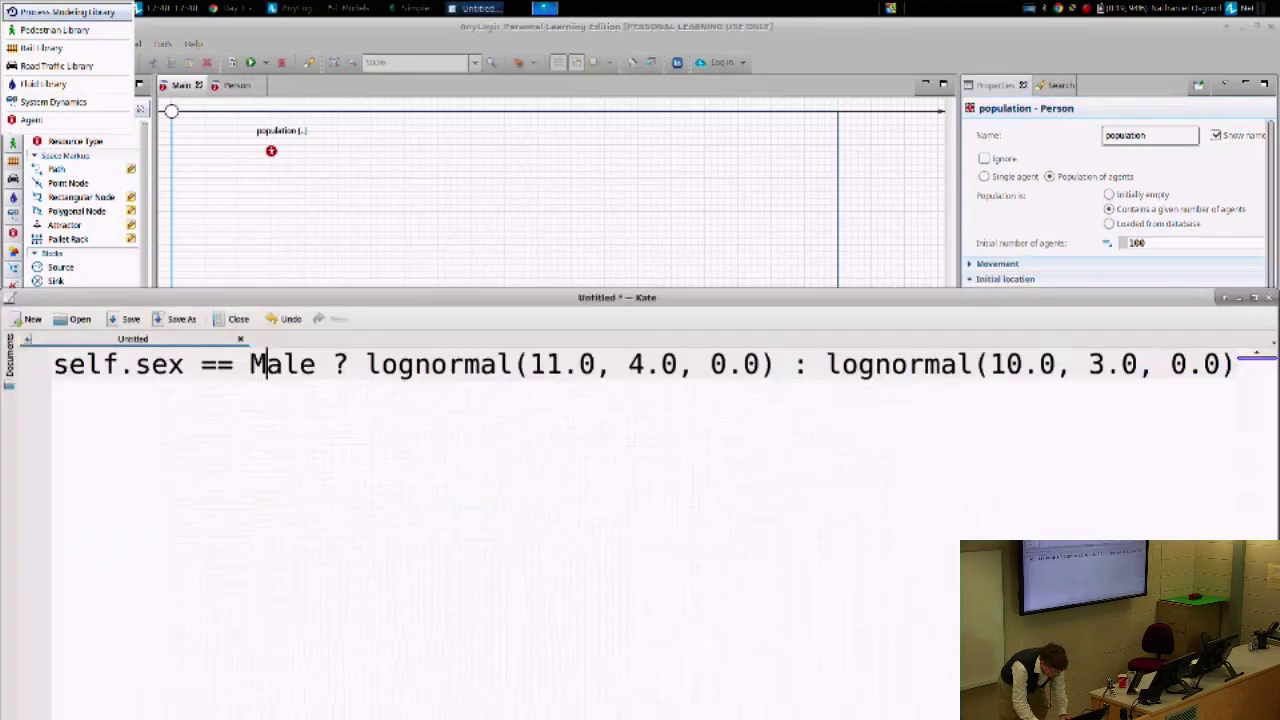
# - Overwrite Kate's lognormal line with uniform(0.0, 500.0), then return to AnyLogic
pyautogui.hotkey('ctrl', 'a')
pyautogui.hotkey('ctrl', 'v')
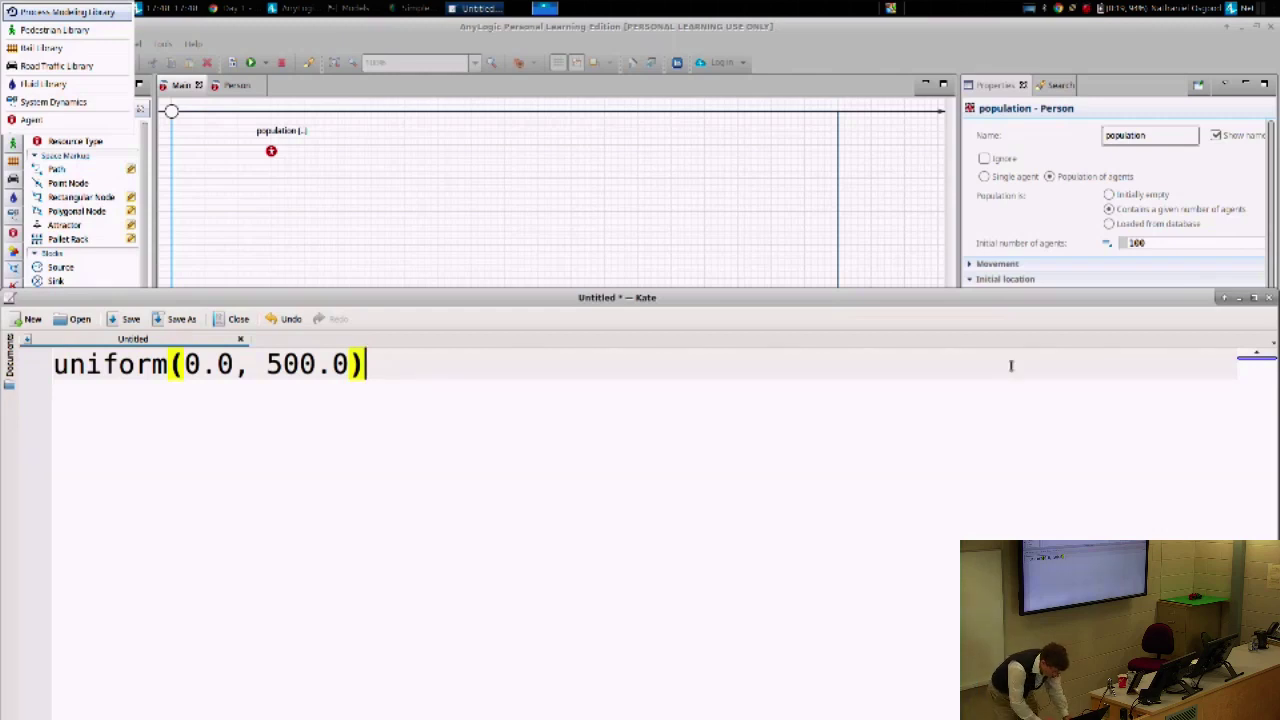
pyautogui.hotkey('alt', 'Tab')
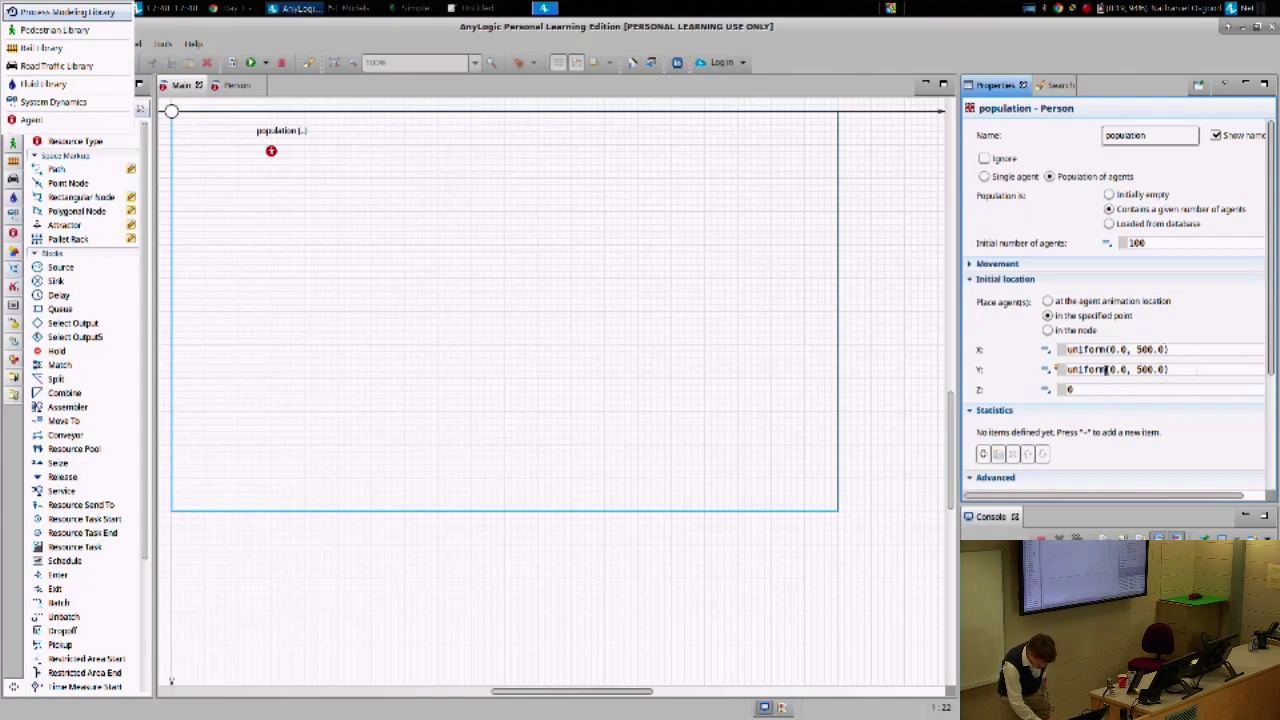
# - Build the model and launch the Simulation: Main experiment from the Projects tree
pyautogui.doubleClick(315, 25)
pyautogui.click(477, 82)
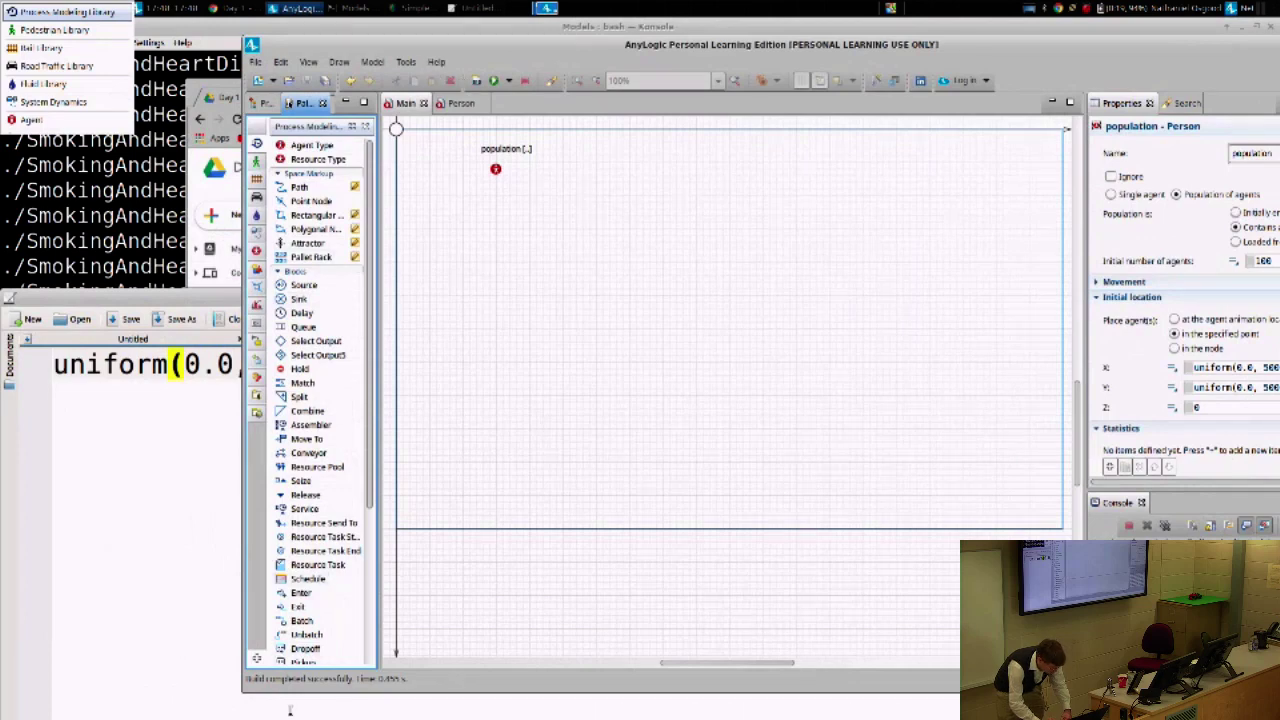
pyautogui.click(267, 103)
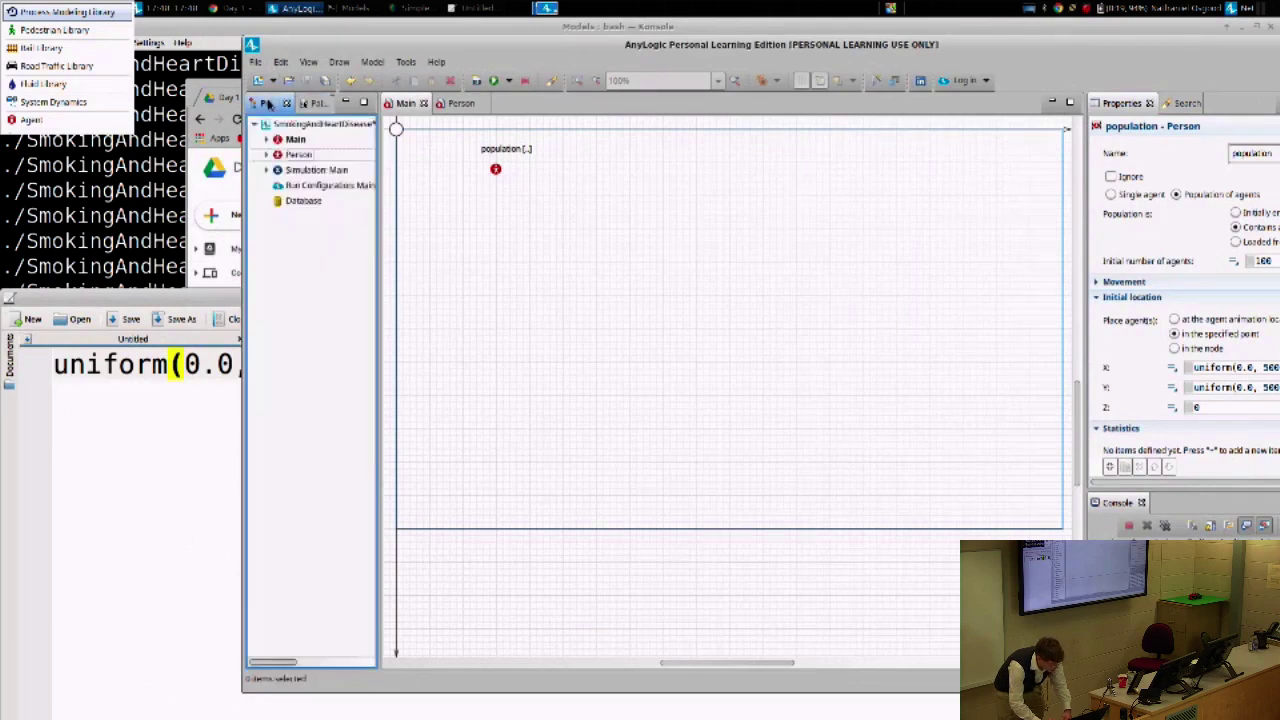
pyautogui.rightClick(297, 171)
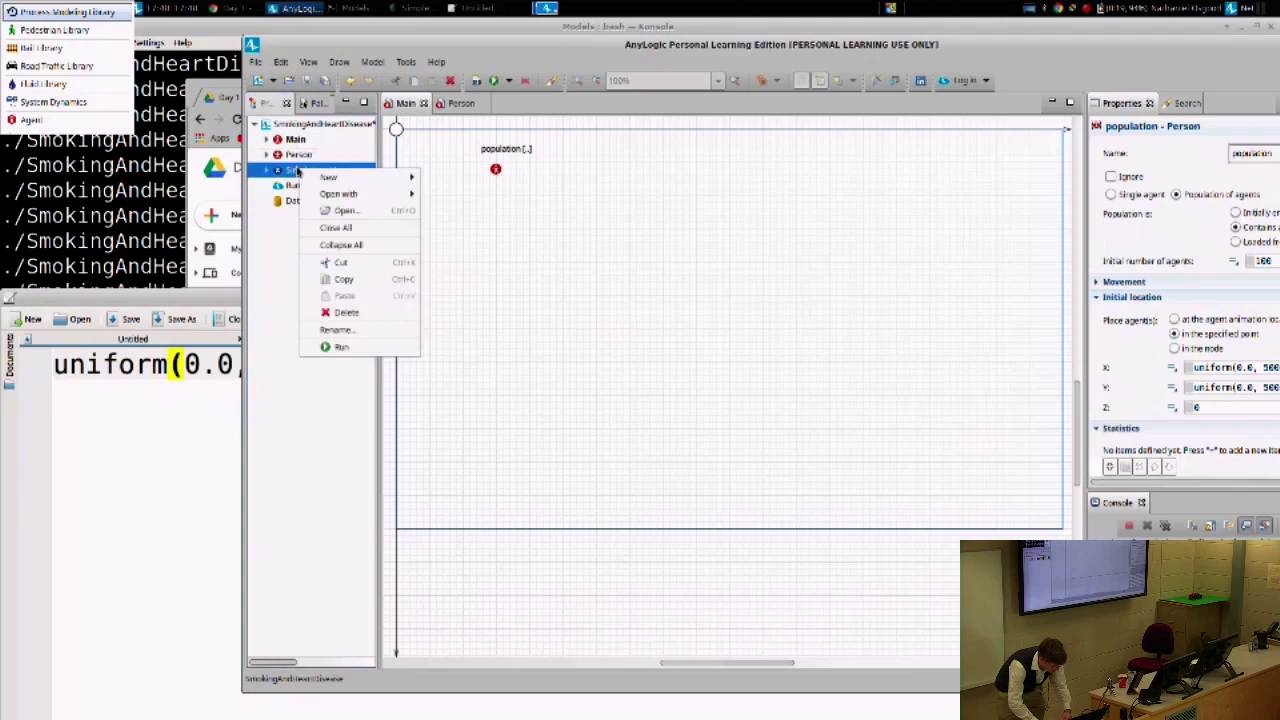
pyautogui.click(340, 350)
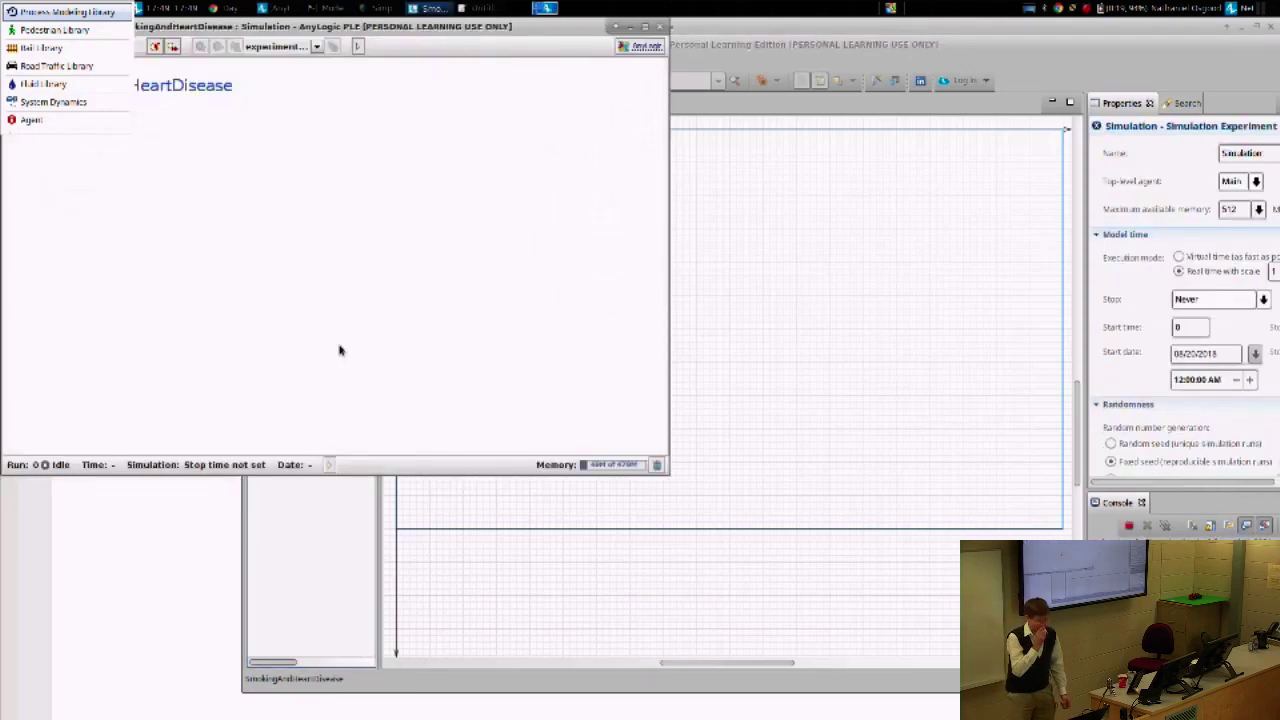
pyautogui.moveTo(193, 28); pyautogui.dragTo(559, 52)
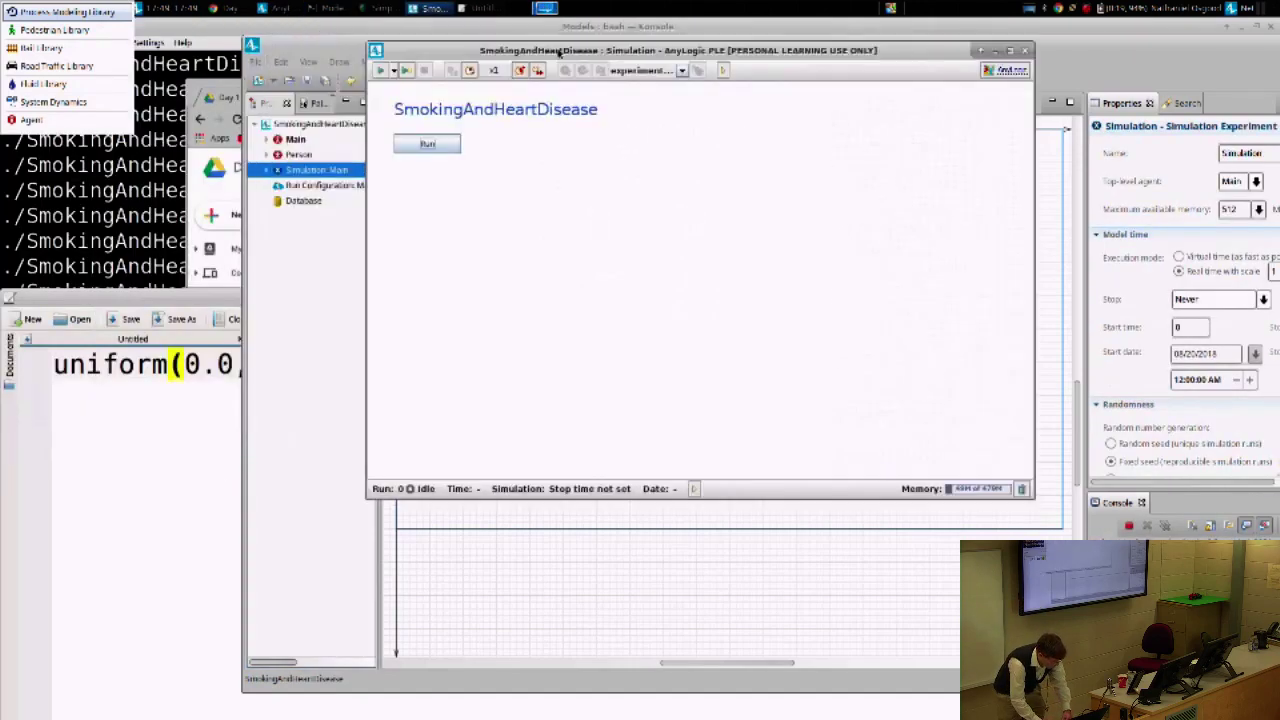
# - Run the model, watch the 100 Person agents, then close the simulation window
pyautogui.click(416, 148)
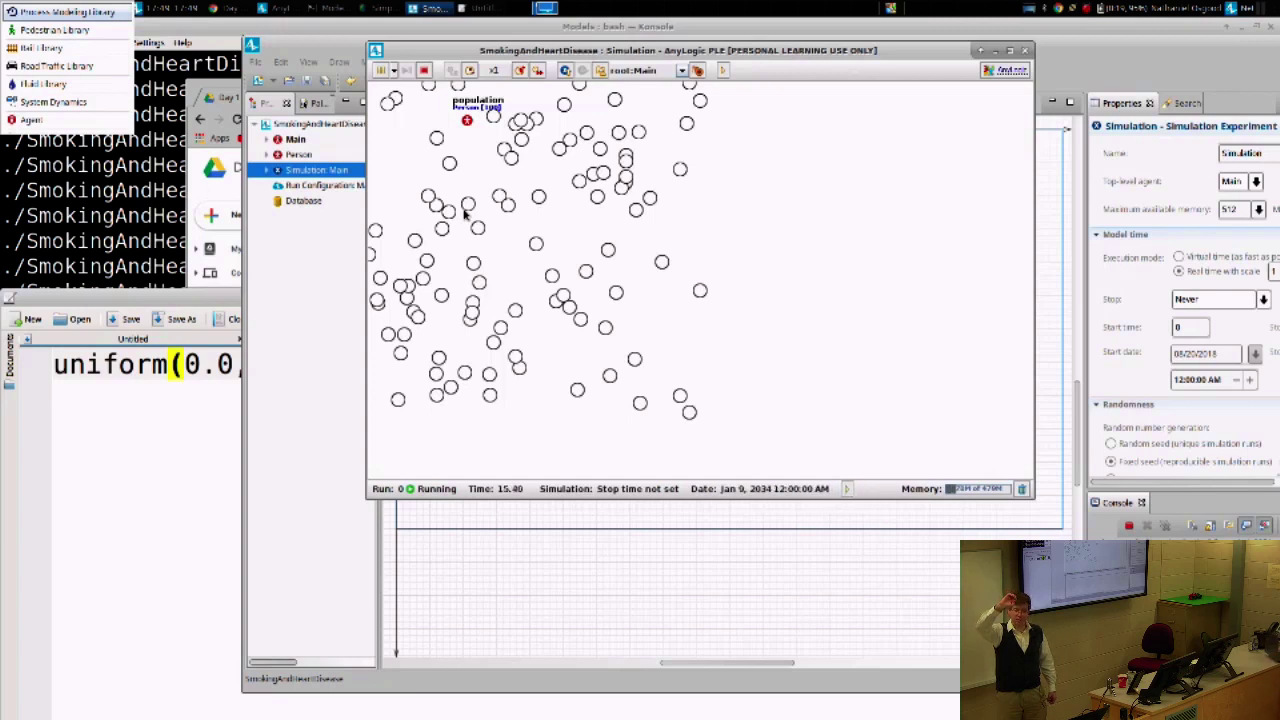
pyautogui.click(1024, 51)
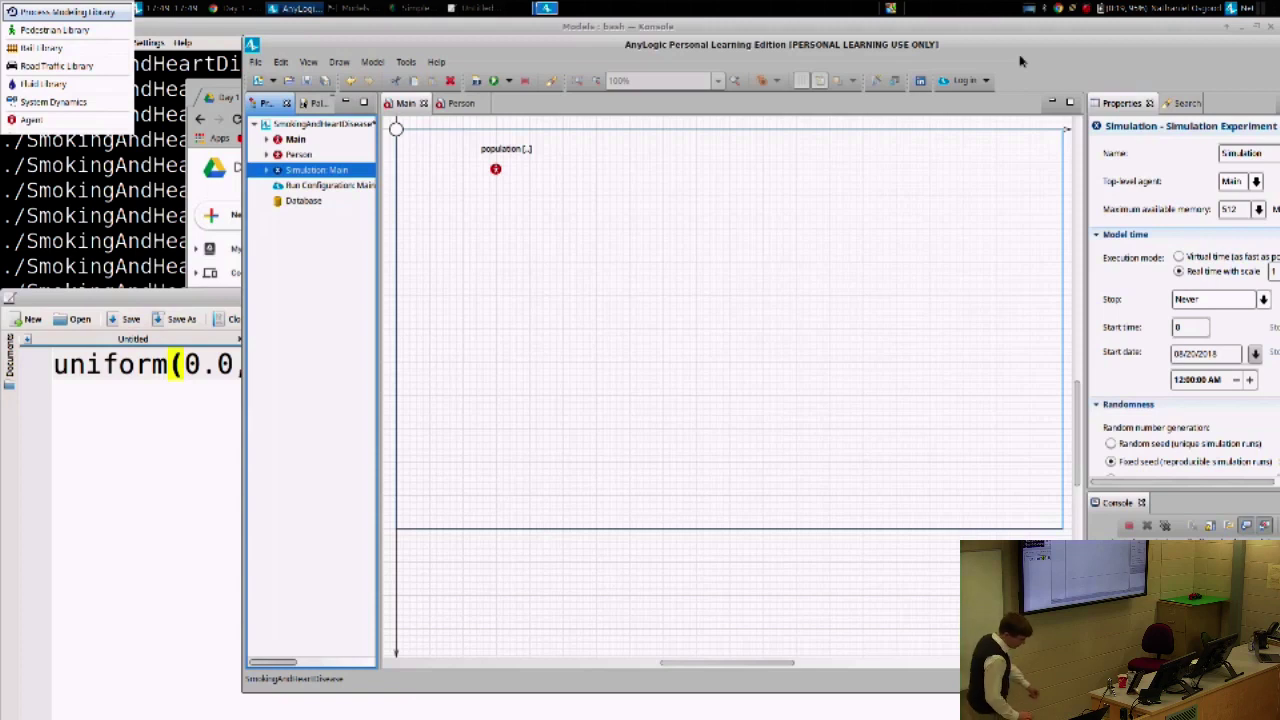
# - Open the Person agent diagram and show the modelling palette beside it
pyautogui.click(467, 106)
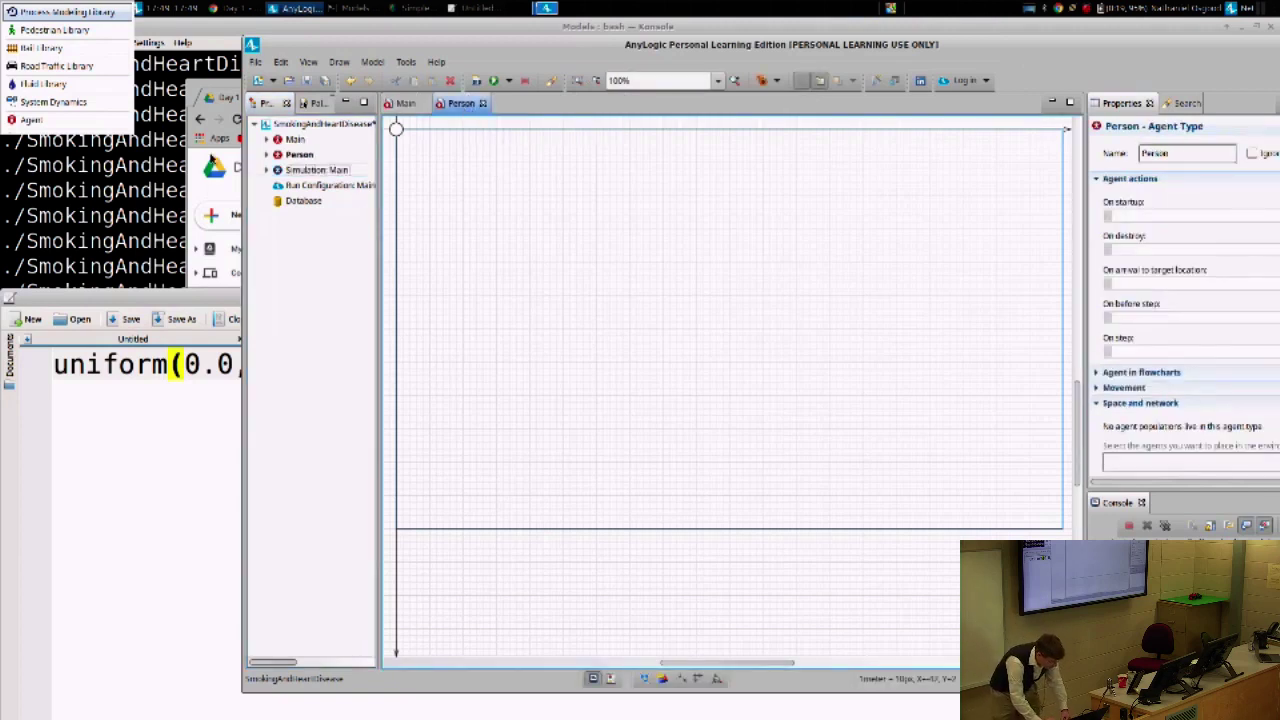
pyautogui.click(313, 105)
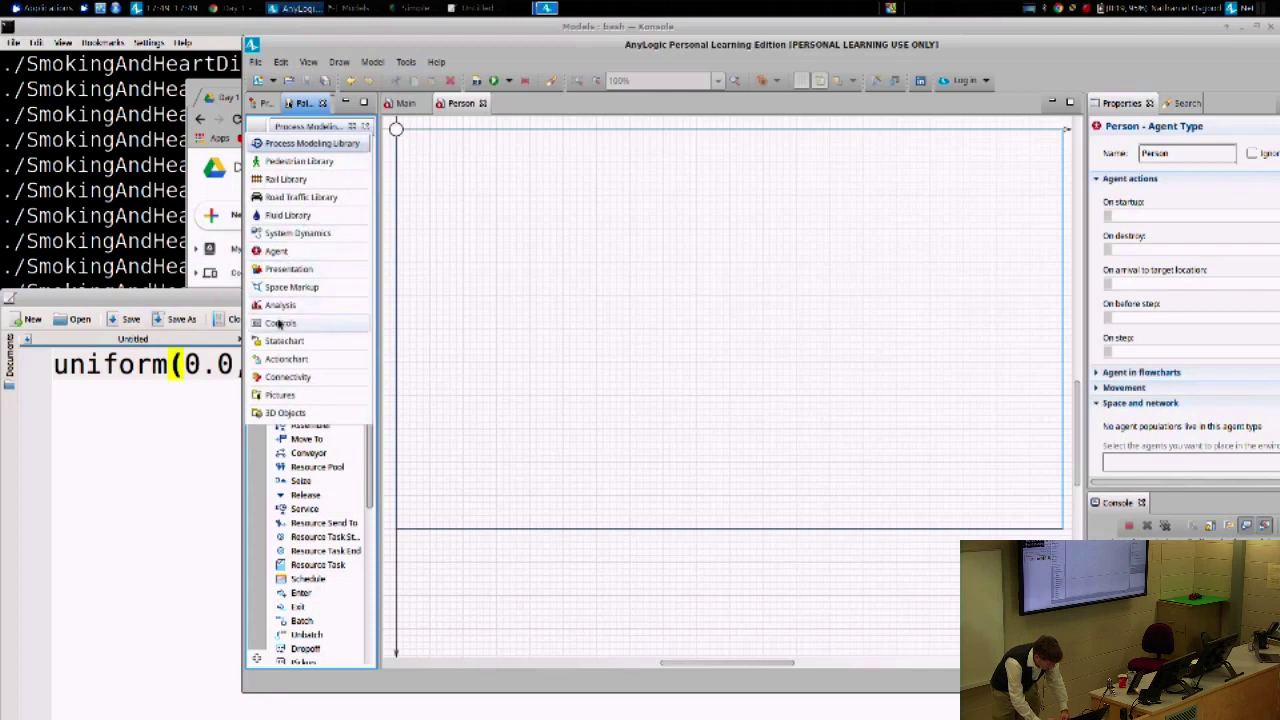
pyautogui.click(283, 341)
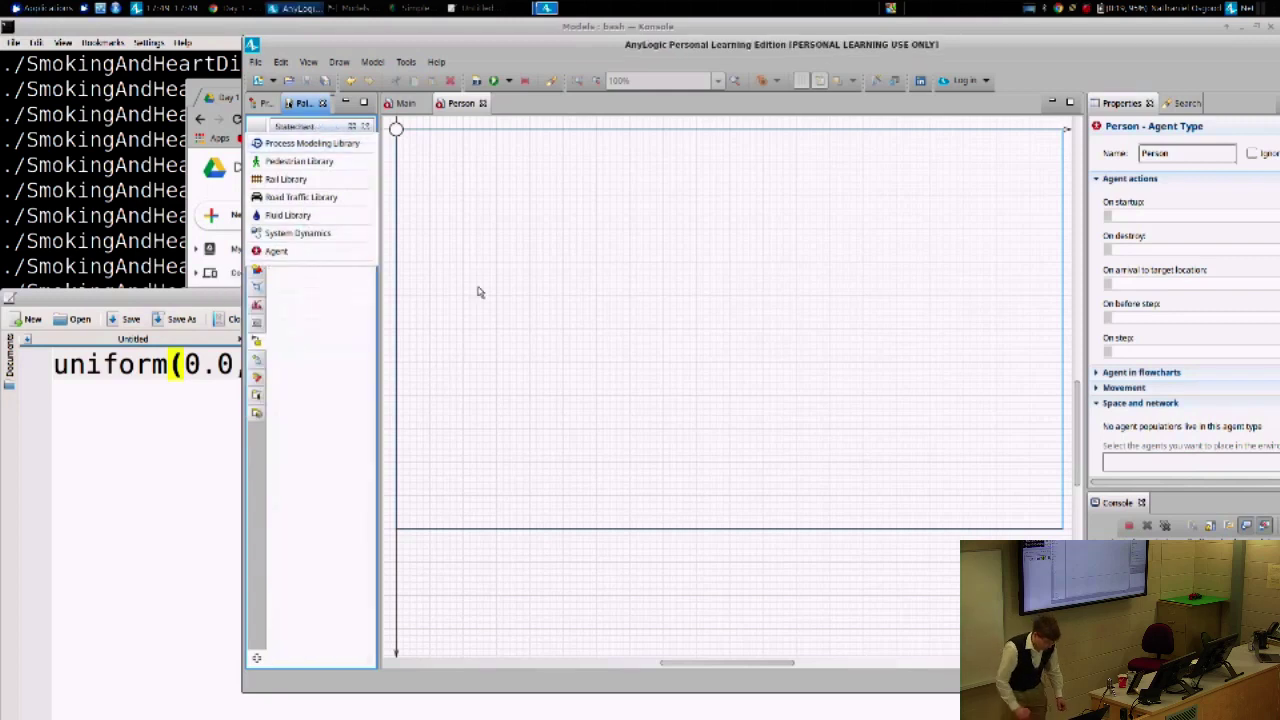
pyautogui.moveTo(392, 52); pyautogui.dragTo(143, 47)
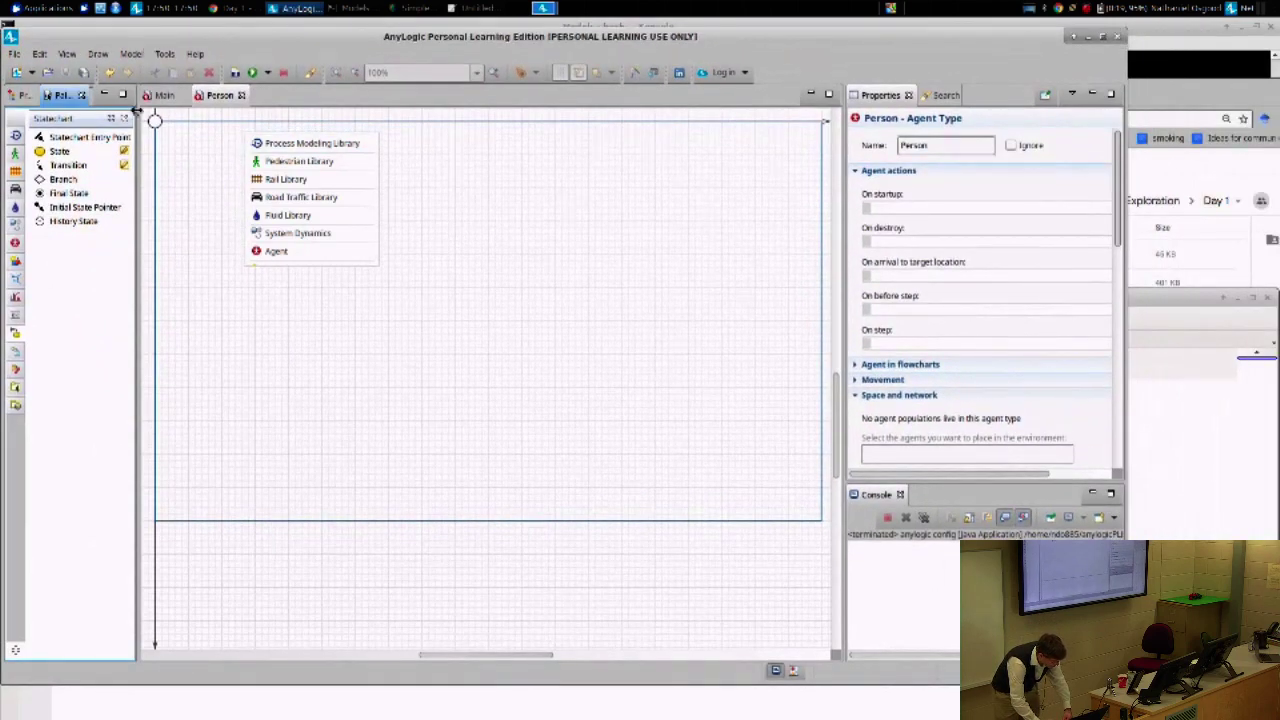
# - Restore the model elements panel and switch the palette to the Agent statechart elements
pyautogui.click(64, 54)
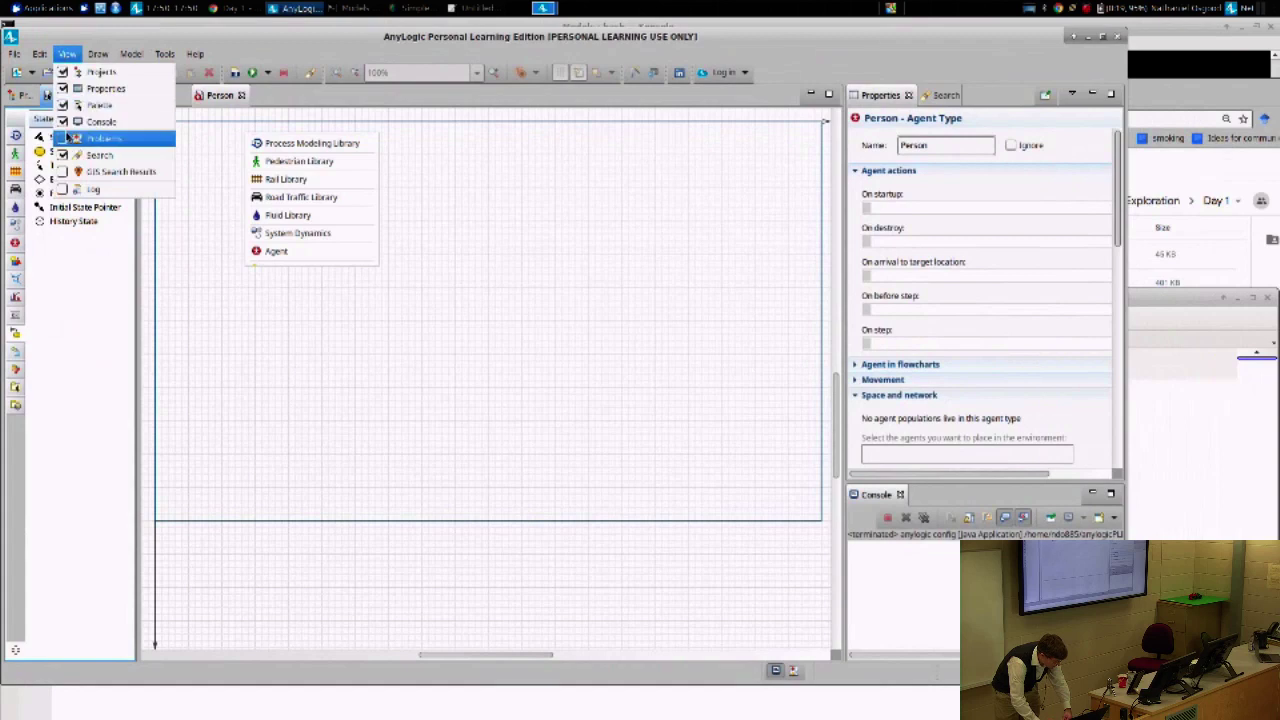
pyautogui.click(63, 106)
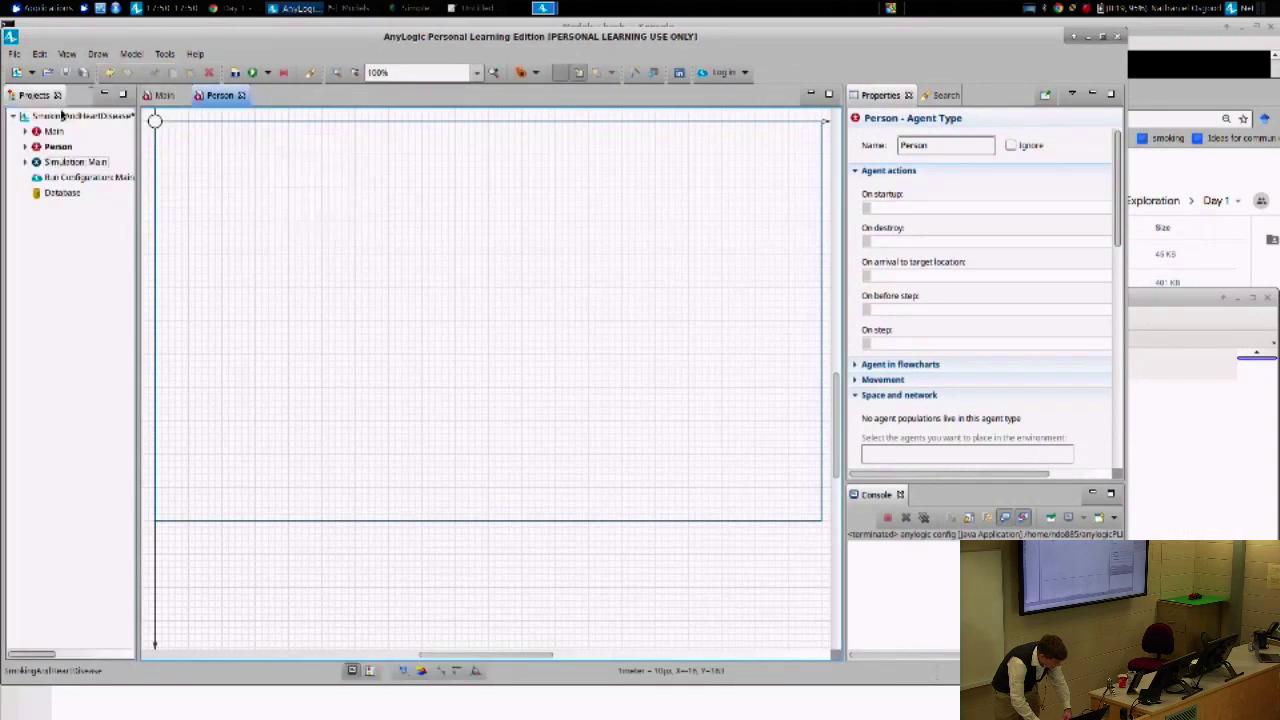
pyautogui.click(69, 55)
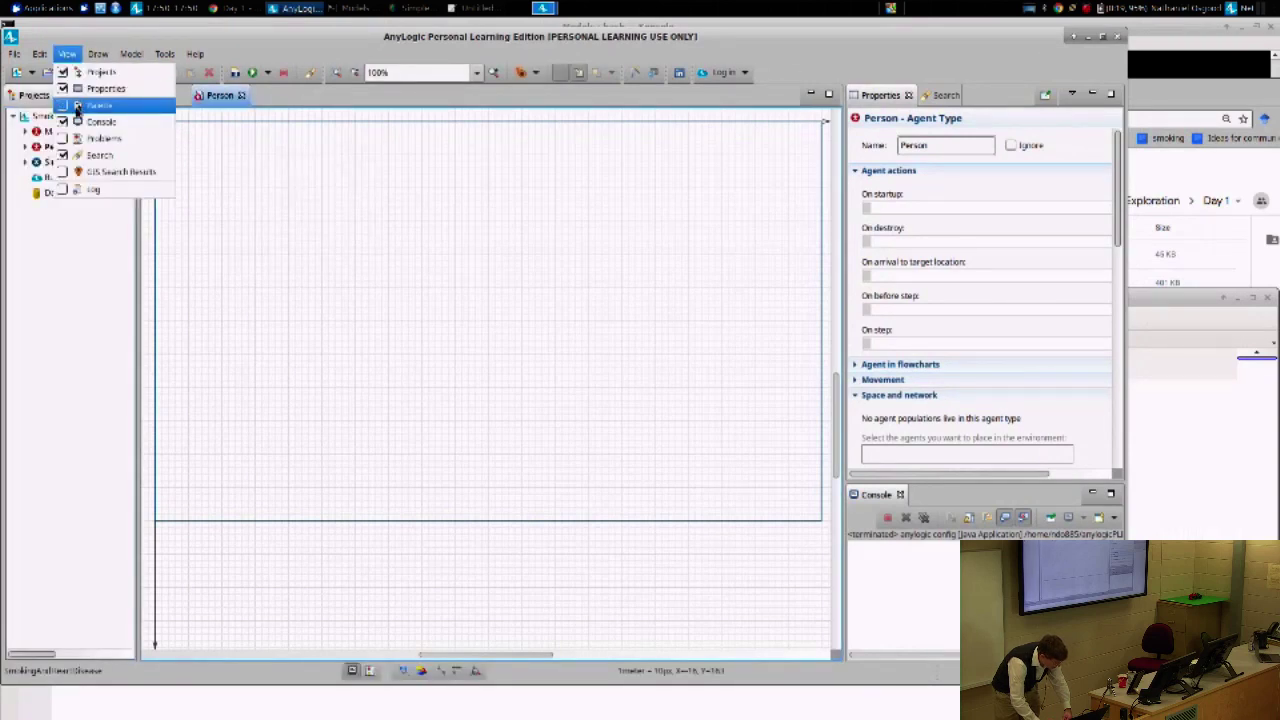
pyautogui.click(62, 106)
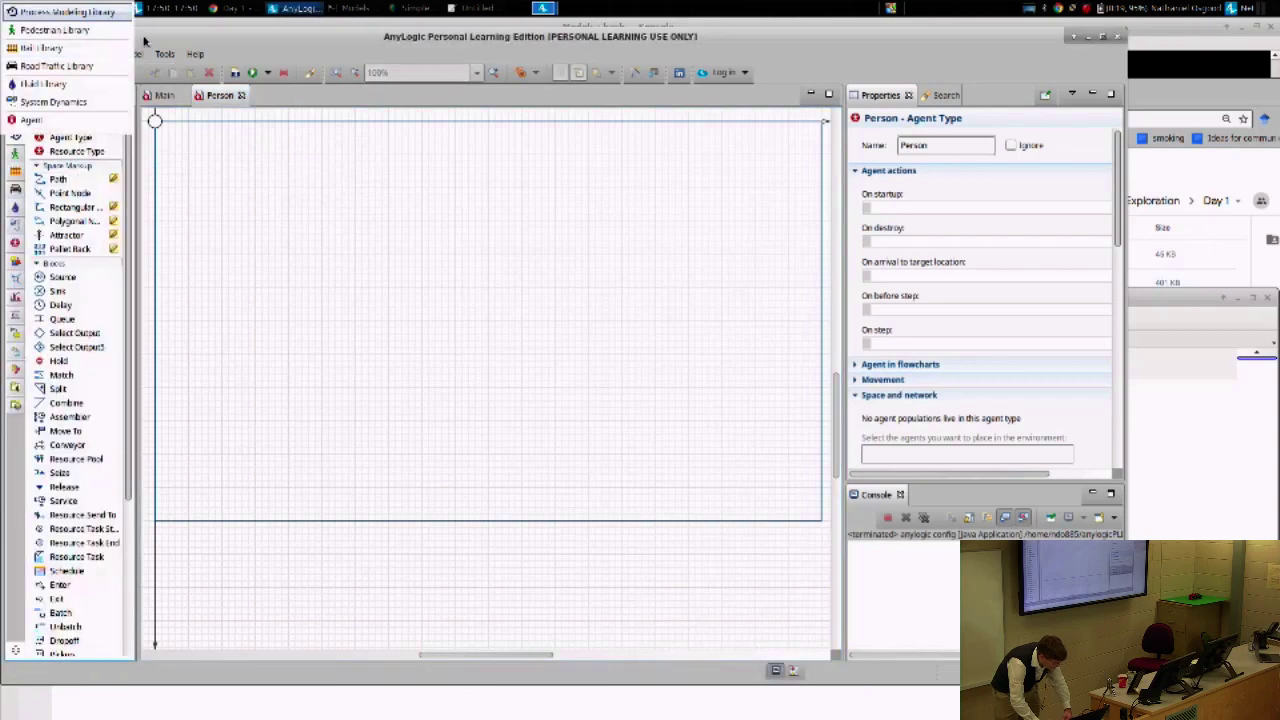
pyautogui.moveTo(179, 43); pyautogui.dragTo(330, 42)
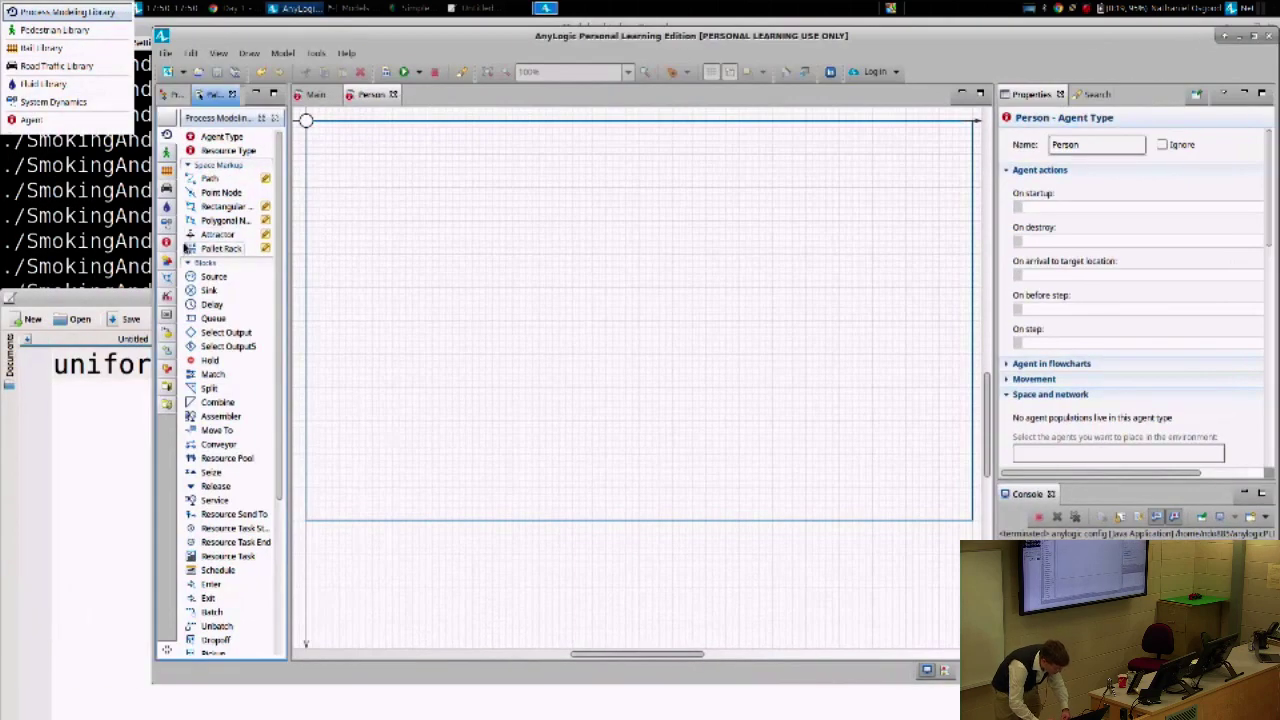
pyautogui.click(168, 242)
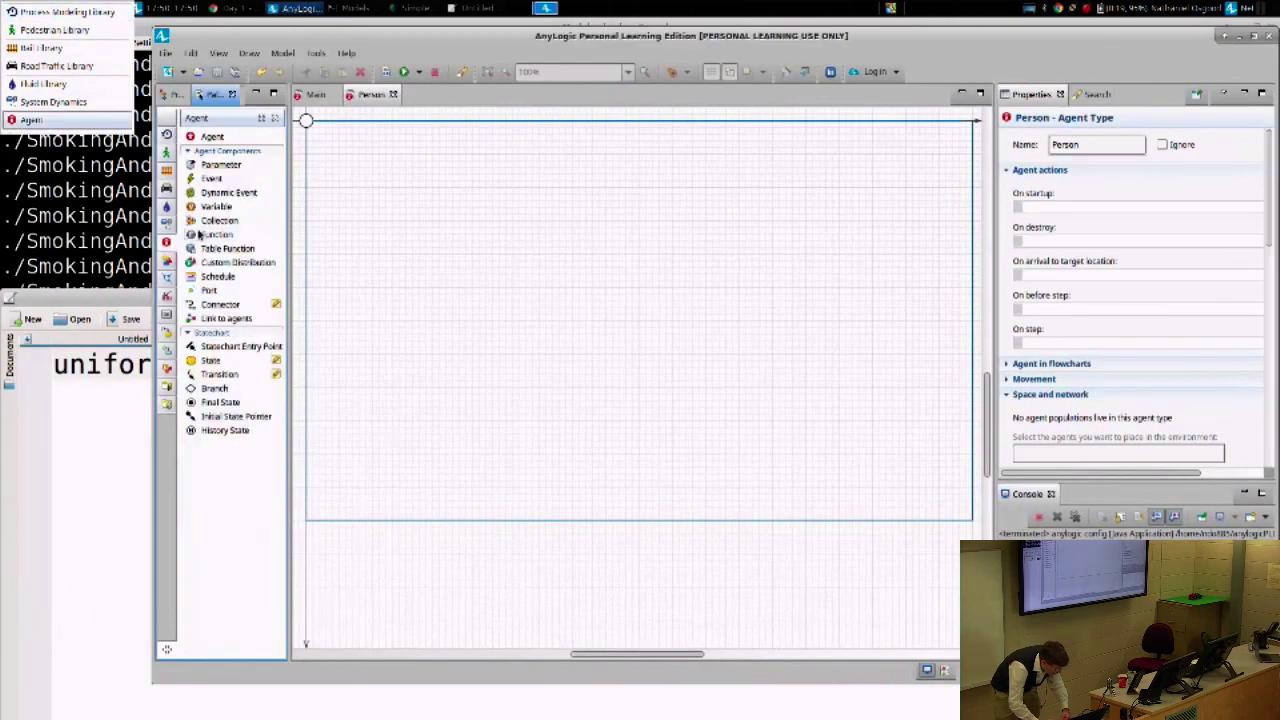
pyautogui.click(206, 348)
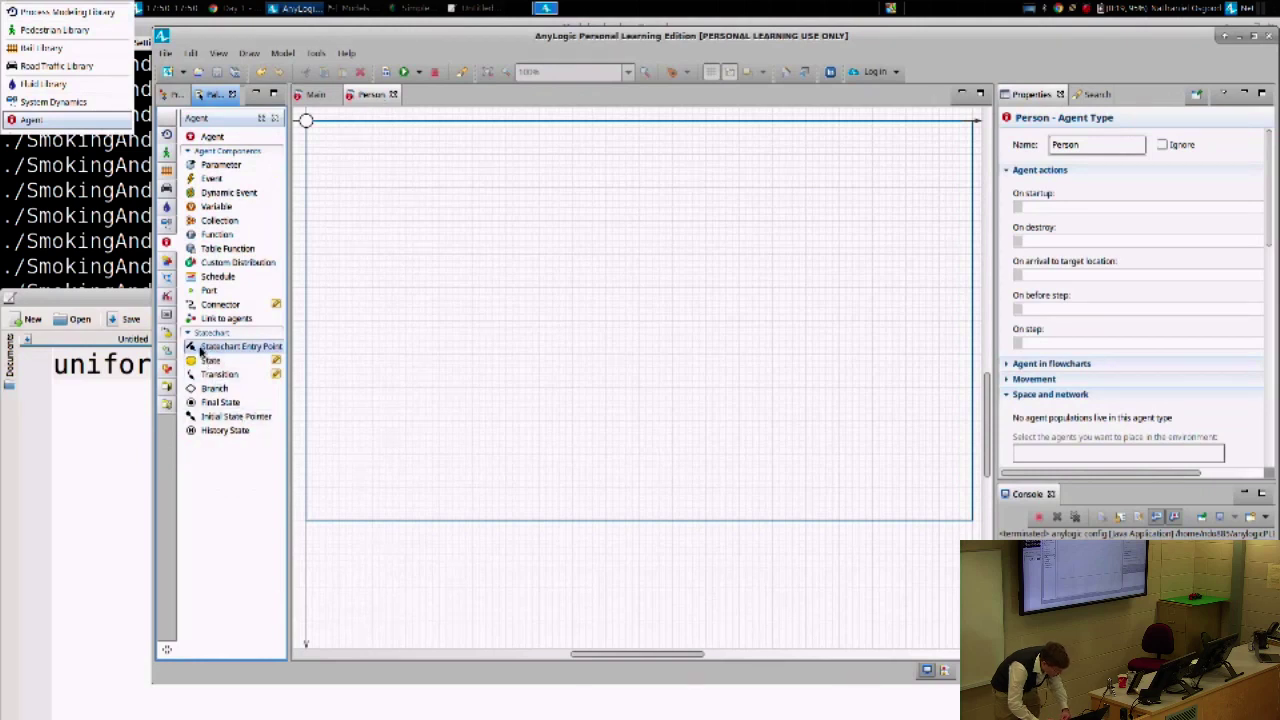
# - Place a statechart entry point named smokingStatechart on the Person diagram and a state below it
pyautogui.moveTo(206, 350); pyautogui.dragTo(394, 165)
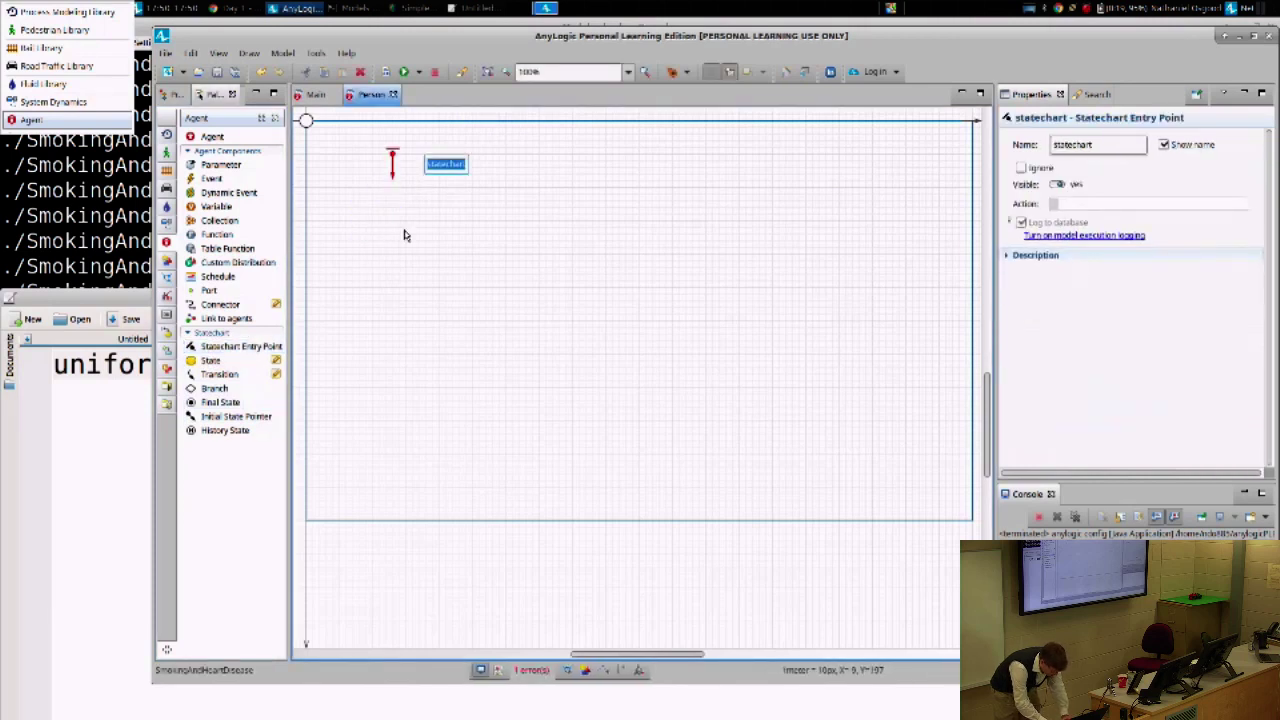
pyautogui.write('smoking')
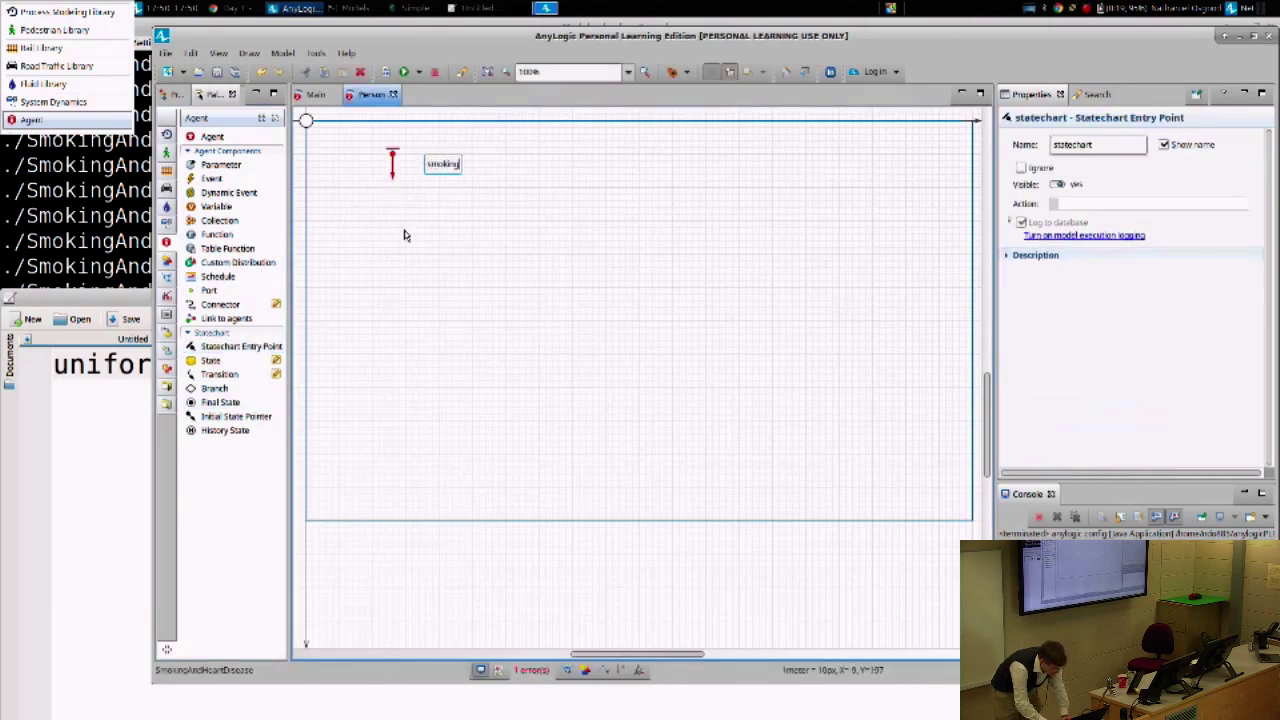
pyautogui.write('Statechart')
pyautogui.press('Return')
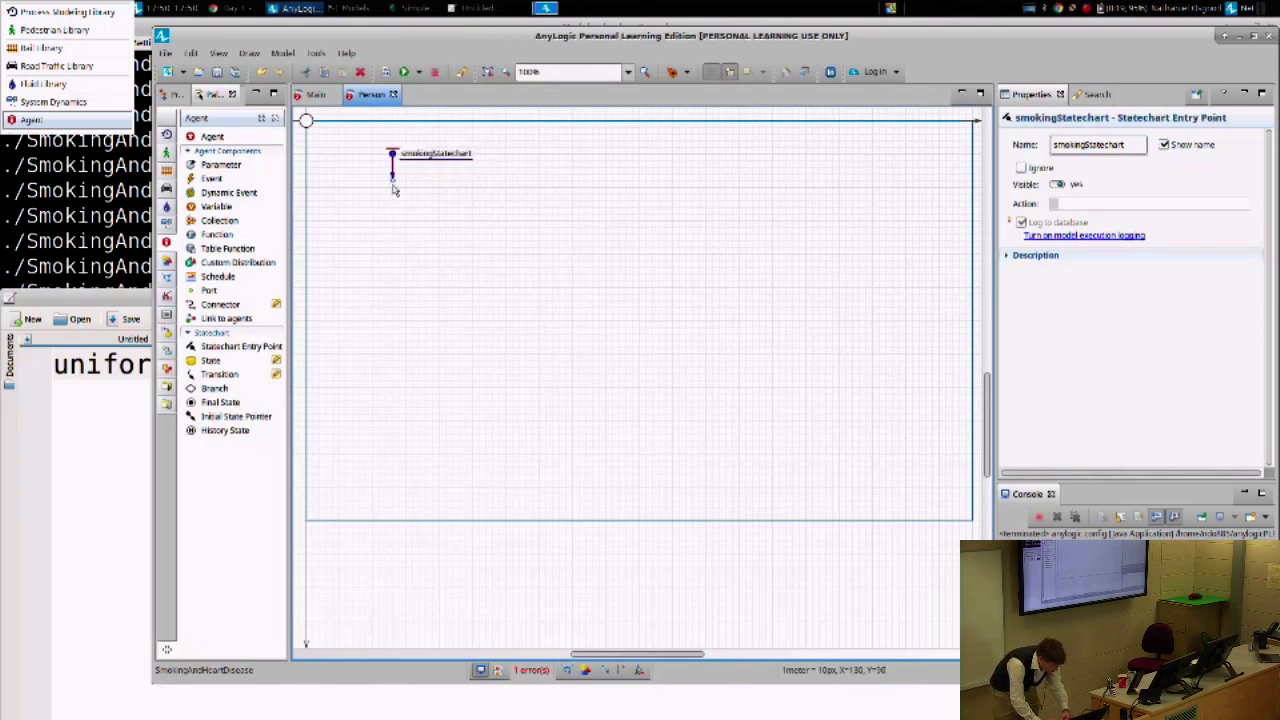
pyautogui.moveTo(200, 368); pyautogui.dragTo(369, 187)
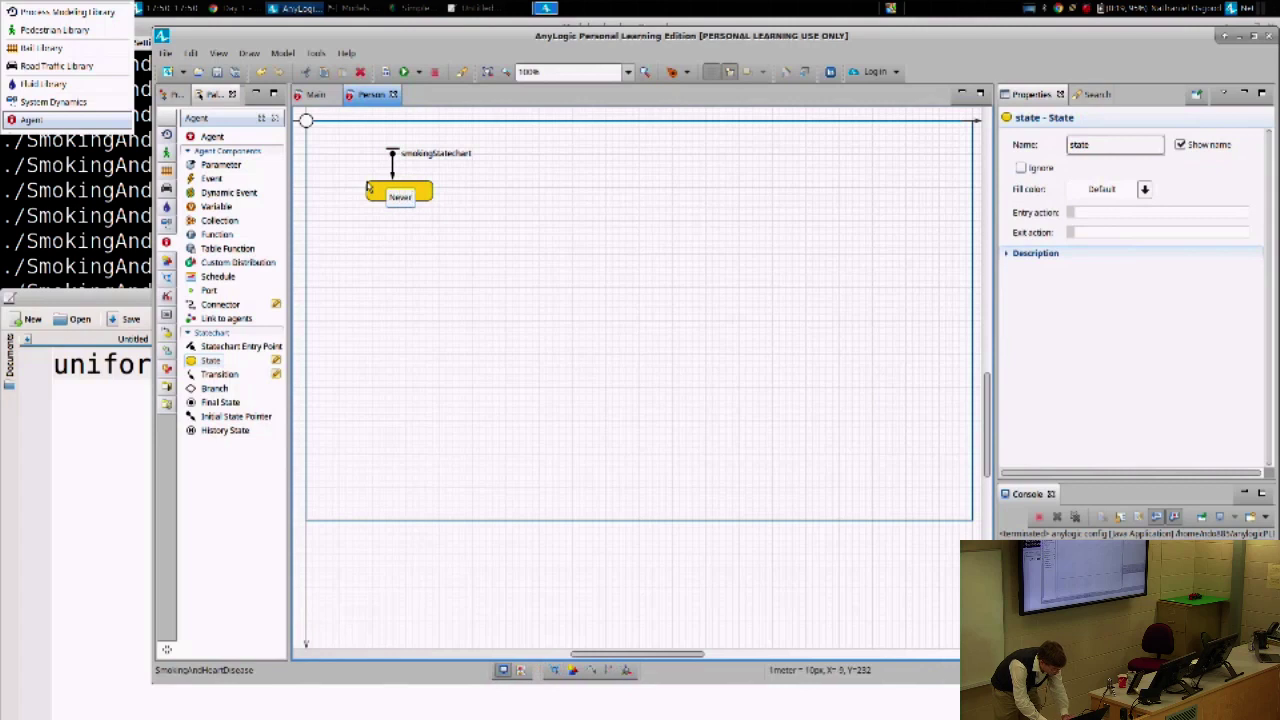
# - Name the first state NeverSmoker and add CurrentSmoker and FormerSmoker states stacked below it
pyautogui.write('NeverSmoker')
pyautogui.press('Return')
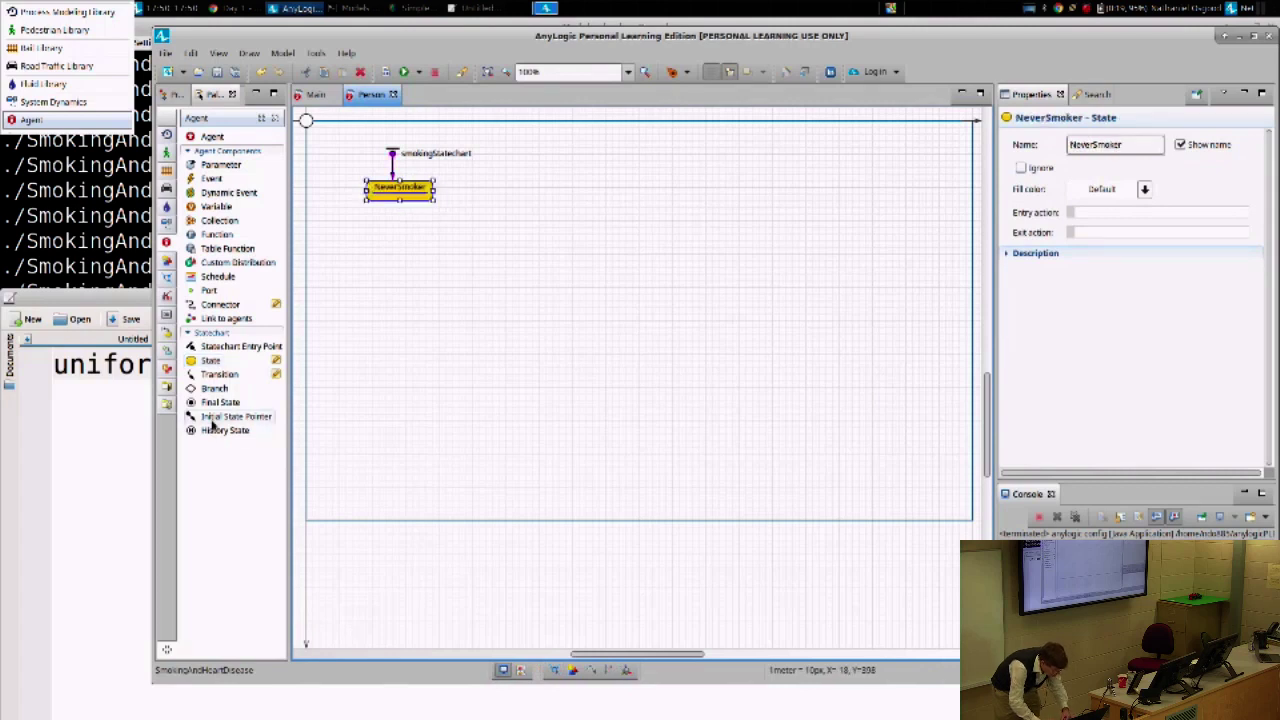
pyautogui.moveTo(198, 362); pyautogui.dragTo(366, 240)
pyautogui.write('Current')
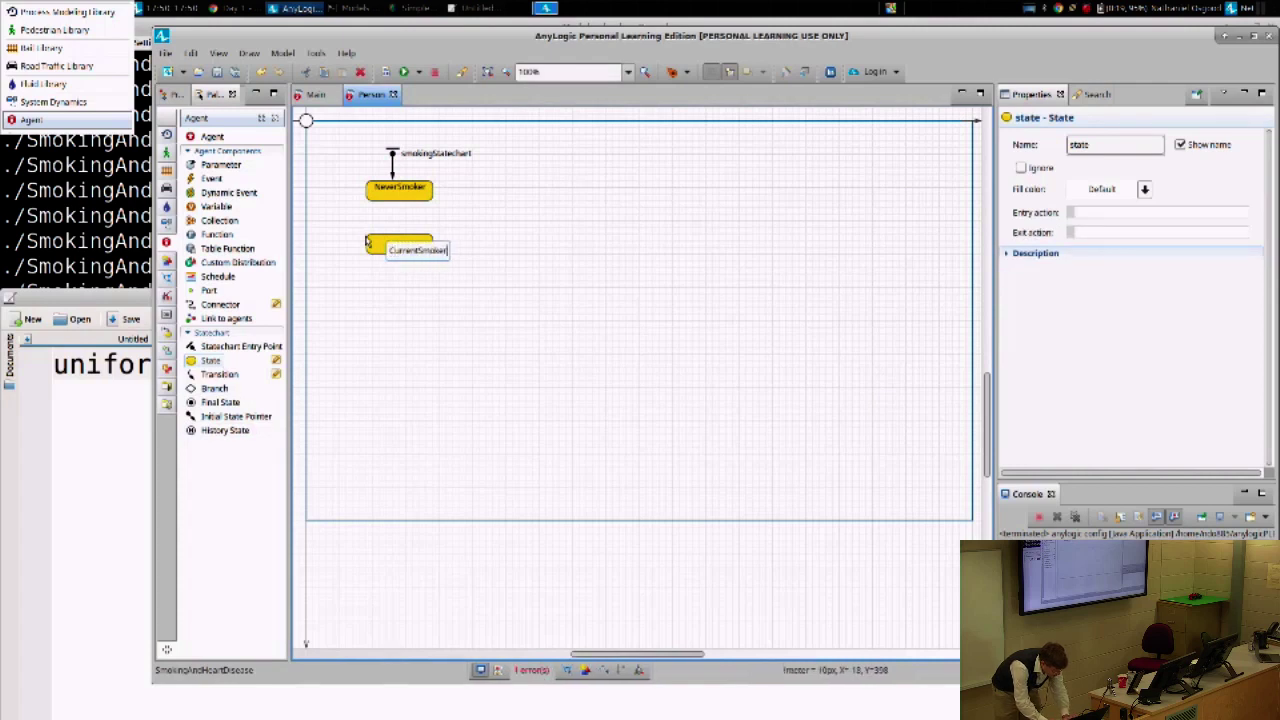
pyautogui.write('Smoker')
pyautogui.press('Return')
pyautogui.moveTo(210, 366); pyautogui.dragTo(364, 296)
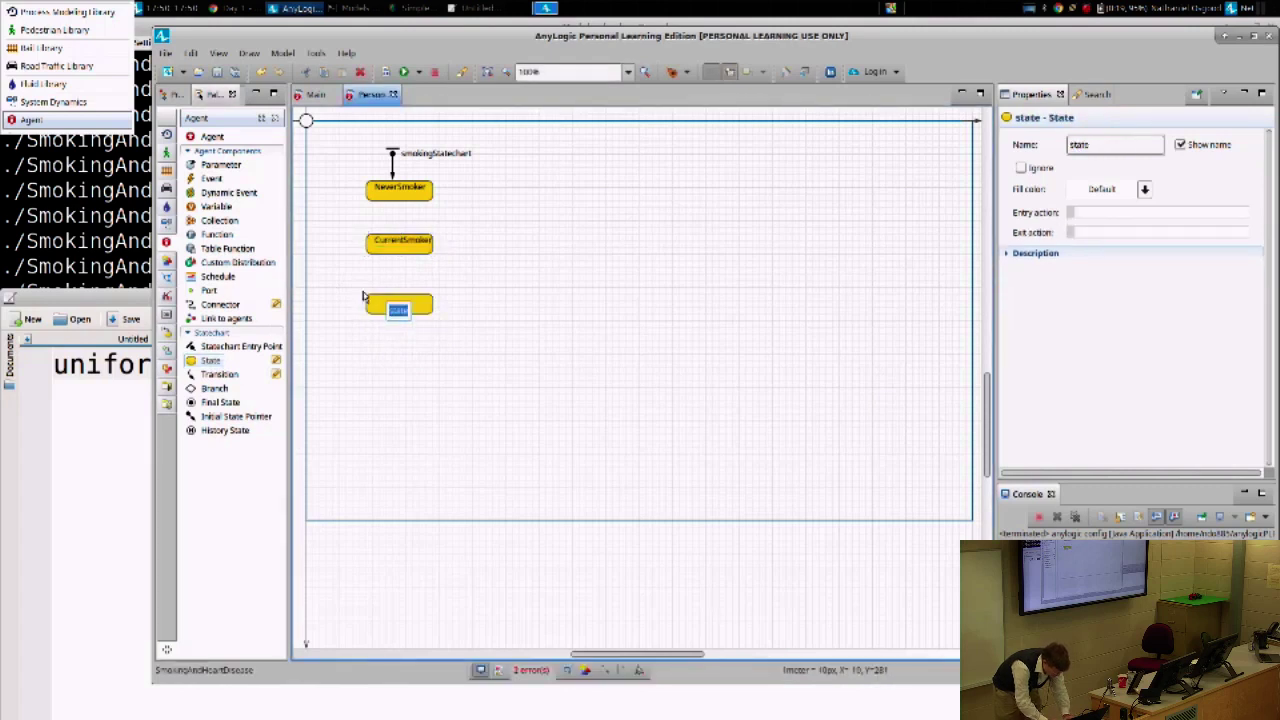
pyautogui.write('FormerSmoker')
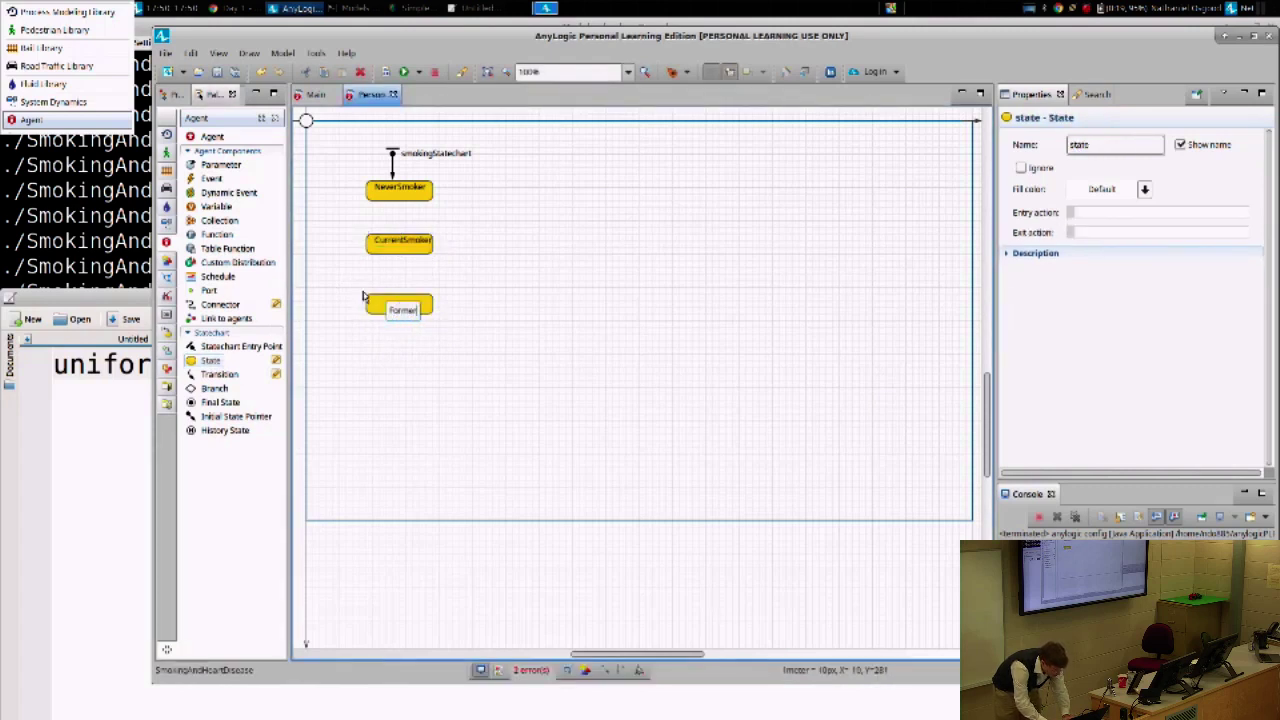
pyautogui.press('Return')
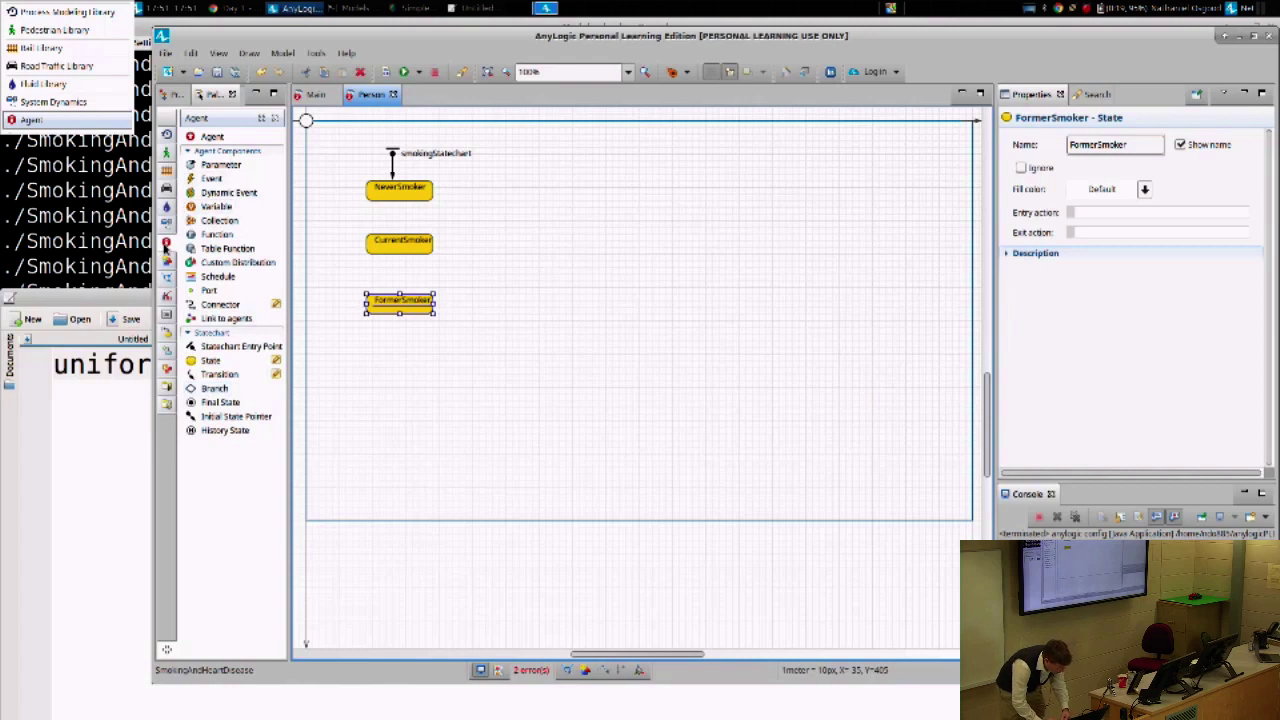
pyautogui.click(166, 246)
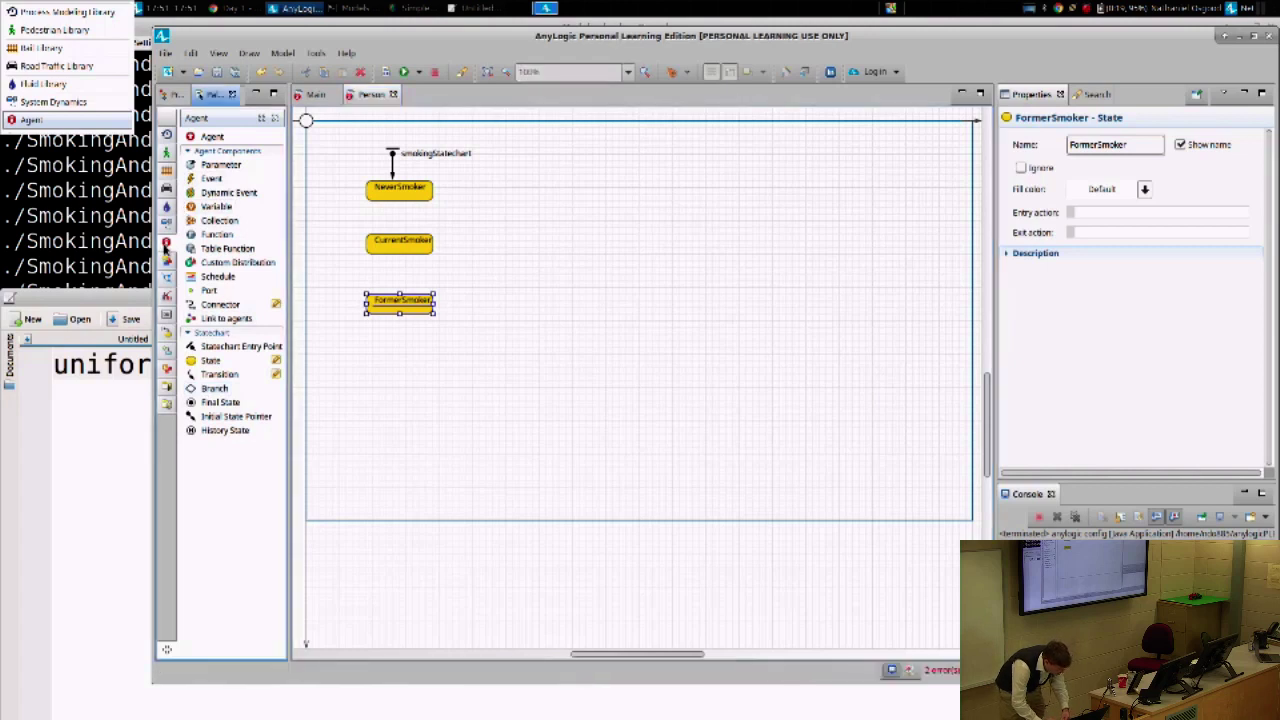
# - Show the statechart palette and draw a first transition near NeverSmoker and CurrentSmoker
pyautogui.click(168, 338)
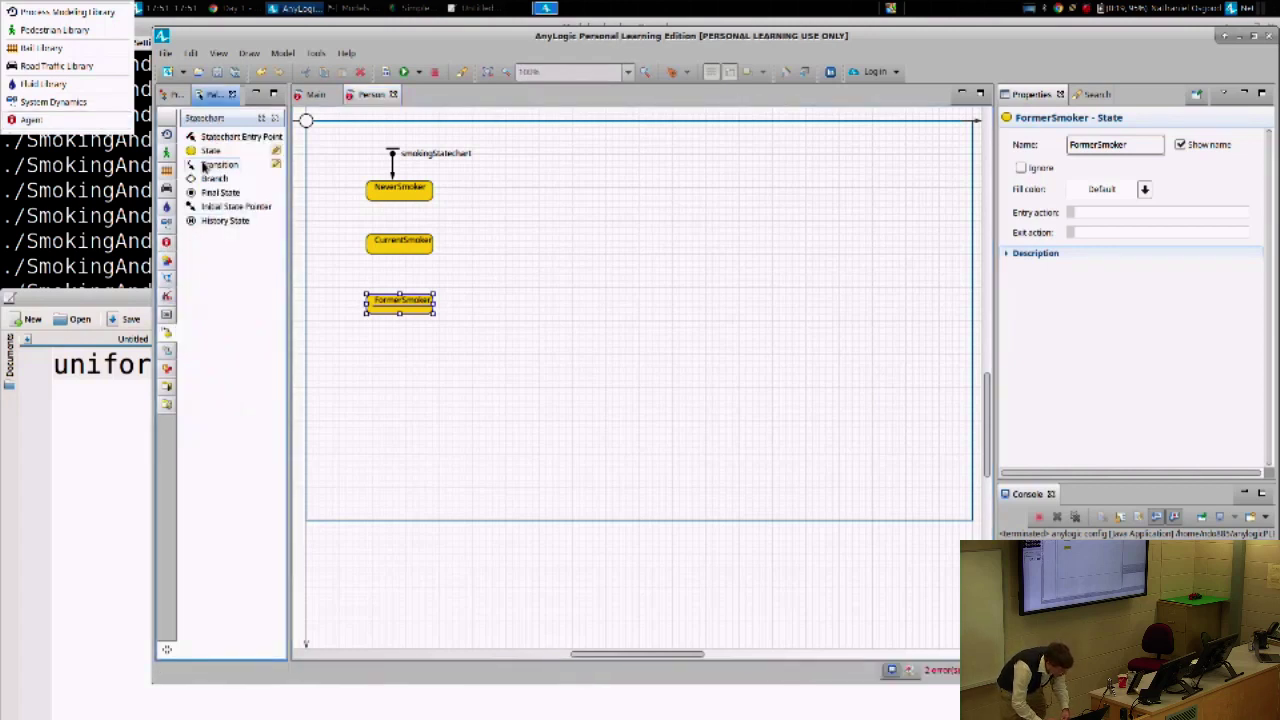
pyautogui.click(166, 243)
pyautogui.click(167, 332)
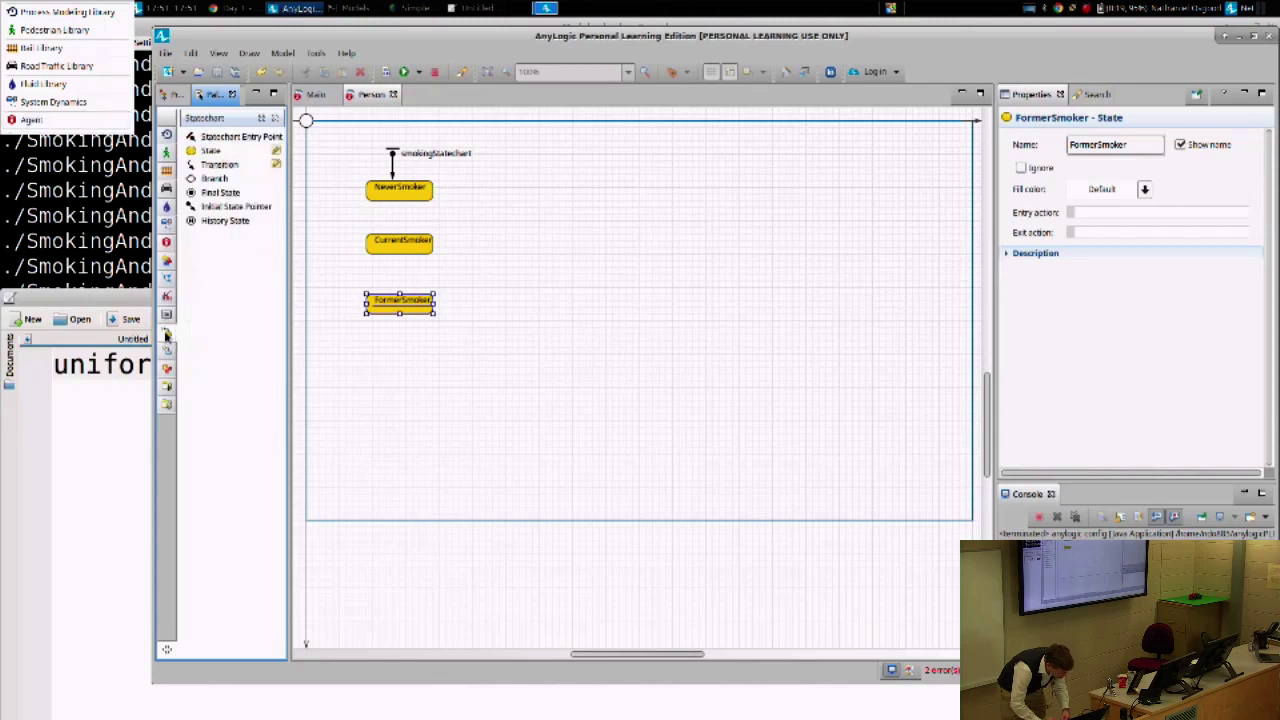
pyautogui.moveTo(165, 244)
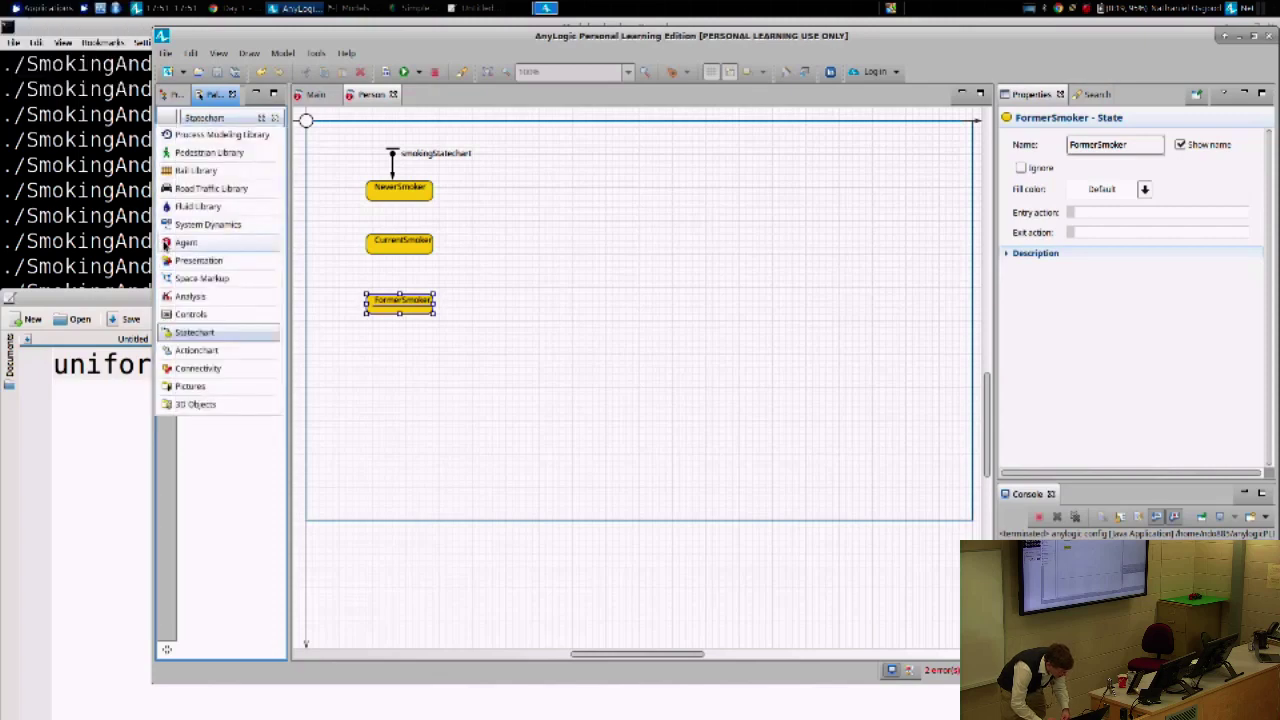
pyautogui.moveTo(327, 35); pyautogui.dragTo(234, 80)
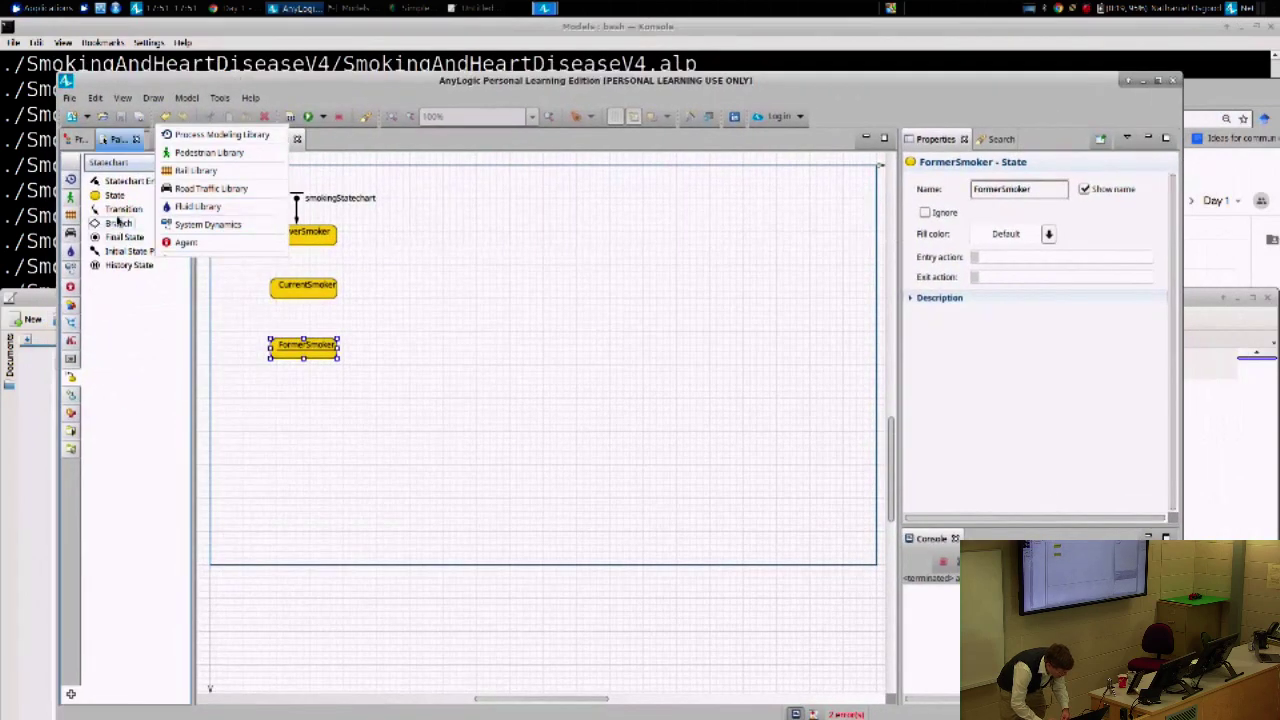
pyautogui.moveTo(123, 208); pyautogui.dragTo(305, 250)
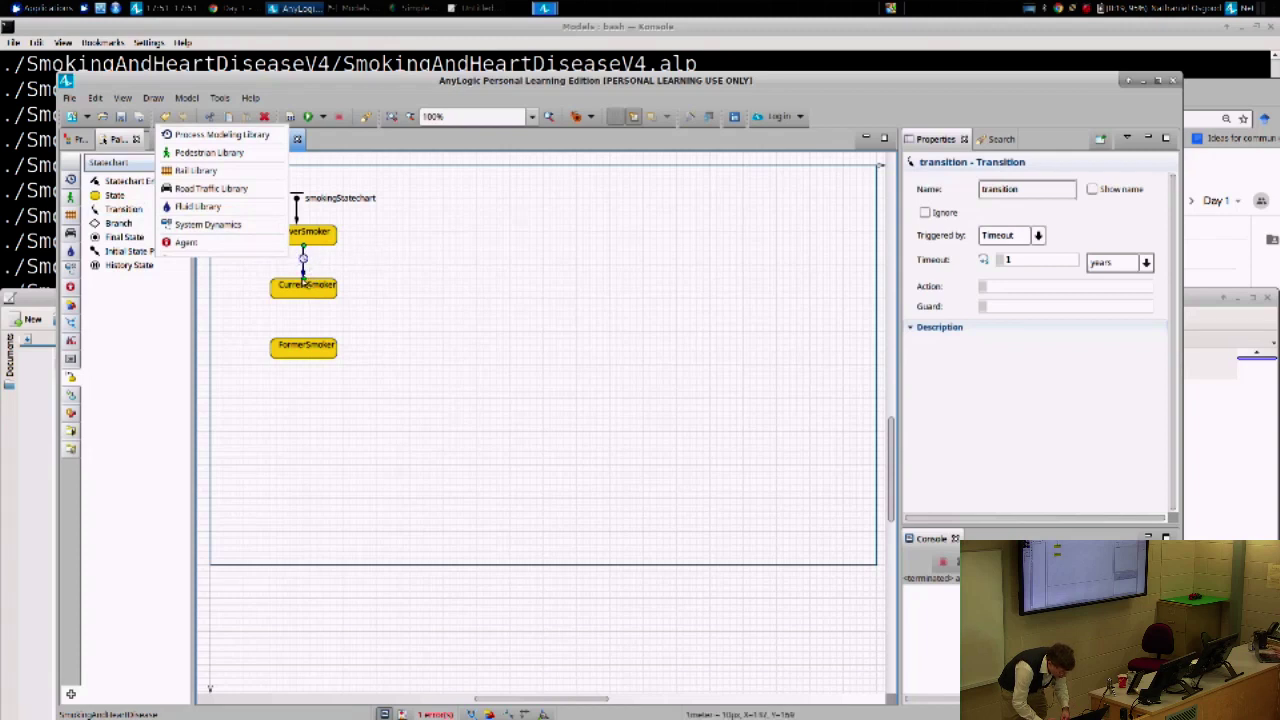
pyautogui.moveTo(303, 278); pyautogui.dragTo(380, 270)
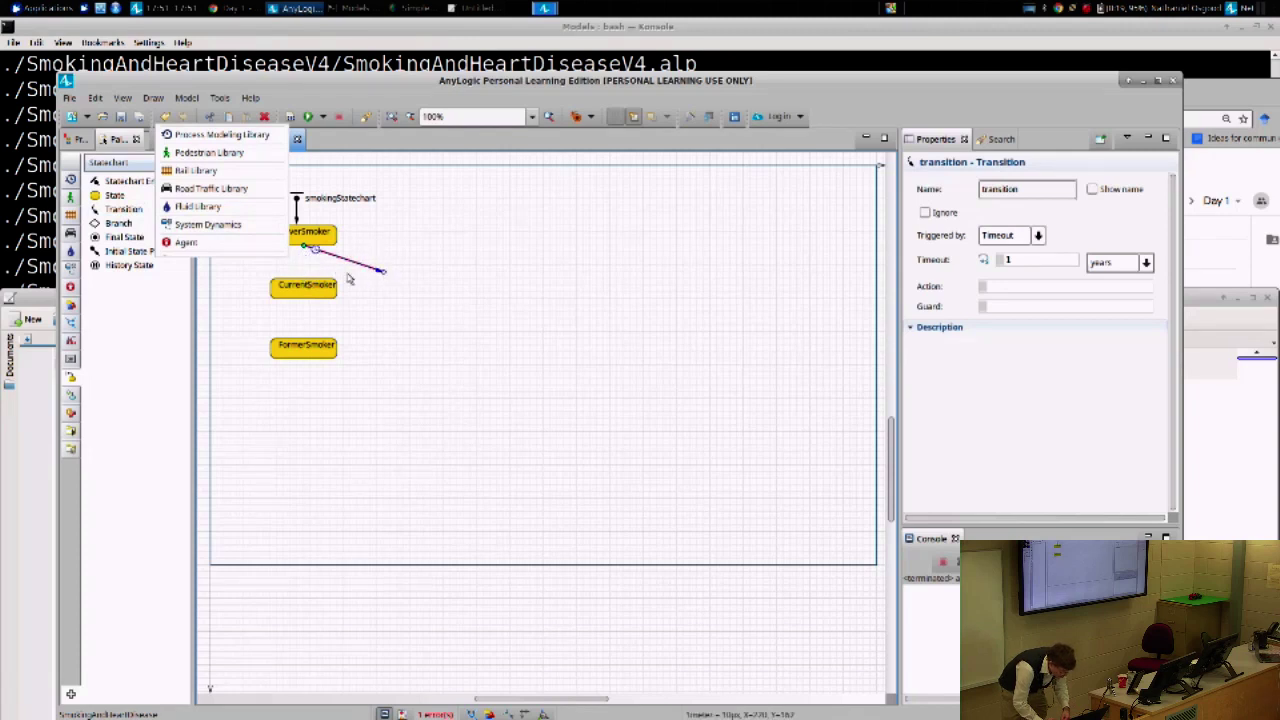
pyautogui.moveTo(305, 247); pyautogui.dragTo(358, 249)
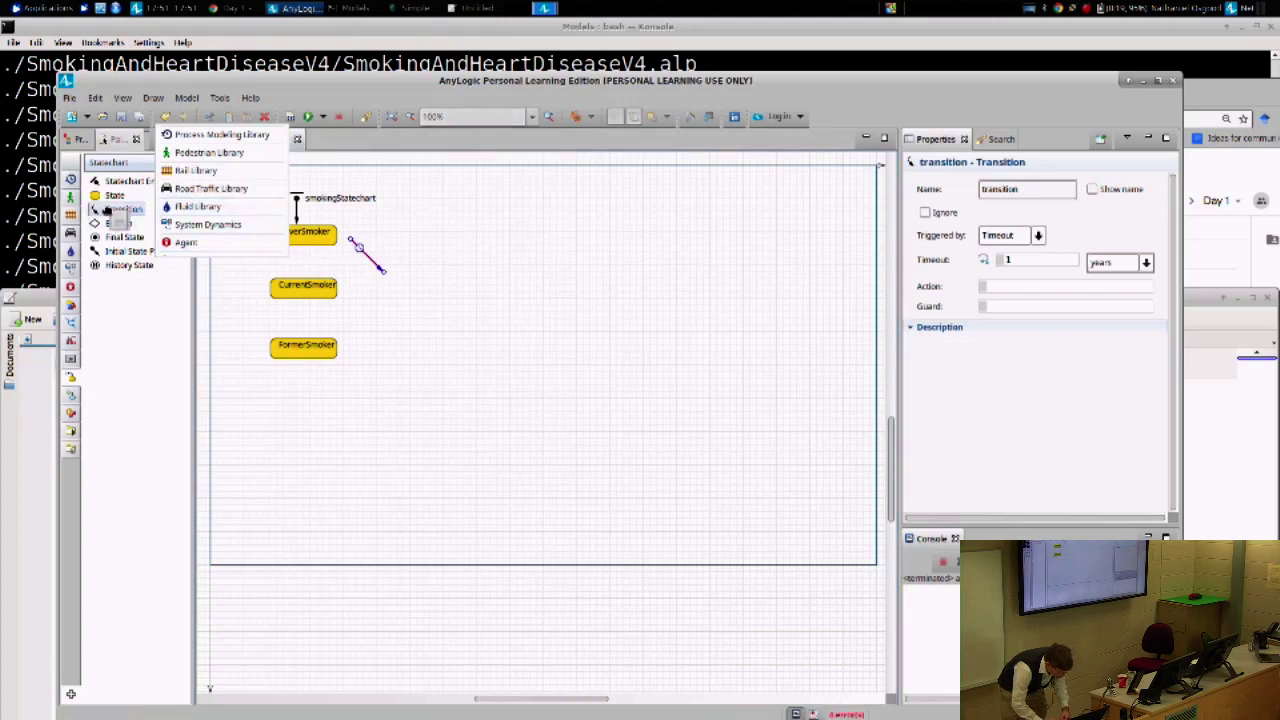
# - Connect a transition from NeverSmoker to CurrentSmoker and move another between CurrentSmoker and FormerSmoker
pyautogui.moveTo(110, 213); pyautogui.dragTo(372, 312)
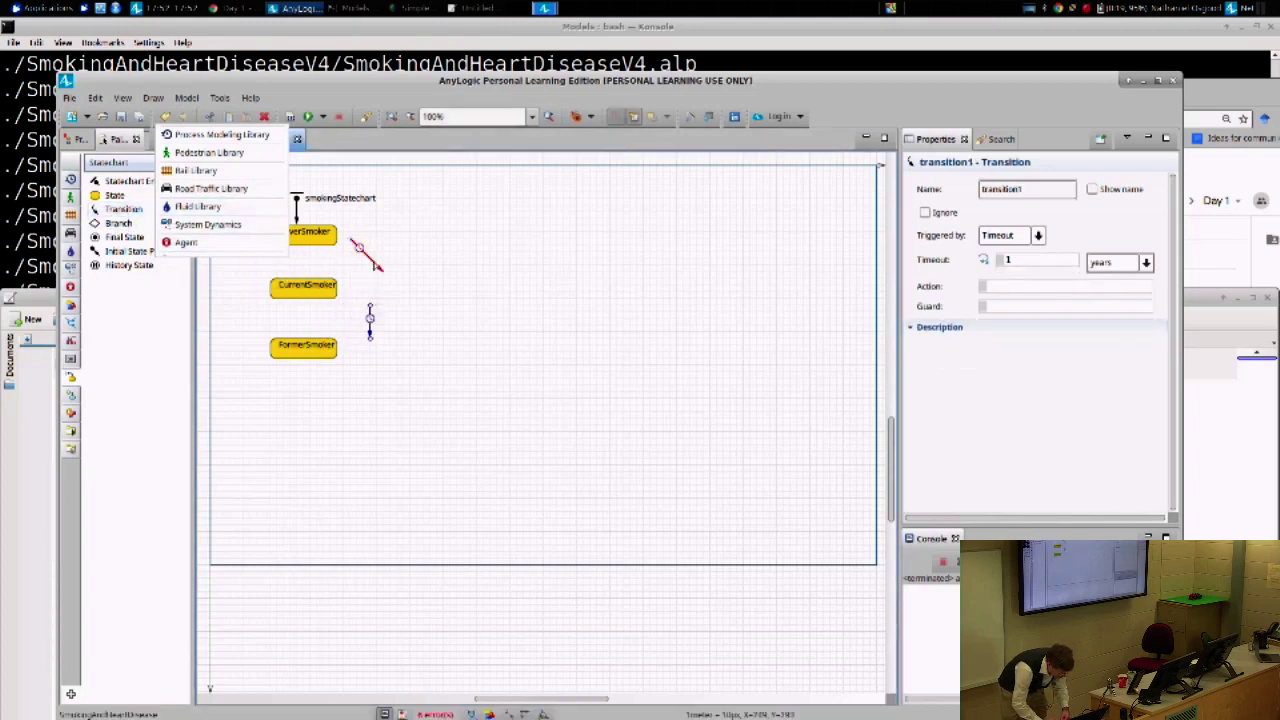
pyautogui.click(352, 243)
pyautogui.moveTo(352, 243); pyautogui.dragTo(297, 248)
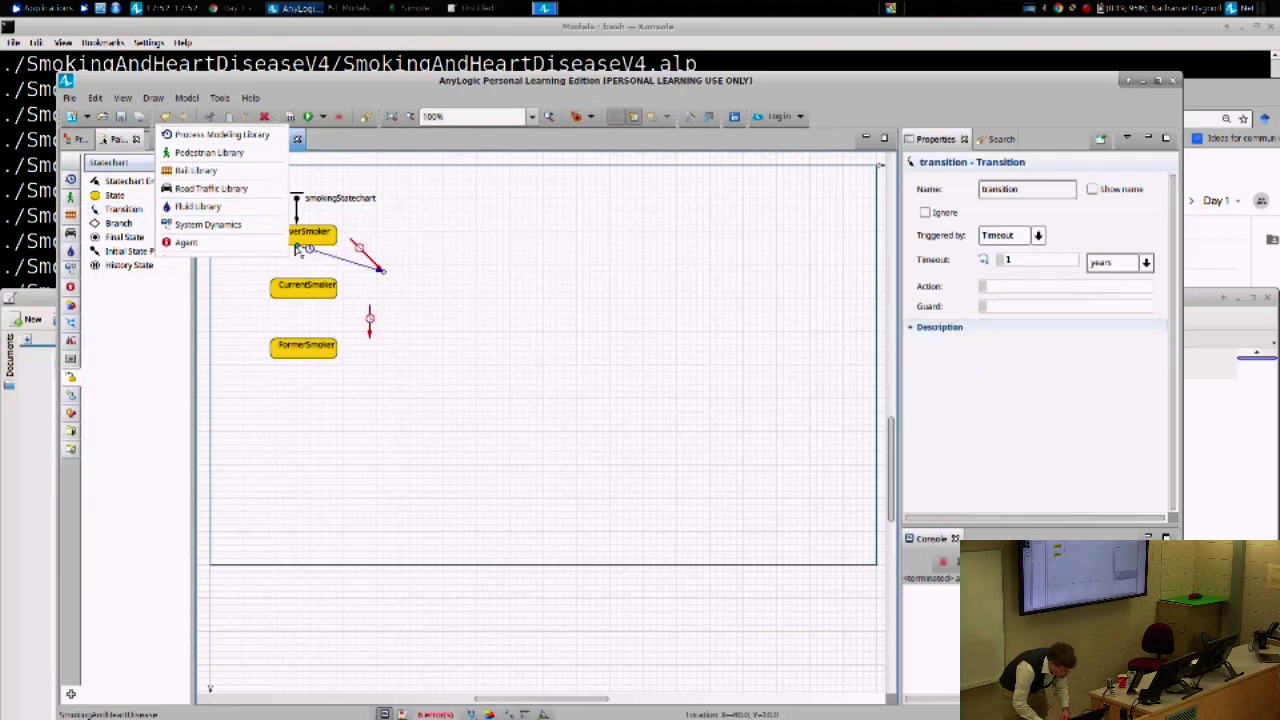
pyautogui.moveTo(297, 248); pyautogui.dragTo(298, 248)
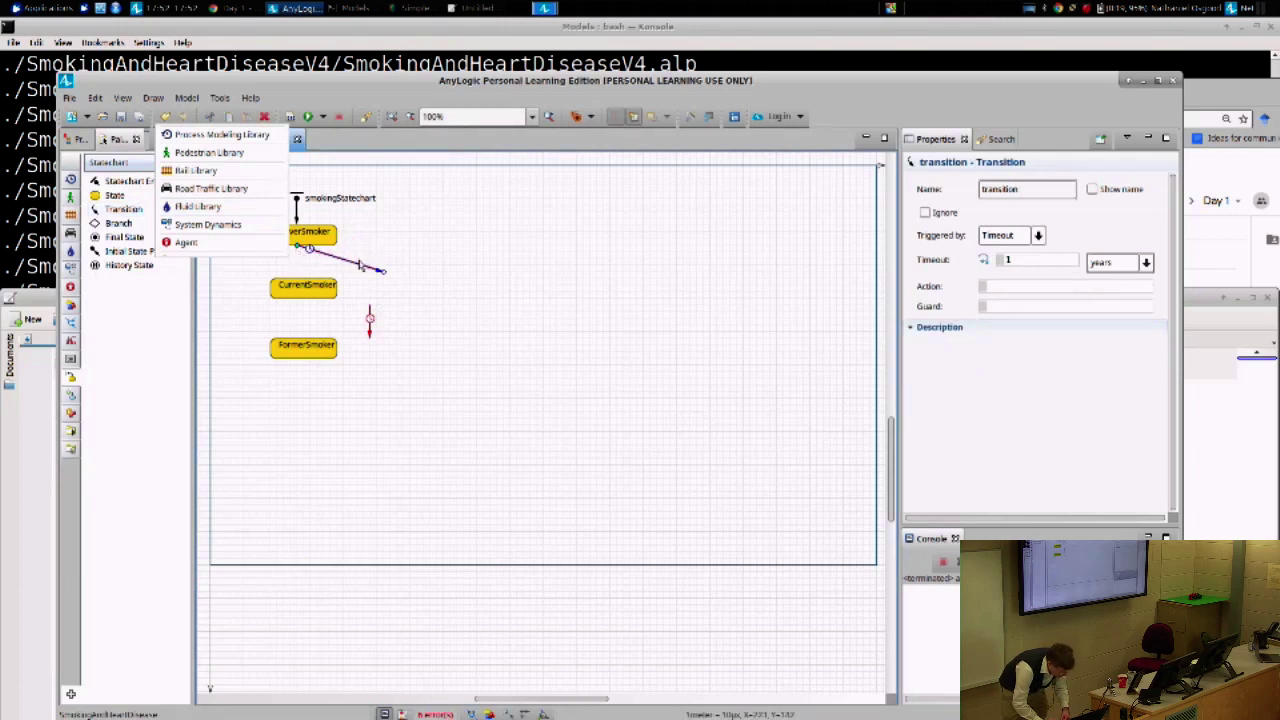
pyautogui.moveTo(385, 276); pyautogui.dragTo(299, 285)
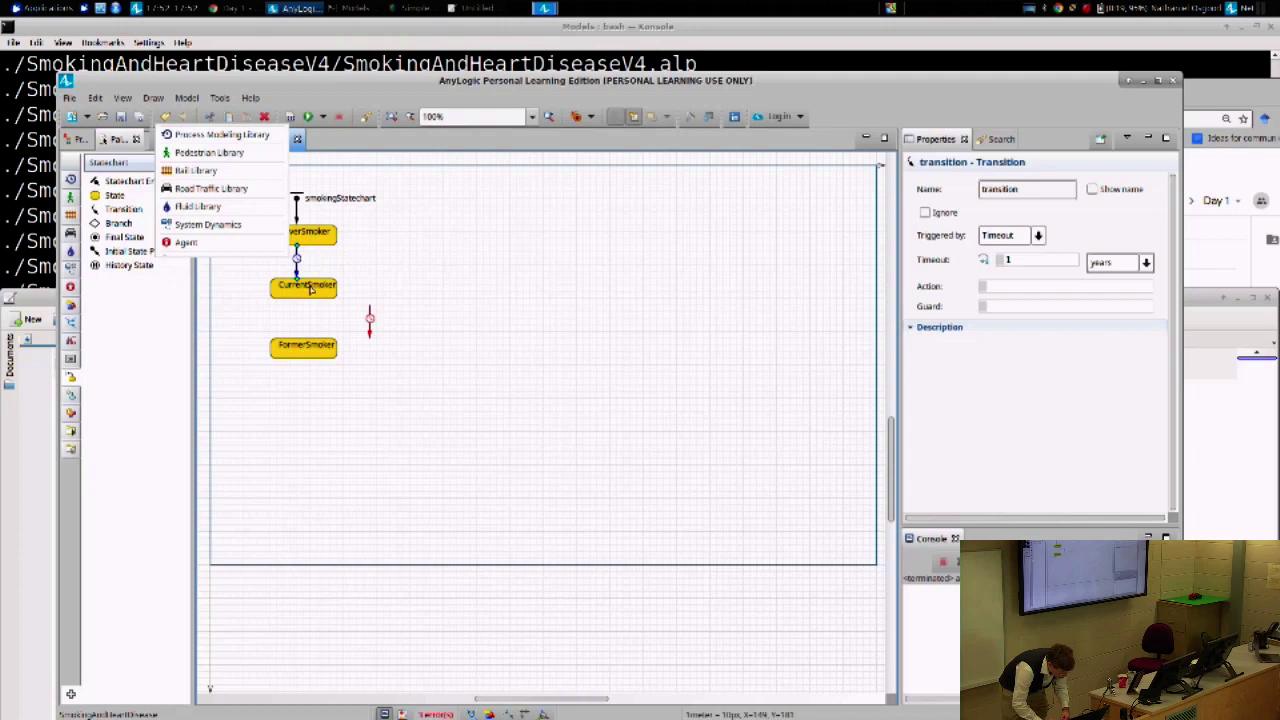
pyautogui.moveTo(370, 320); pyautogui.dragTo(292, 347)
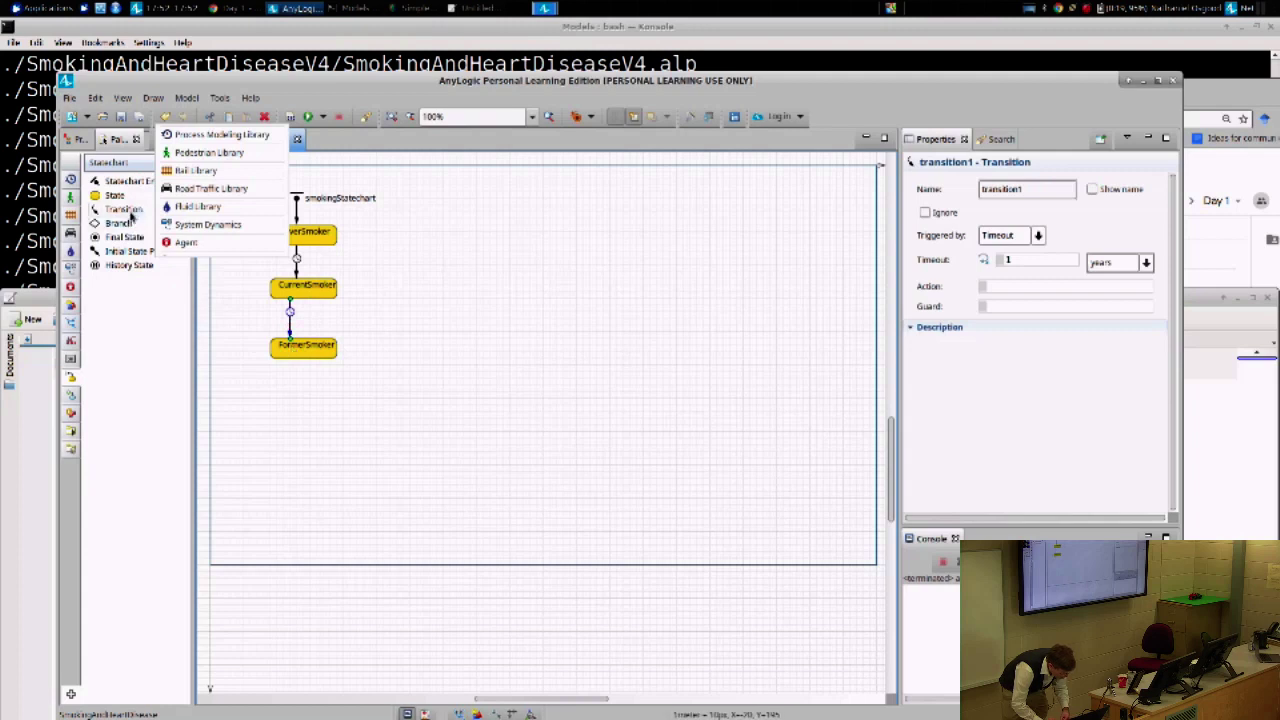
# - Draw a transition from FormerSmoker back up to CurrentSmoker
pyautogui.moveTo(125, 209); pyautogui.dragTo(487, 256)
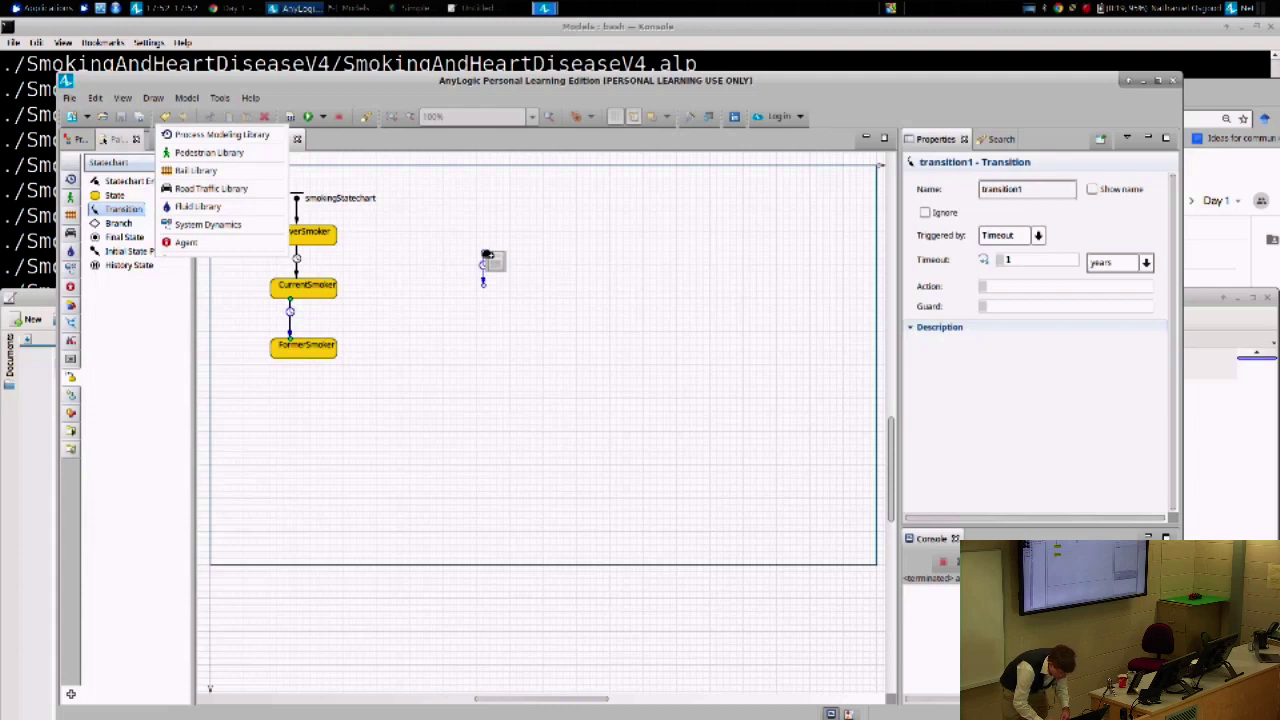
pyautogui.doubleClick(485, 256)
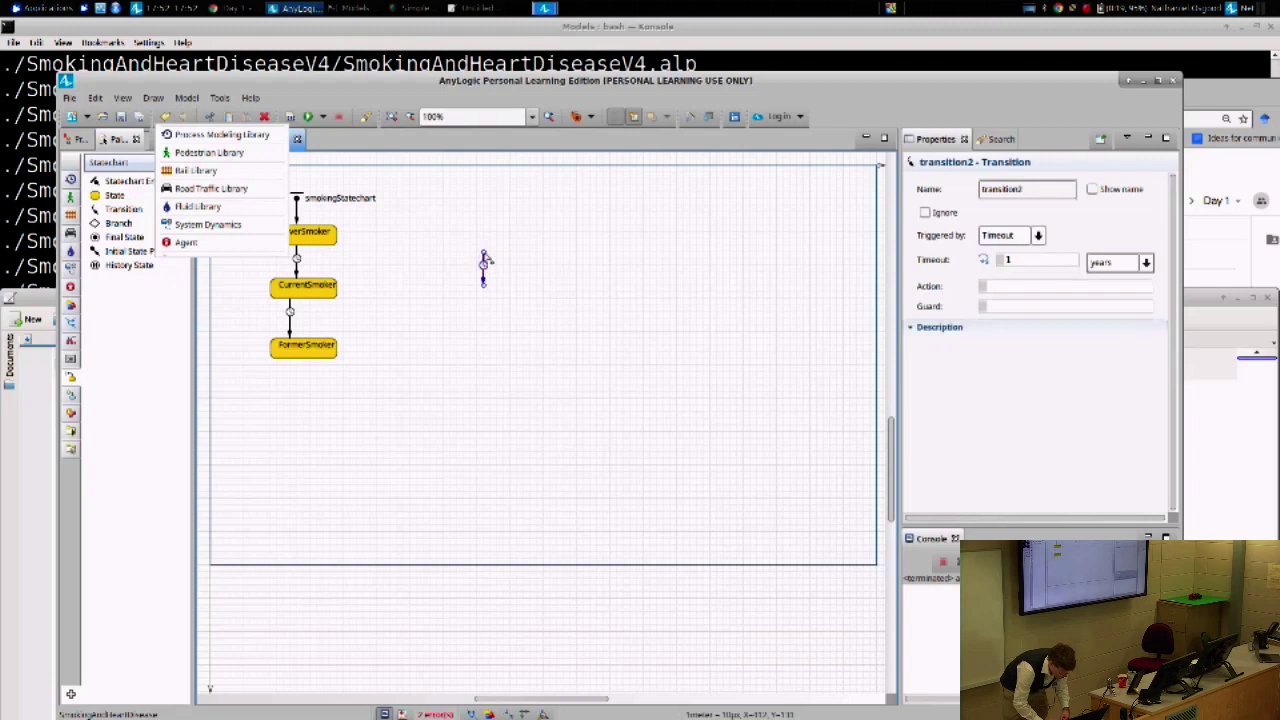
pyautogui.moveTo(485, 258); pyautogui.dragTo(317, 342)
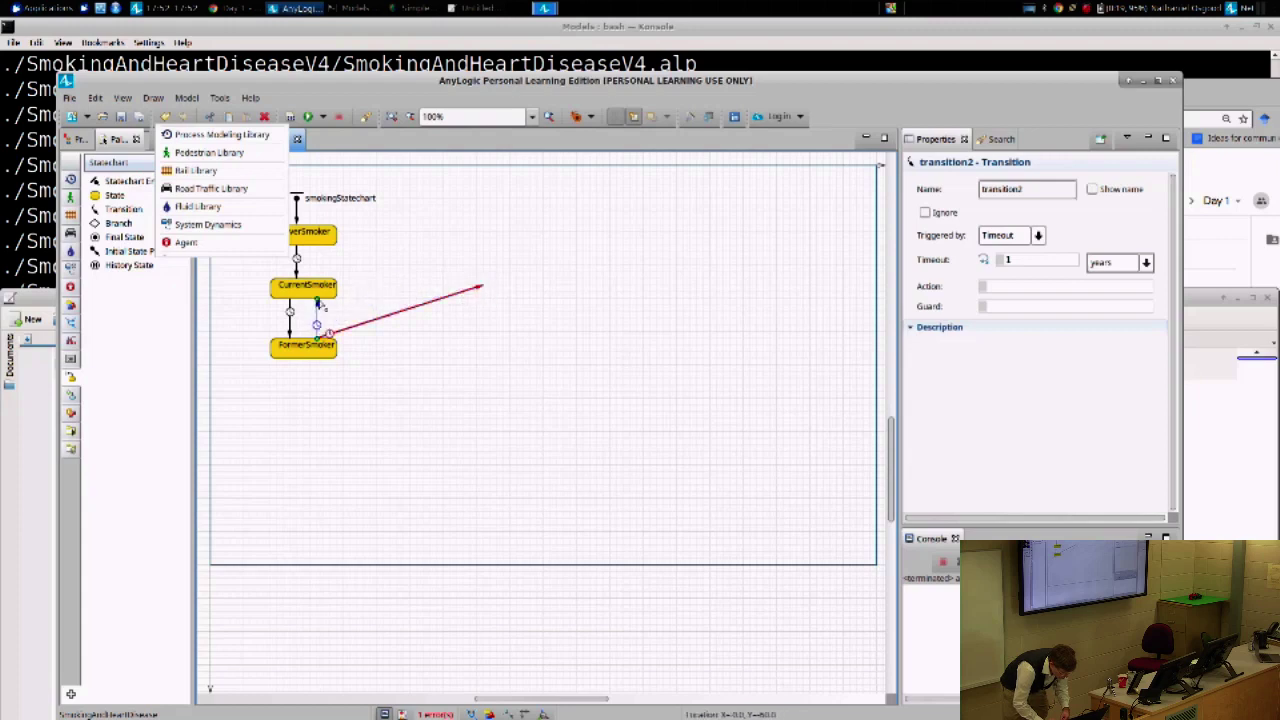
pyautogui.moveTo(318, 300); pyautogui.dragTo(317, 299)
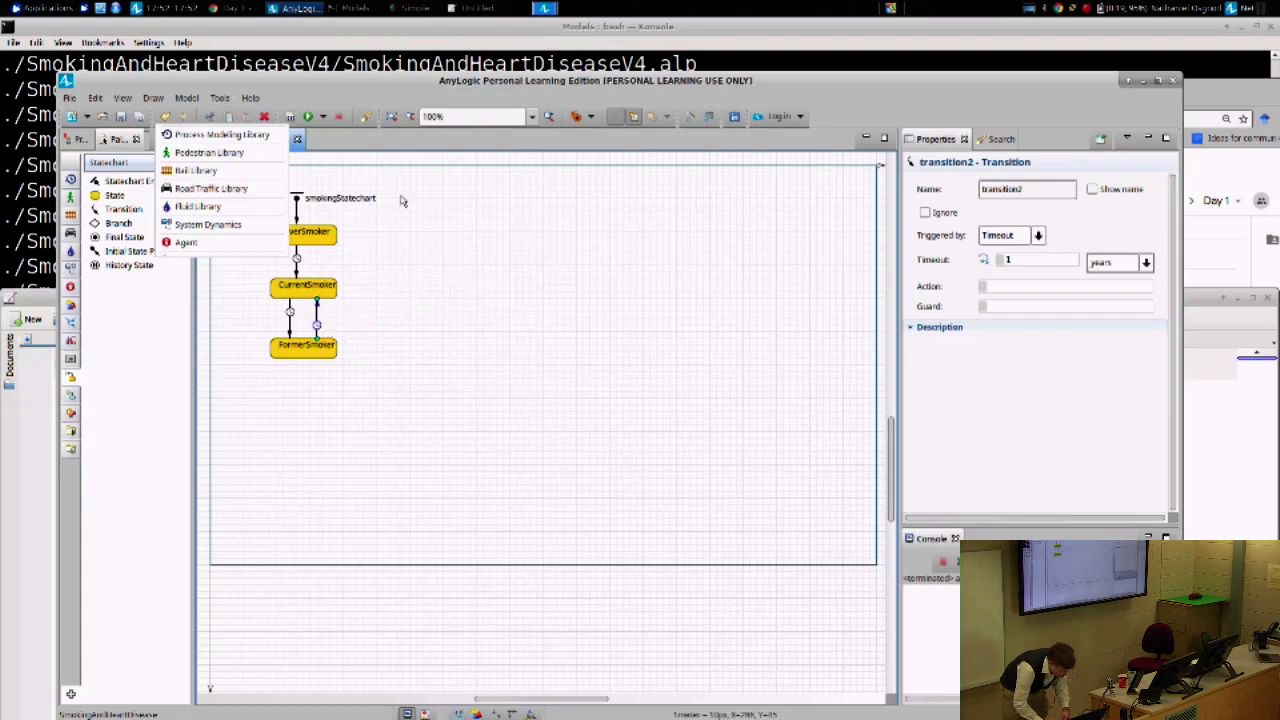
pyautogui.moveTo(400, 98); pyautogui.dragTo(558, 79)
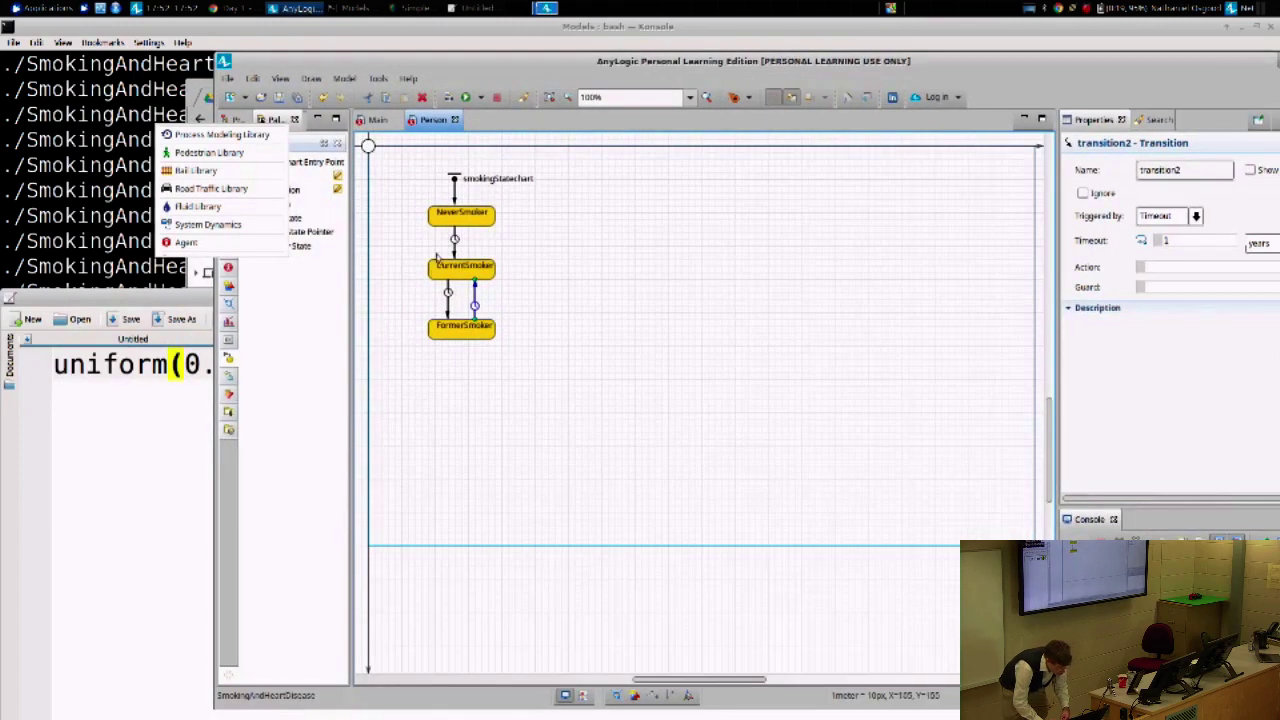
# - Check each of the three transitions, then build the model (F7) with no errors
pyautogui.click(384, 77)
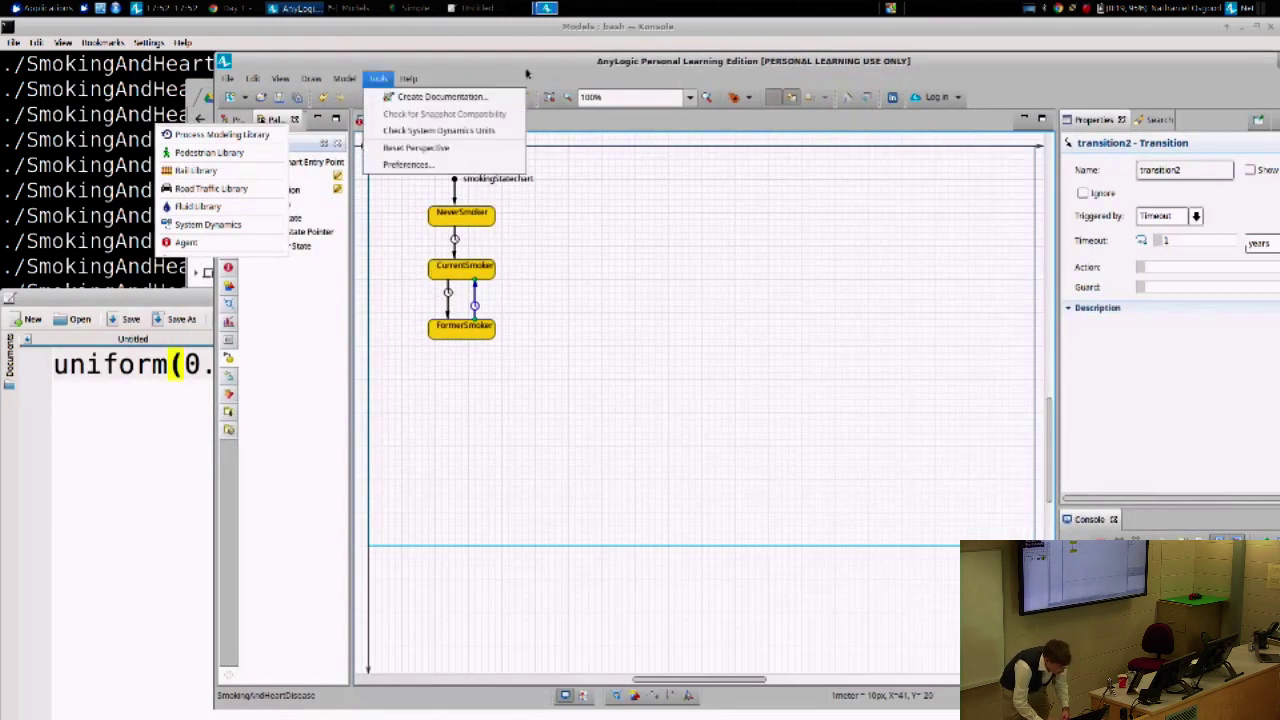
pyautogui.click(509, 65)
pyautogui.moveTo(495, 62); pyautogui.dragTo(634, 56)
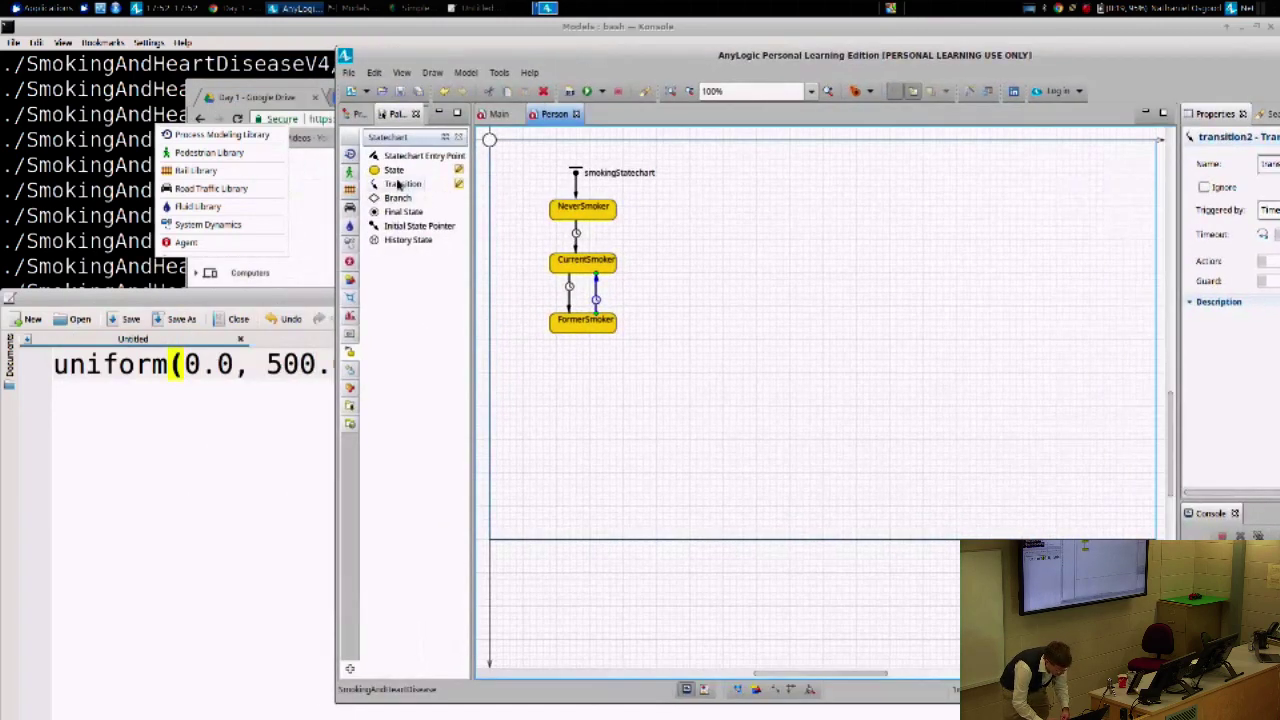
pyautogui.click(577, 232)
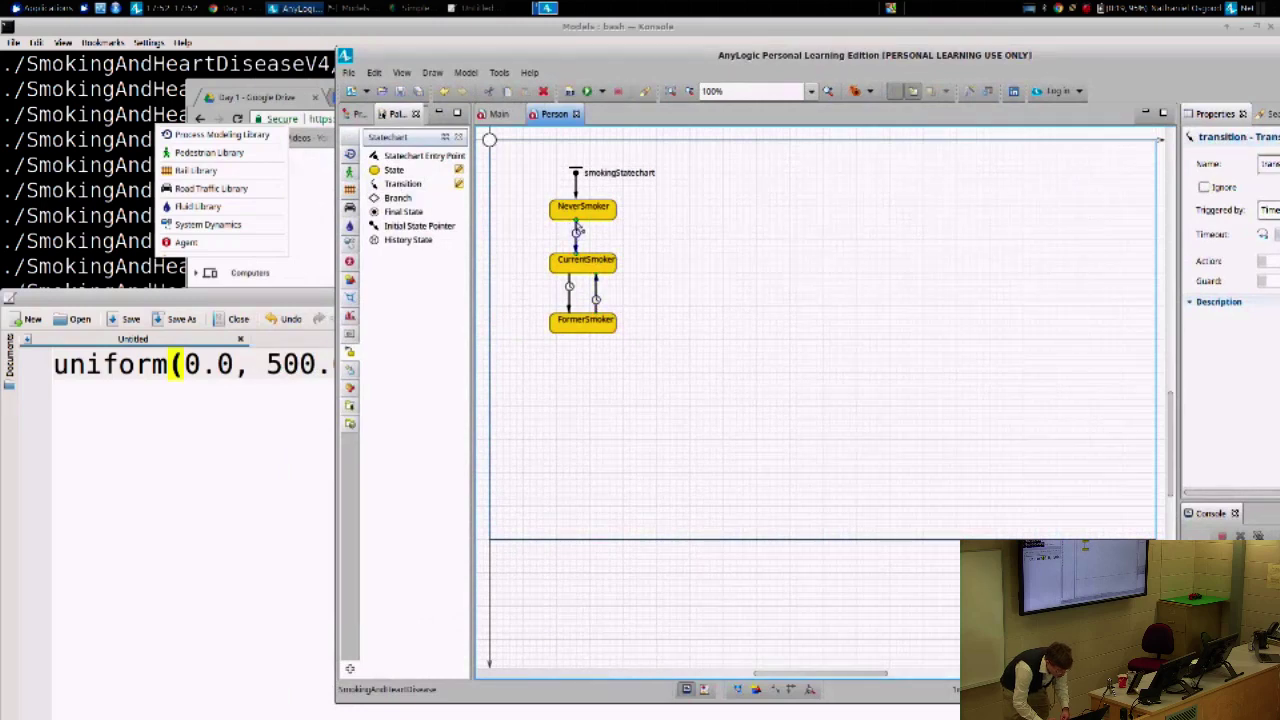
pyautogui.moveTo(583, 228); pyautogui.dragTo(577, 257)
pyautogui.click(571, 284)
pyautogui.click(596, 293)
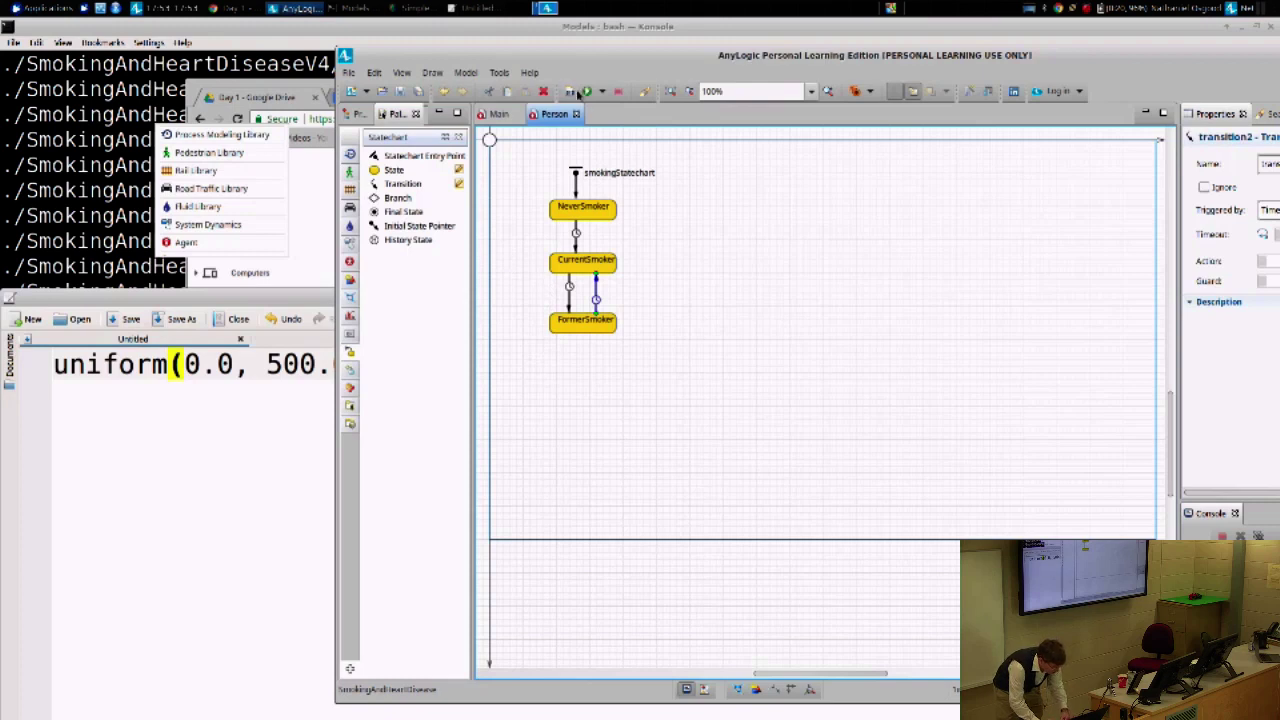
pyautogui.click(568, 91)
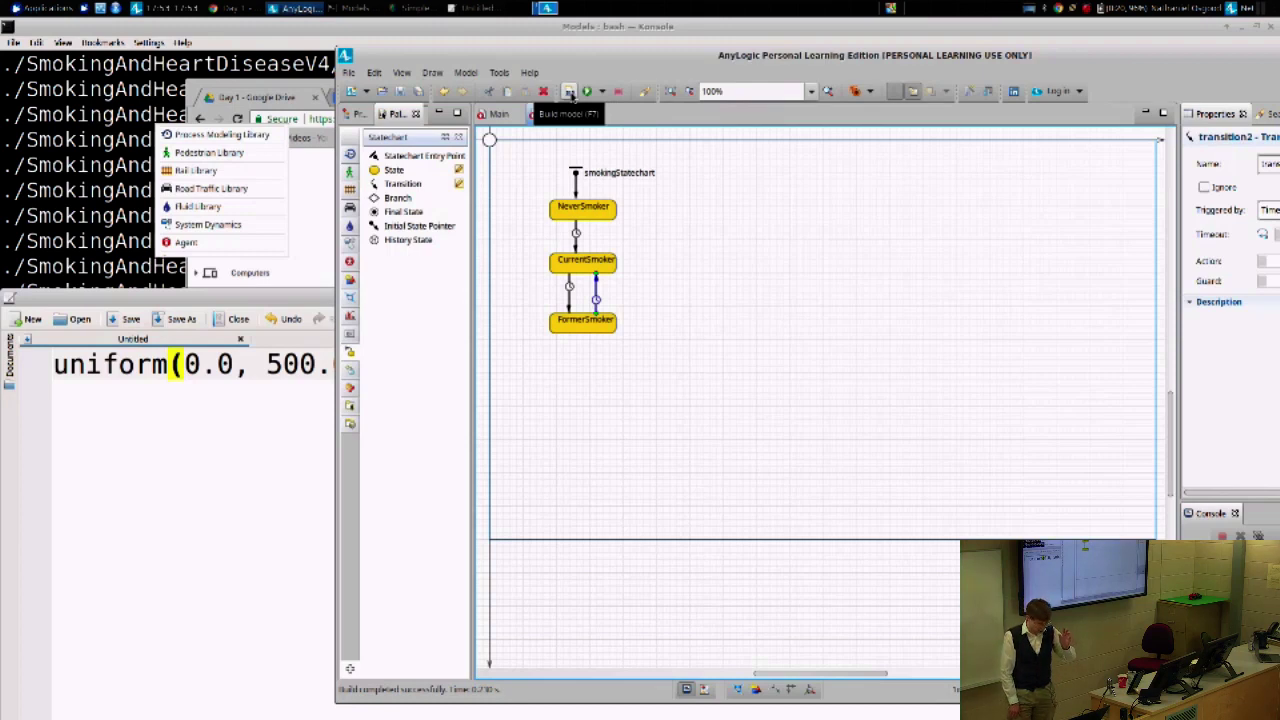
pyautogui.click(568, 91)
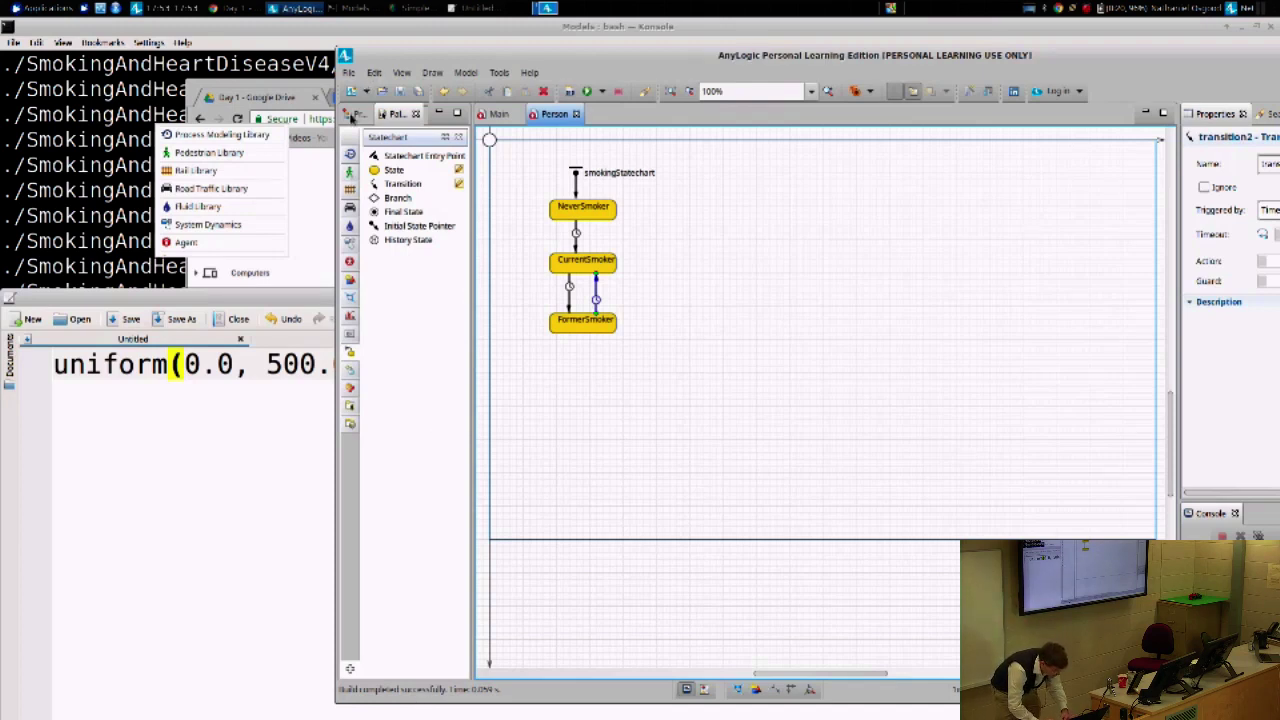
pyautogui.click(355, 114)
pyautogui.rightClick(398, 181)
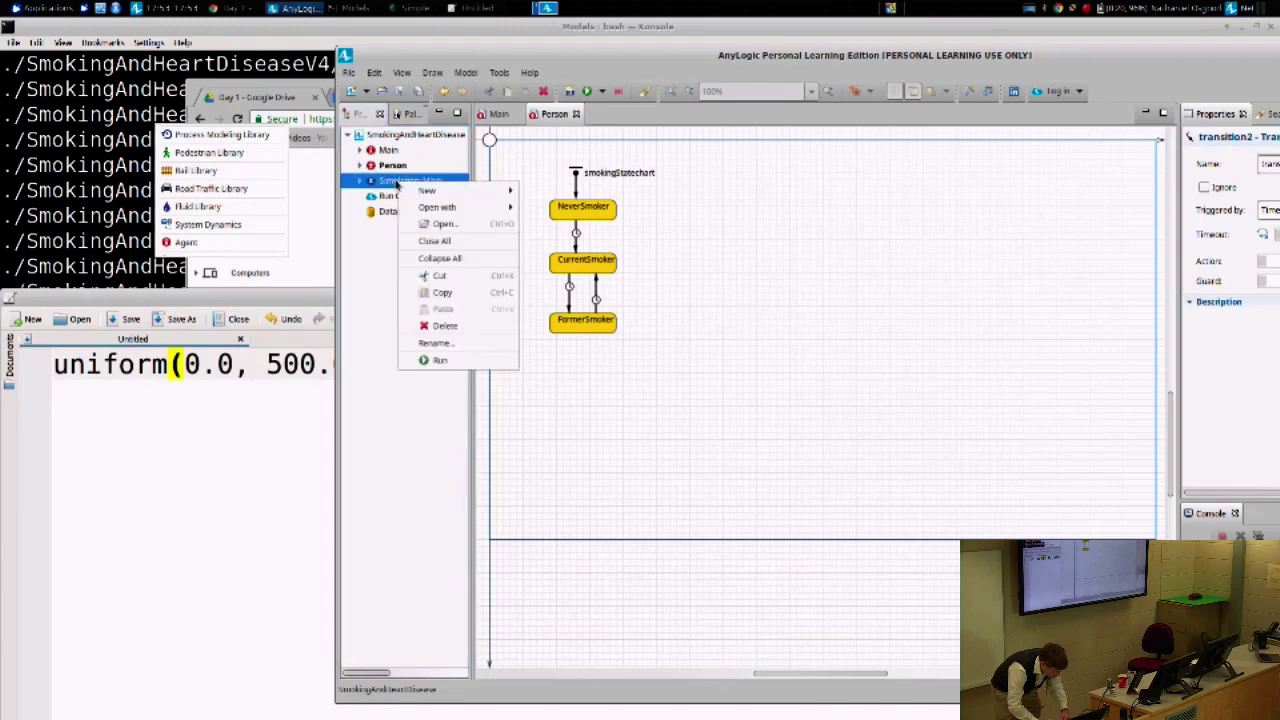
pyautogui.click(437, 360)
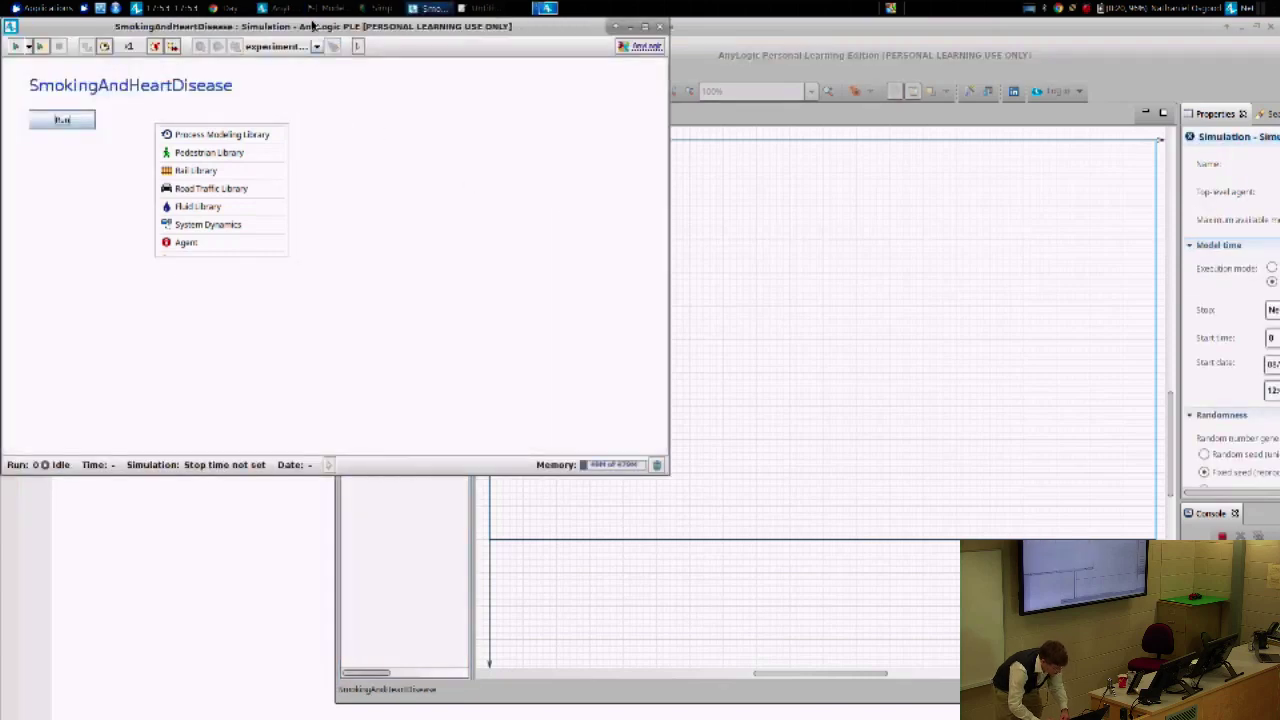
pyautogui.moveTo(312, 24); pyautogui.dragTo(762, 90)
pyautogui.click(531, 183)
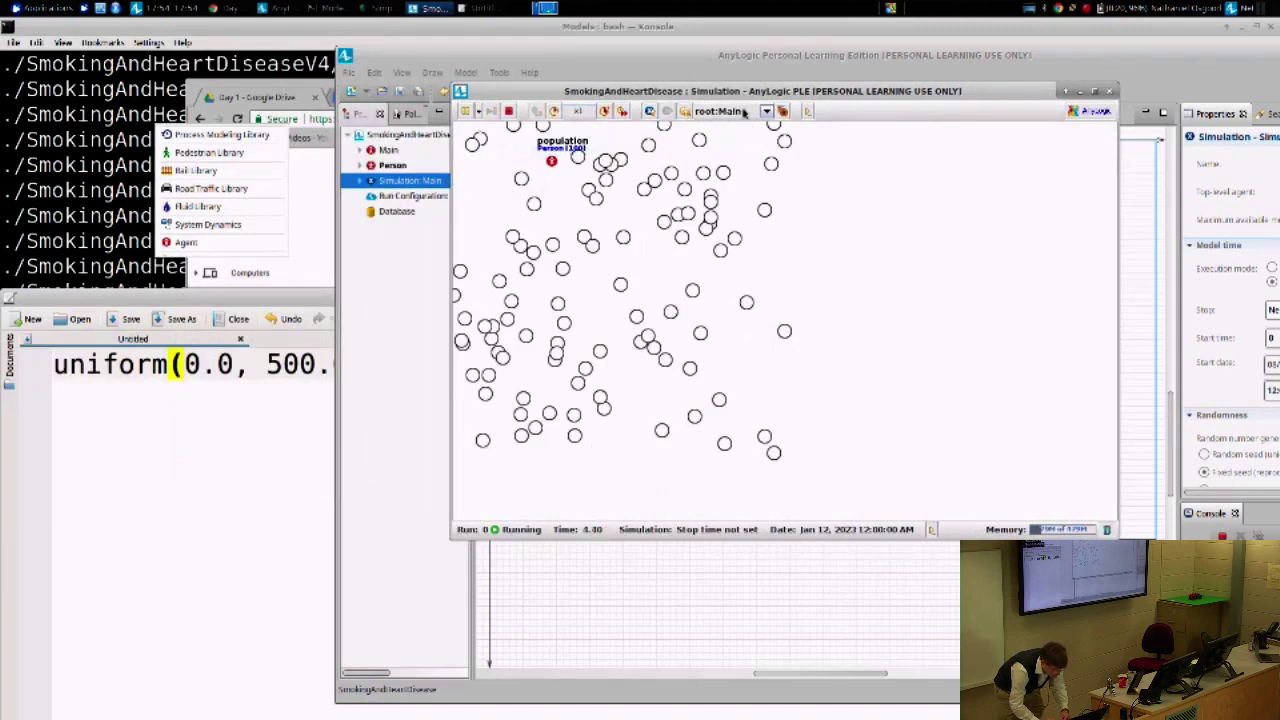
pyautogui.click(743, 113)
pyautogui.click(730, 136)
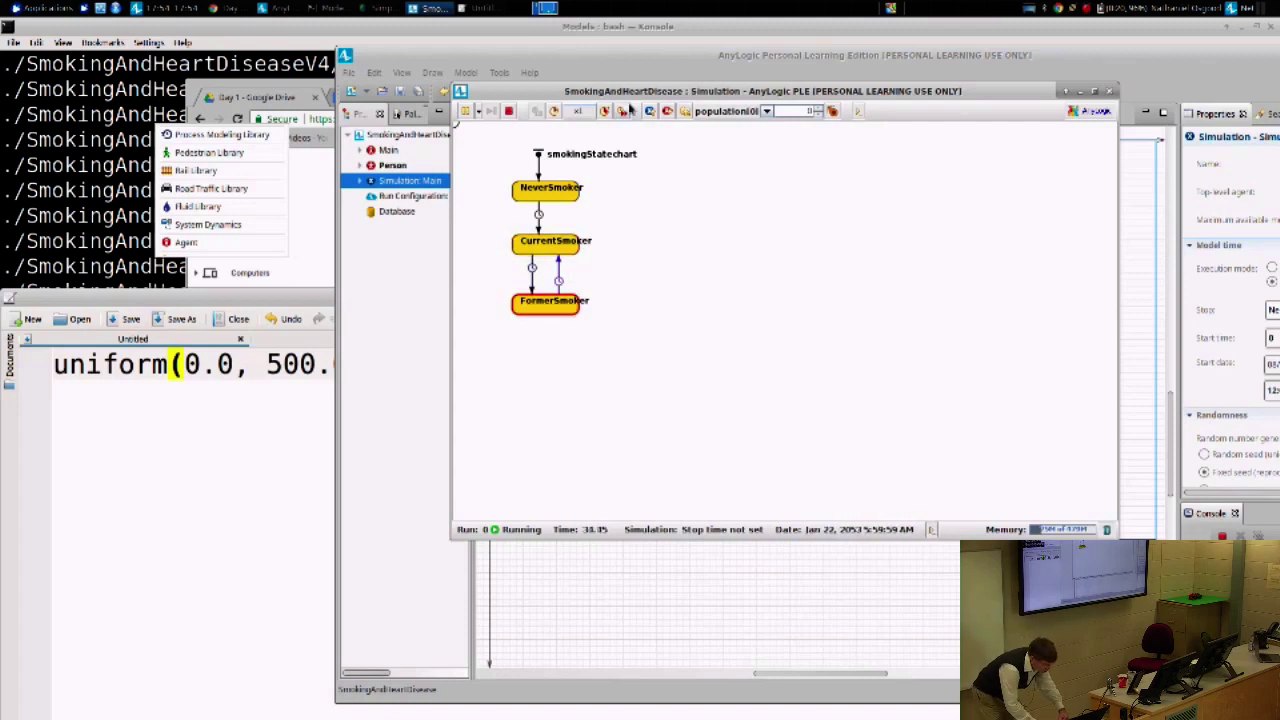
pyautogui.click(667, 111)
pyautogui.click(718, 113)
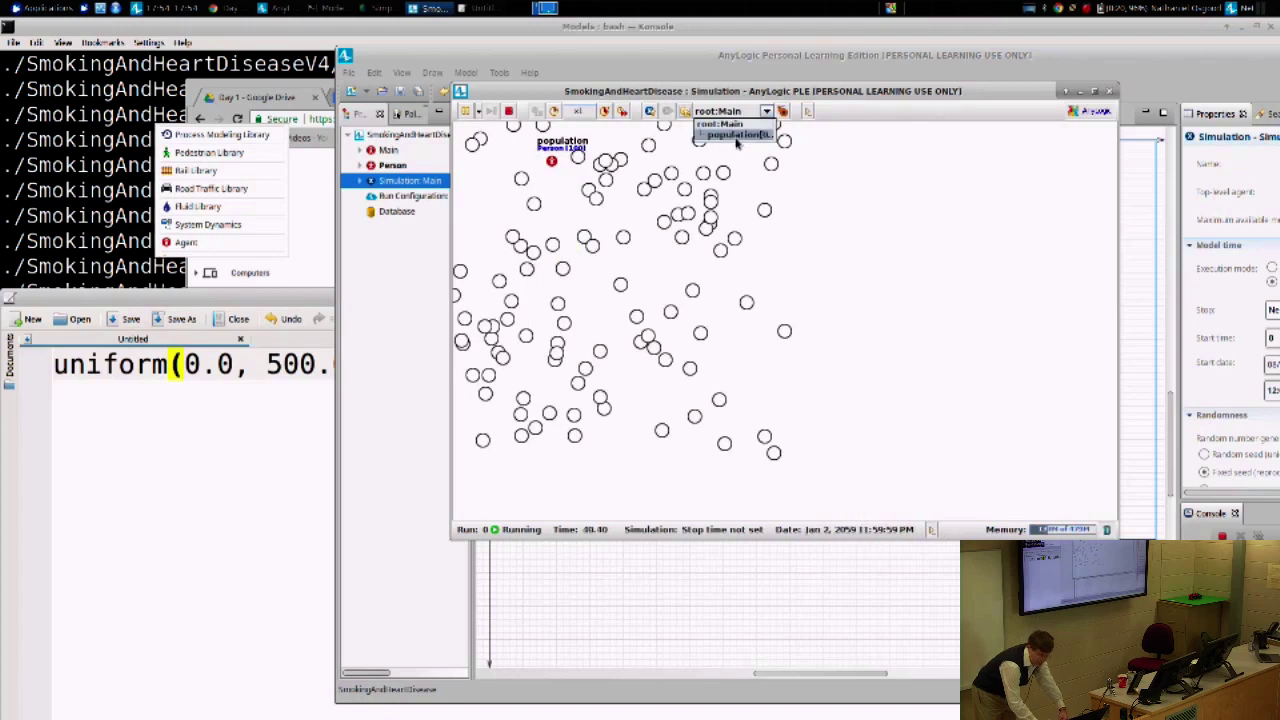
pyautogui.click(736, 135)
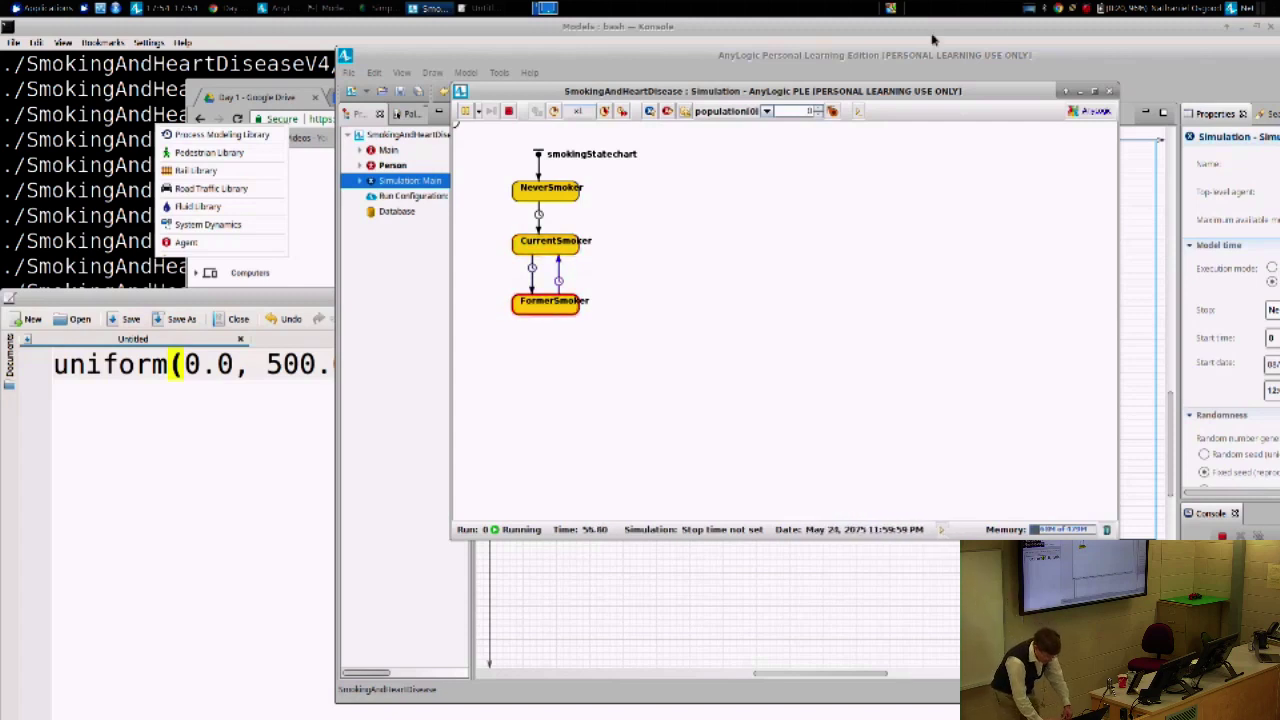
pyautogui.click(1108, 93)
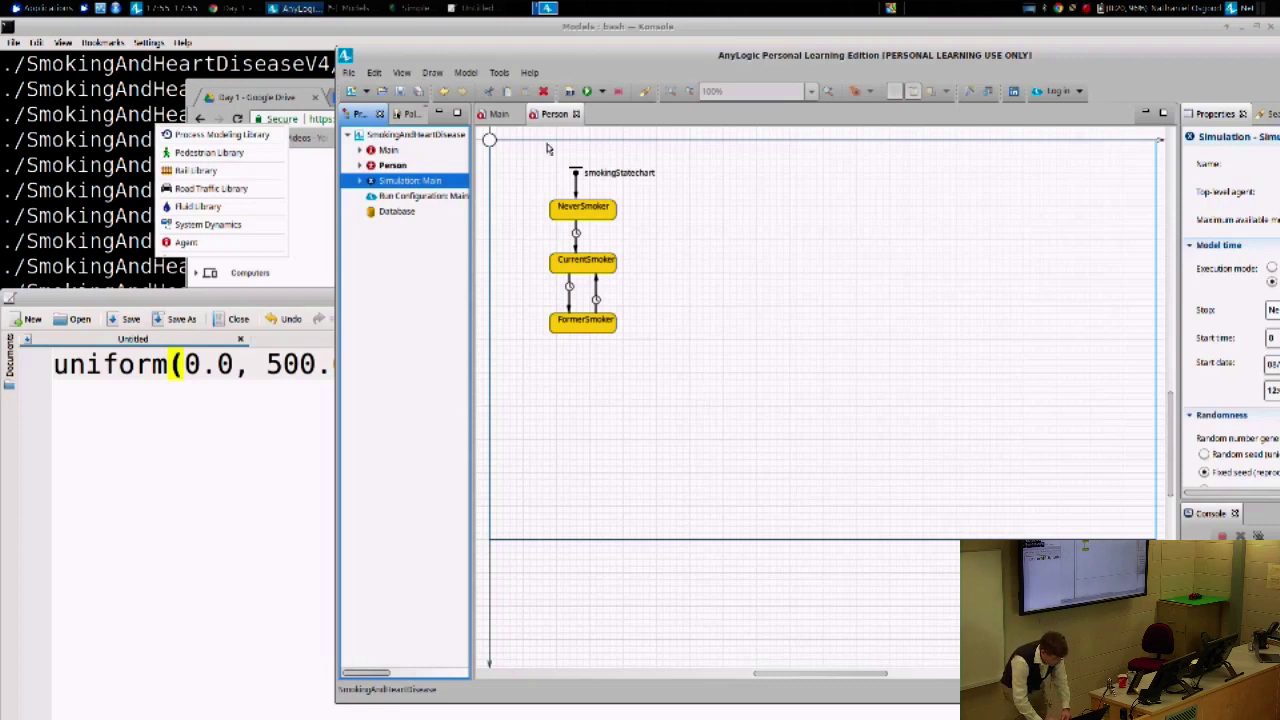
# - Switch to the Agent palette and drop a double Variable beside NeverSmoker on the Person diagram
pyautogui.click(404, 116)
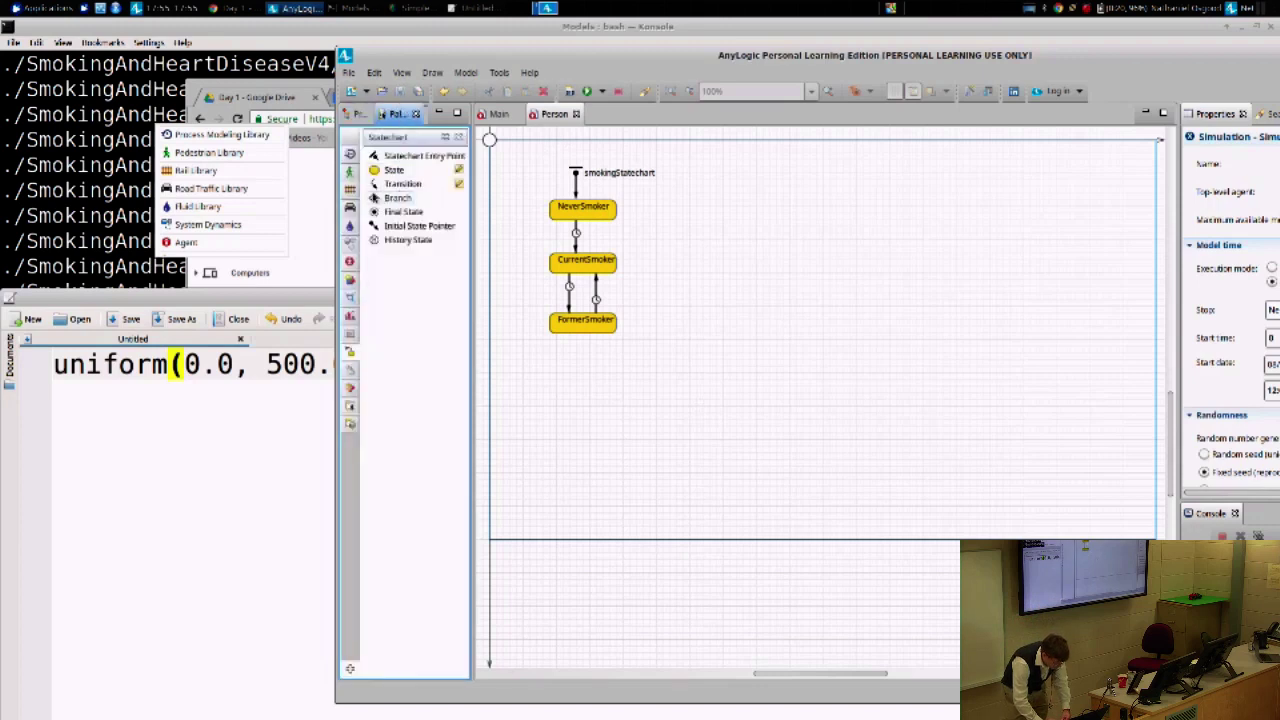
pyautogui.click(349, 261)
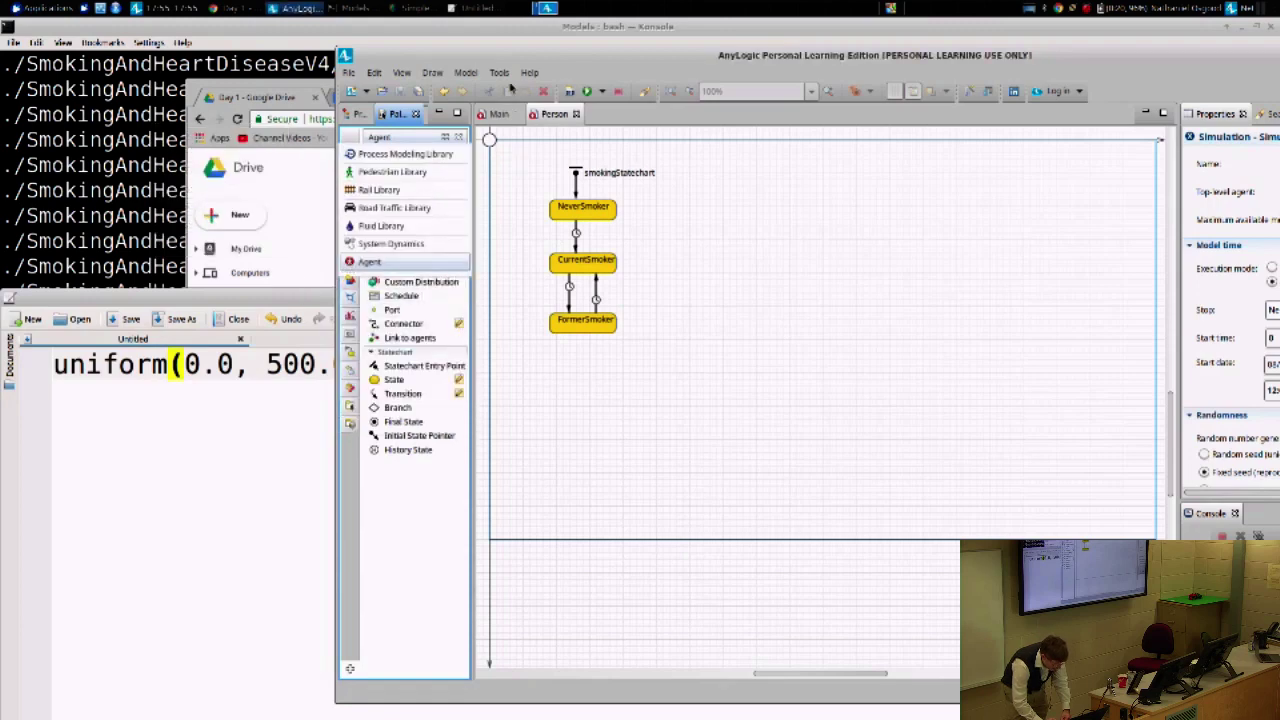
pyautogui.moveTo(512, 54); pyautogui.dragTo(243, 124)
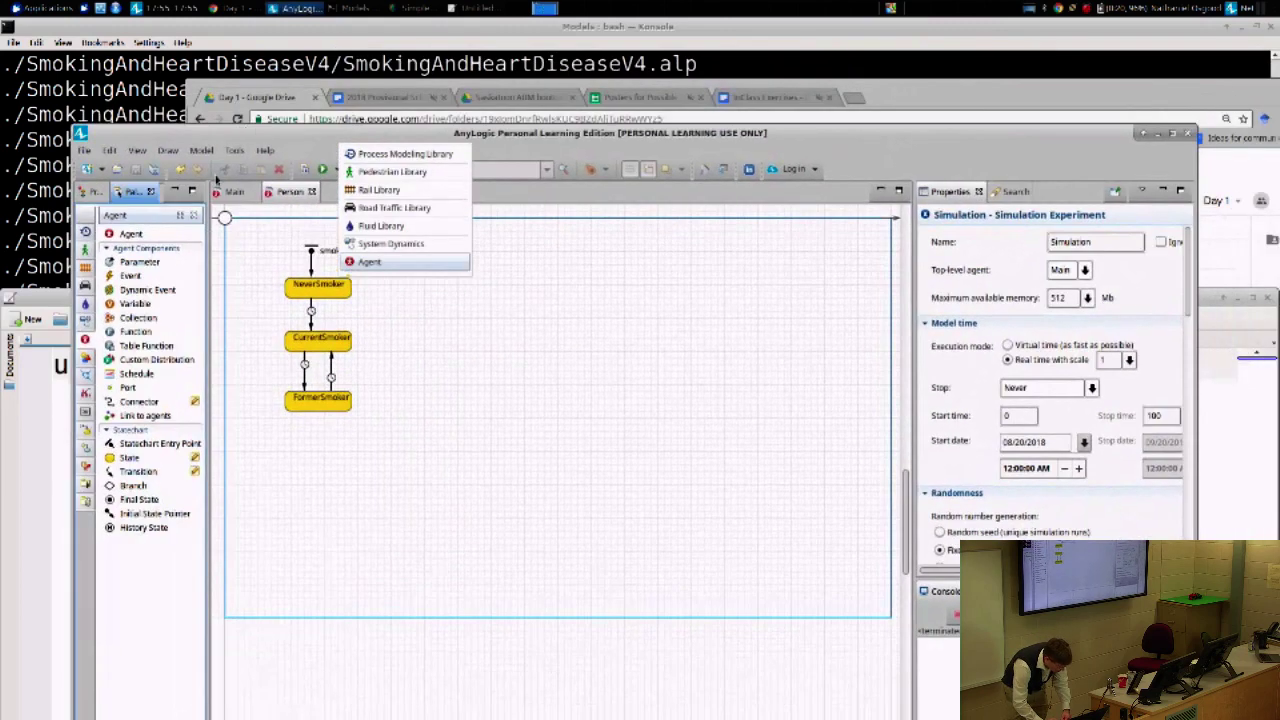
pyautogui.moveTo(115, 304); pyautogui.dragTo(412, 313)
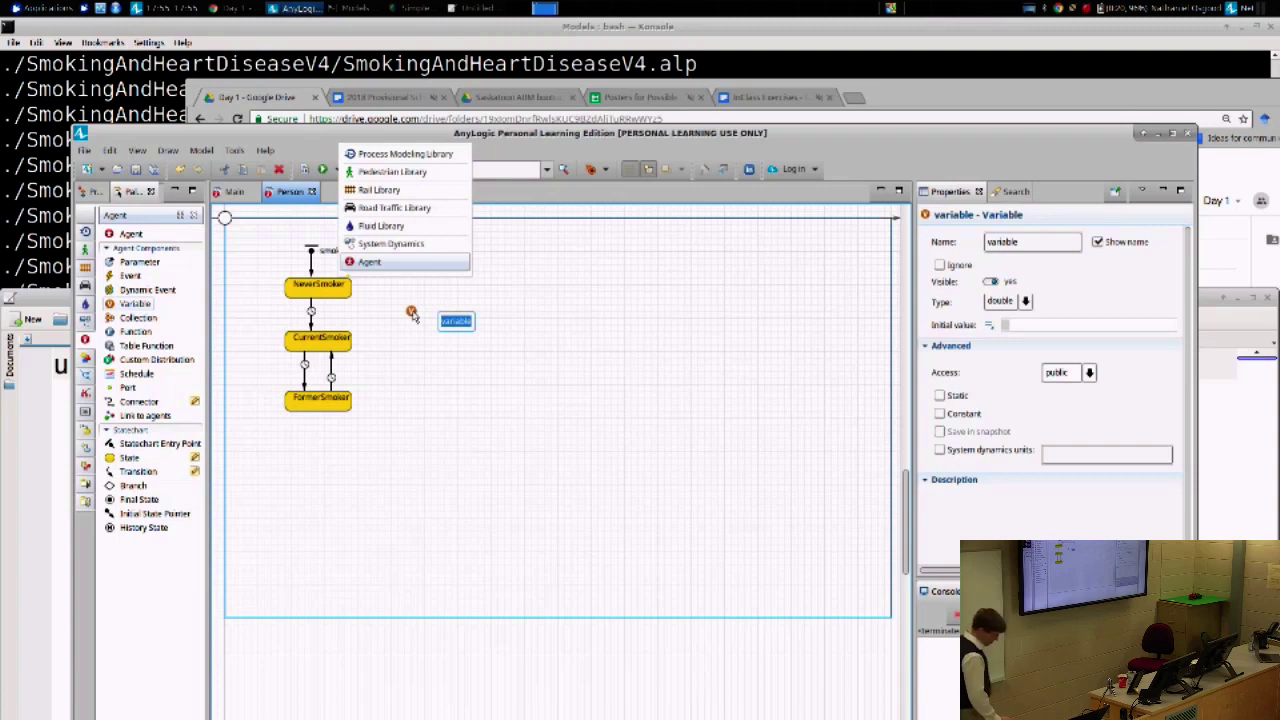
# - Rename the variable to colour, set its type to Other: Color, and enter black as initial value
pyautogui.write('colour')
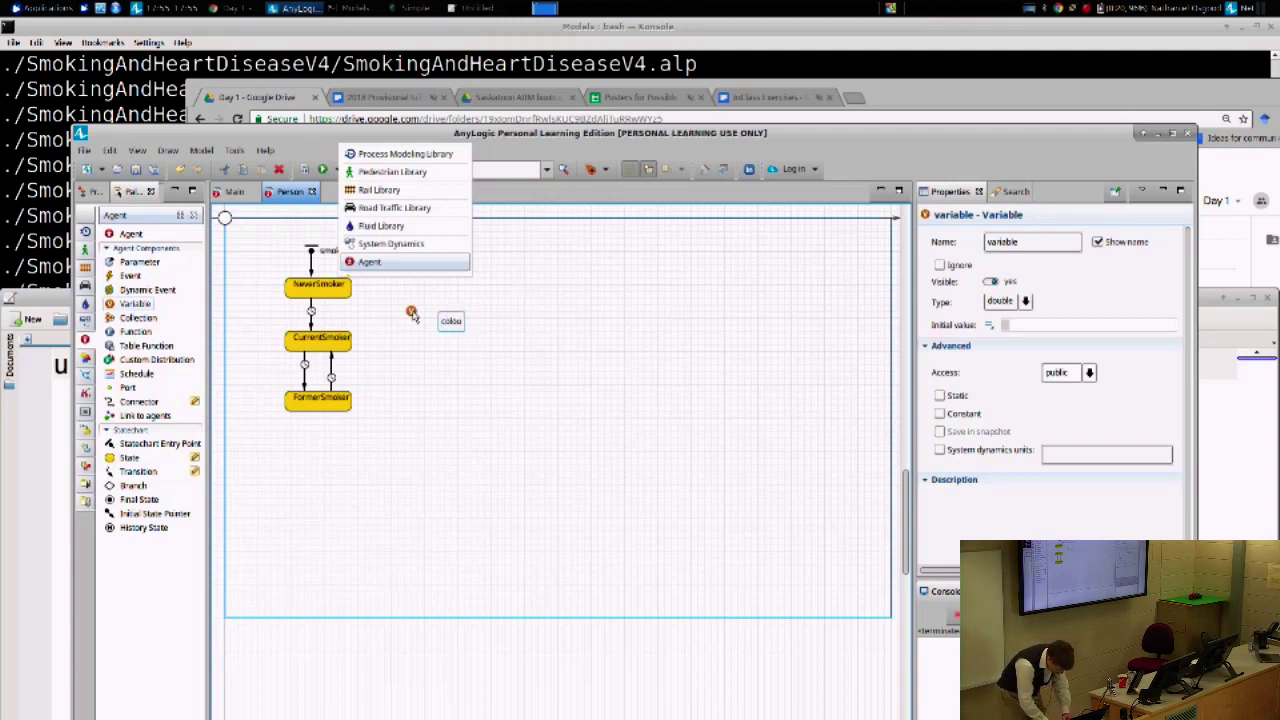
pyautogui.press('Return')
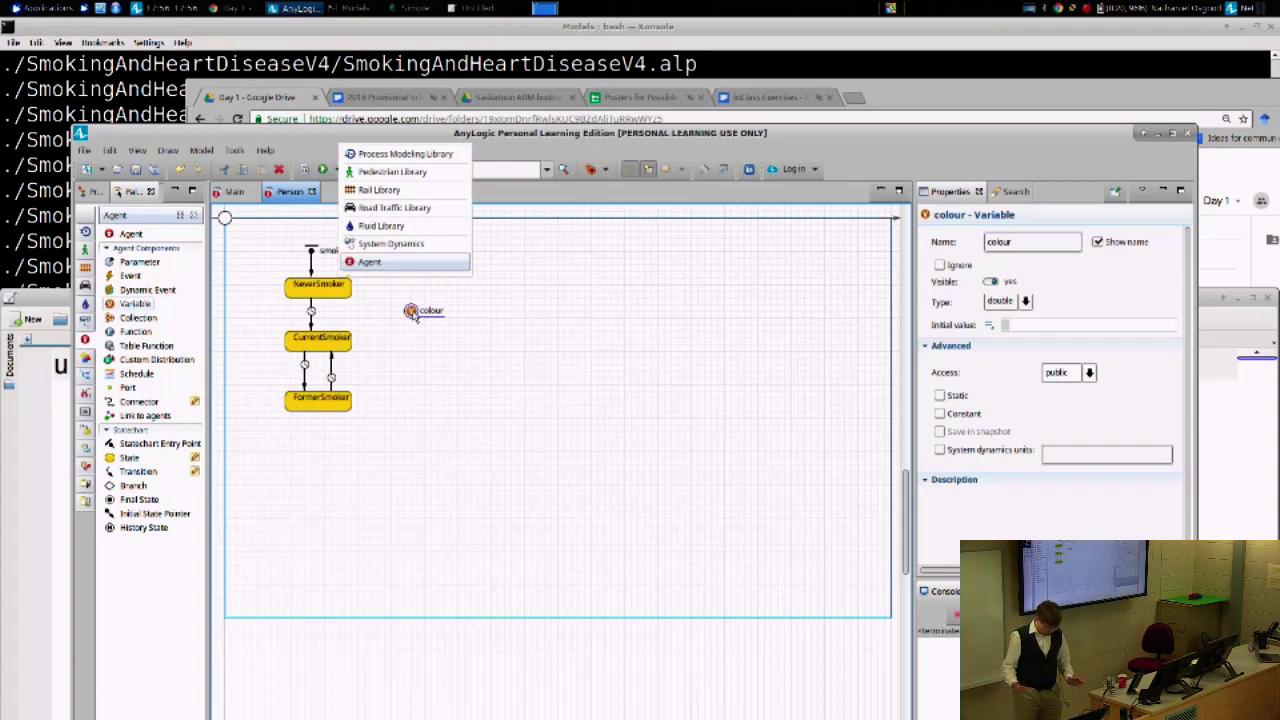
pyautogui.click(1025, 301)
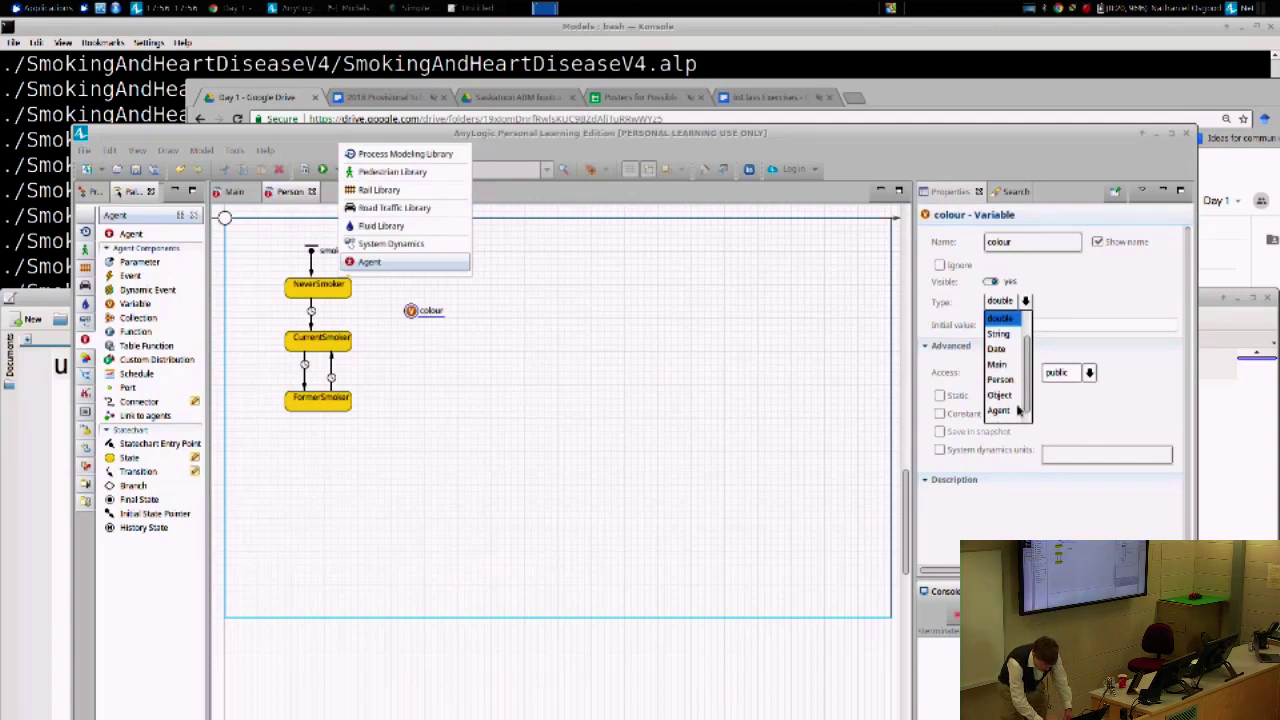
pyautogui.scroll(-2, 1020, 405)
pyautogui.click(1005, 420)
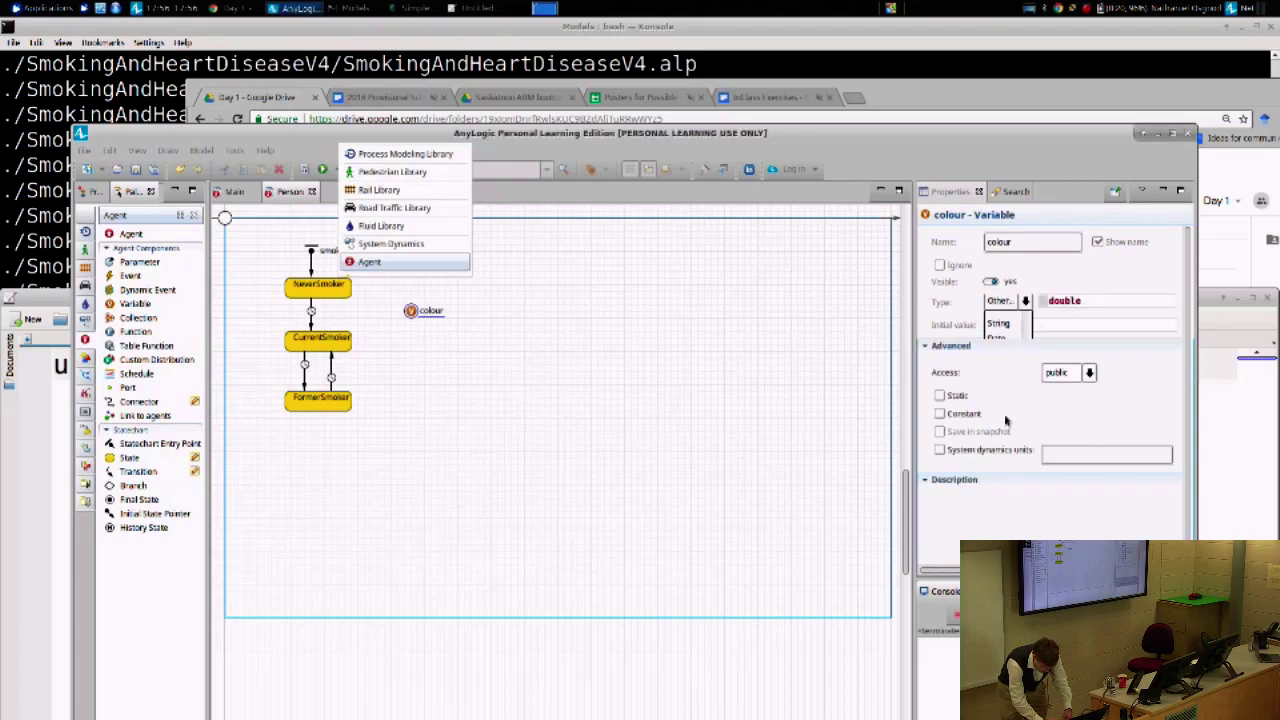
pyautogui.doubleClick(1068, 300)
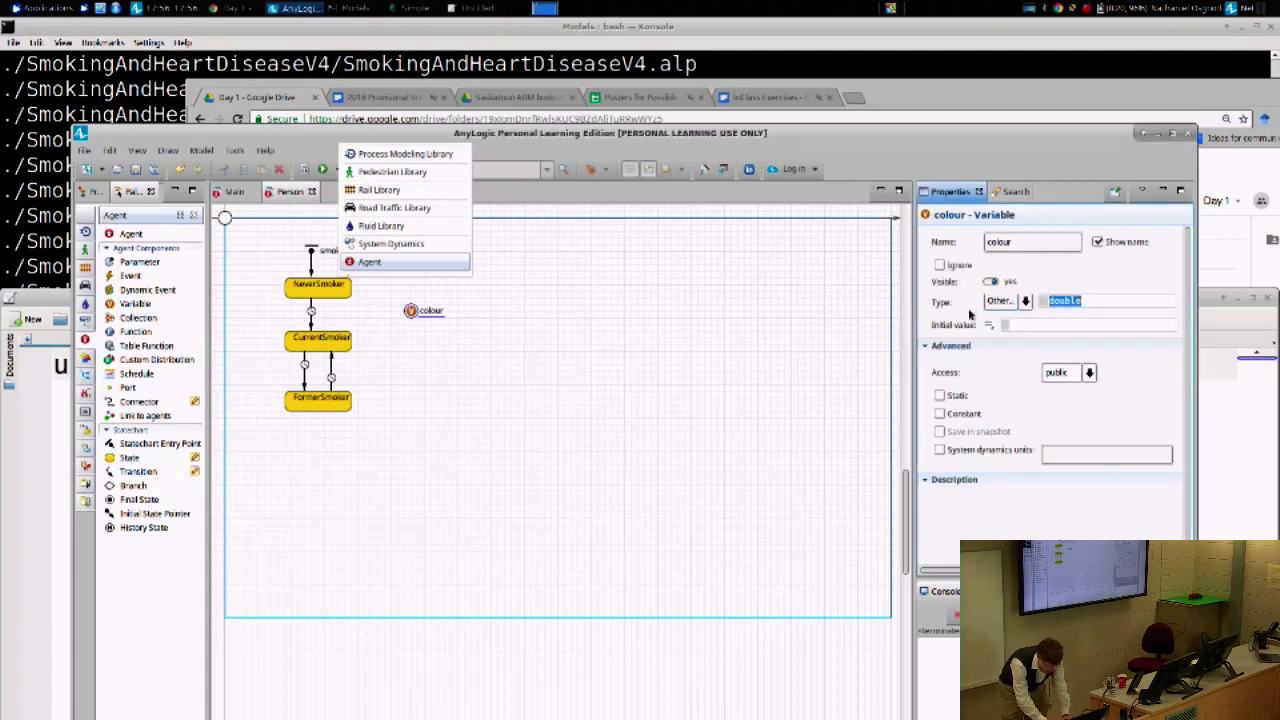
pyautogui.write('Color')
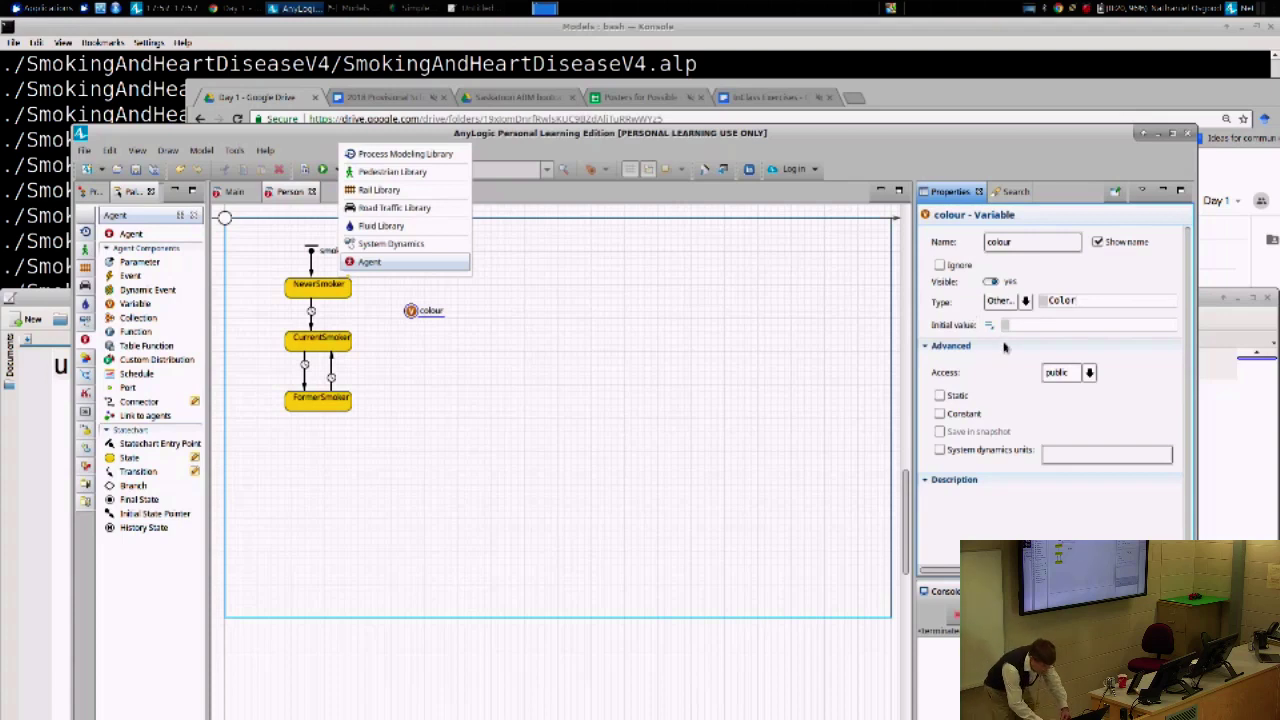
pyautogui.click(1026, 324)
pyautogui.write('black')
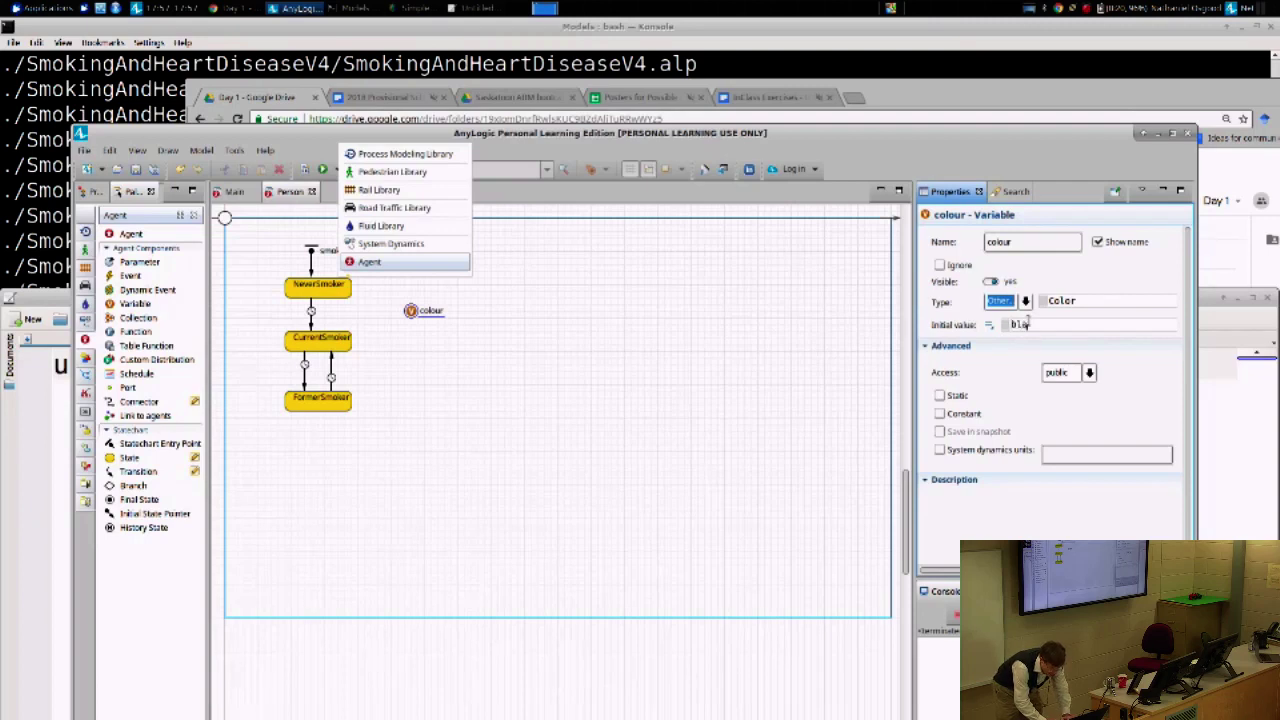
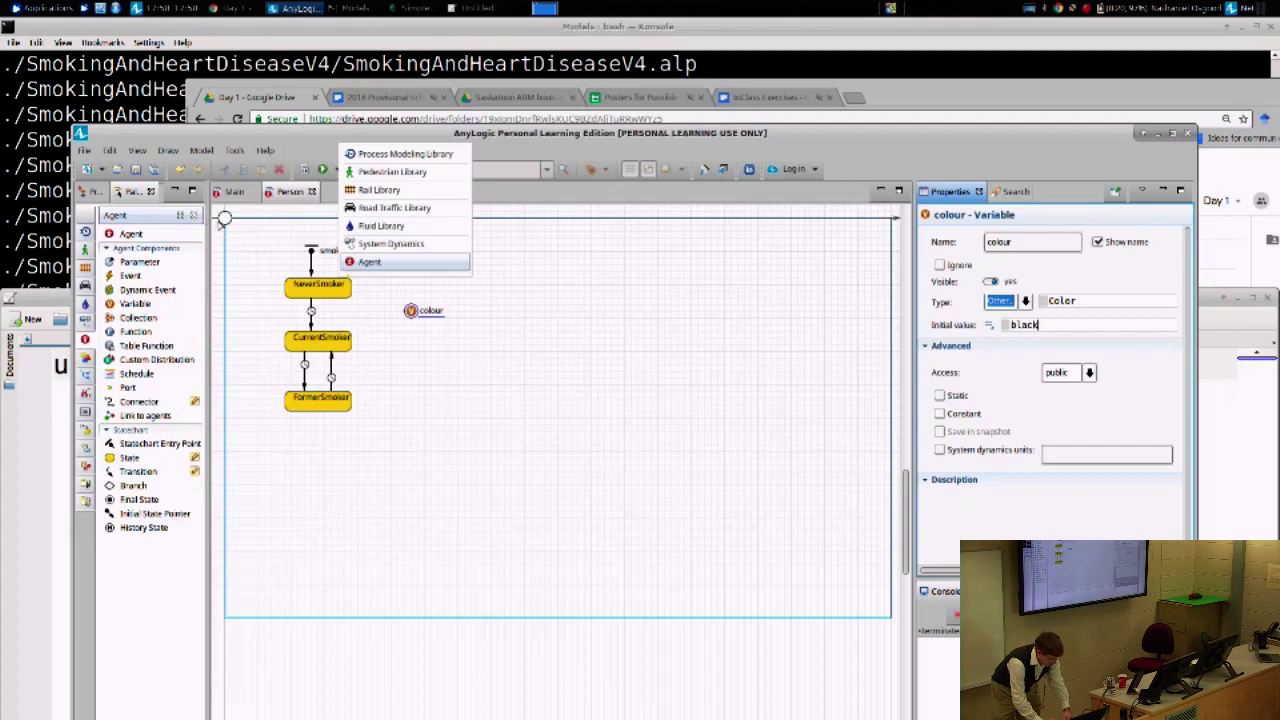
# - Select the small oval at the canvas origin to show its white-fill, black-line properties
pyautogui.click(223, 220)
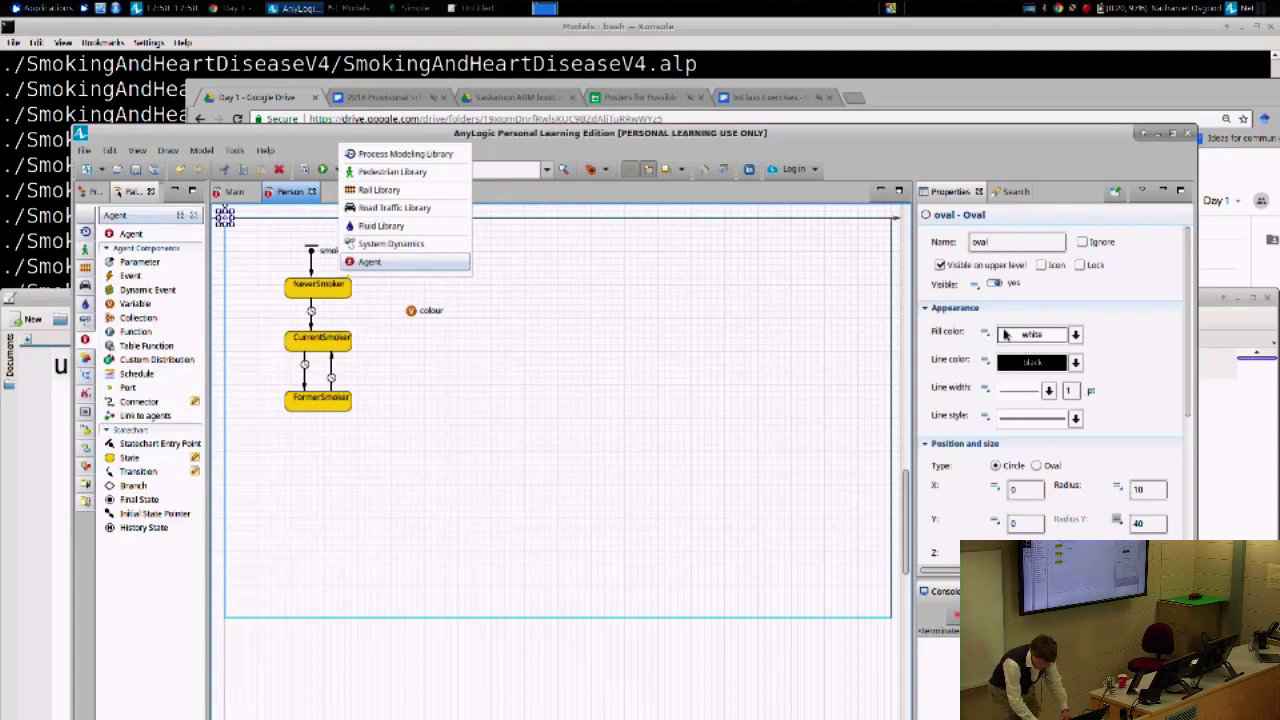
# - Make the oval's fill colour the dynamic expression this.colour and maximize the editor window
pyautogui.click(1009, 336)
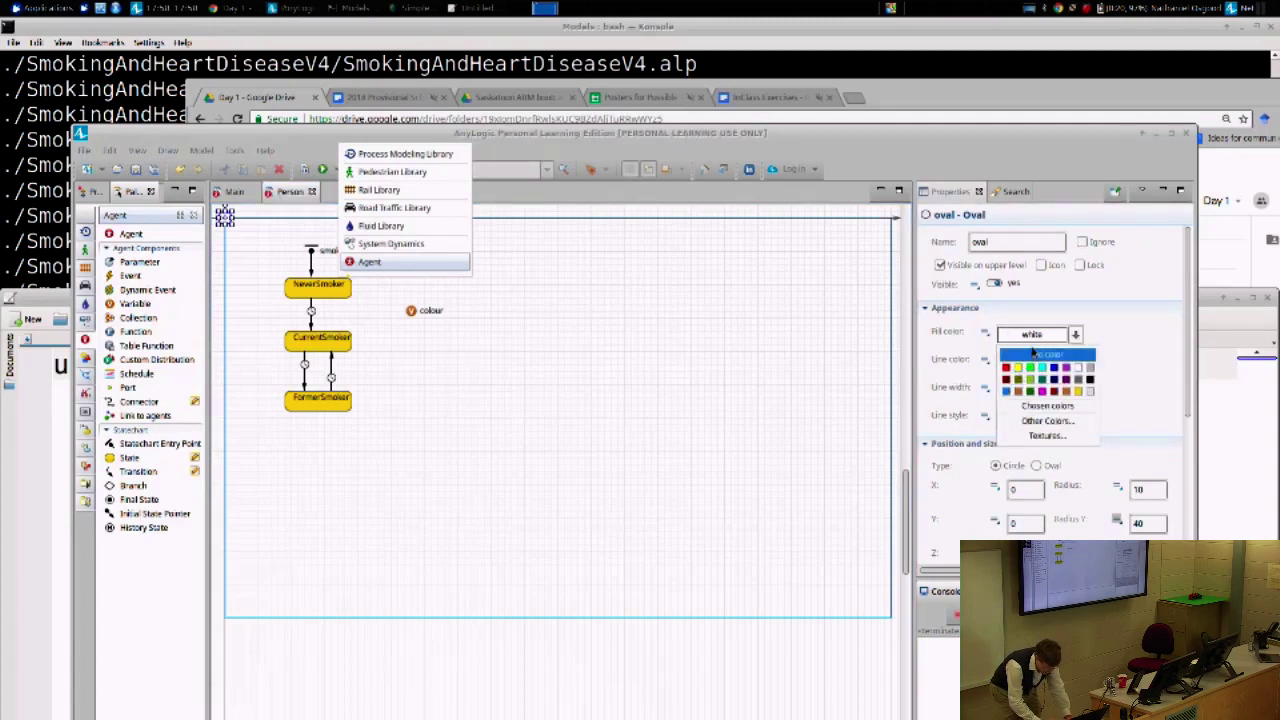
pyautogui.click(1031, 313)
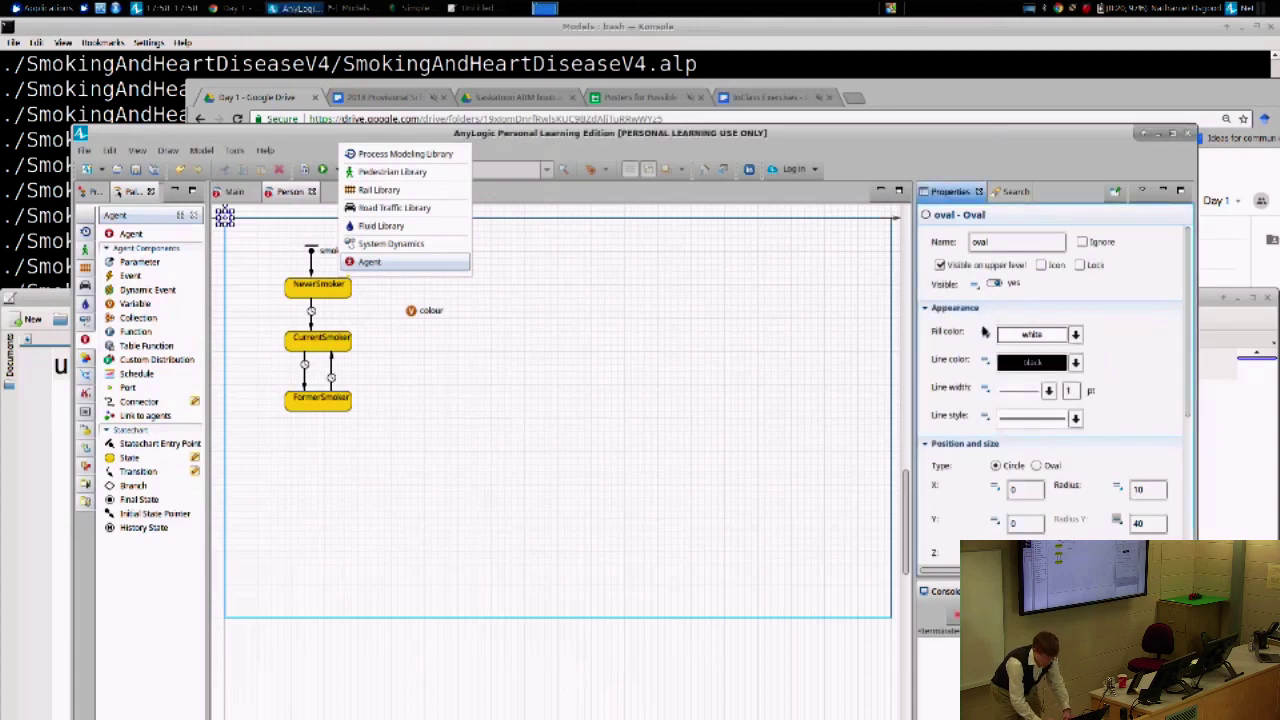
pyautogui.click(985, 334)
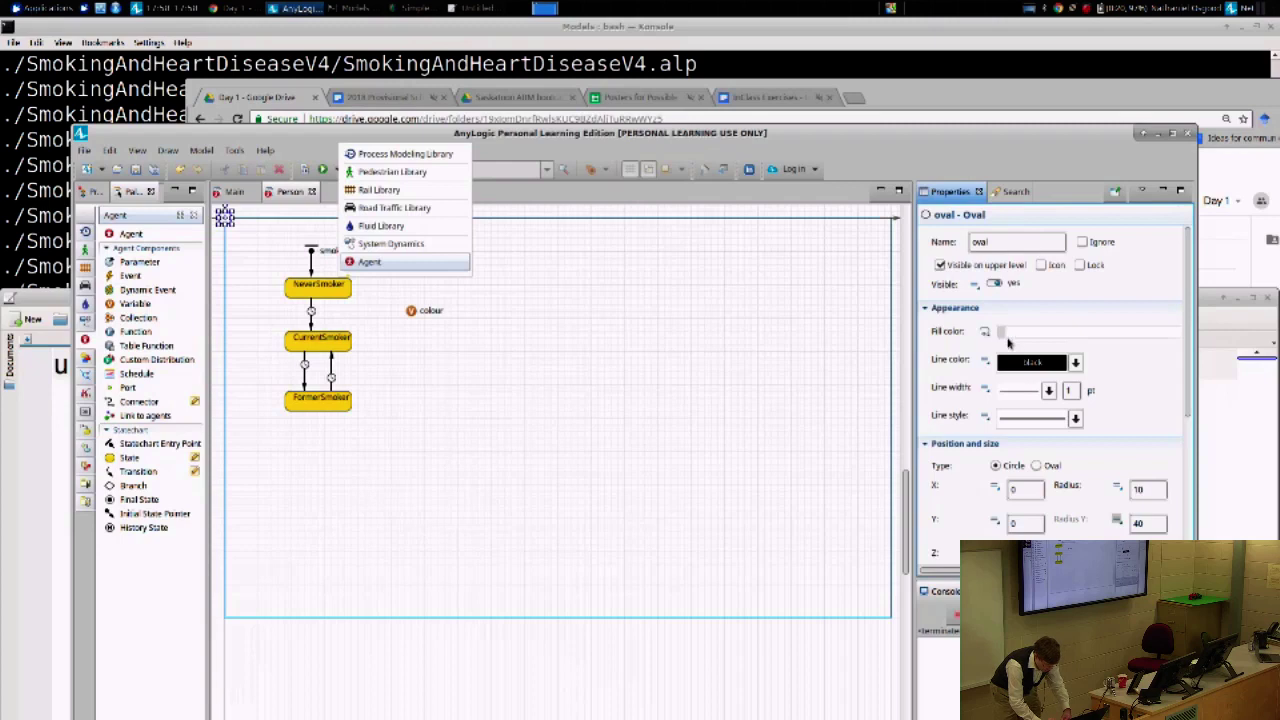
pyautogui.write('this.')
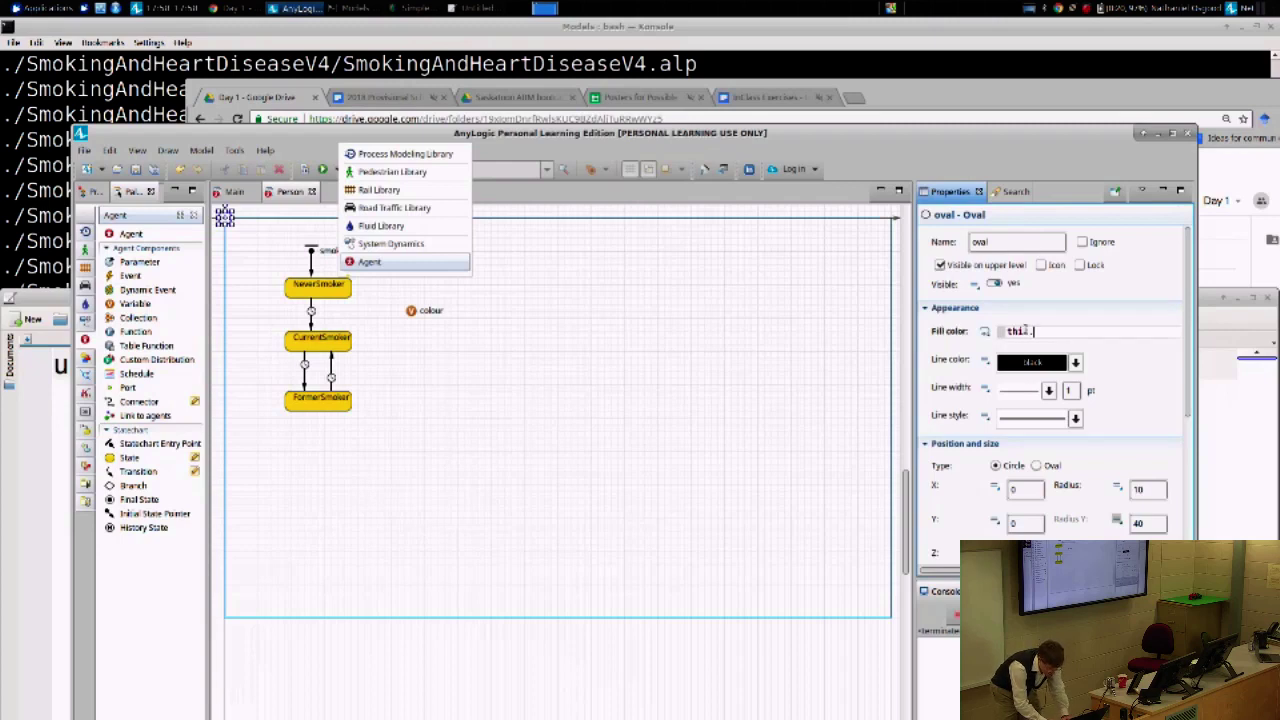
pyautogui.write('colour')
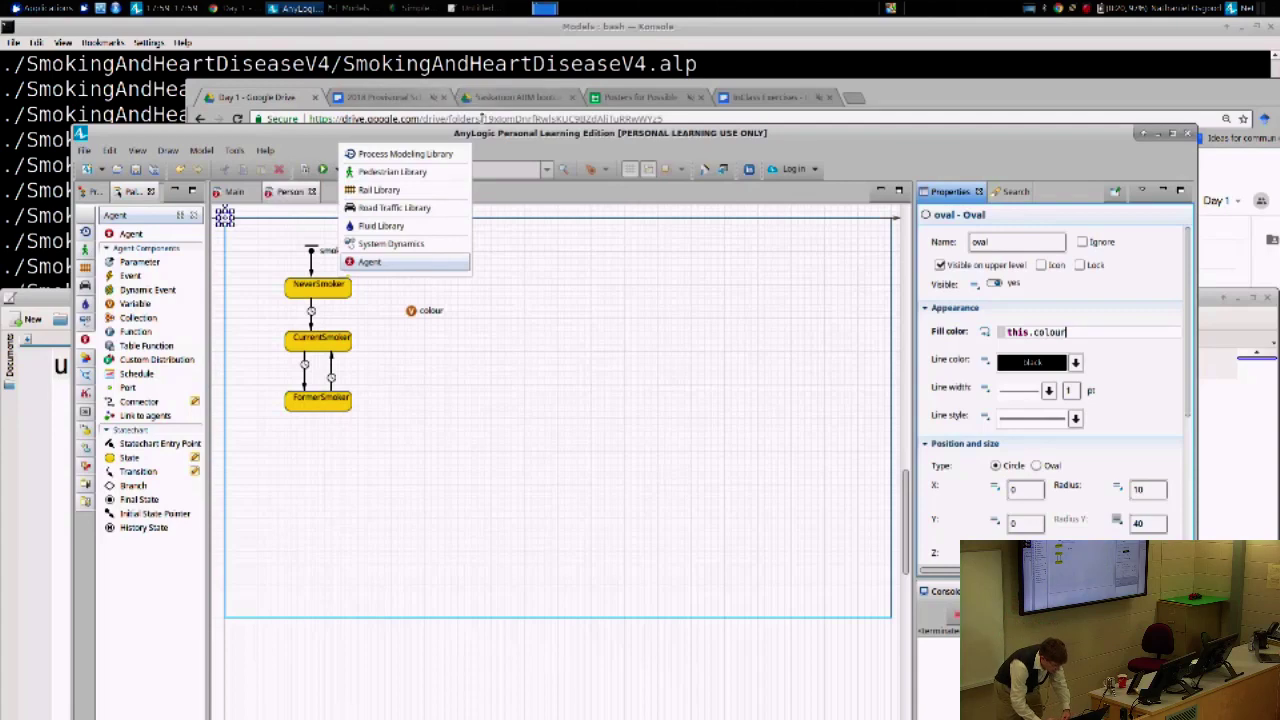
pyautogui.doubleClick(484, 134)
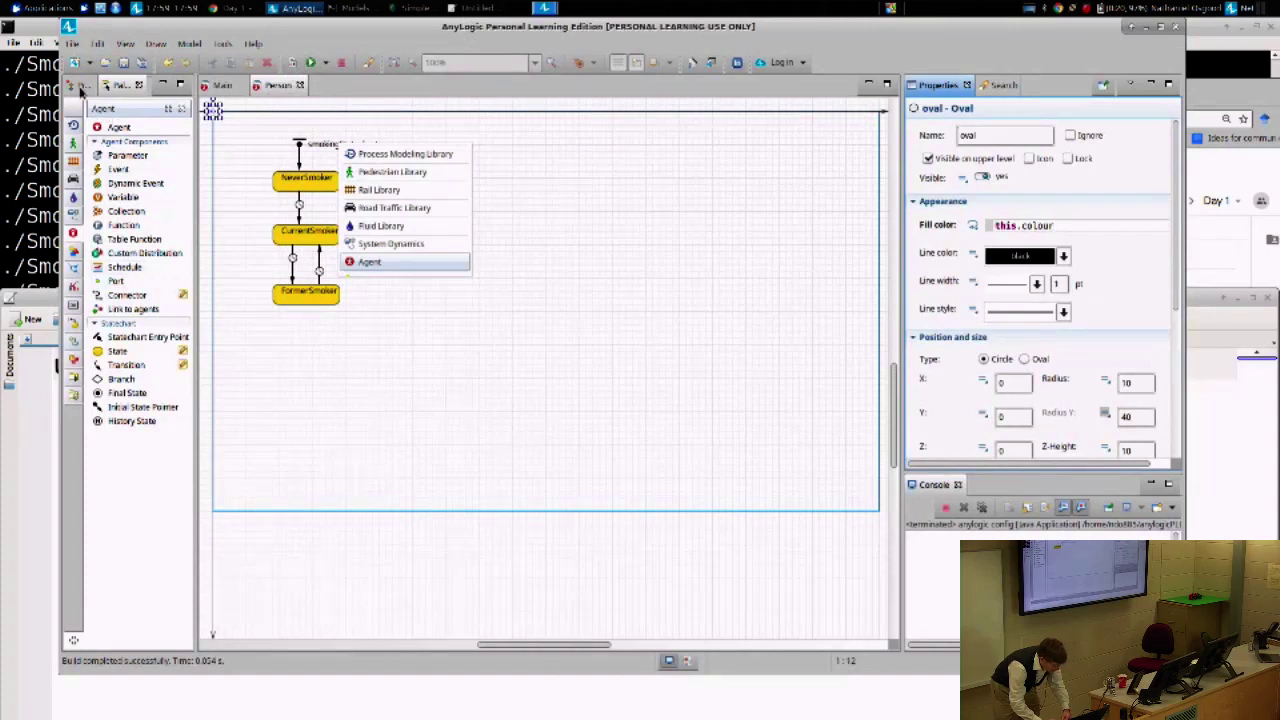
# - Run the Simulation: Main experiment to see agents as black dots, then close the run
pyautogui.click(78, 86)
pyautogui.rightClick(118, 152)
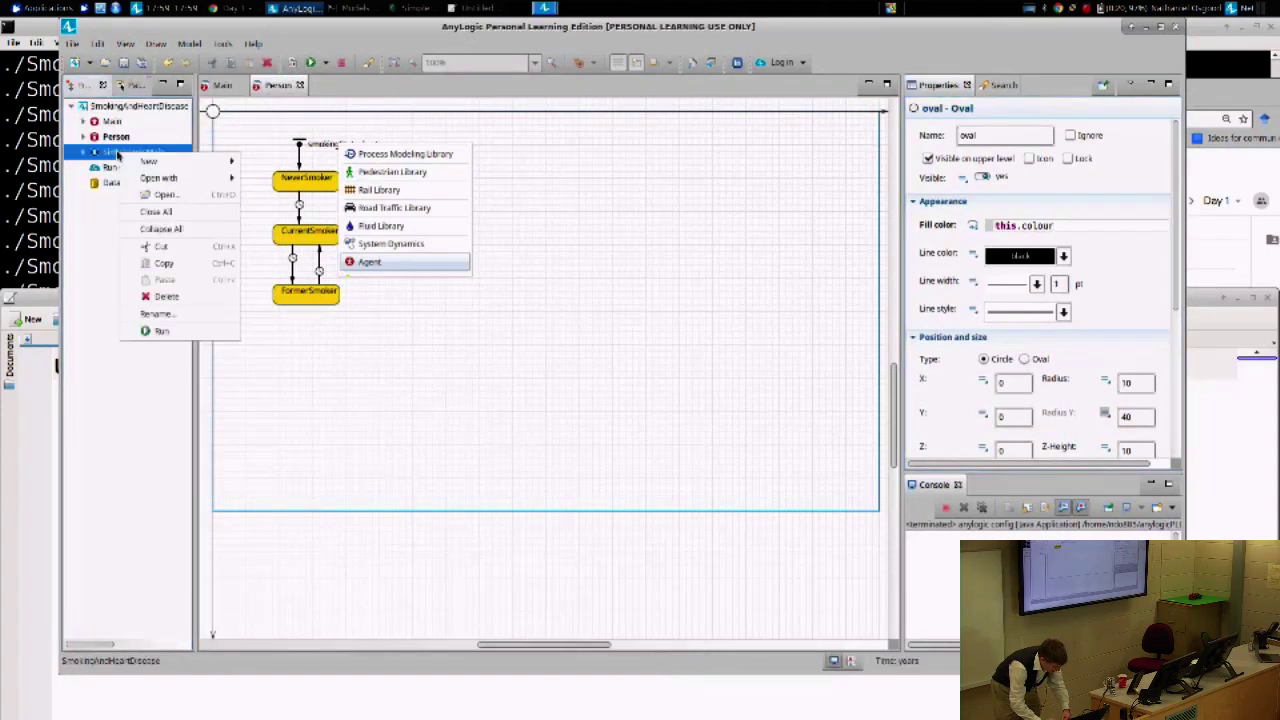
pyautogui.click(160, 330)
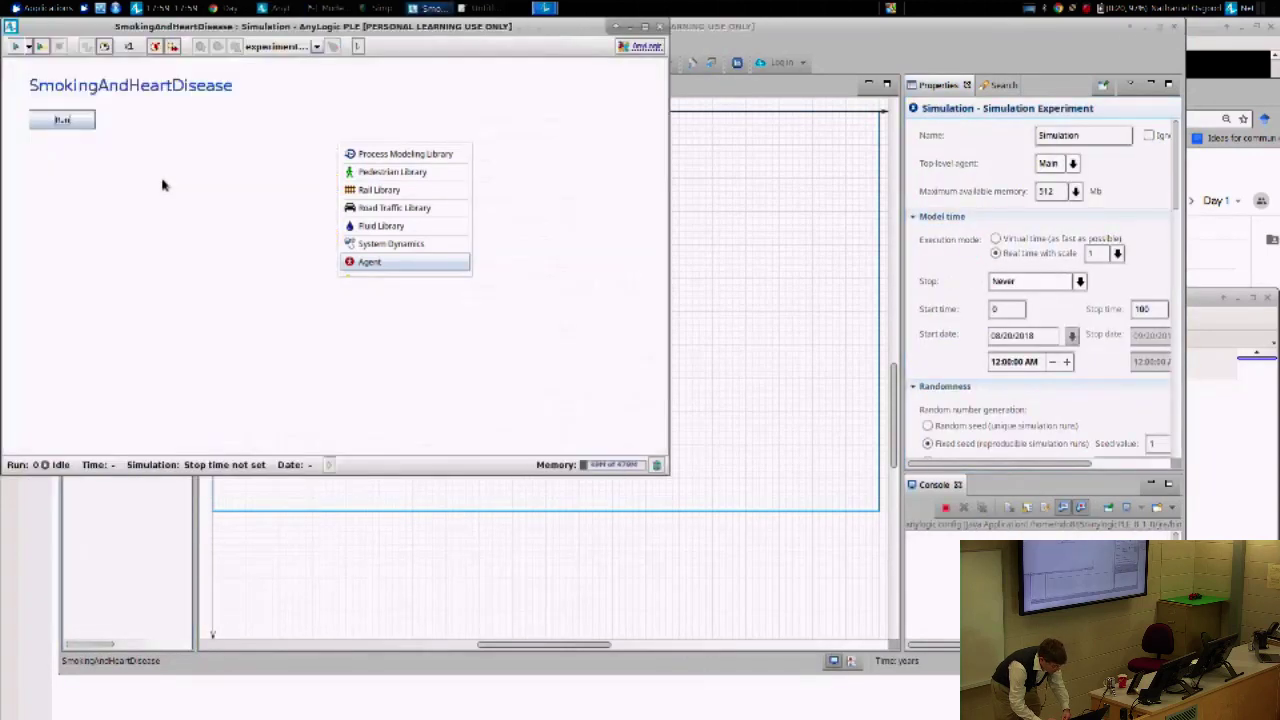
pyautogui.click(62, 119)
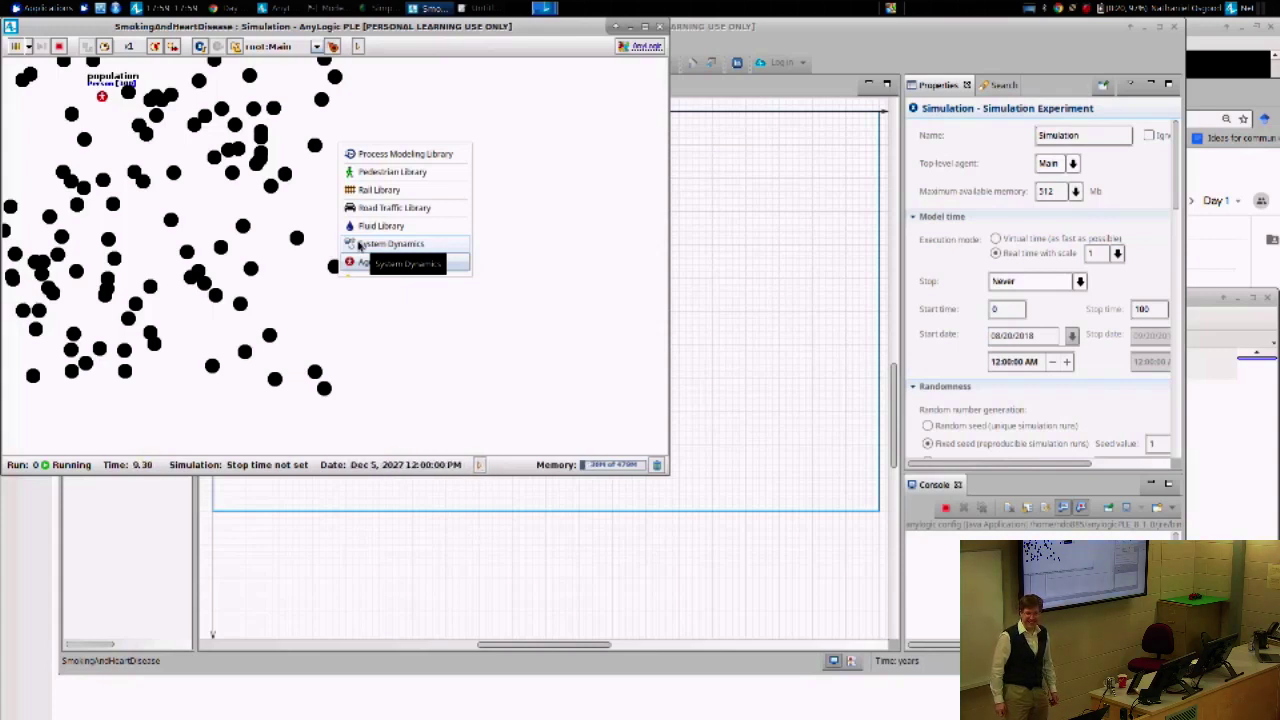
pyautogui.click(659, 26)
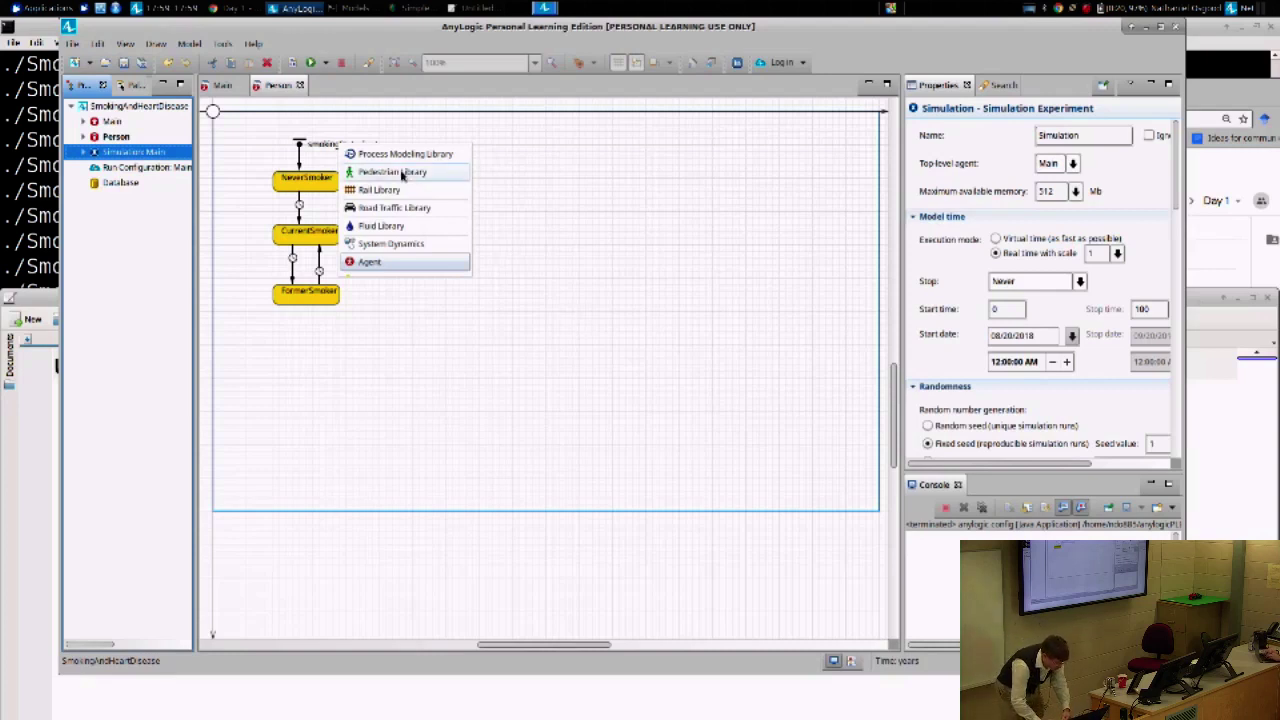
# - Give NeverSmoker the entry action this.colour = lime; and copy that code
pyautogui.click(333, 185)
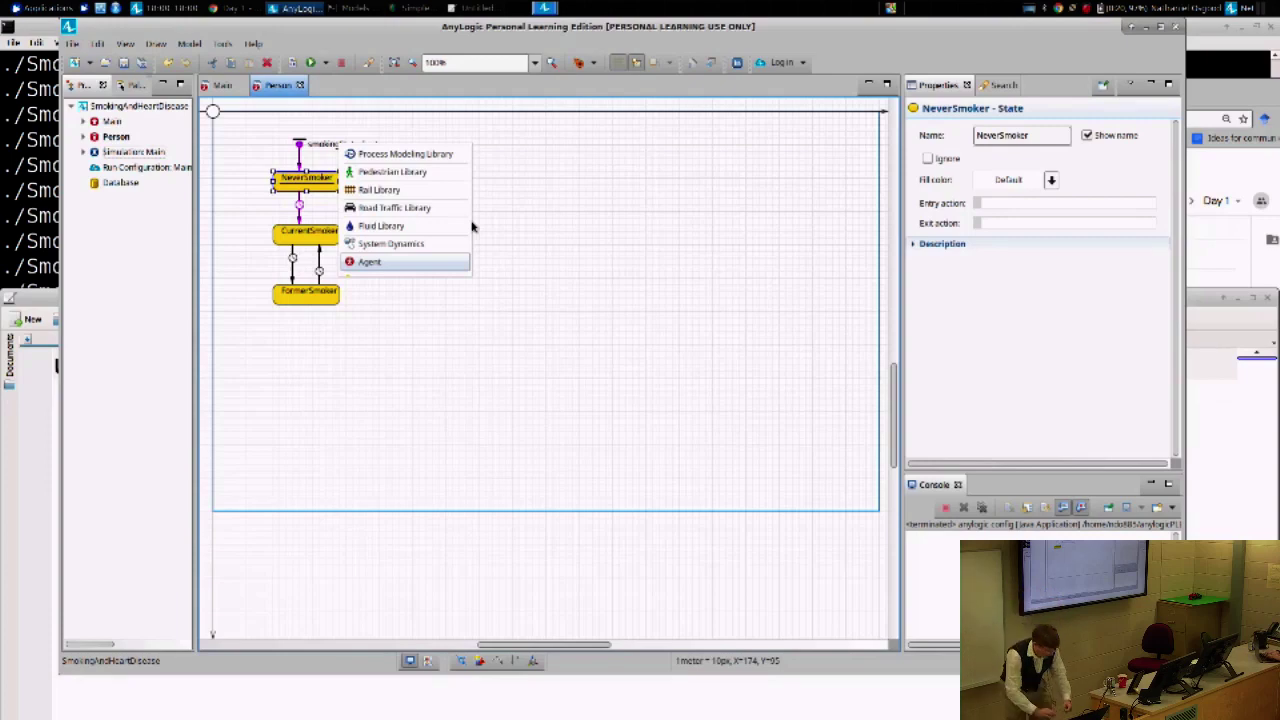
pyautogui.moveTo(349, 29); pyautogui.dragTo(336, 134)
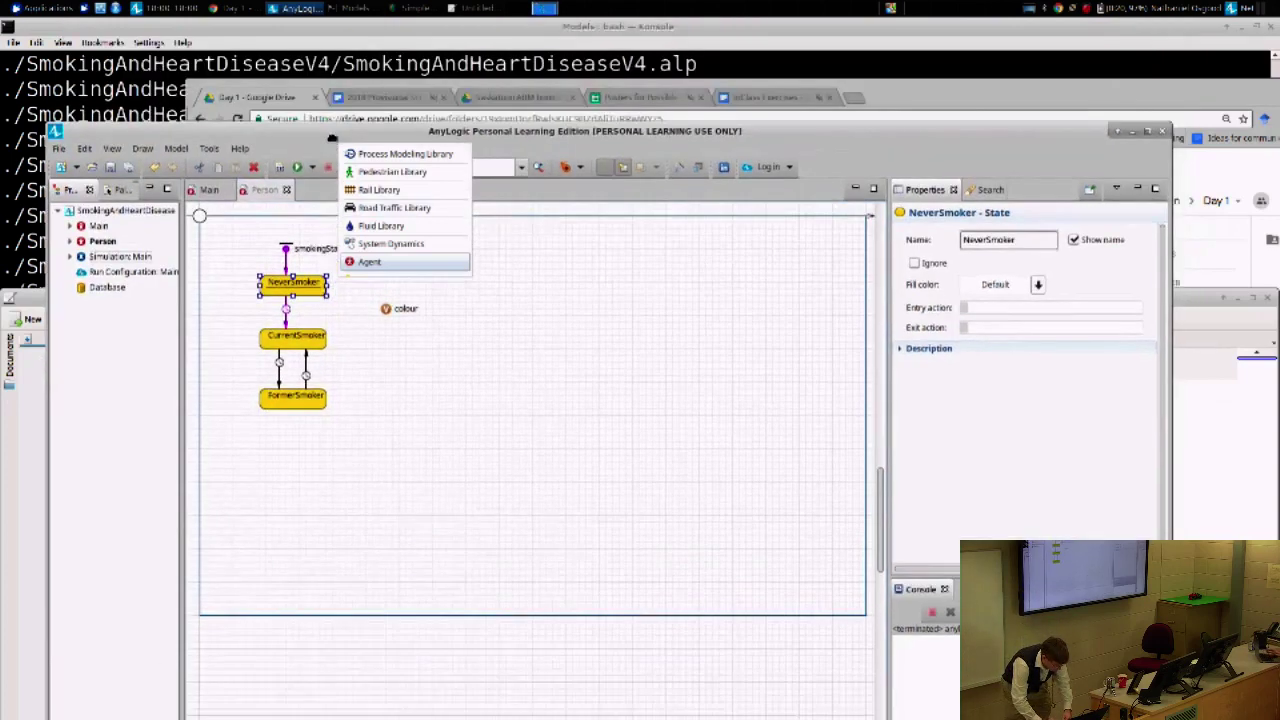
pyautogui.click(1008, 307)
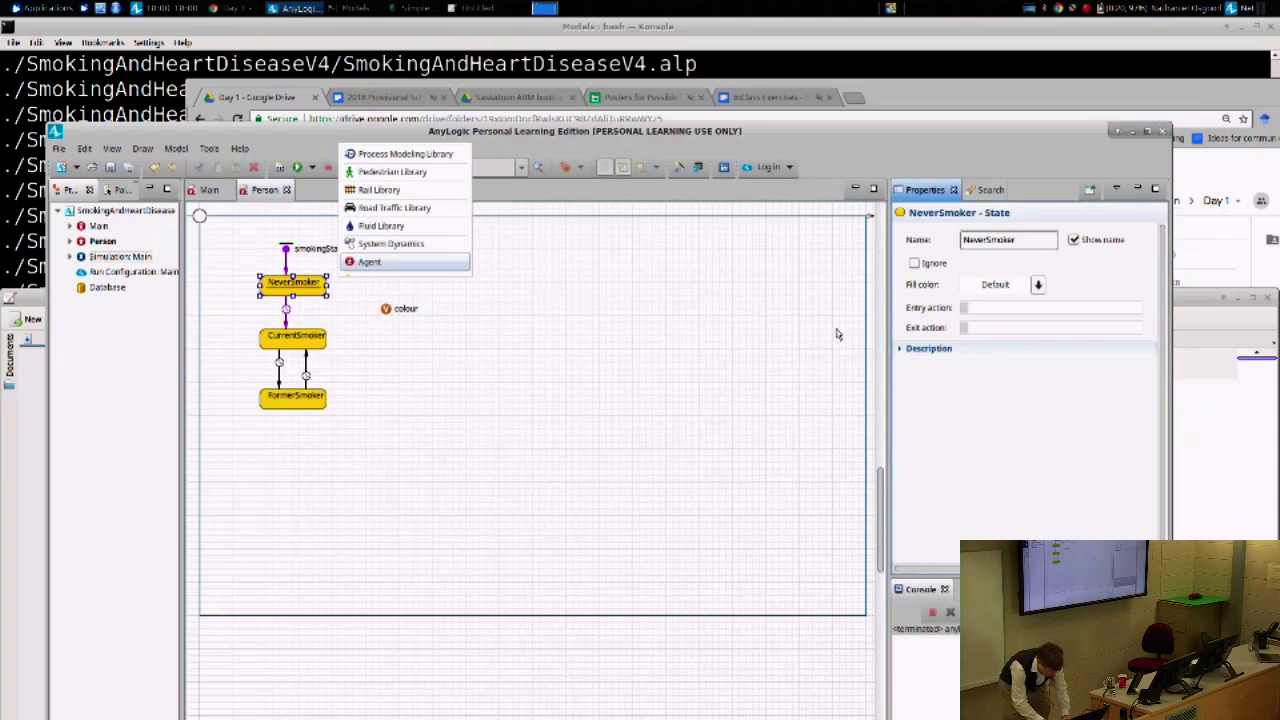
pyautogui.write('this.colo')
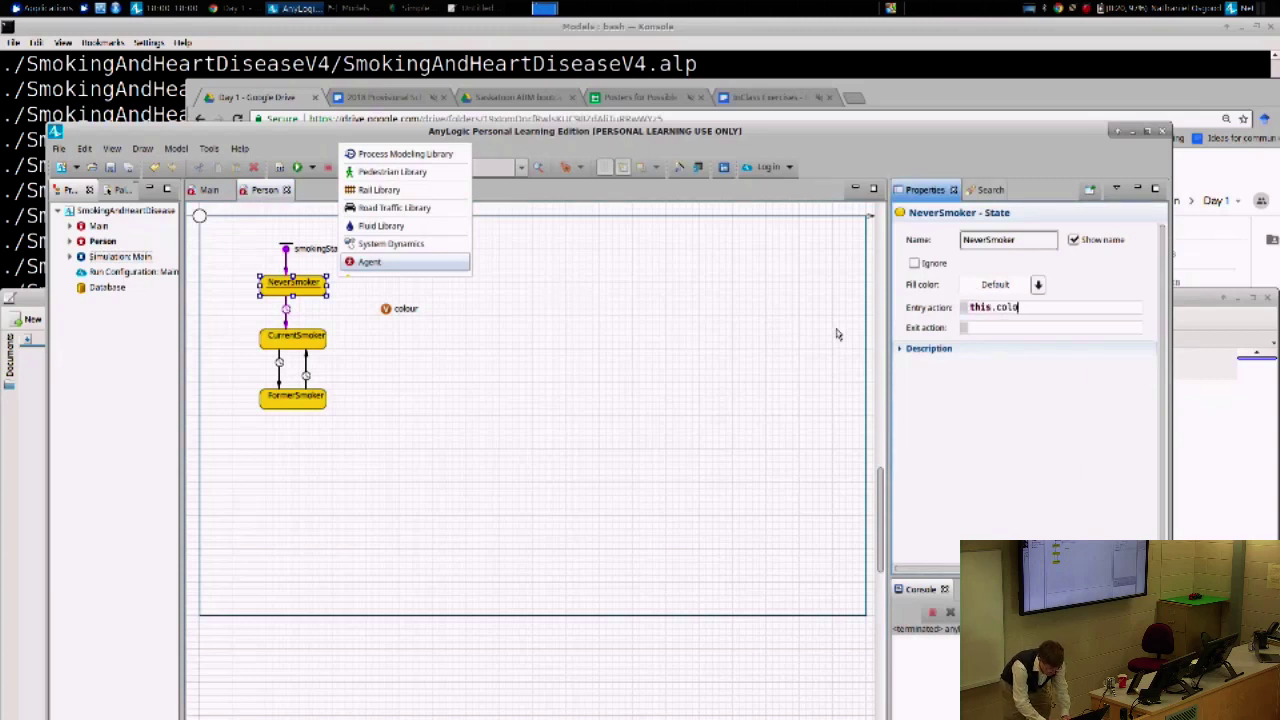
pyautogui.write('ur =')
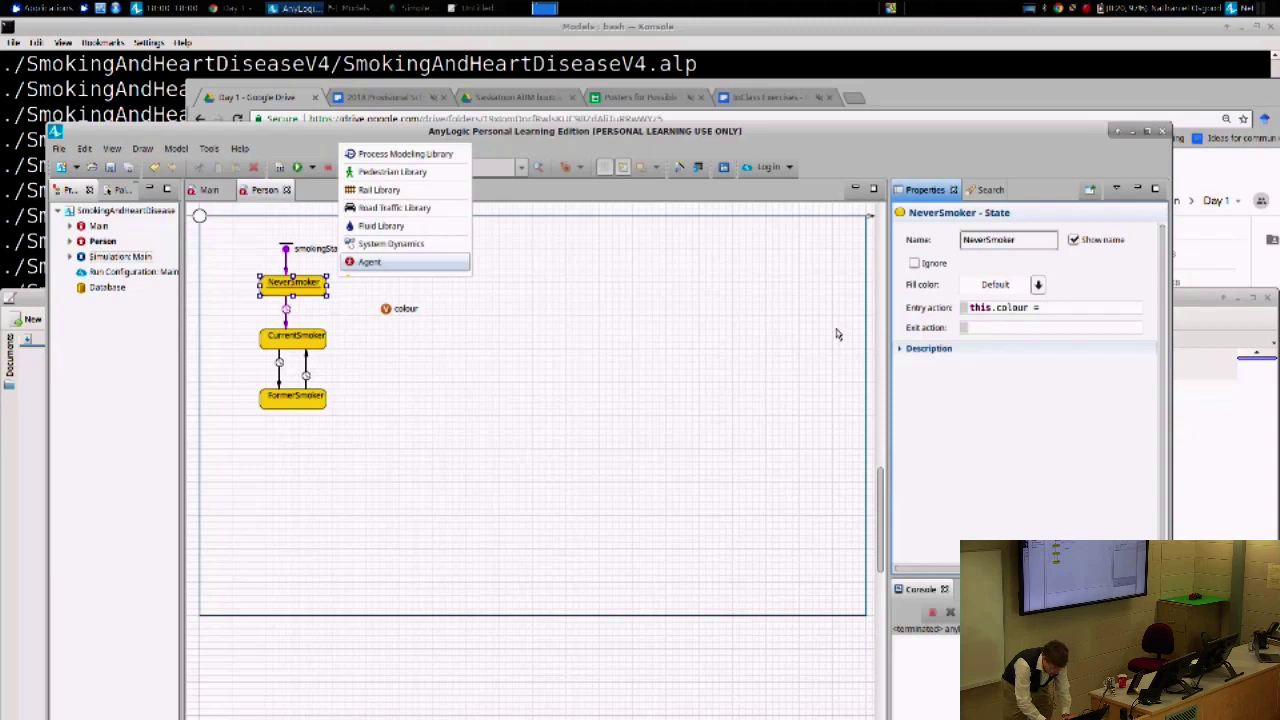
pyautogui.write('green;')
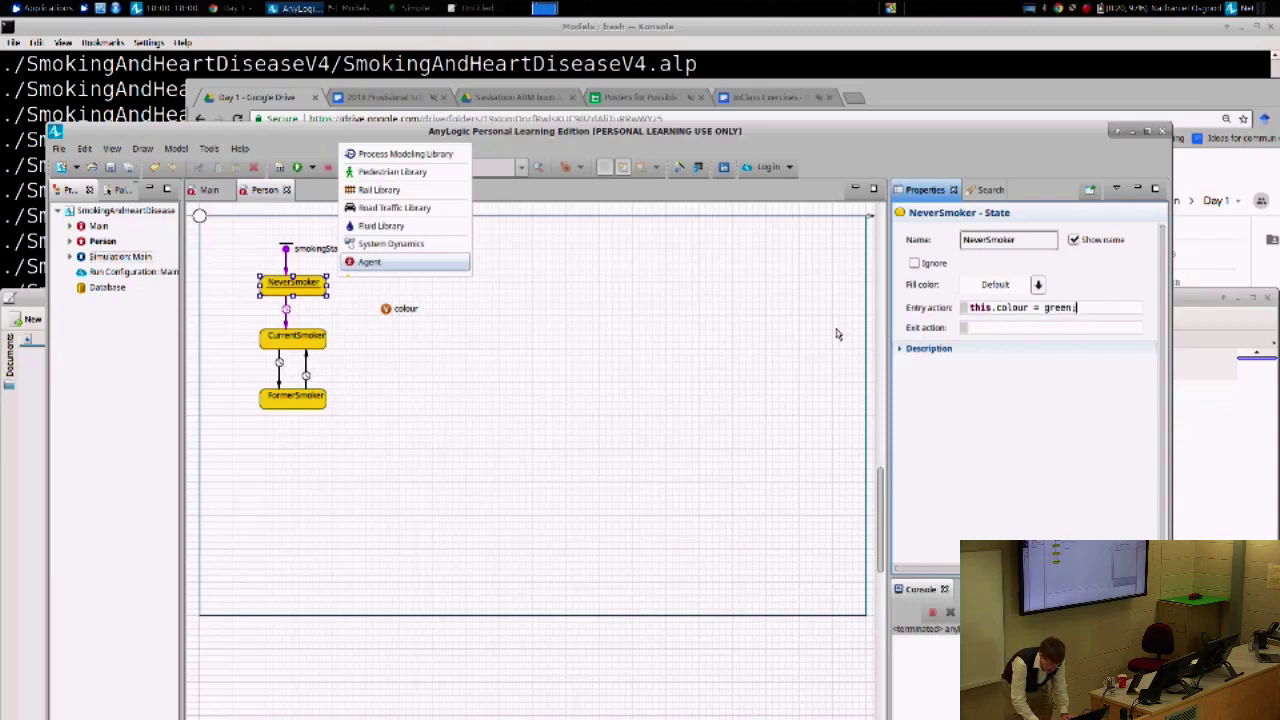
pyautogui.hotkey('ctrl', 'shift', 'Left')
pyautogui.write('lime;')
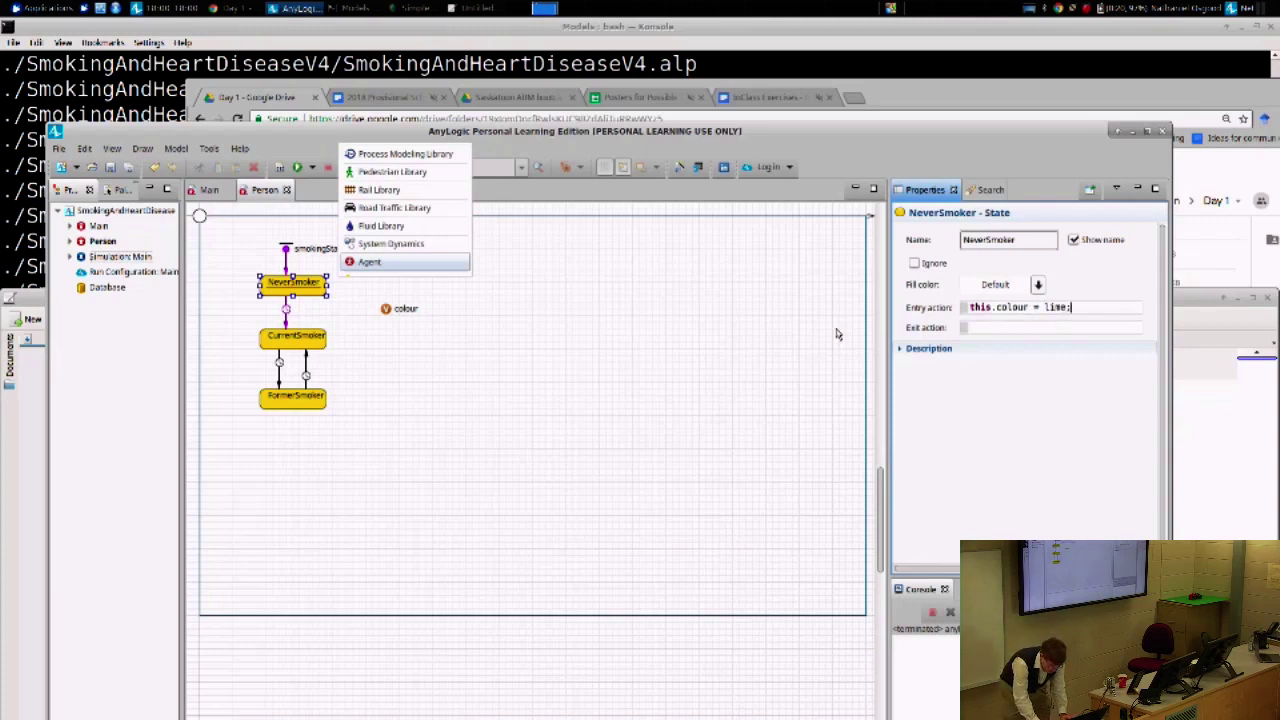
pyautogui.hotkey('ctrl', 'a')
pyautogui.hotkey('ctrl', 'c')
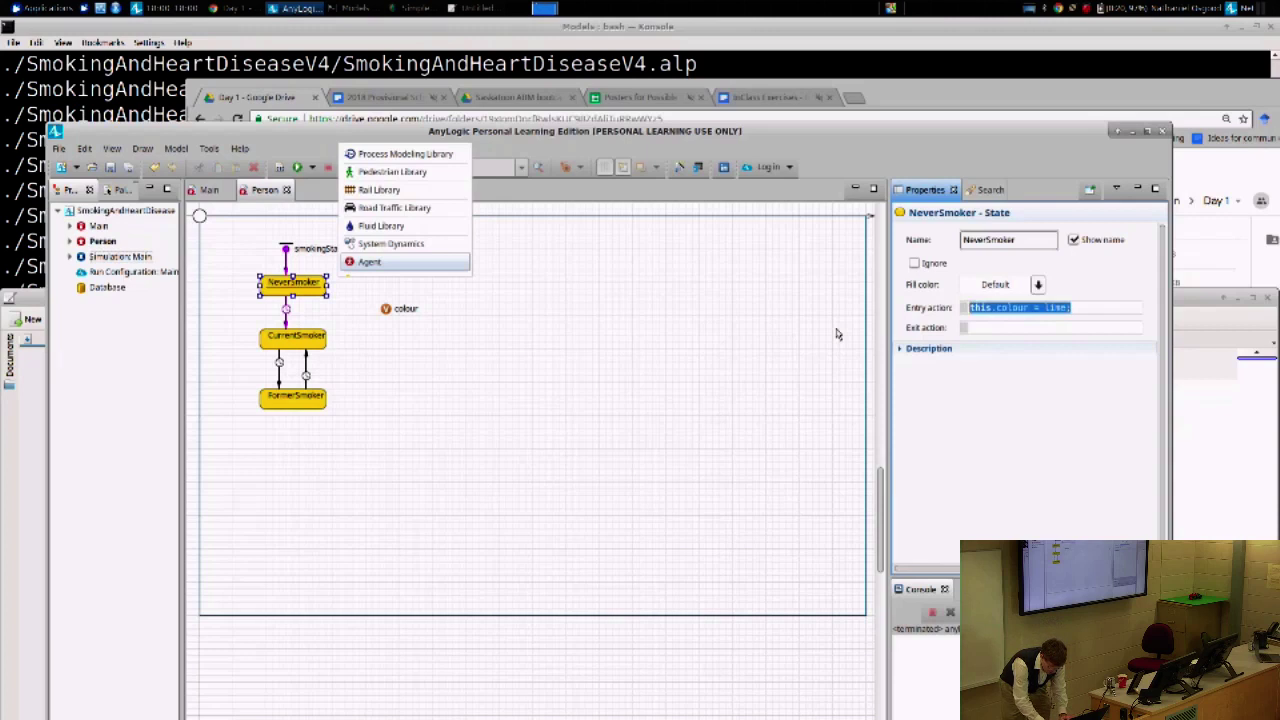
pyautogui.press('End')
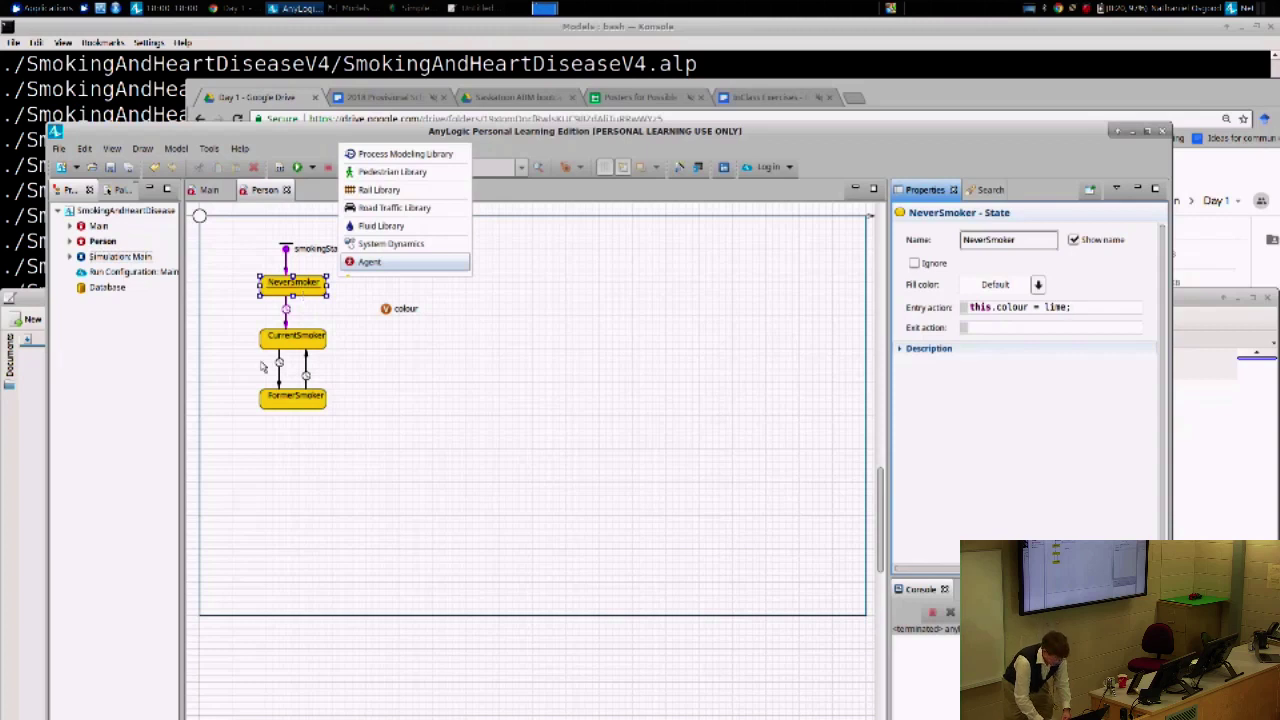
# - Paste the colour code into CurrentSmoker's entry action, changing lime to red
pyautogui.click(298, 343)
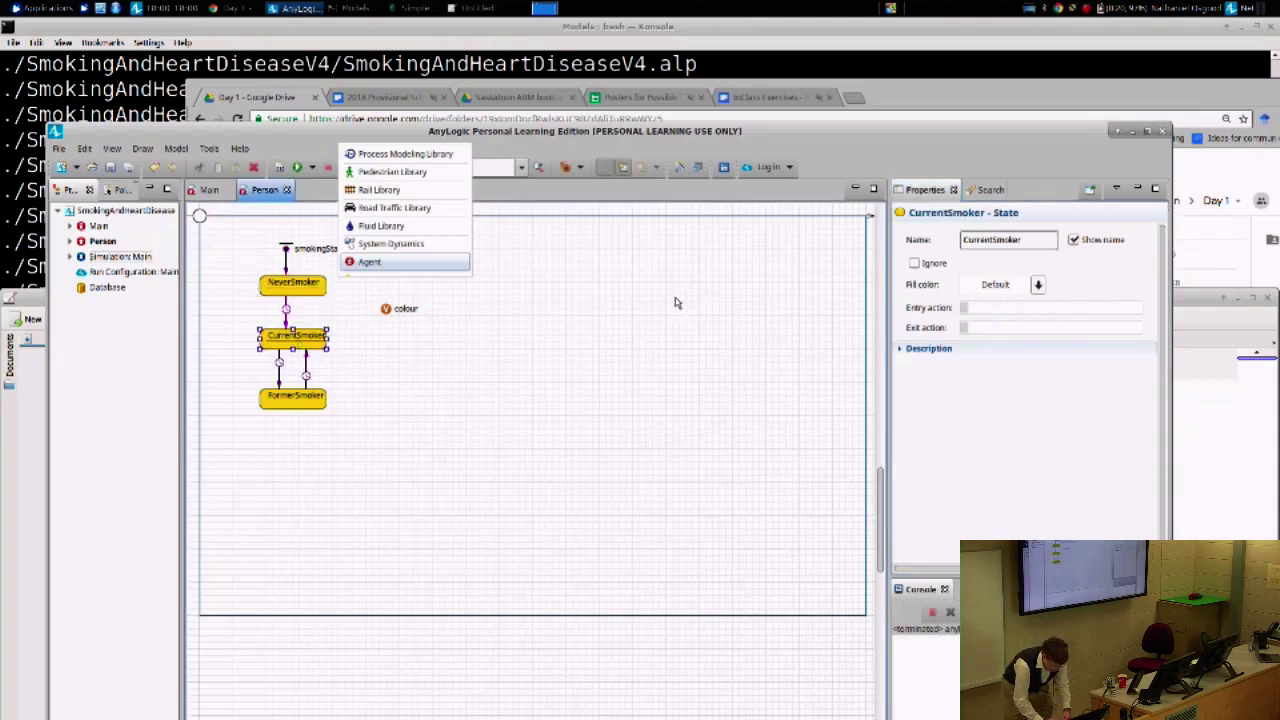
pyautogui.click(1012, 307)
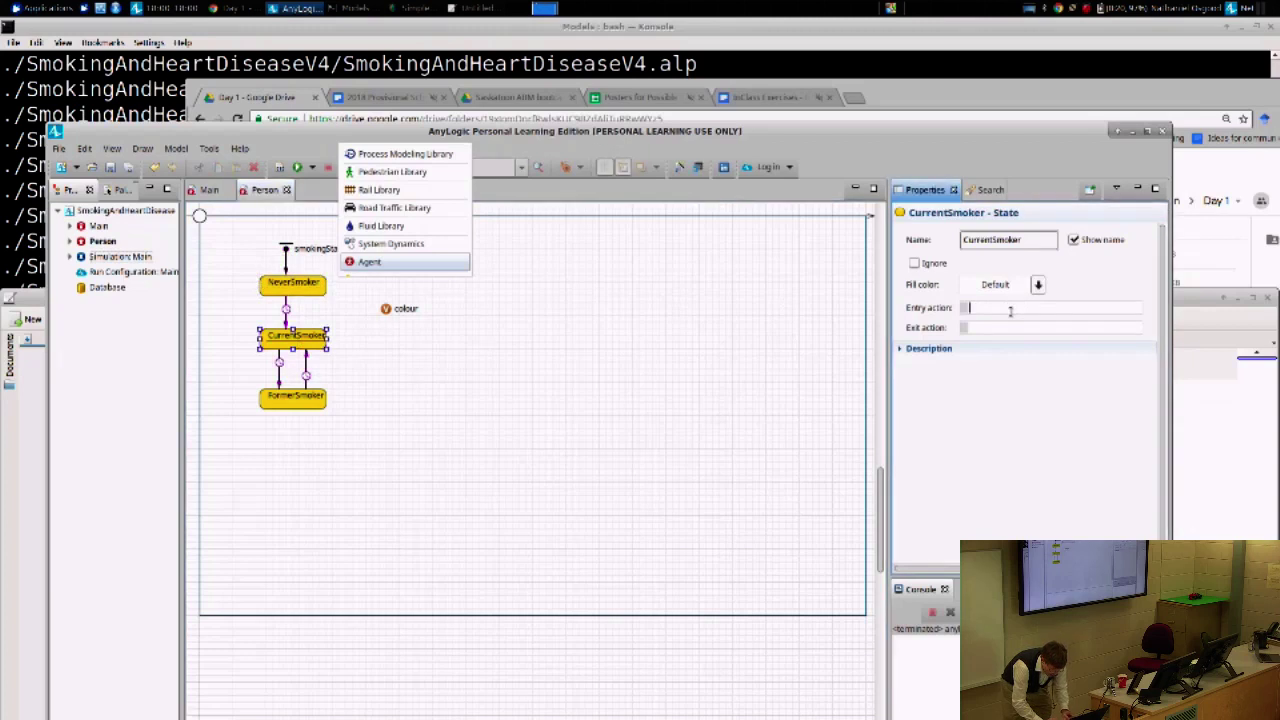
pyautogui.hotkey('ctrl', 'v')
pyautogui.press('Left')
pyautogui.press('Left')
pyautogui.press('Left')
pyautogui.press('Left')
pyautogui.press('Left')
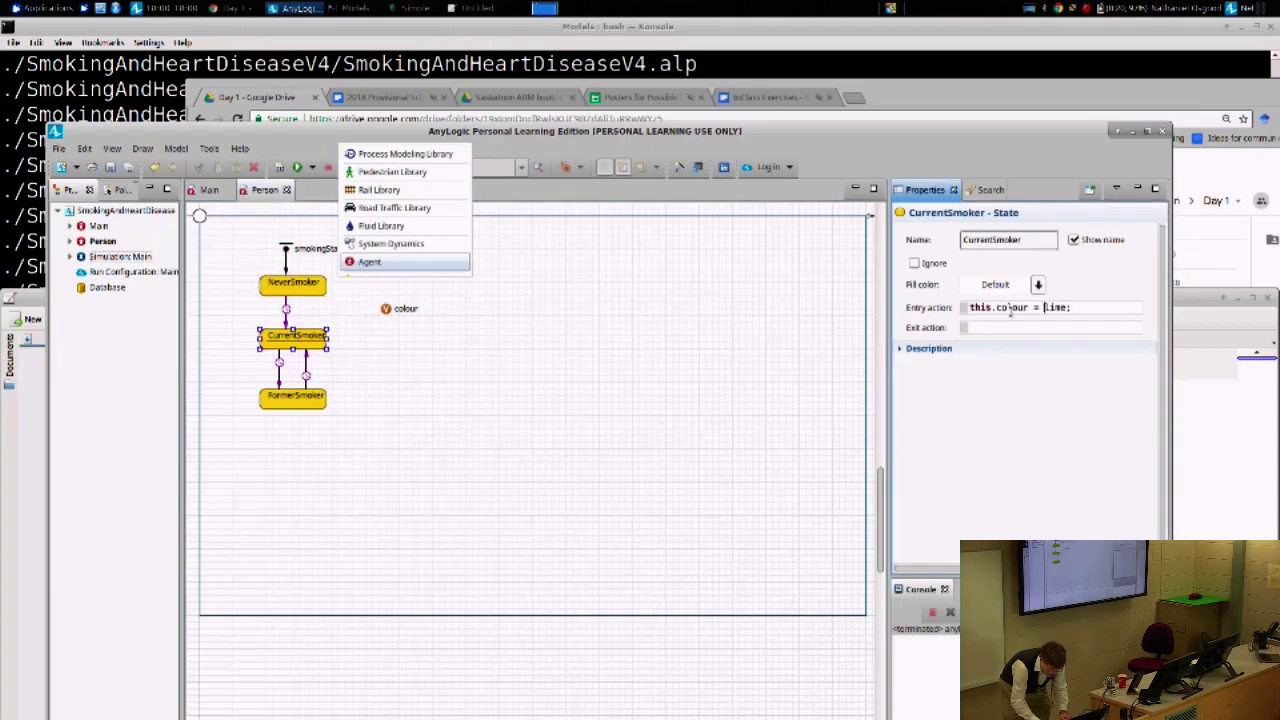
pyautogui.press('End')
pyautogui.press('Left')
pyautogui.hotkey('ctrl', 'shift', 'Left')
pyautogui.write('red')
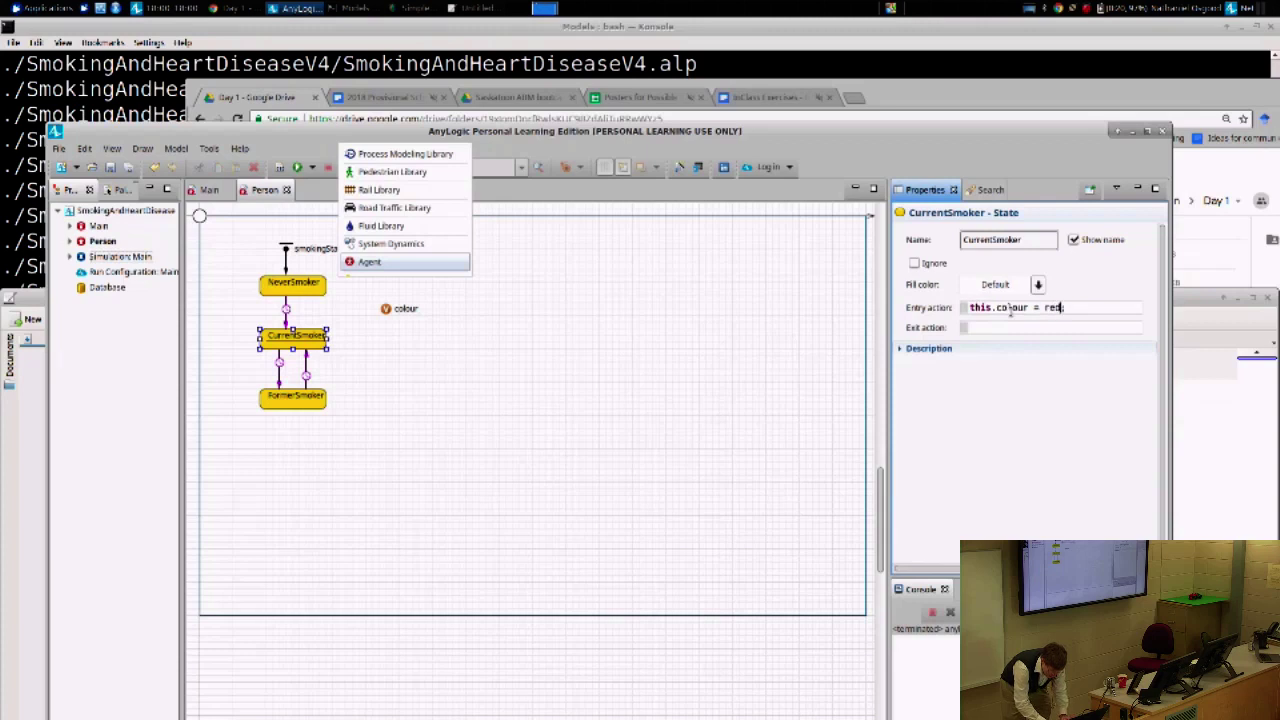
pyautogui.hotkey('ctrl', 'a')
pyautogui.hotkey('ctrl', 'c')
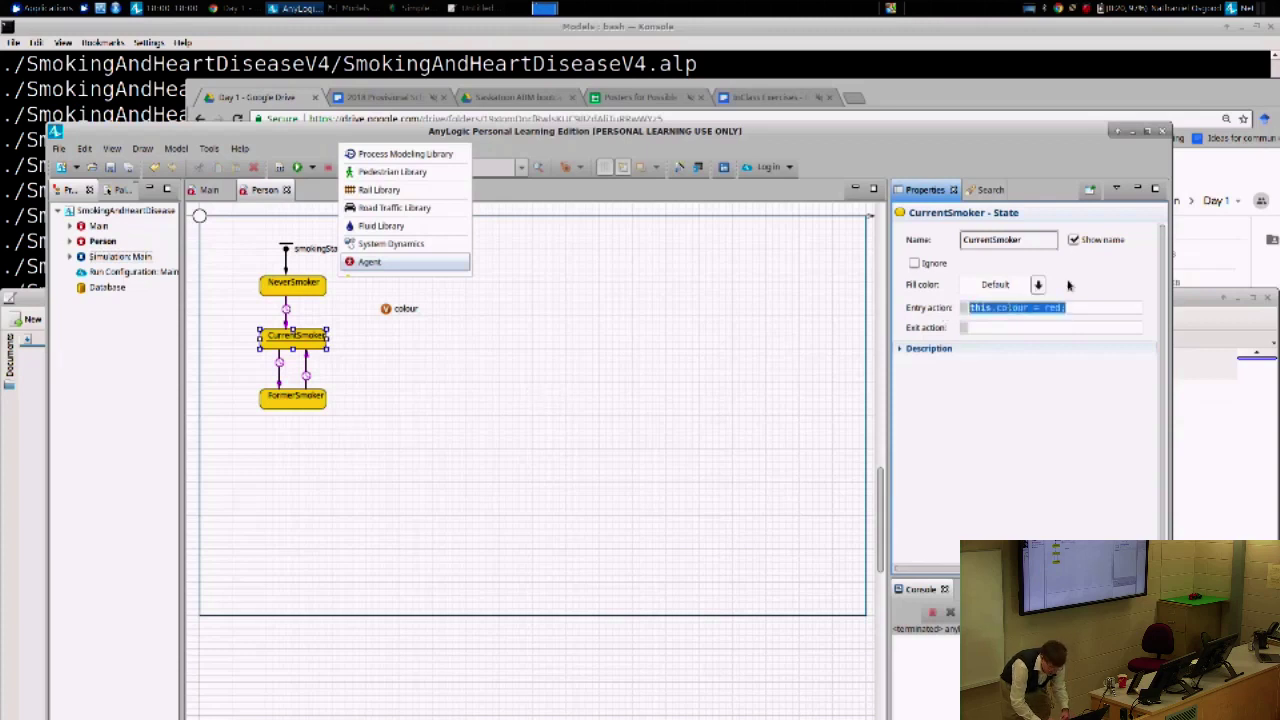
pyautogui.click(1040, 310)
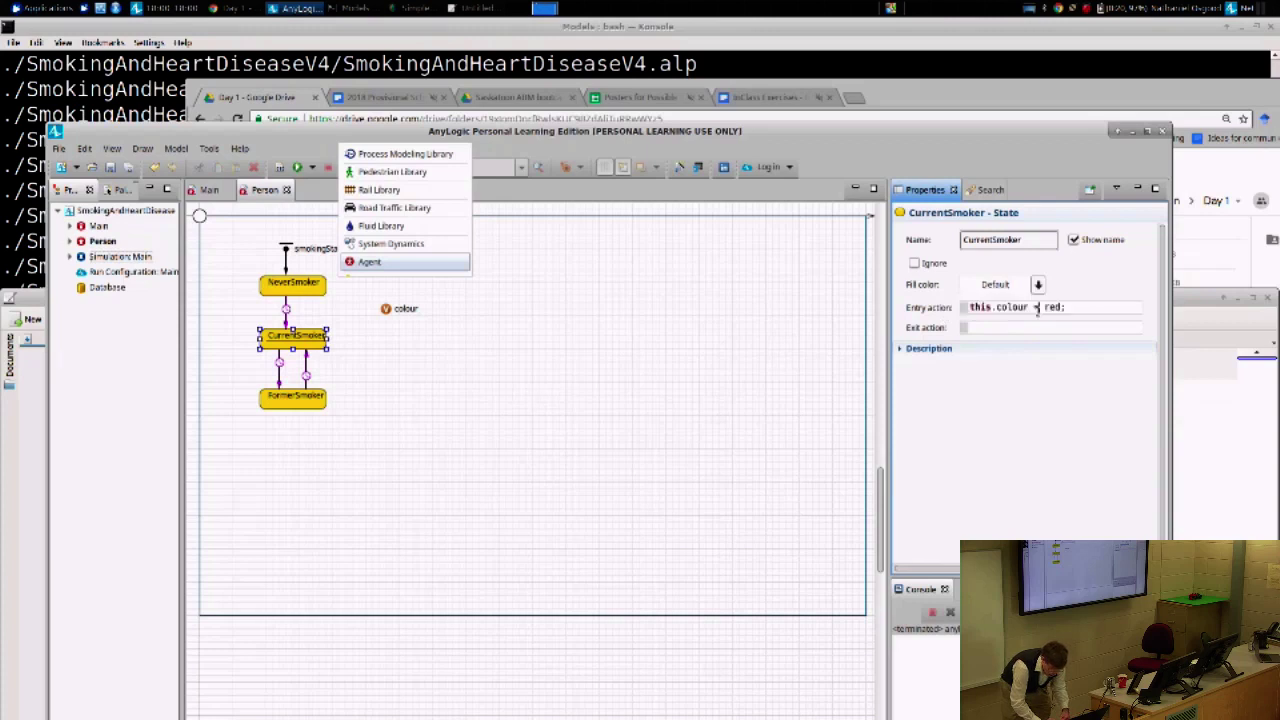
pyautogui.doubleClick(1012, 307)
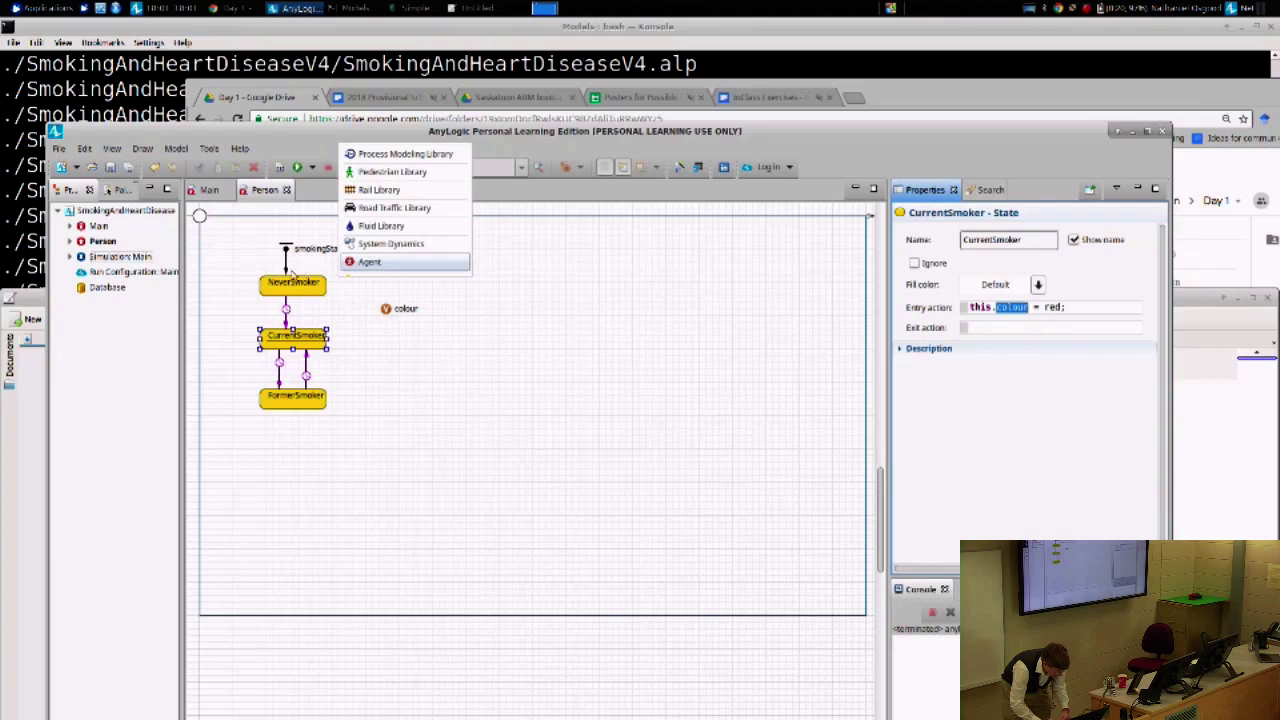
# - Review the NeverSmoker and CurrentSmoker entry actions, then select FormerSmoker
pyautogui.click(288, 288)
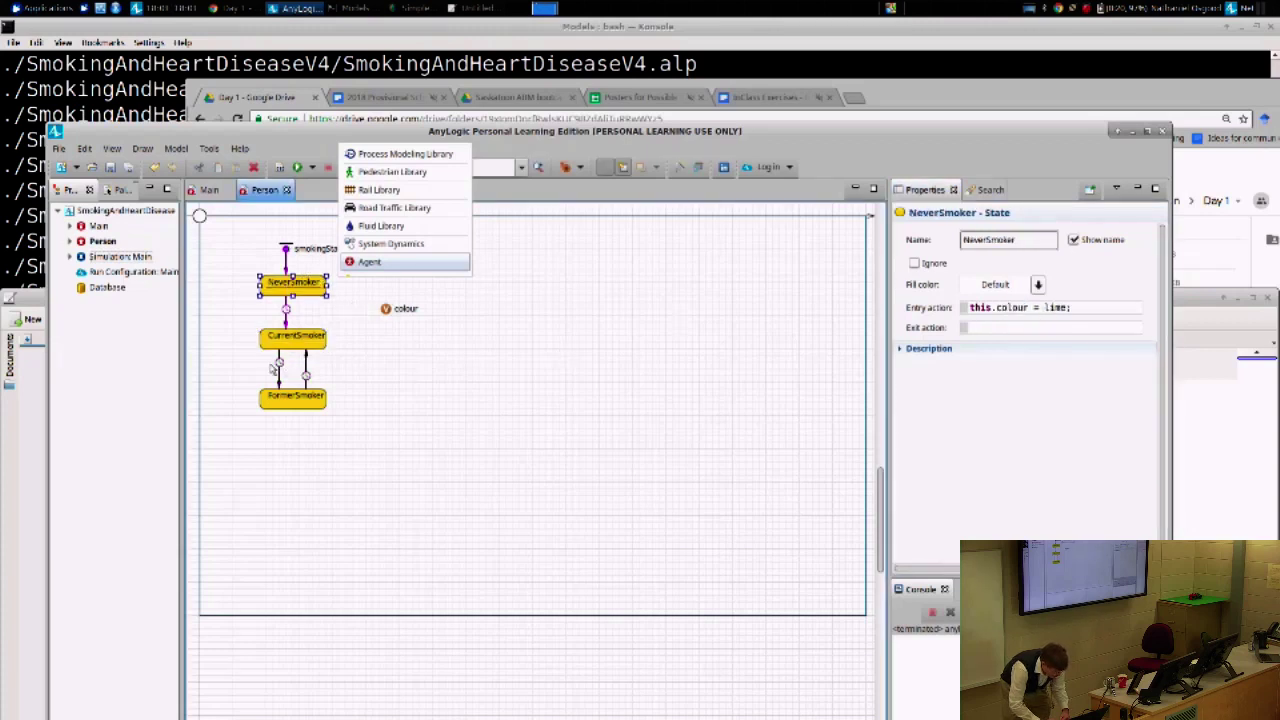
pyautogui.click(290, 340)
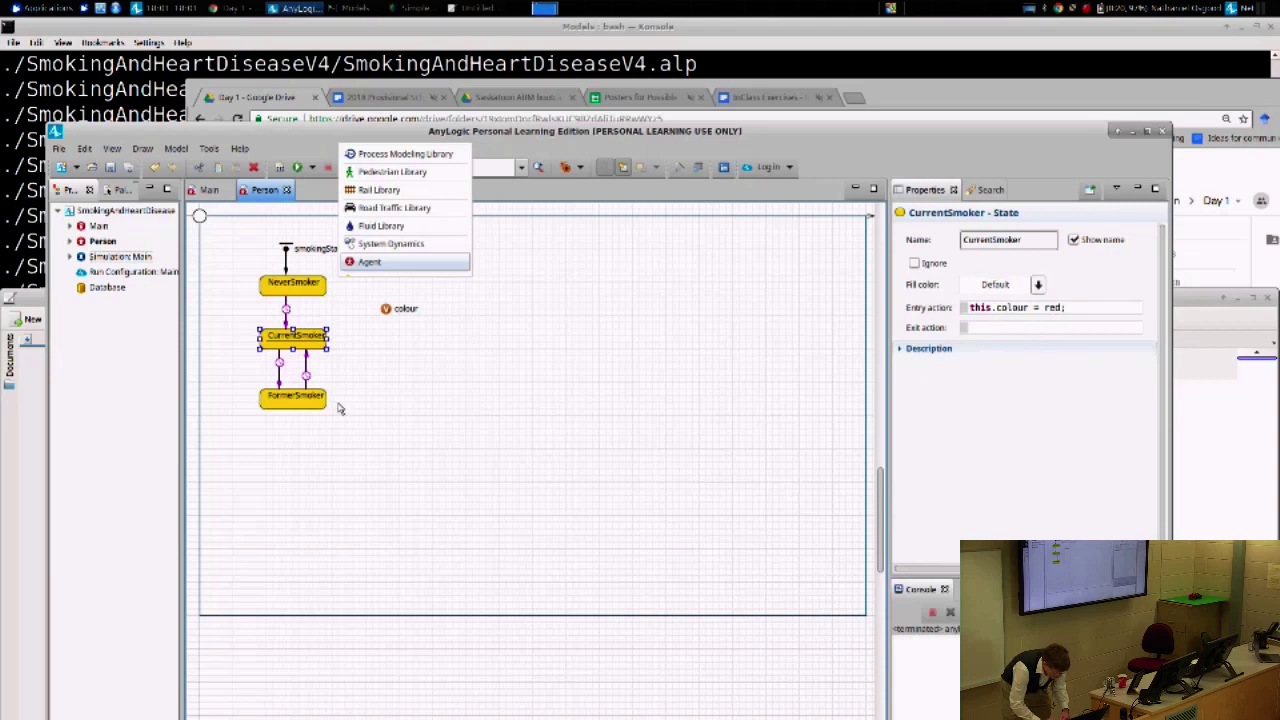
pyautogui.click(300, 400)
# - Set FormerSmoker's entry action to this.colour = gray;, build the model, and maximize the window
pyautogui.click(993, 308)
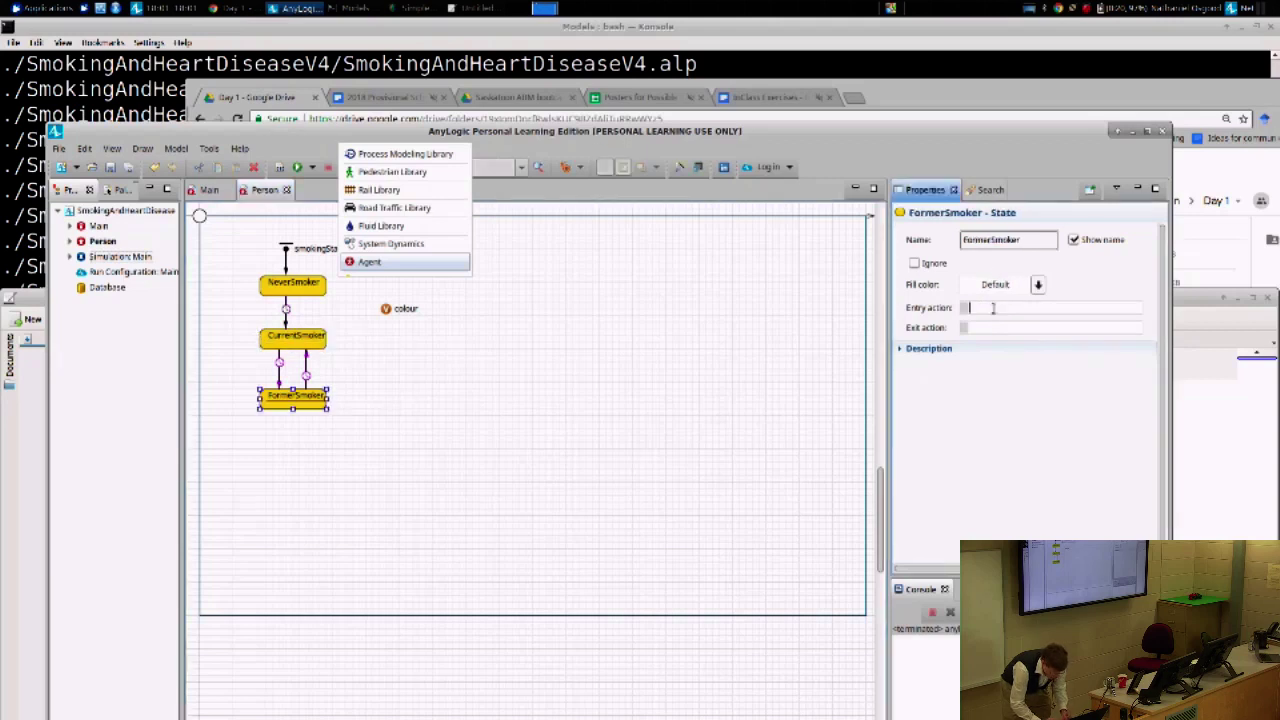
pyautogui.hotkey('ctrl', 'v')
pyautogui.press('Left')
pyautogui.hotkey('ctrl', 'shift', 'Left')
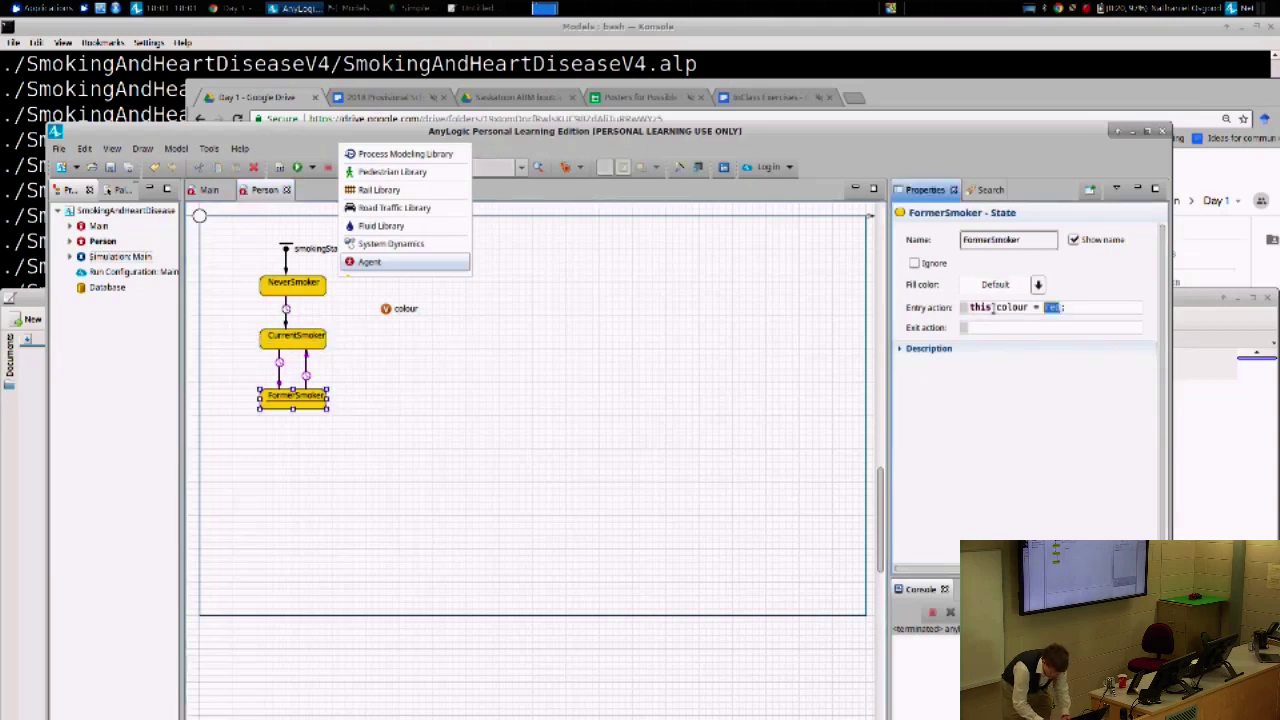
pyautogui.write('gray')
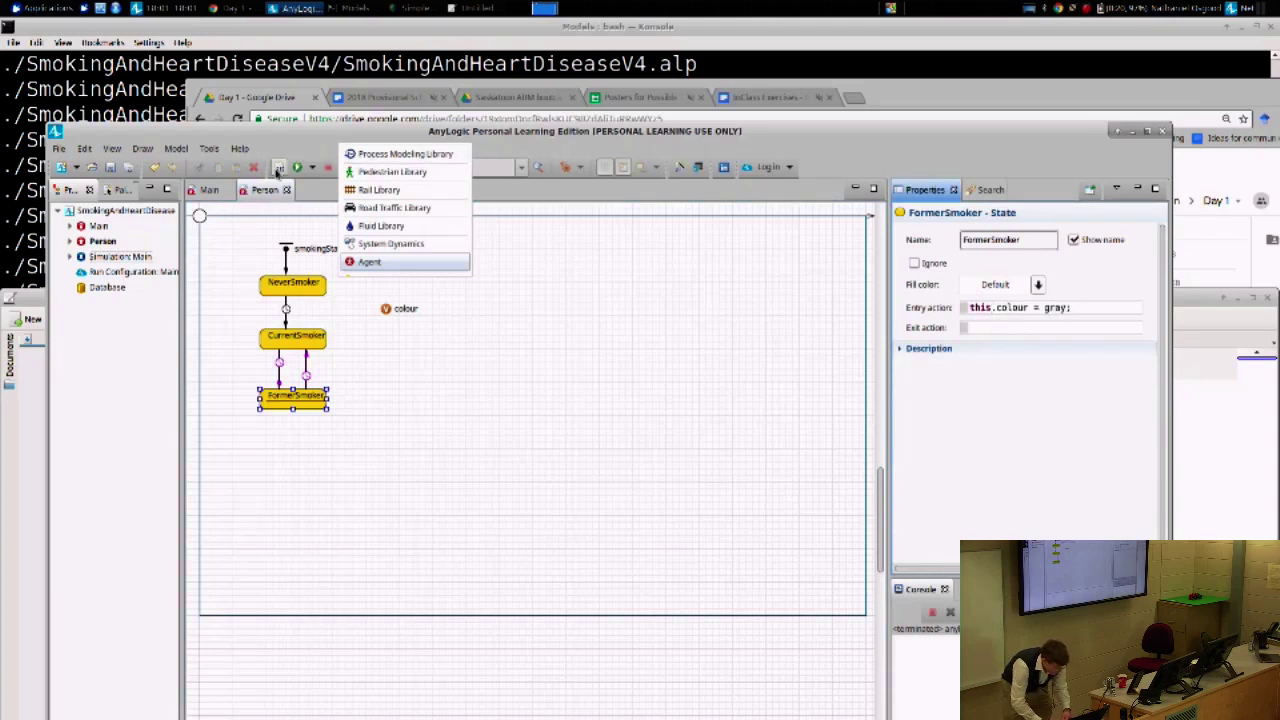
pyautogui.click(280, 168)
pyautogui.doubleClick(267, 135)
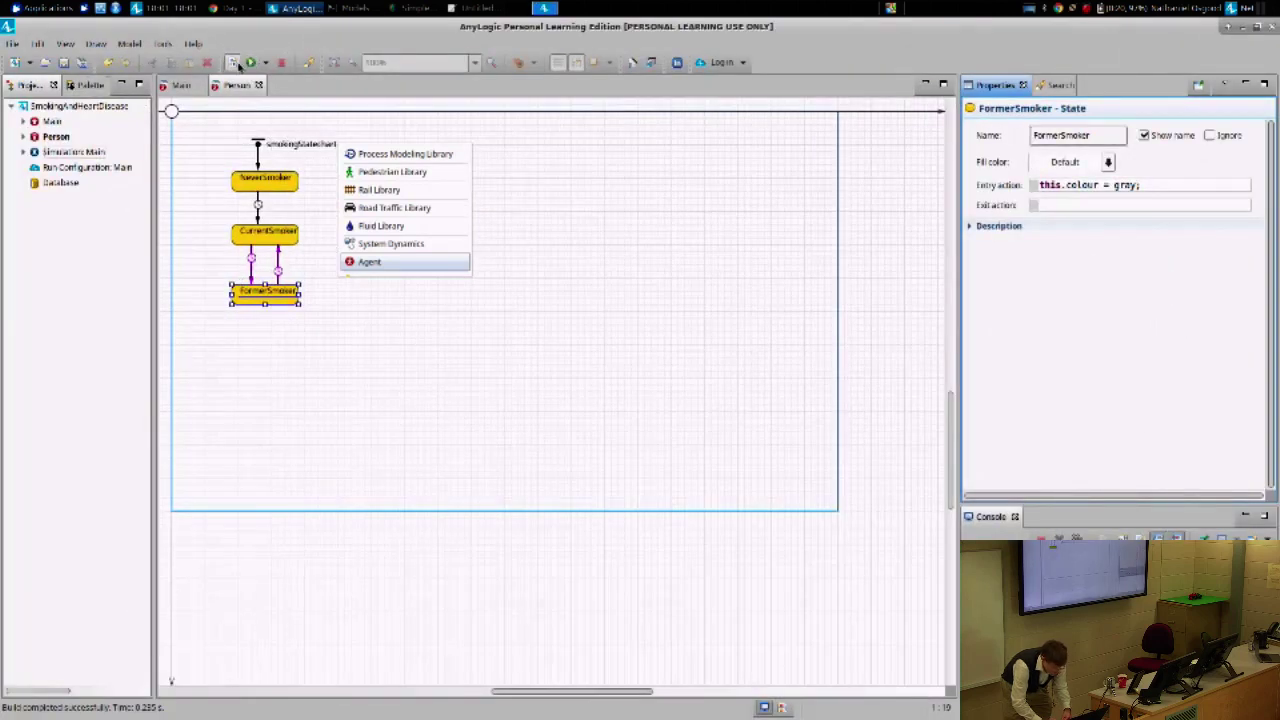
pyautogui.click(260, 182)
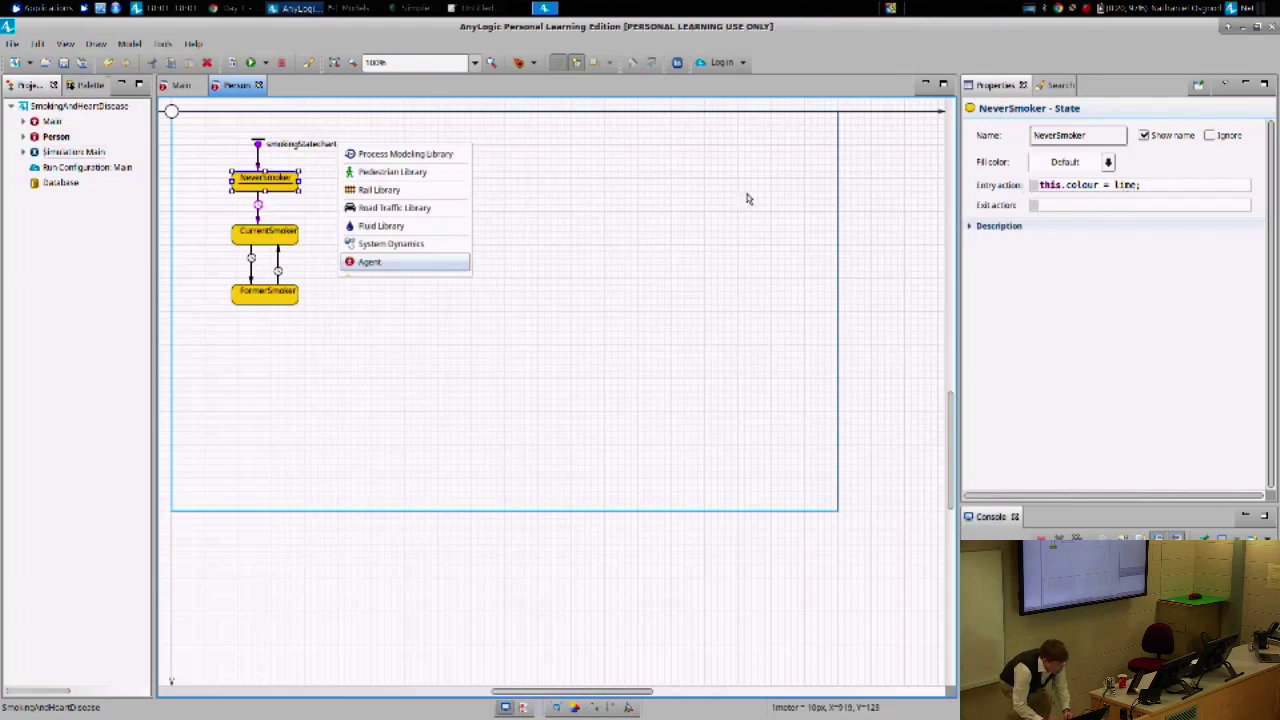
pyautogui.click(280, 248)
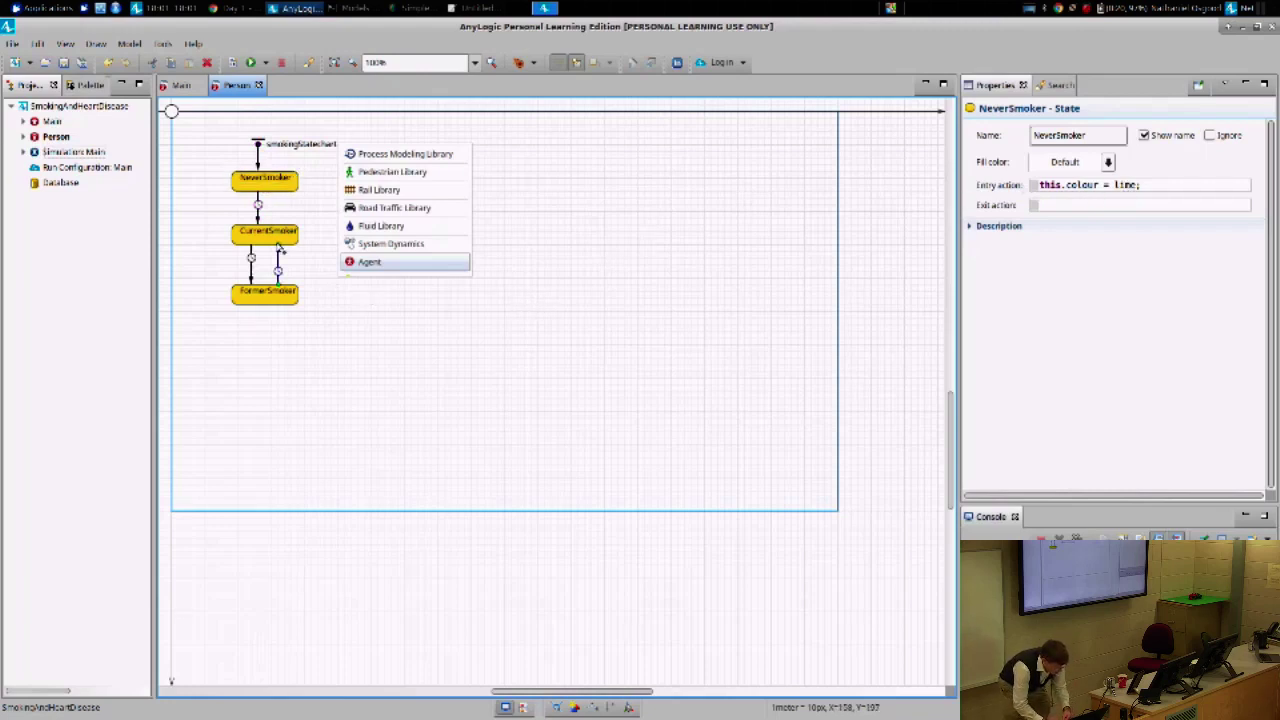
pyautogui.click(270, 236)
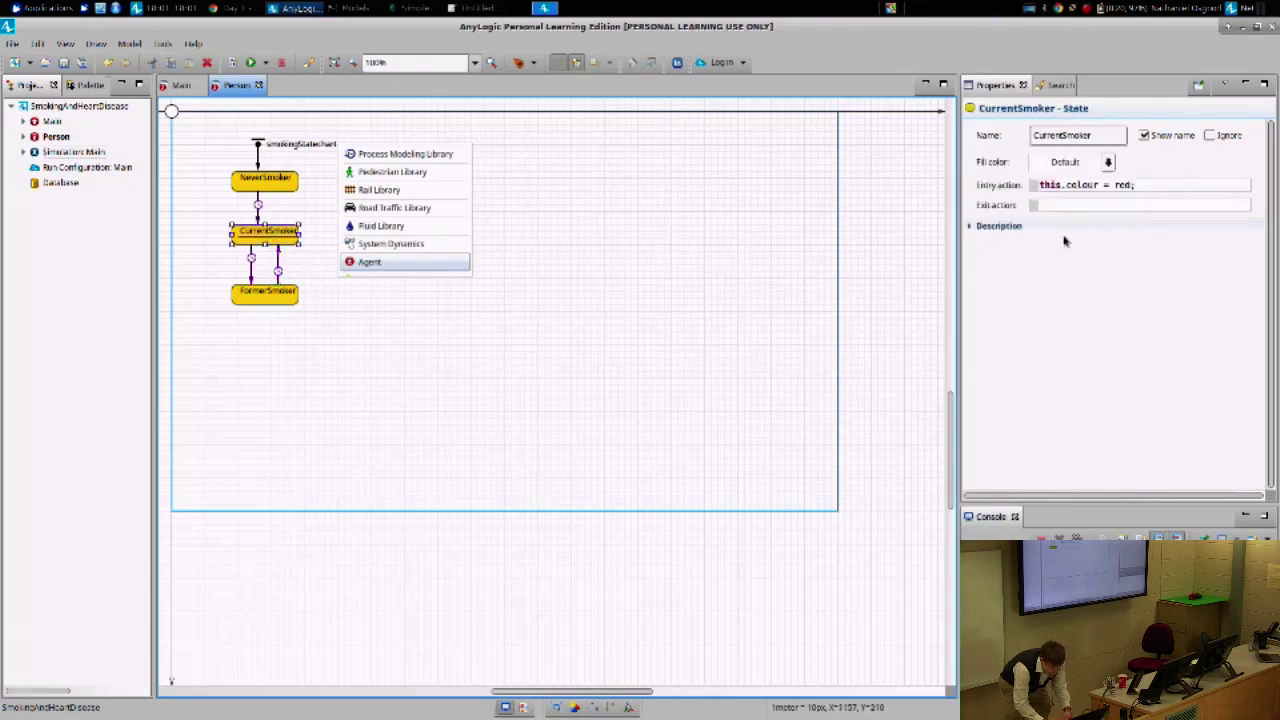
pyautogui.click(275, 295)
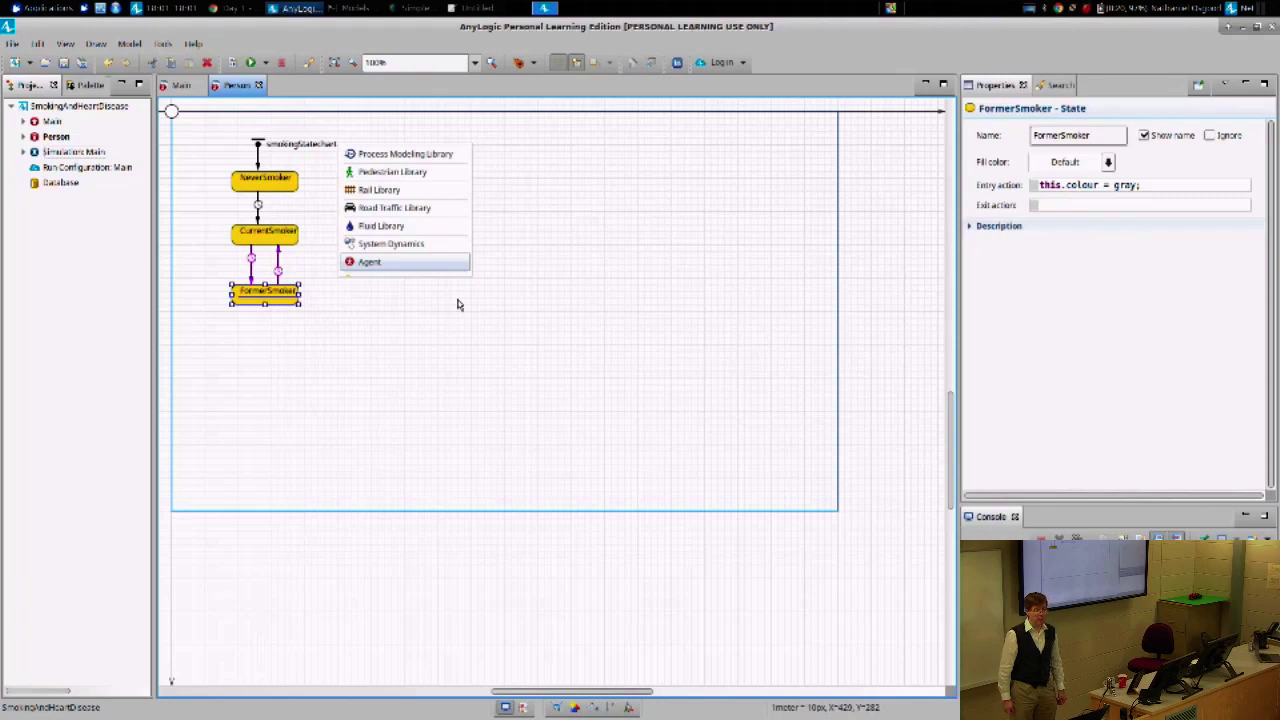
pyautogui.click(237, 64)
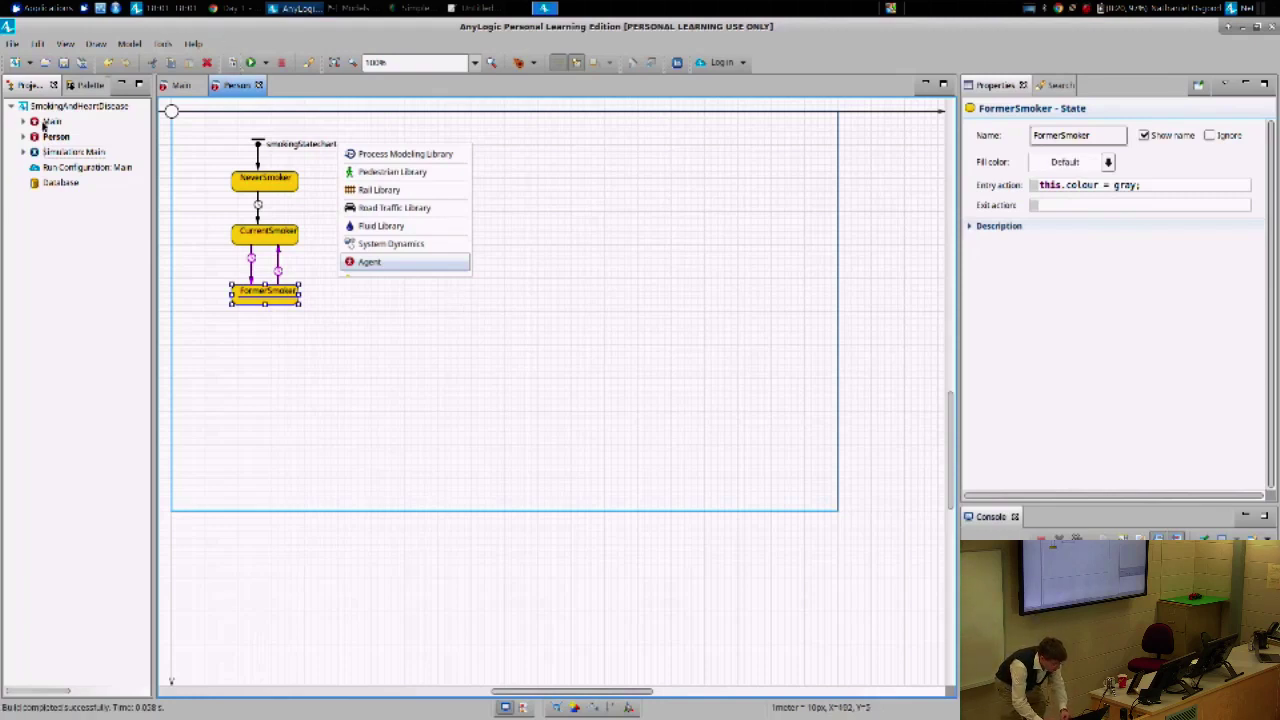
# - Test-run Simulation: Main to watch the red agents, then stop the simulation
pyautogui.rightClick(47, 153)
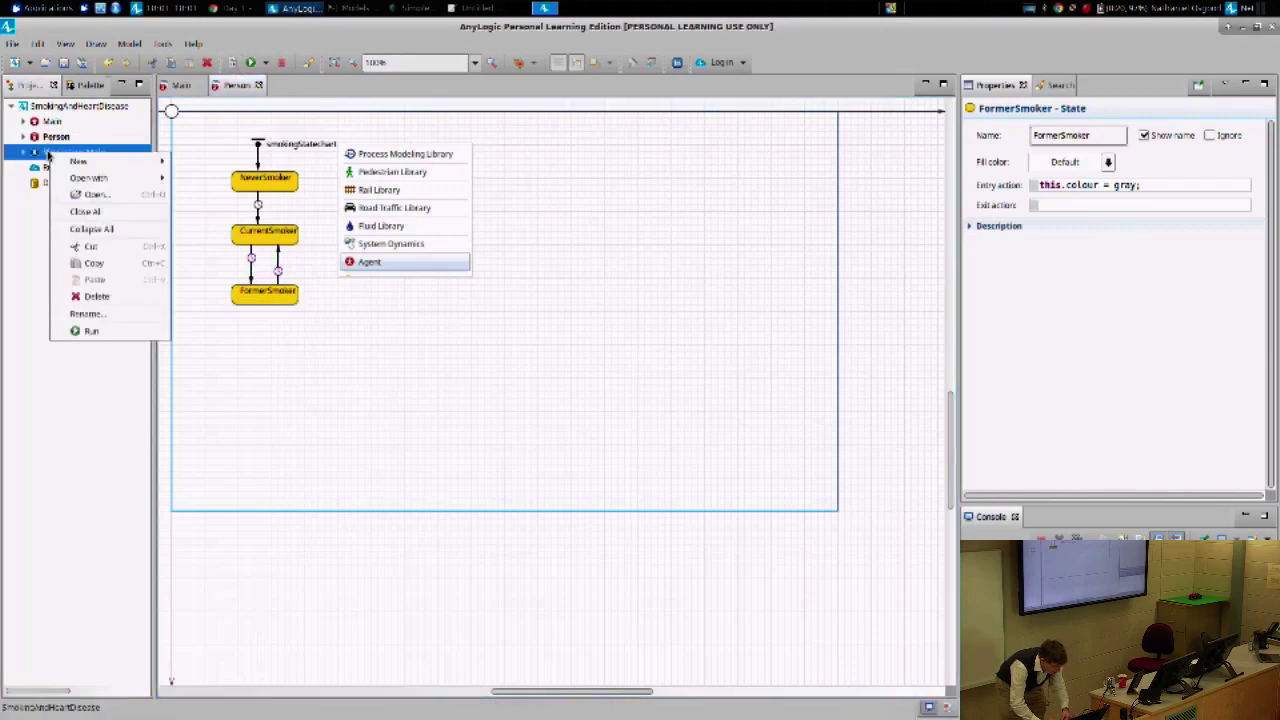
pyautogui.click(102, 330)
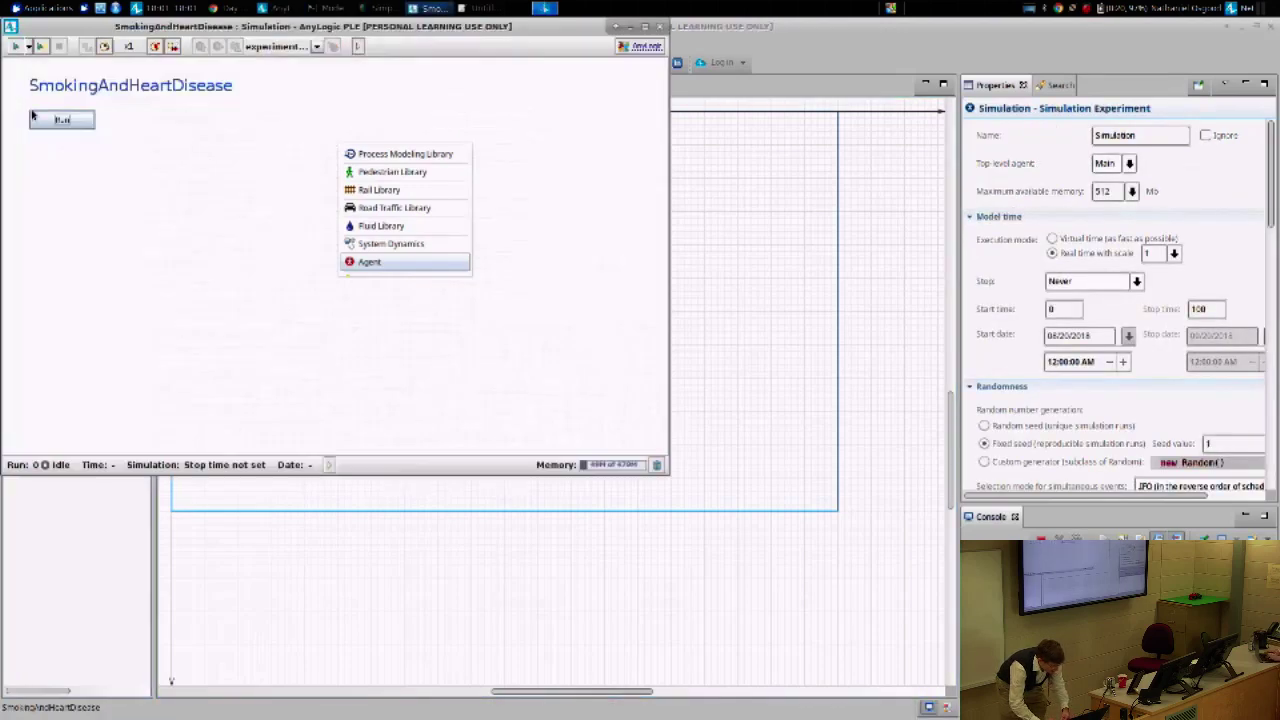
pyautogui.click(36, 118)
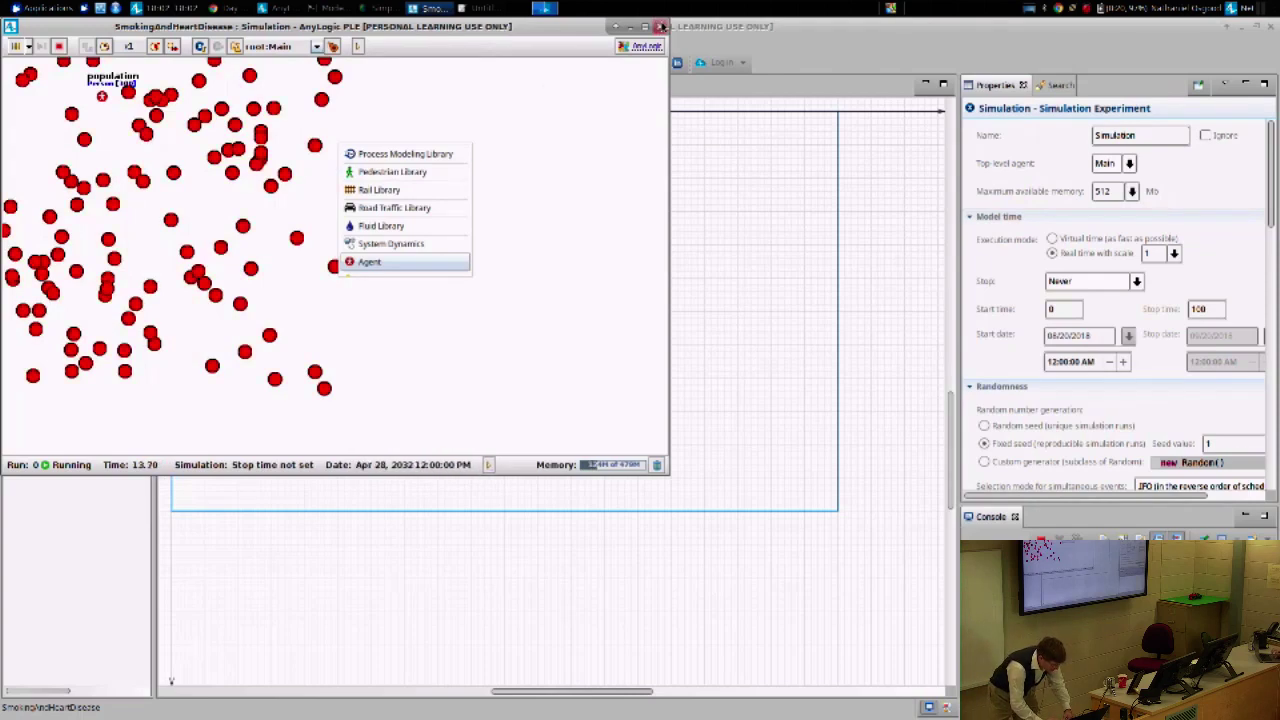
pyautogui.moveTo(504, 24); pyautogui.dragTo(1027, 146)
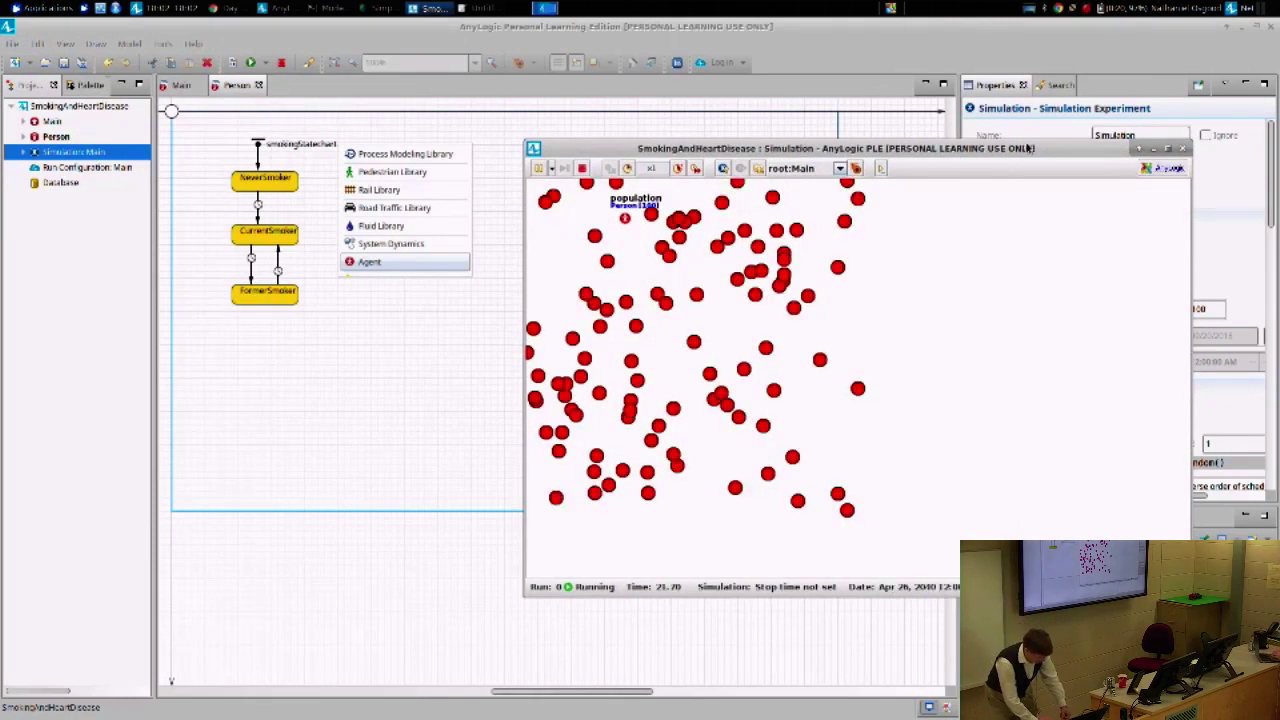
pyautogui.click(281, 63)
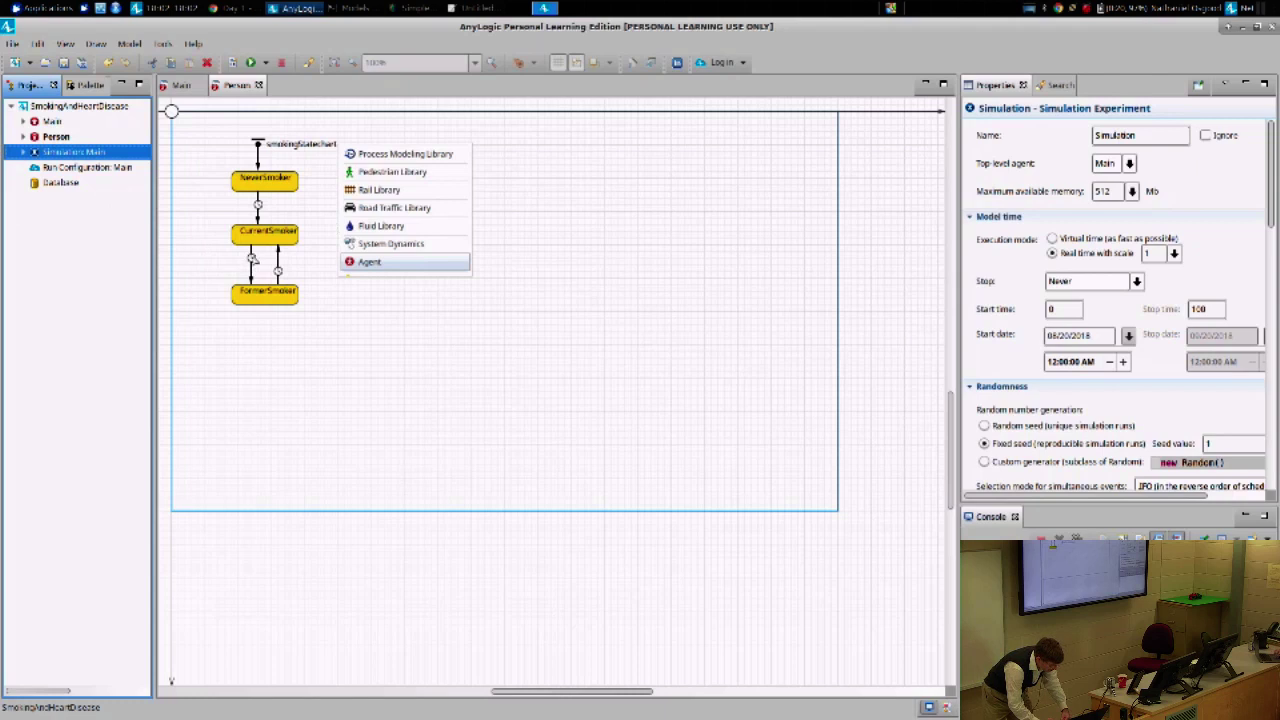
pyautogui.click(252, 270)
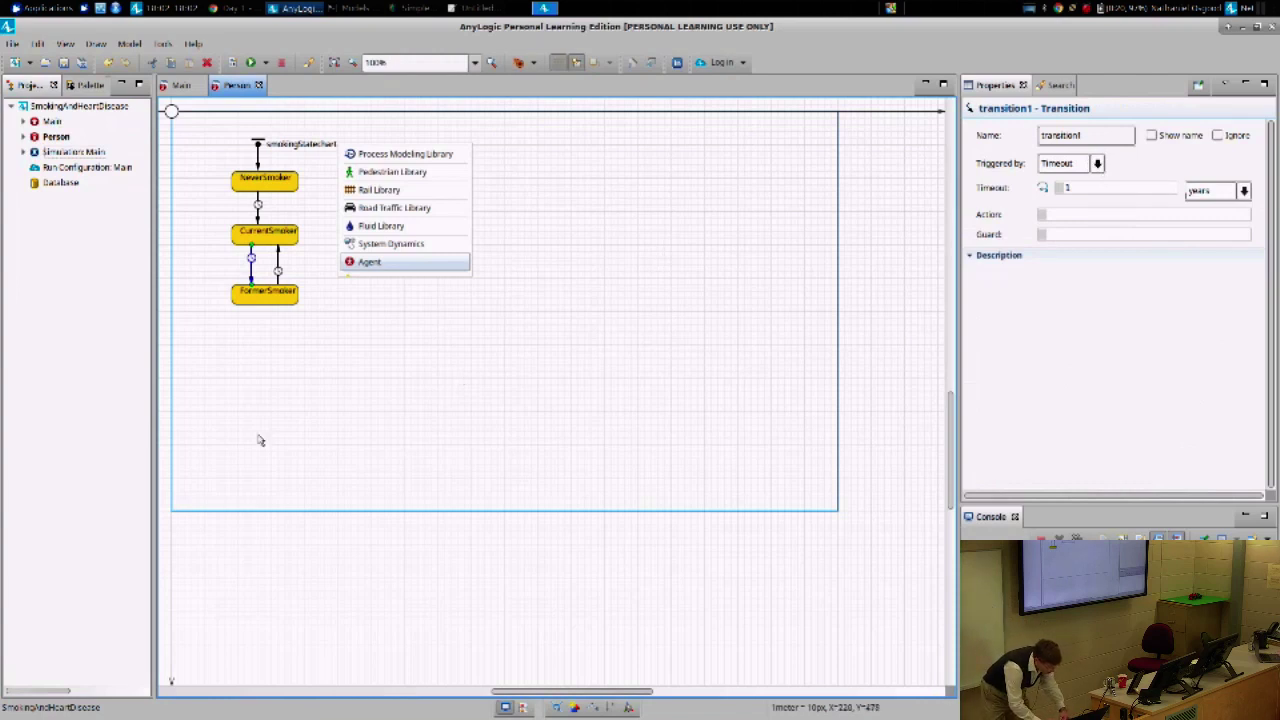
# - Select the CurrentSmoker→FormerSmoker transition and set it to be triggered by Rate
pyautogui.click(282, 273)
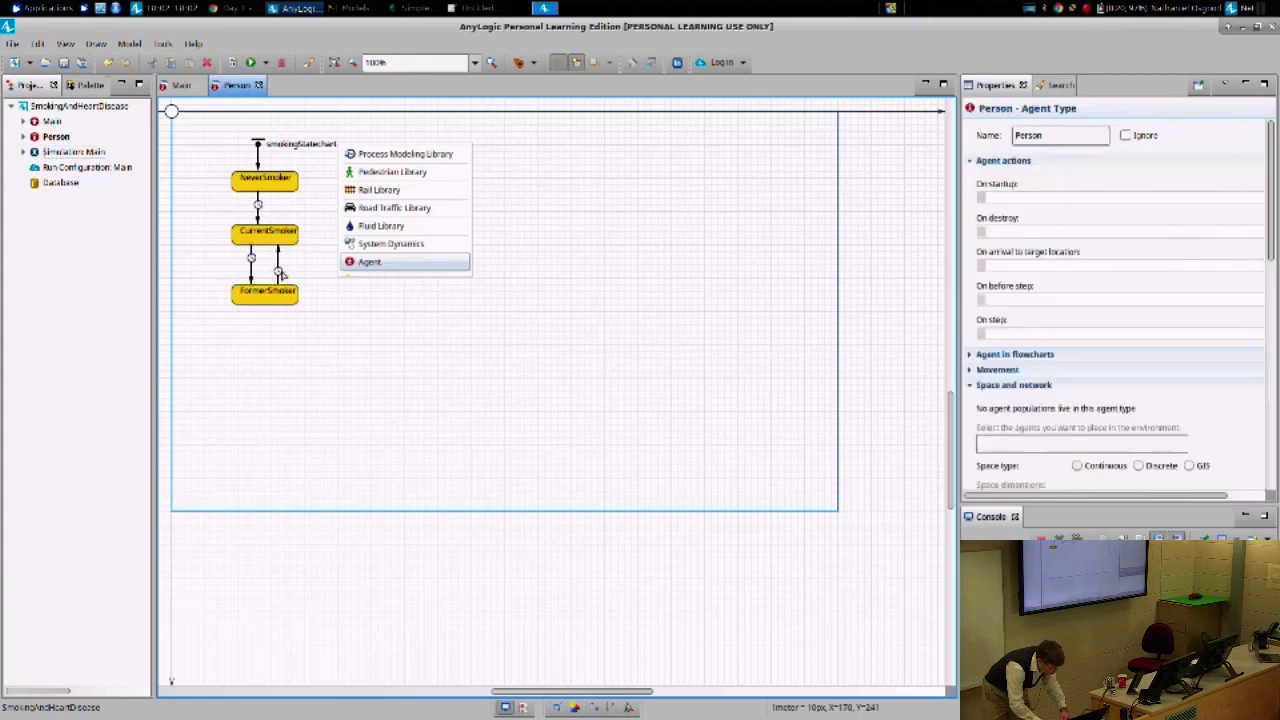
pyautogui.click(281, 271)
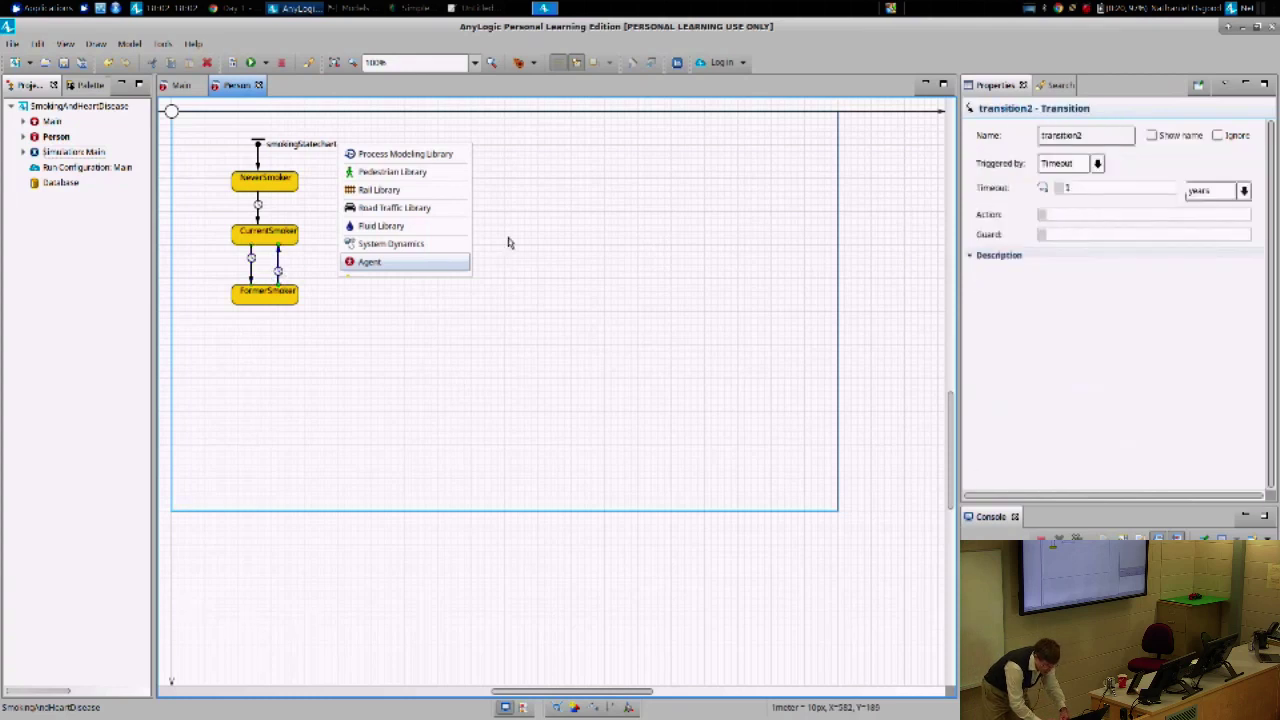
pyautogui.click(251, 258)
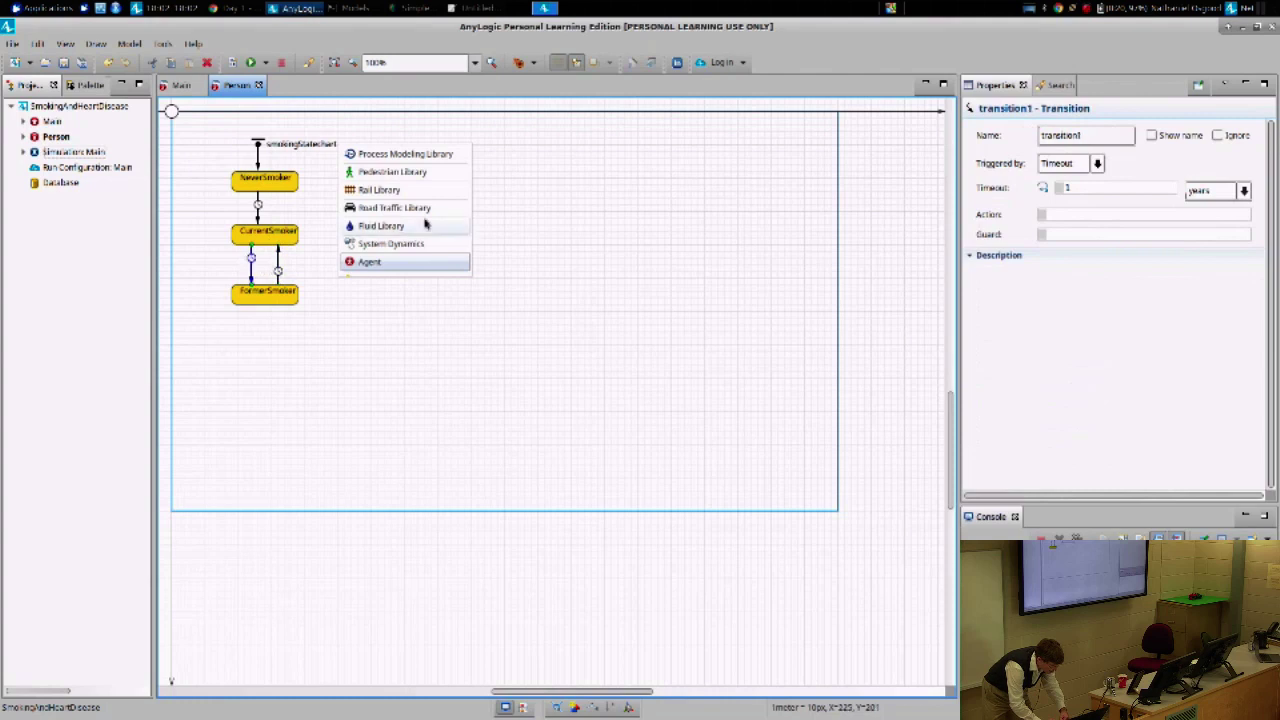
pyautogui.click(1097, 164)
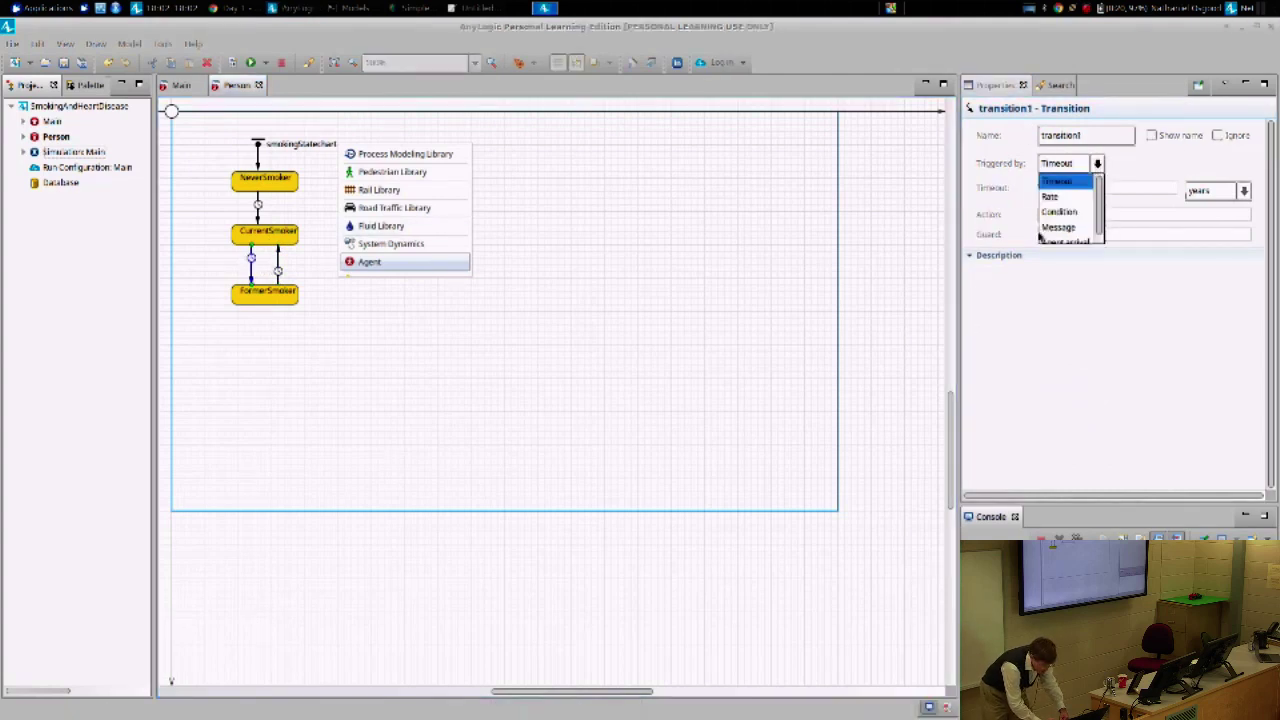
pyautogui.click(1055, 198)
# - Name the transition quitting, show its name, and place the label left of the arrow
pyautogui.doubleClick(1100, 134)
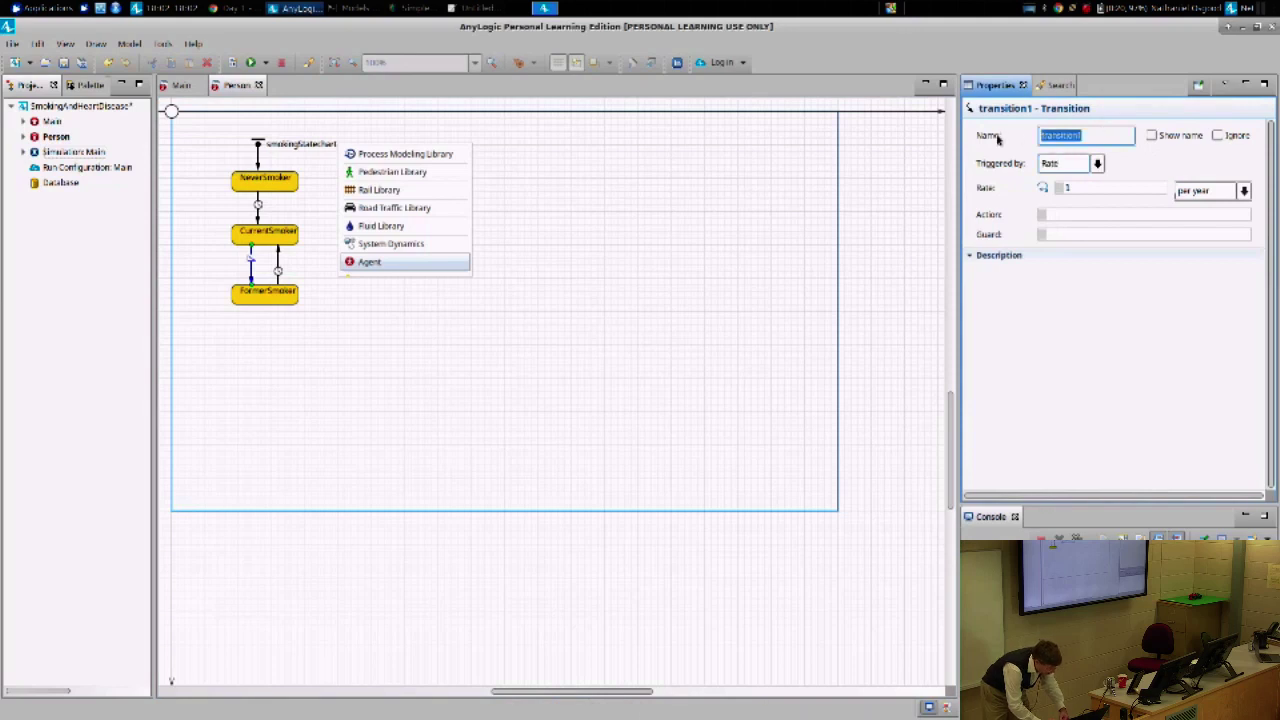
pyautogui.write('quitting')
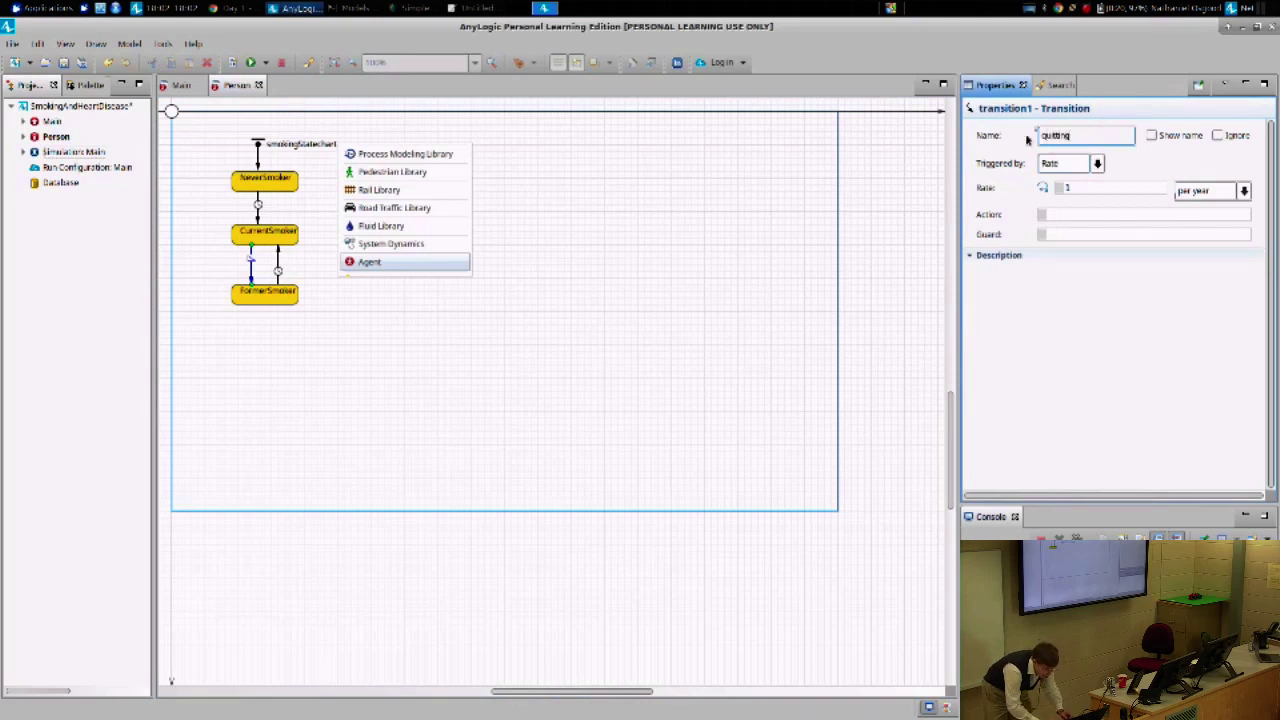
pyautogui.click(1152, 137)
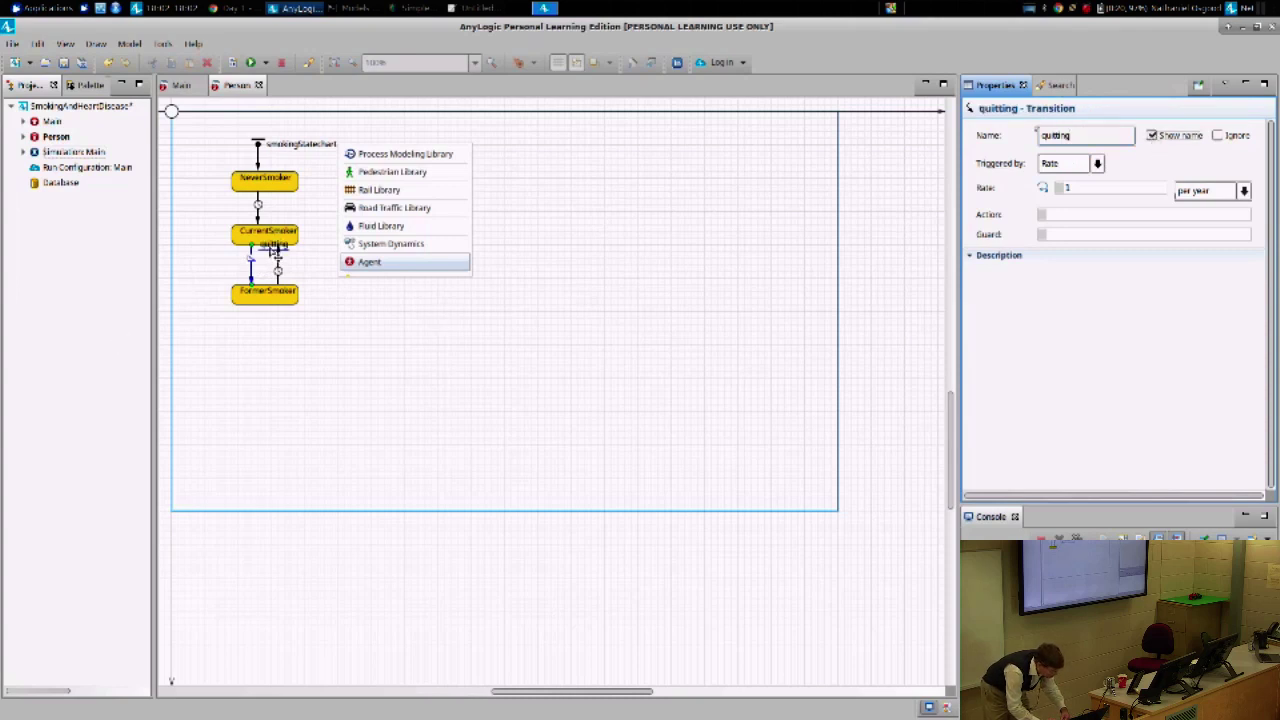
pyautogui.moveTo(275, 250); pyautogui.dragTo(228, 265)
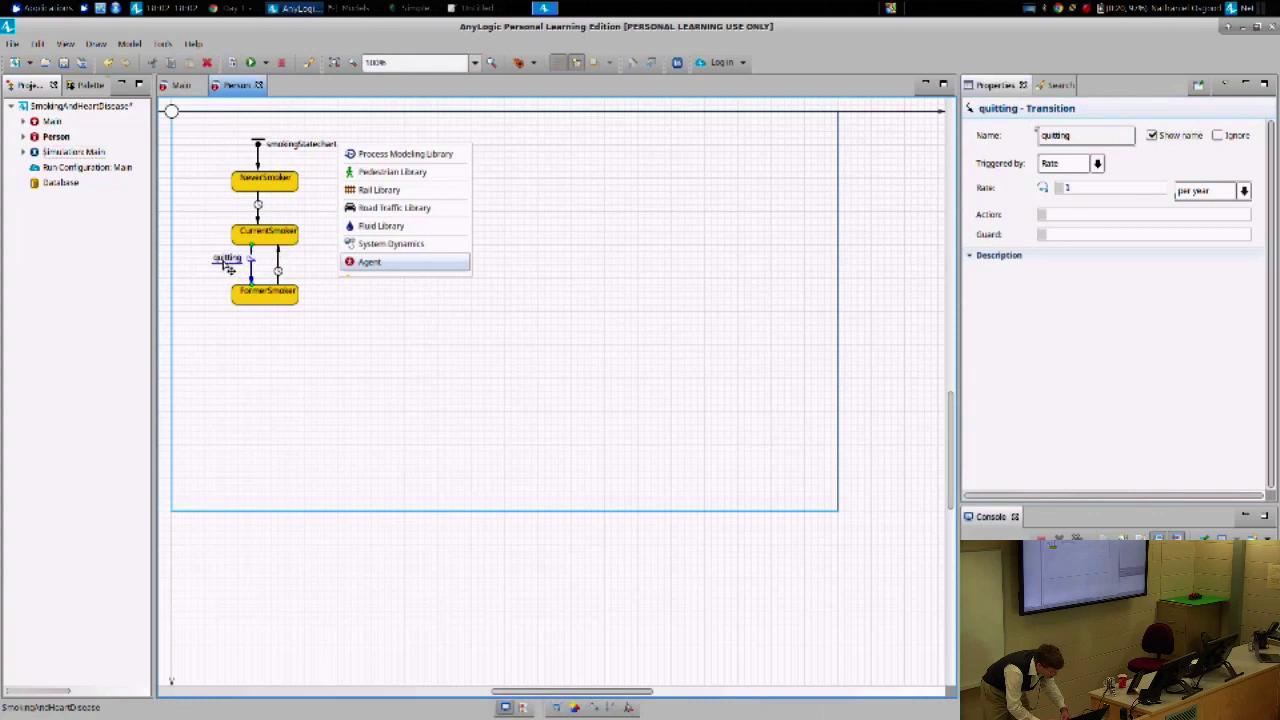
# - Set the quitting rate to 2.0 per year and reselect the transition to verify it
pyautogui.click(1136, 187)
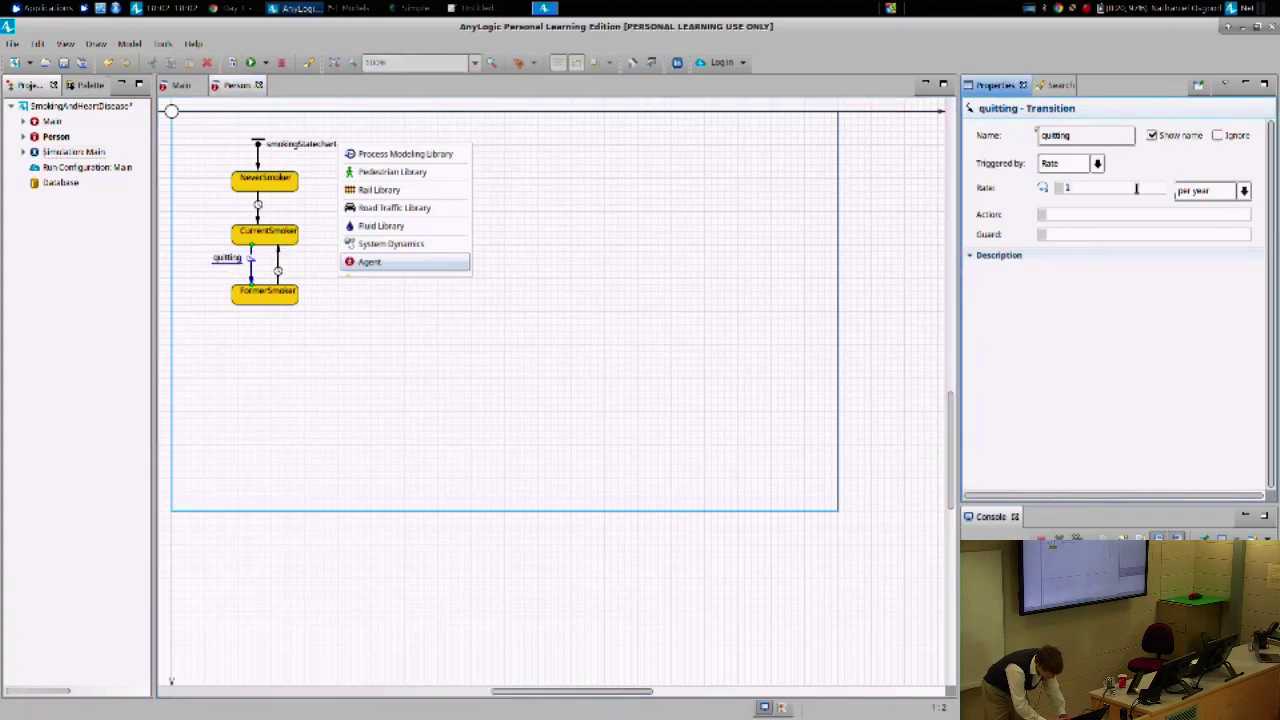
pyautogui.press('BackSpace')
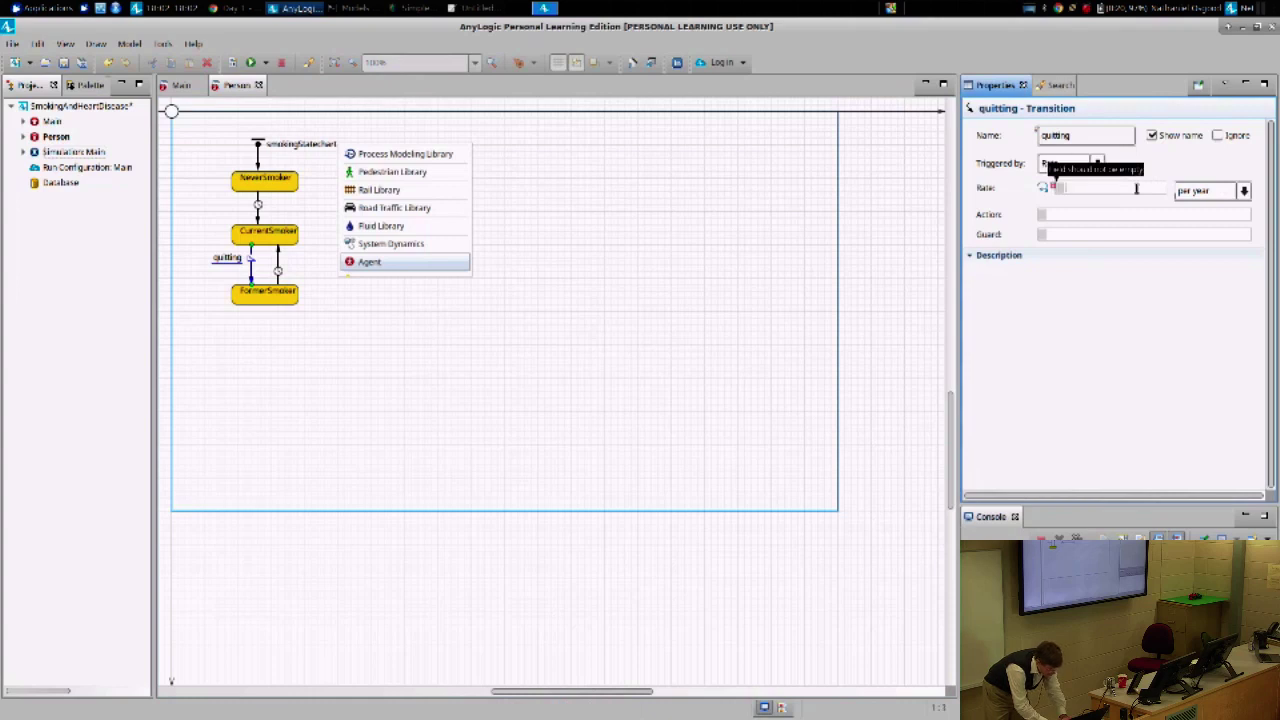
pyautogui.write('2')
pyautogui.press('Tab')
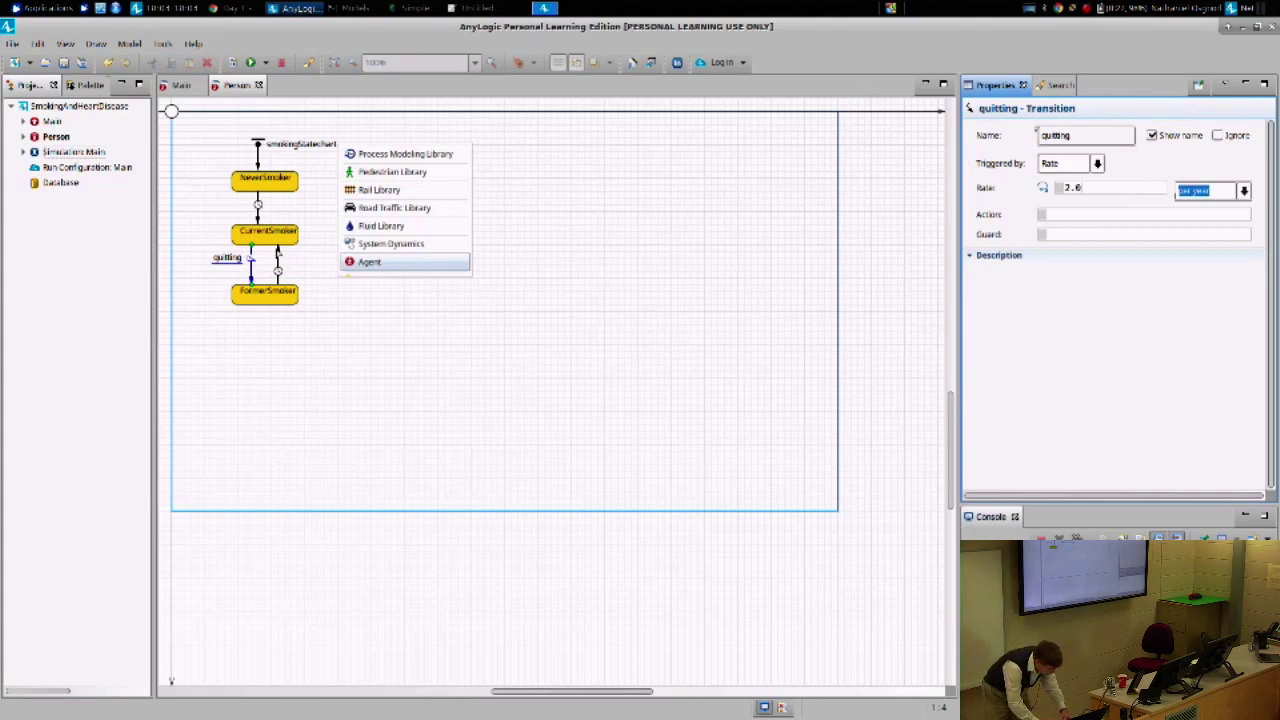
pyautogui.click(277, 267)
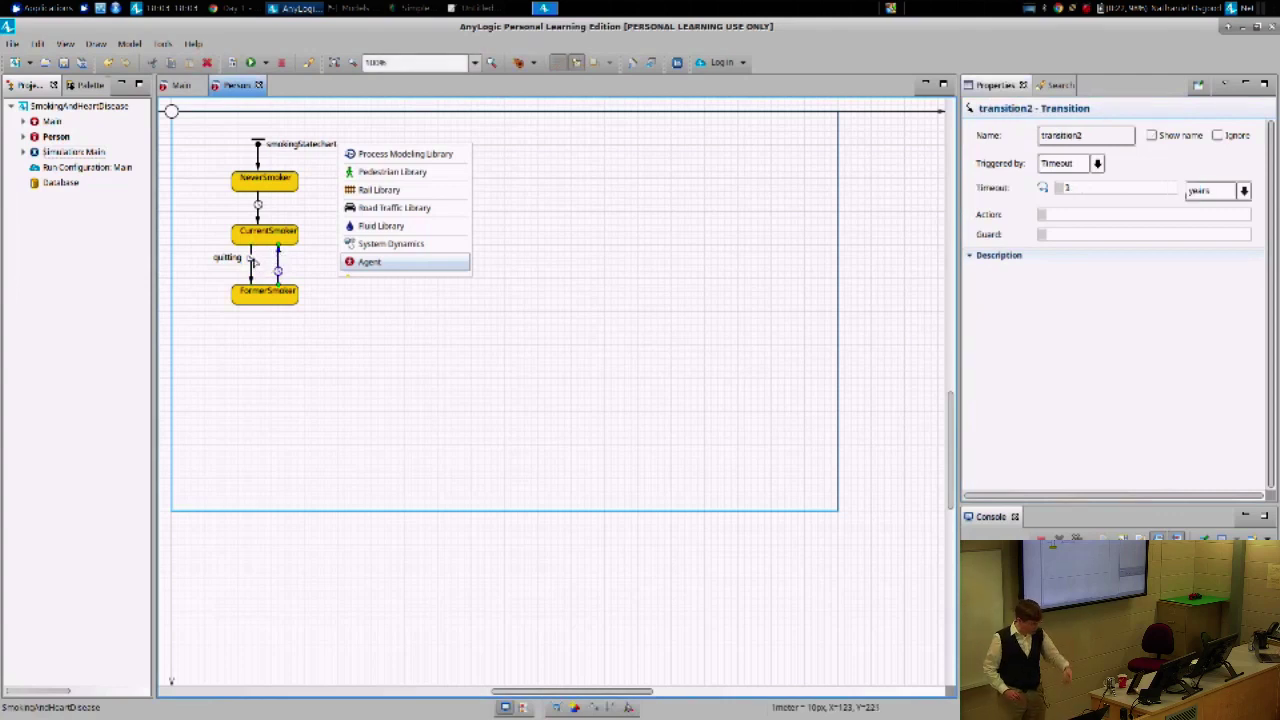
pyautogui.click(252, 258)
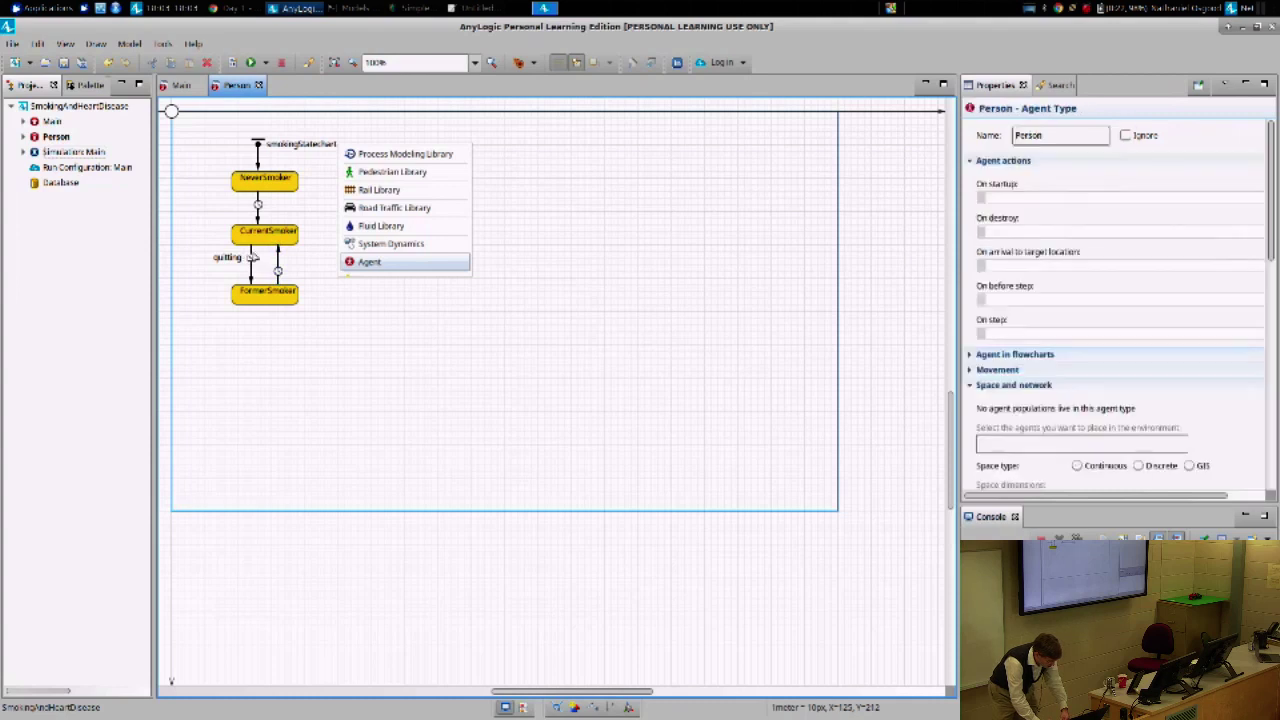
pyautogui.click(250, 258)
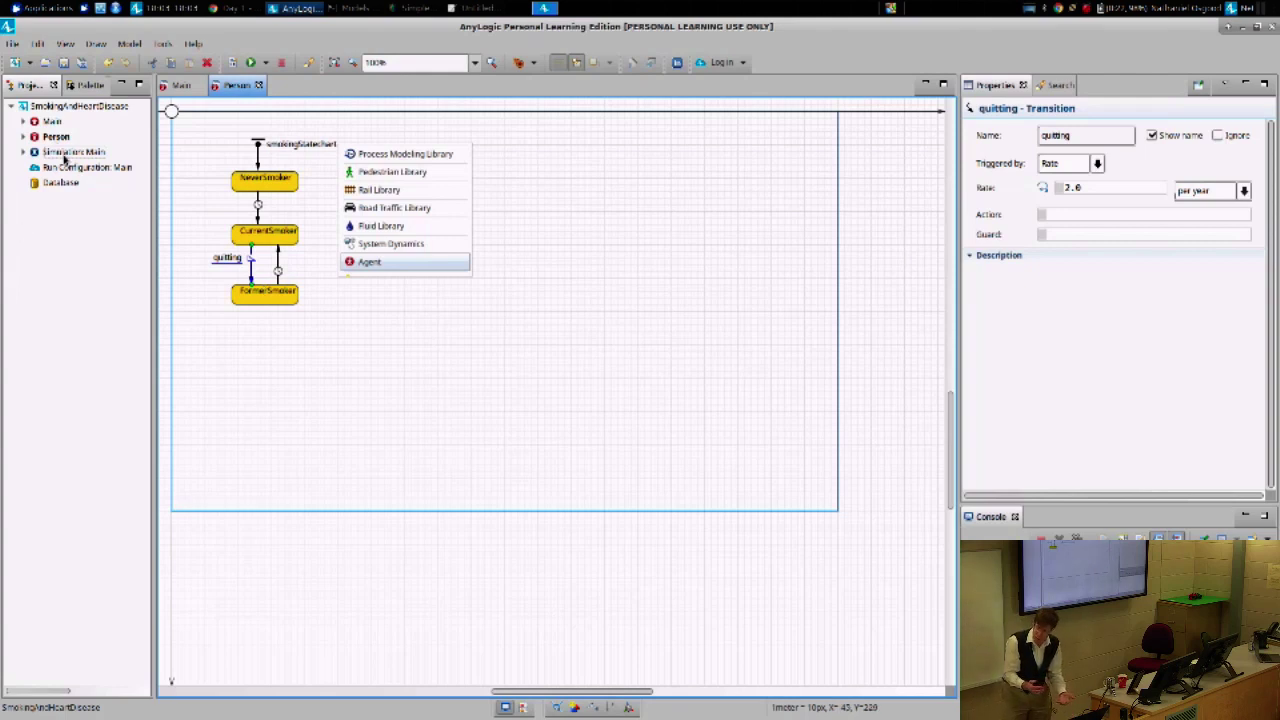
# - Run the model, adjusting speed up and down as red smokers turn gray, then close it
pyautogui.rightClick(66, 155)
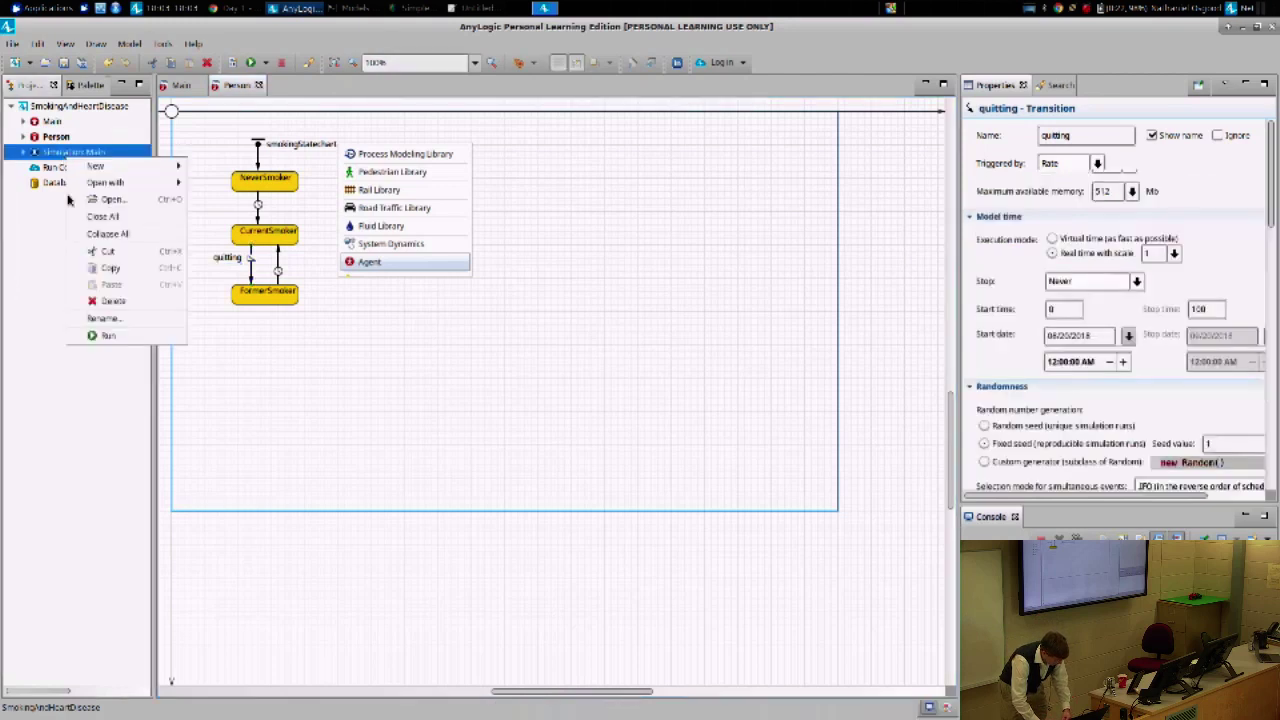
pyautogui.click(112, 336)
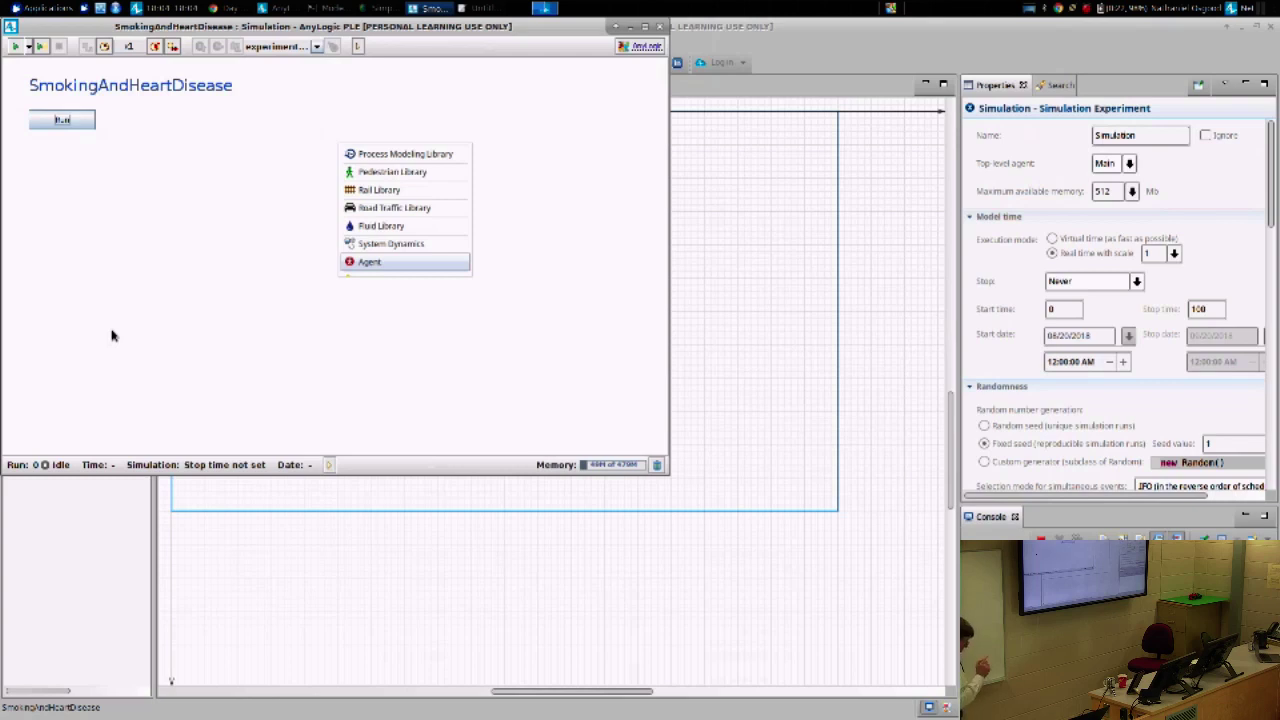
pyautogui.click(27, 50)
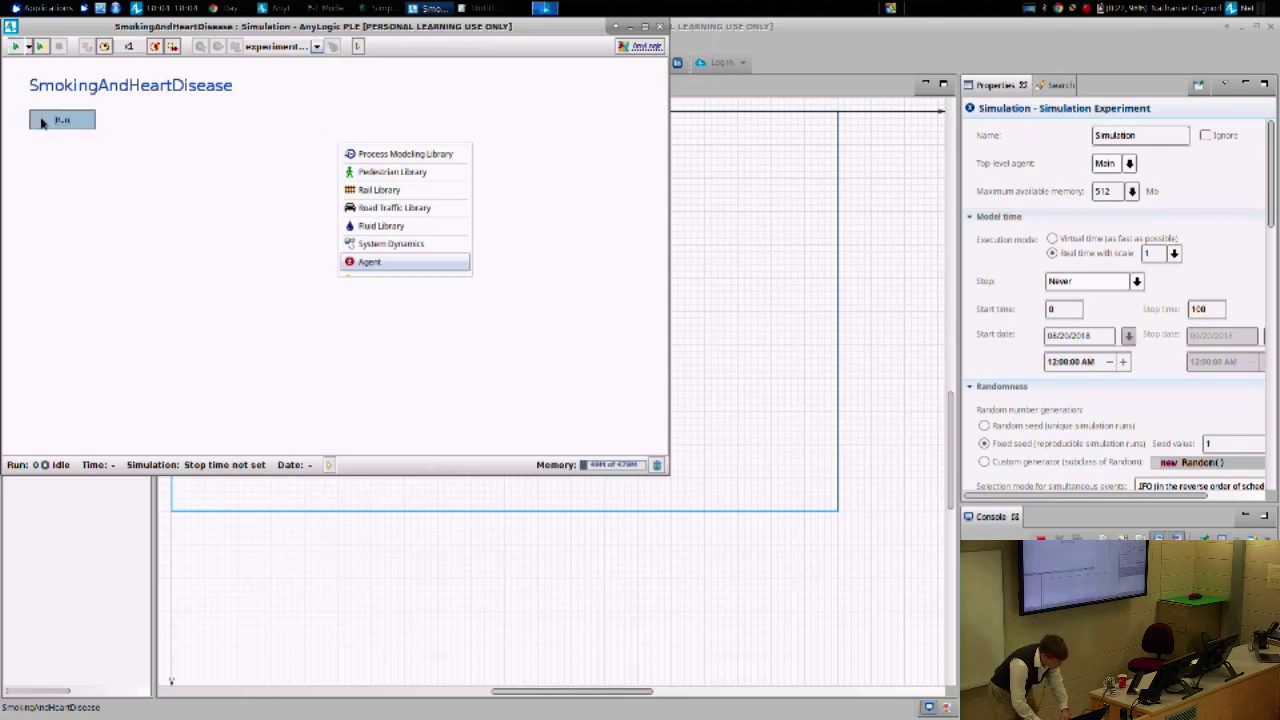
pyautogui.moveTo(210, 26); pyautogui.dragTo(764, 123)
pyautogui.click(709, 147)
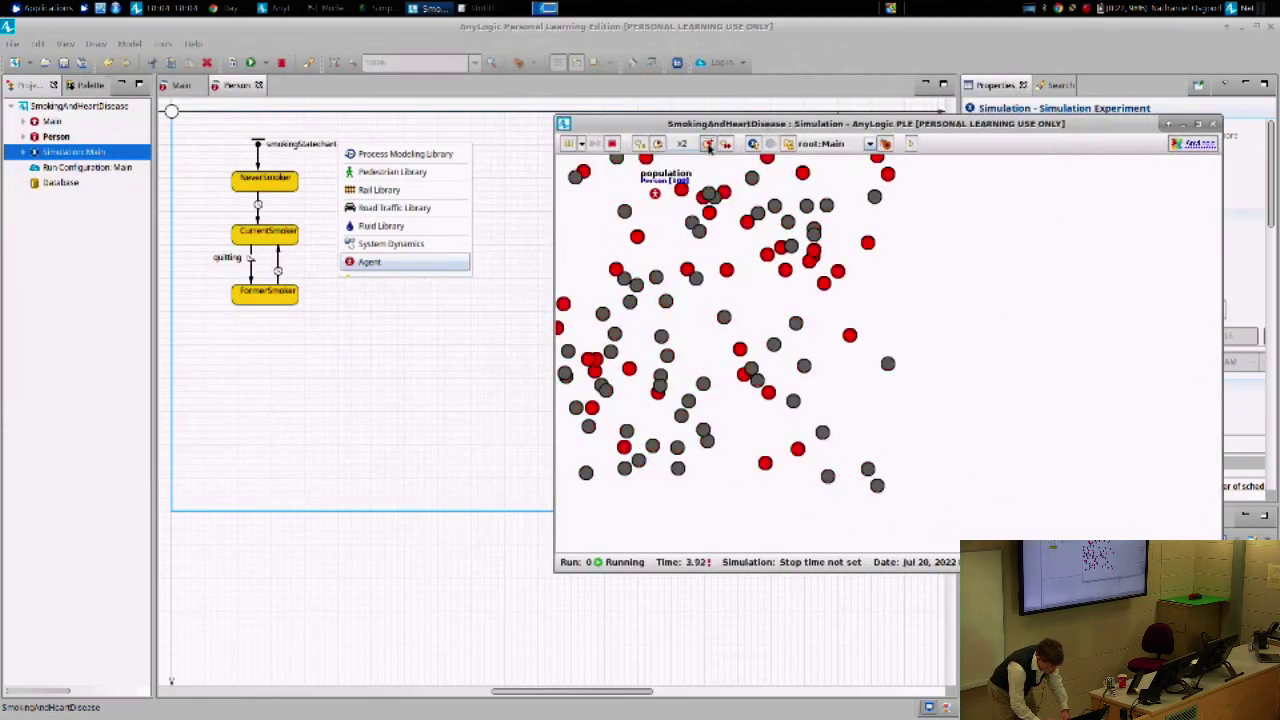
pyautogui.click(709, 147)
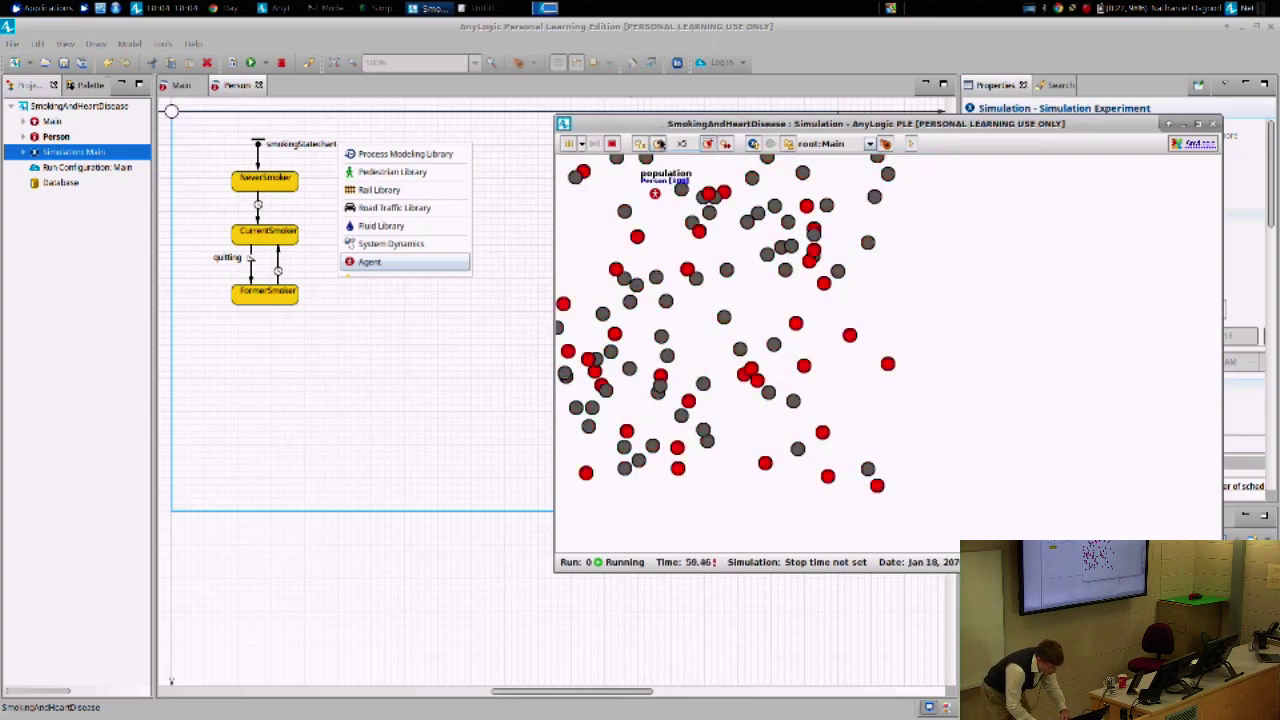
pyautogui.click(661, 144)
pyautogui.click(661, 144)
pyautogui.click(661, 144)
pyautogui.click(661, 144)
pyautogui.click(661, 144)
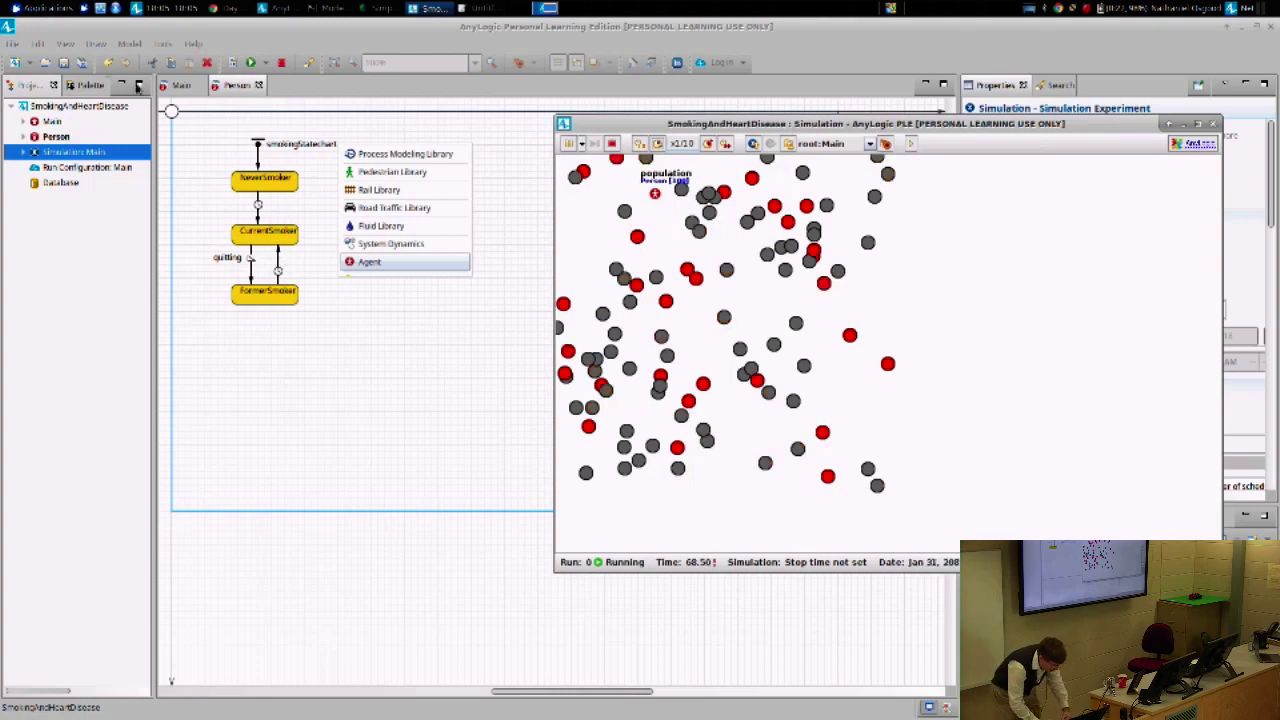
pyautogui.doubleClick(564, 126)
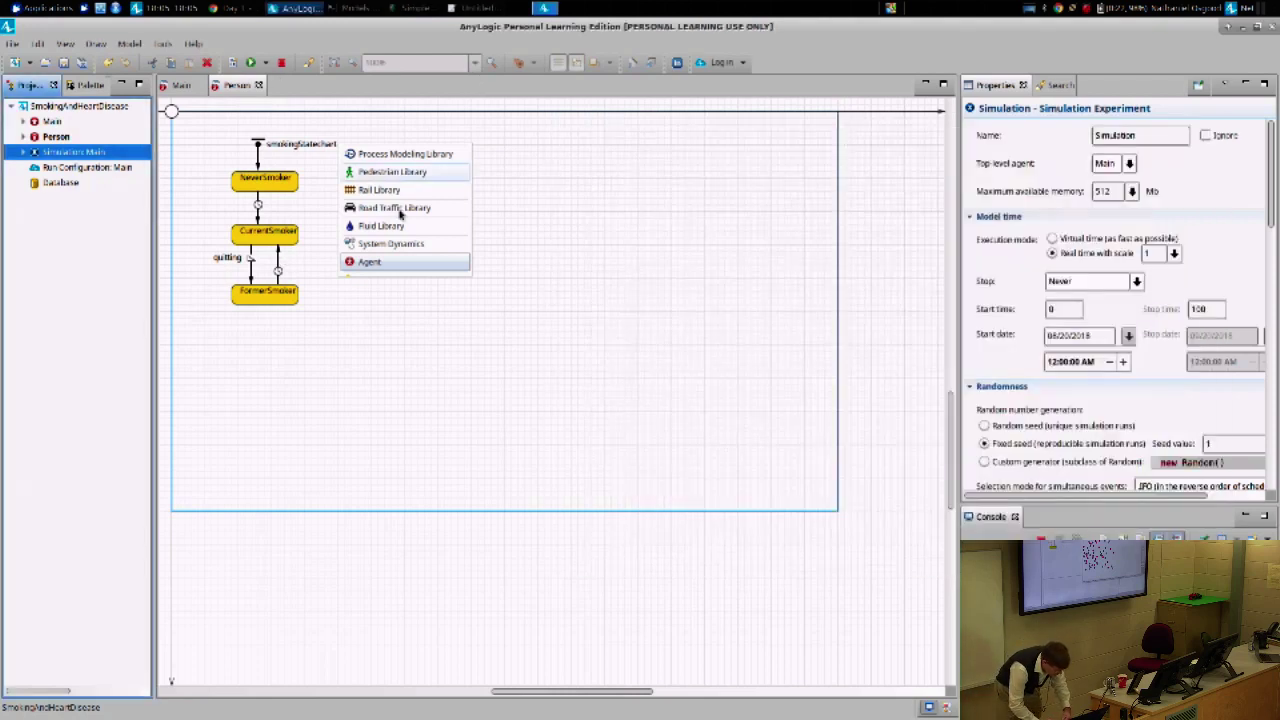
# - Make transition2 (FormerSmoker→CurrentSmoker) rate-triggered at 4.0 per year
pyautogui.click(279, 267)
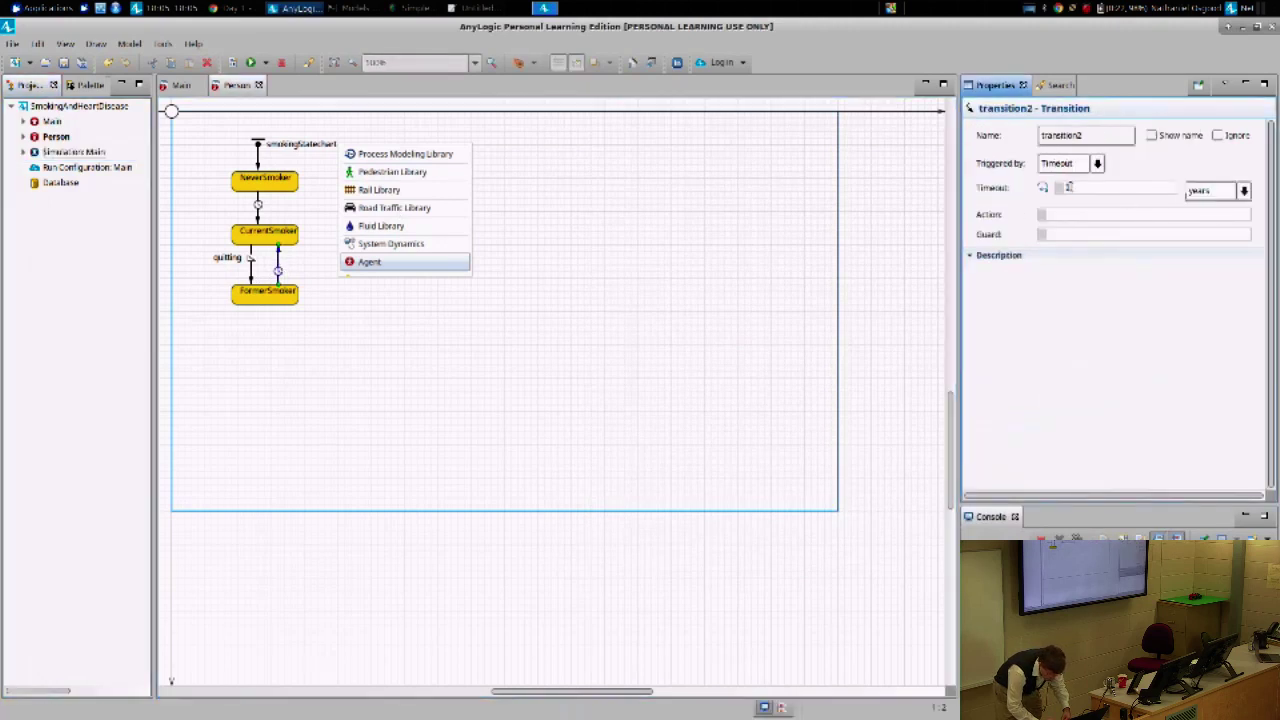
pyautogui.click(1097, 164)
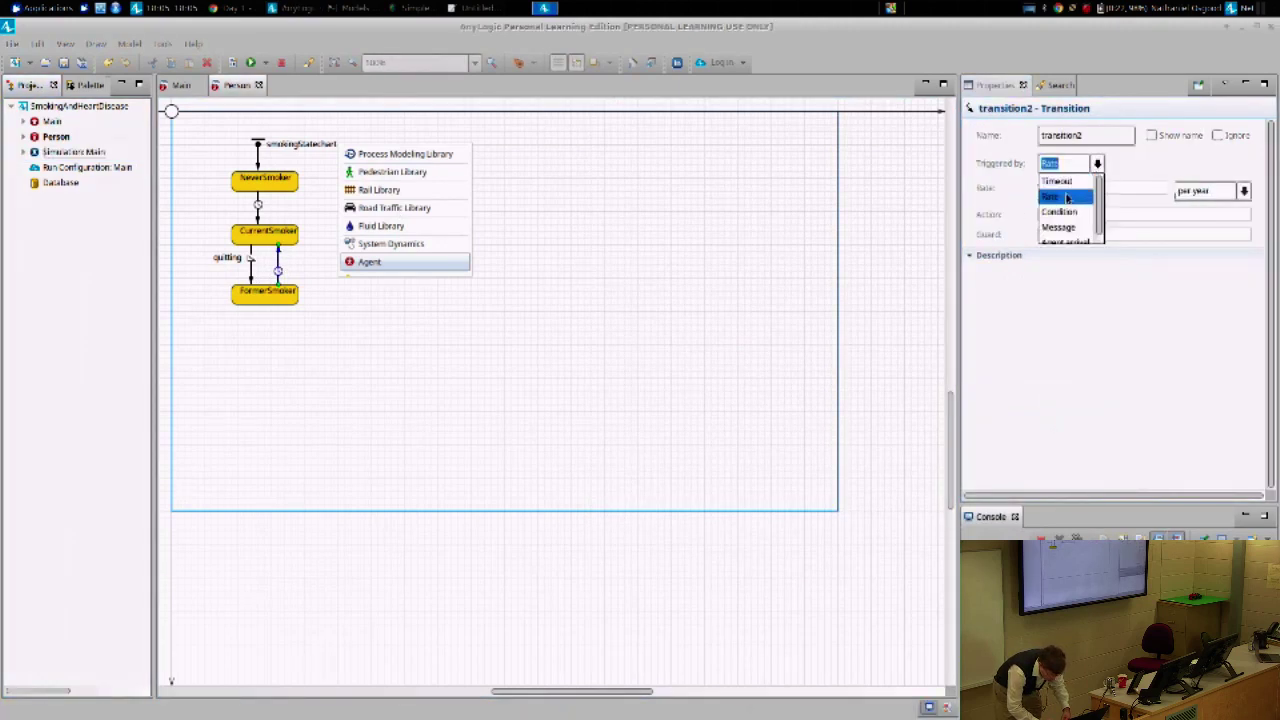
pyautogui.click(1050, 196)
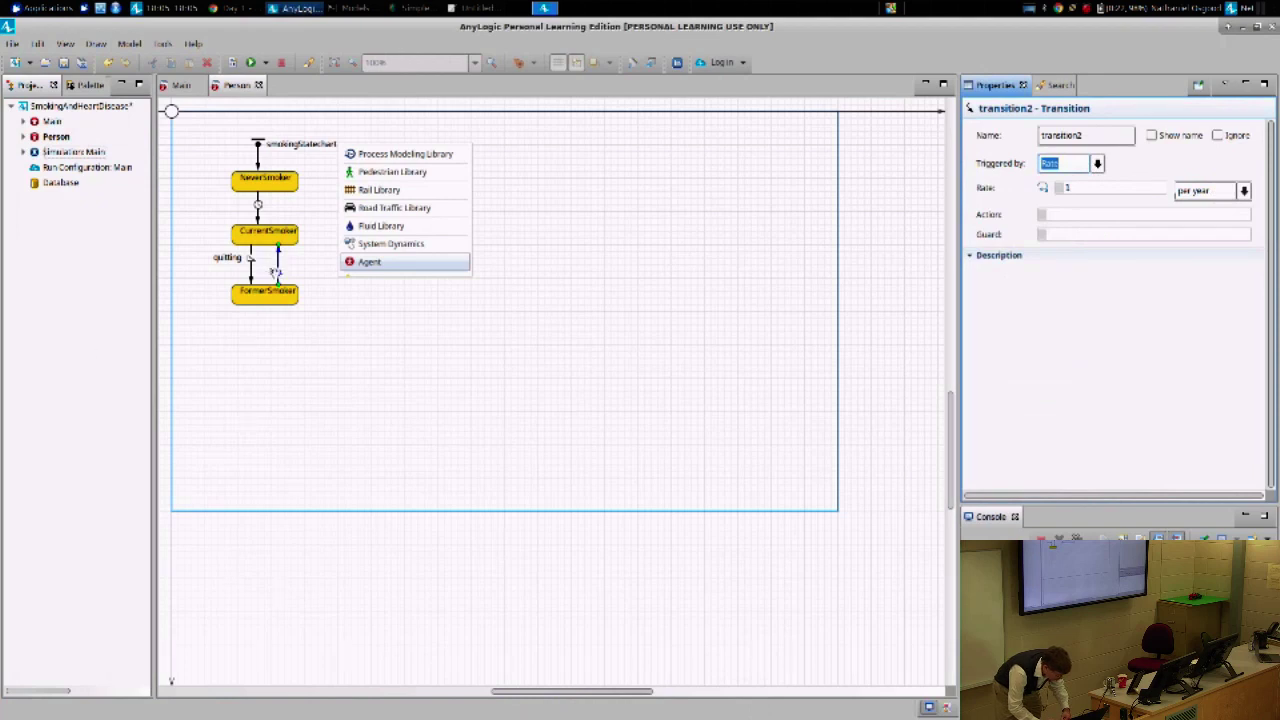
pyautogui.click(1097, 164)
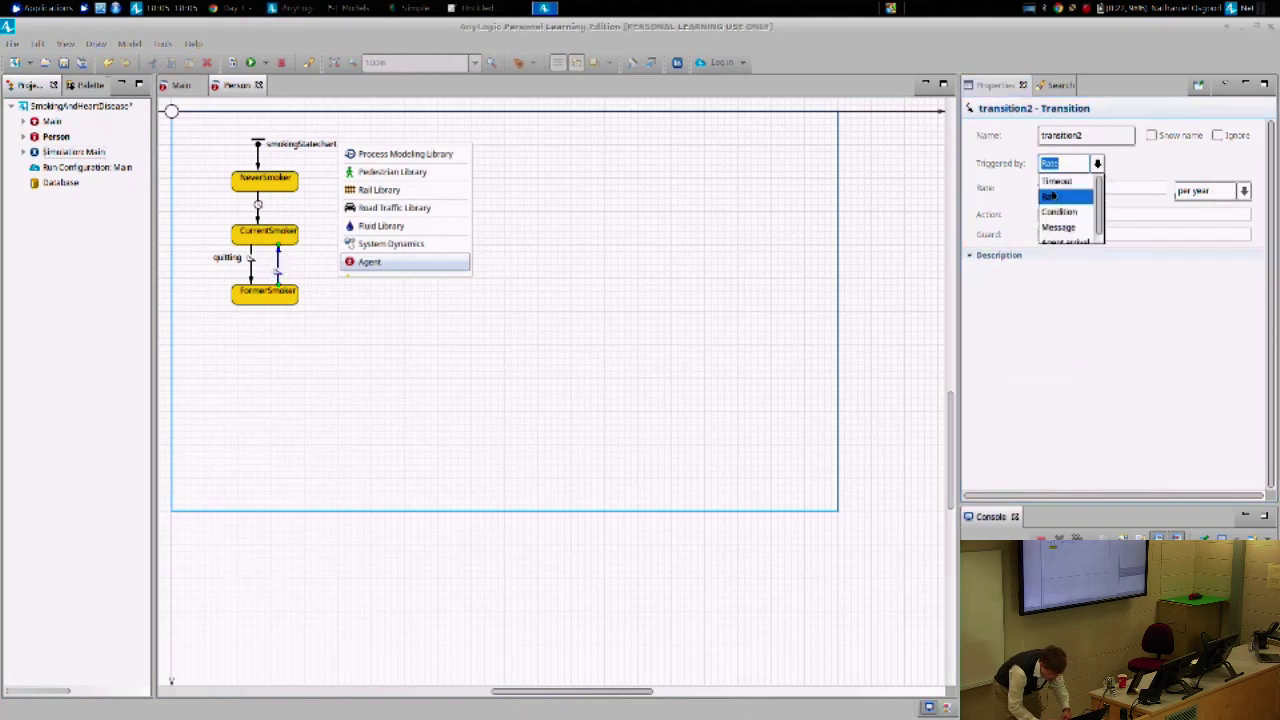
pyautogui.click(1055, 182)
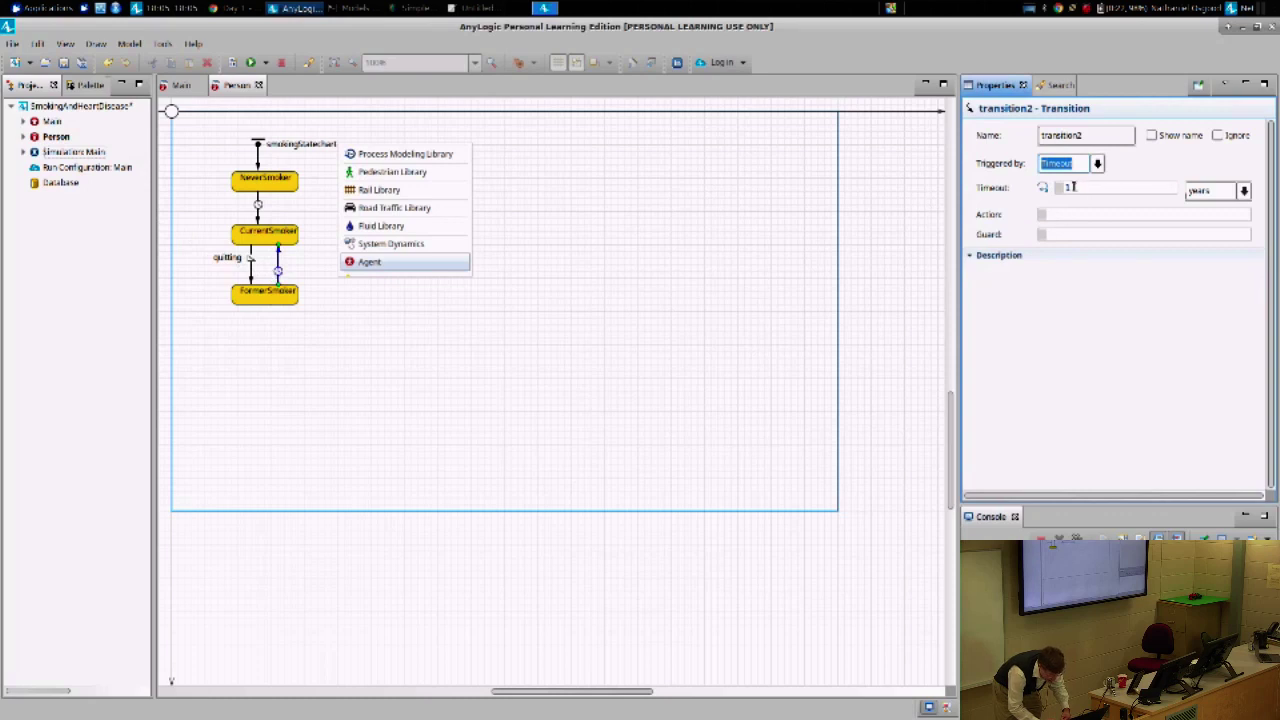
pyautogui.click(1097, 163)
pyautogui.click(1076, 196)
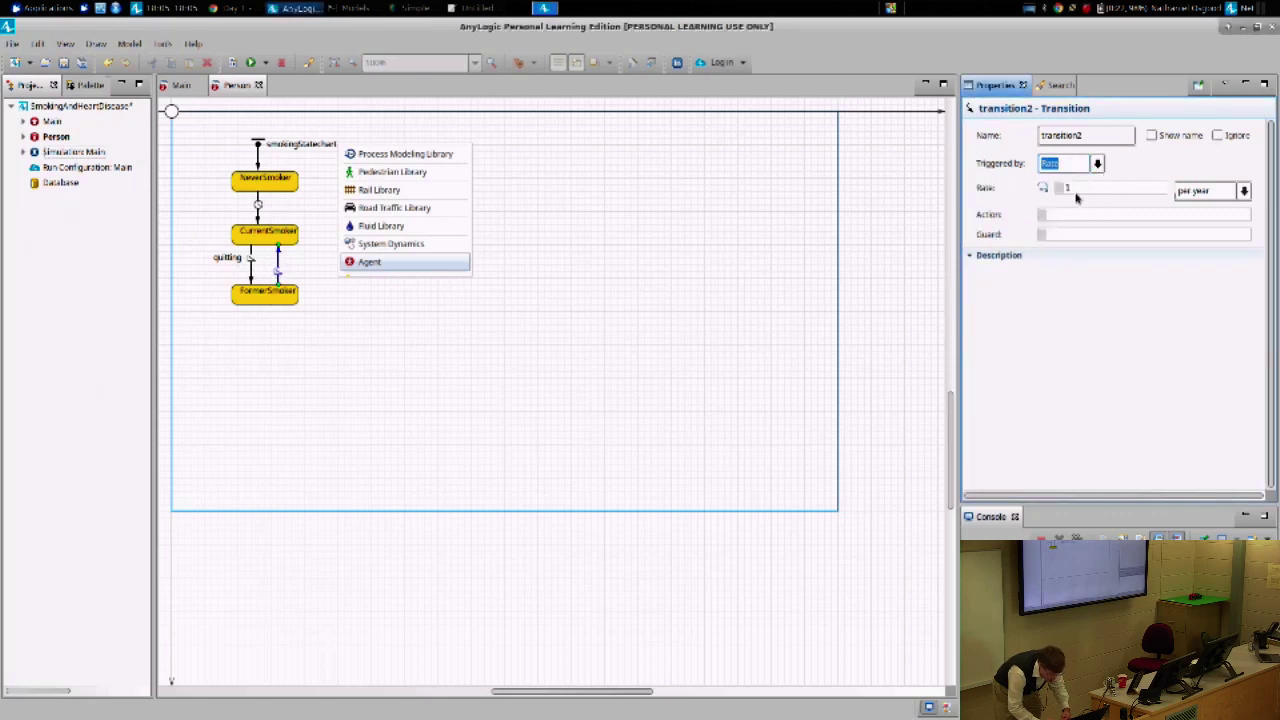
pyautogui.click(1068, 187)
pyautogui.write('4.0')
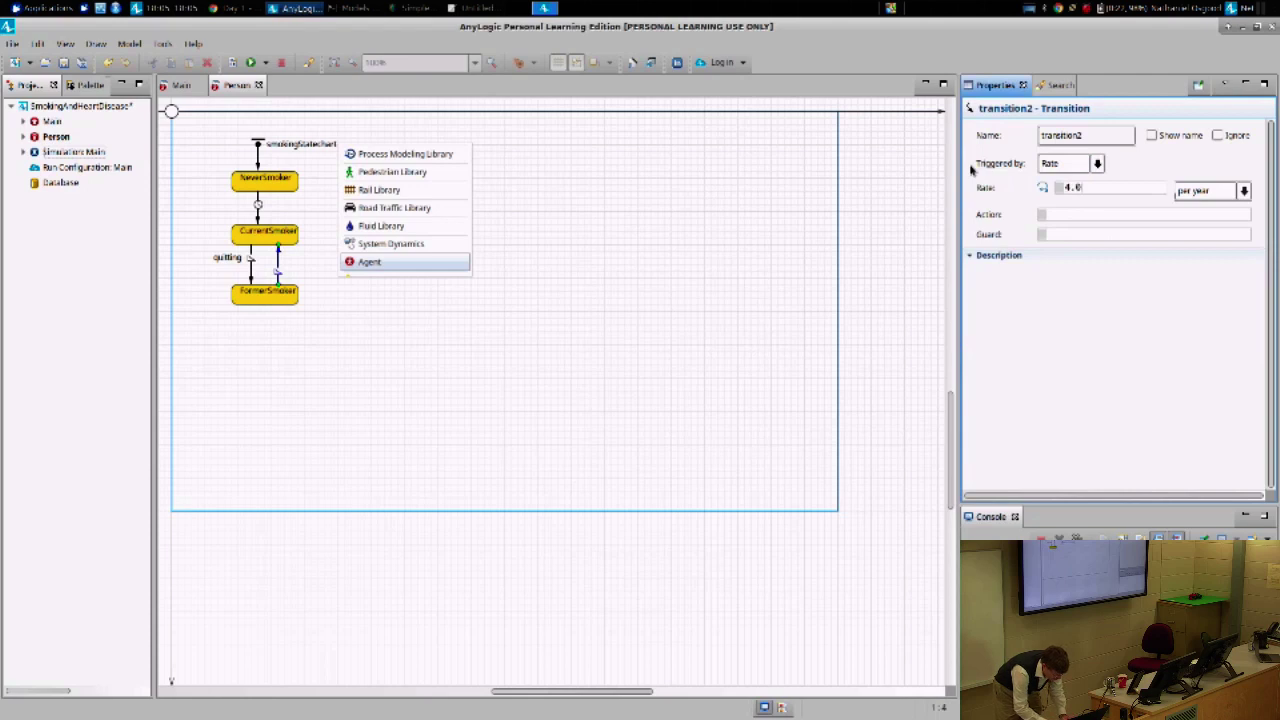
pyautogui.press('Tab')
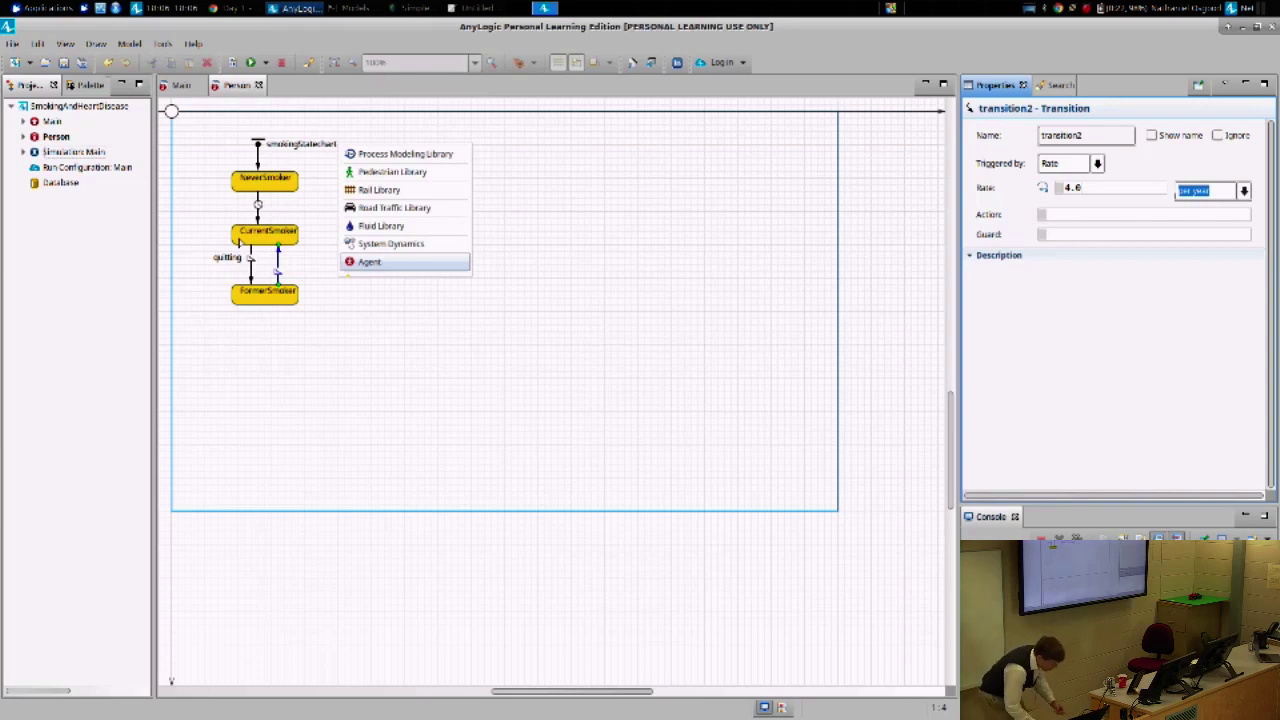
# - Rerun the Simulation: Main experiment from its context menu and start the run
pyautogui.rightClick(52, 152)
pyautogui.click(92, 330)
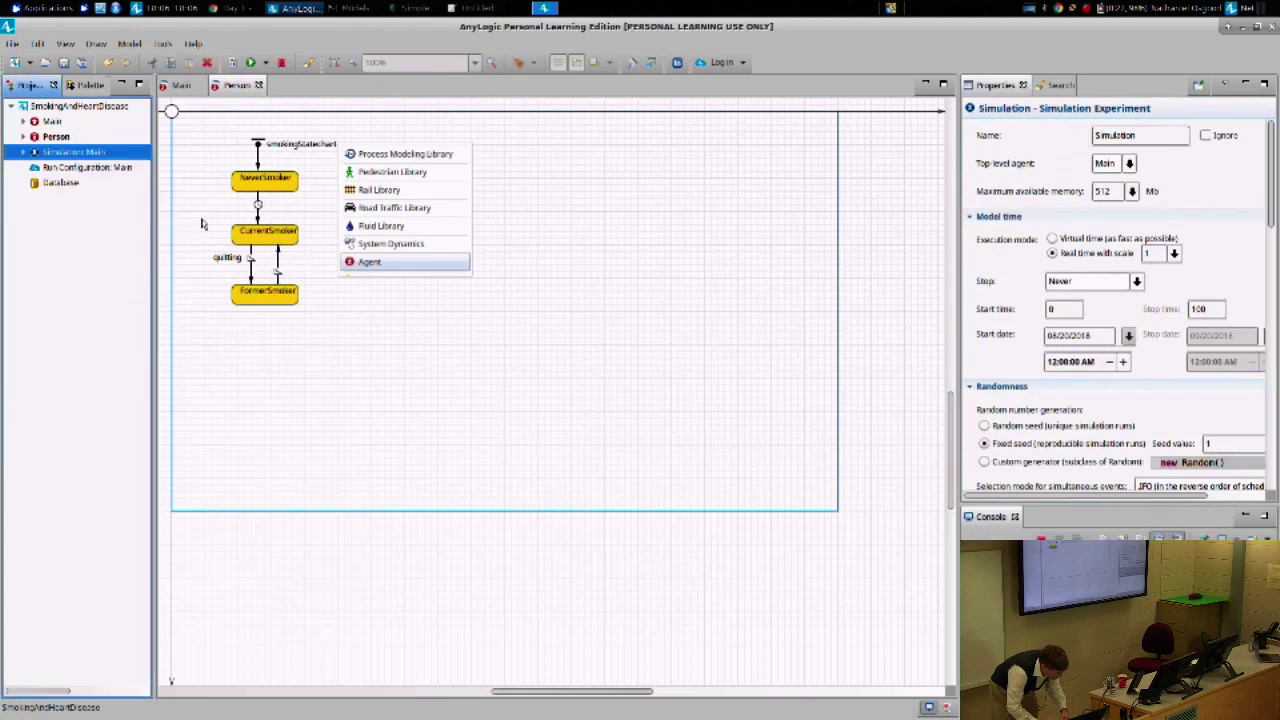
pyautogui.click(66, 119)
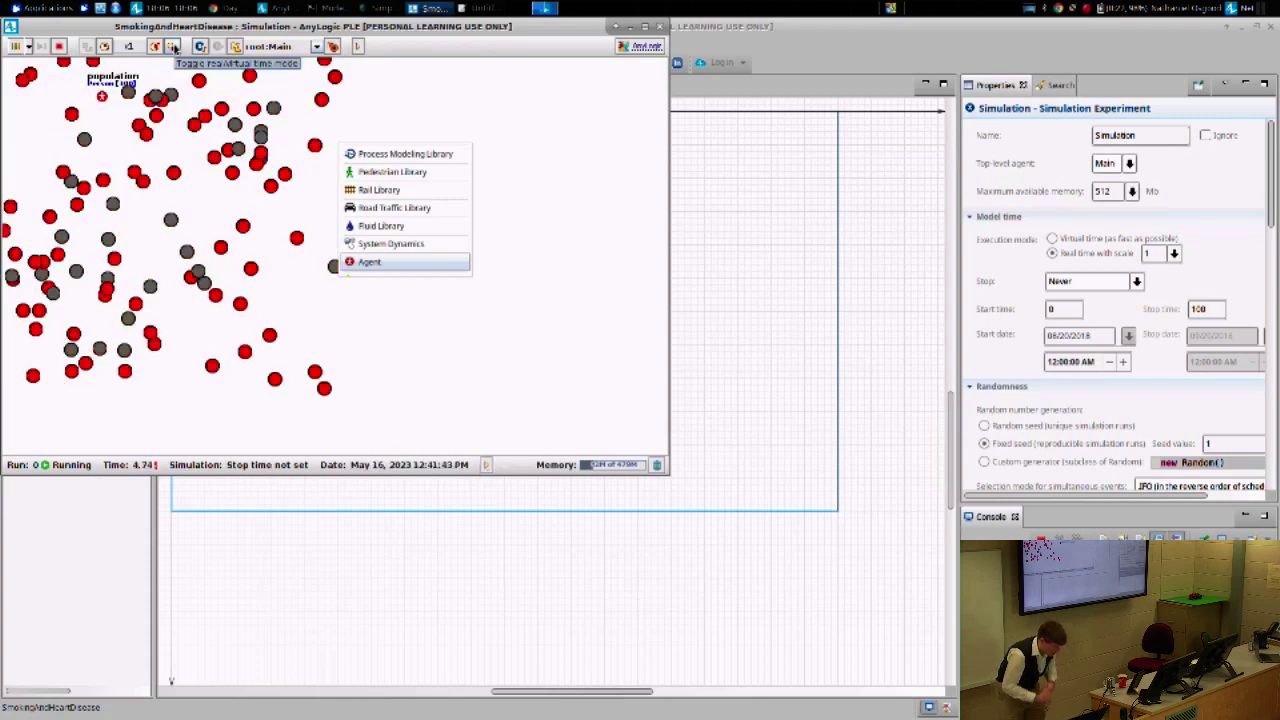
# - Inspect two individual Person agents' live statecharts, then close the simulation window
pyautogui.moveTo(345, 27); pyautogui.dragTo(878, 61)
pyautogui.click(847, 80)
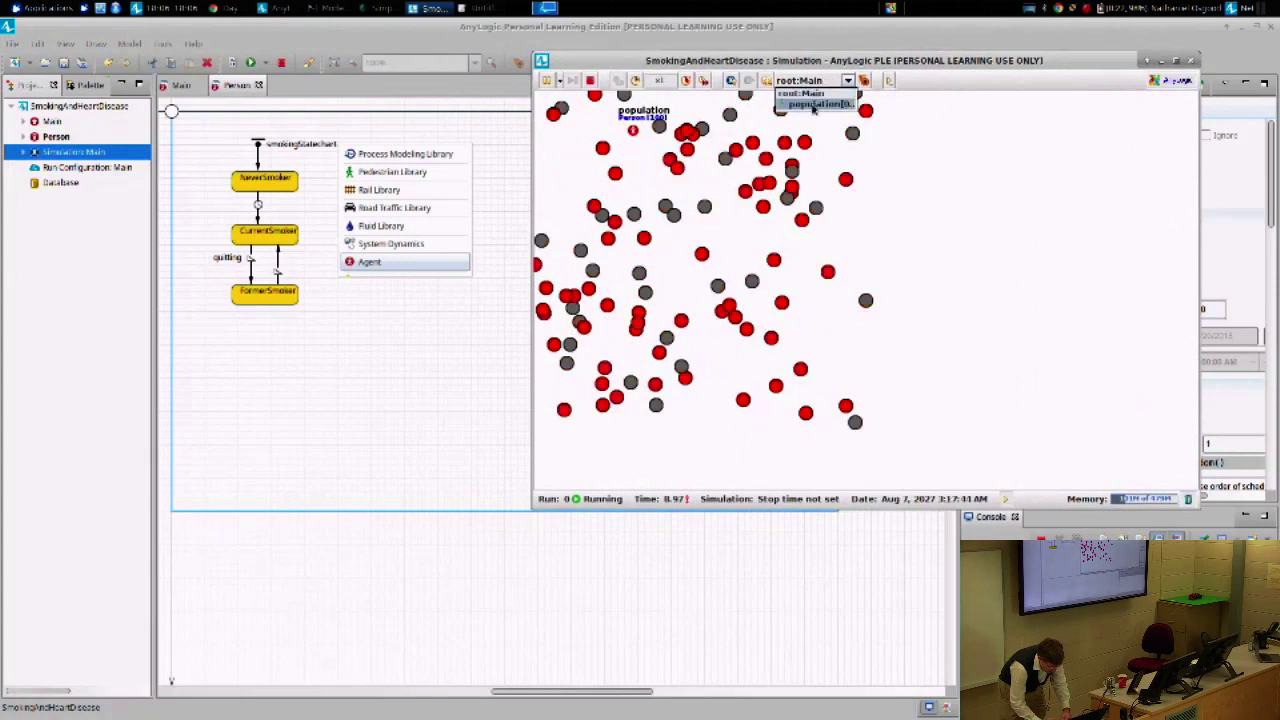
pyautogui.click(815, 103)
pyautogui.click(898, 80)
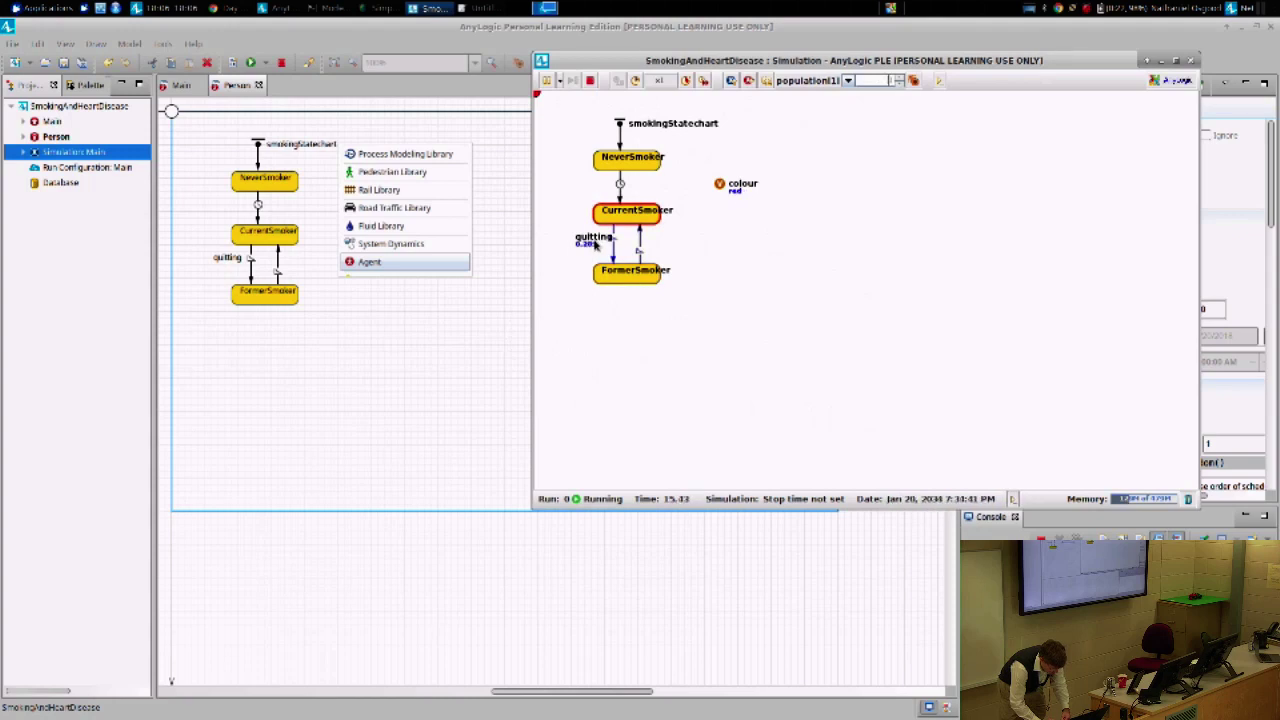
pyautogui.click(1190, 60)
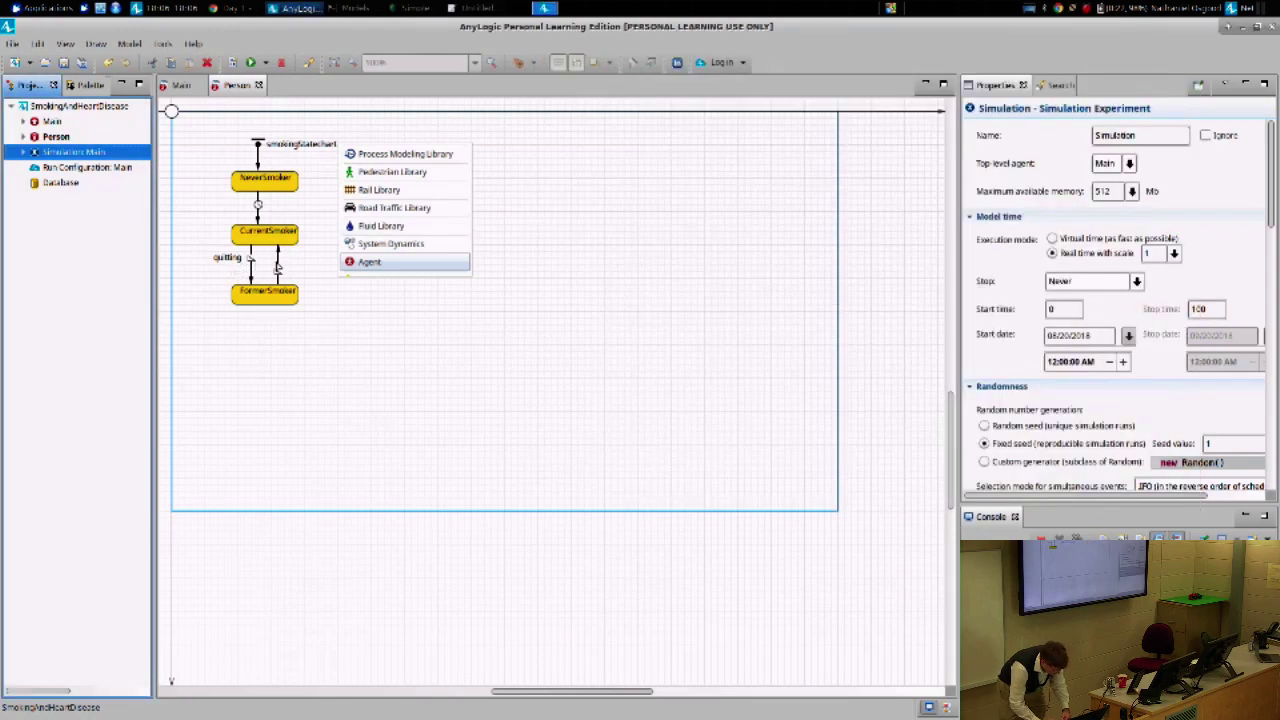
# - Rename the FormerSmoker-to-CurrentSmoker transition 'relapse' and show its label beside the arrow
pyautogui.click(279, 266)
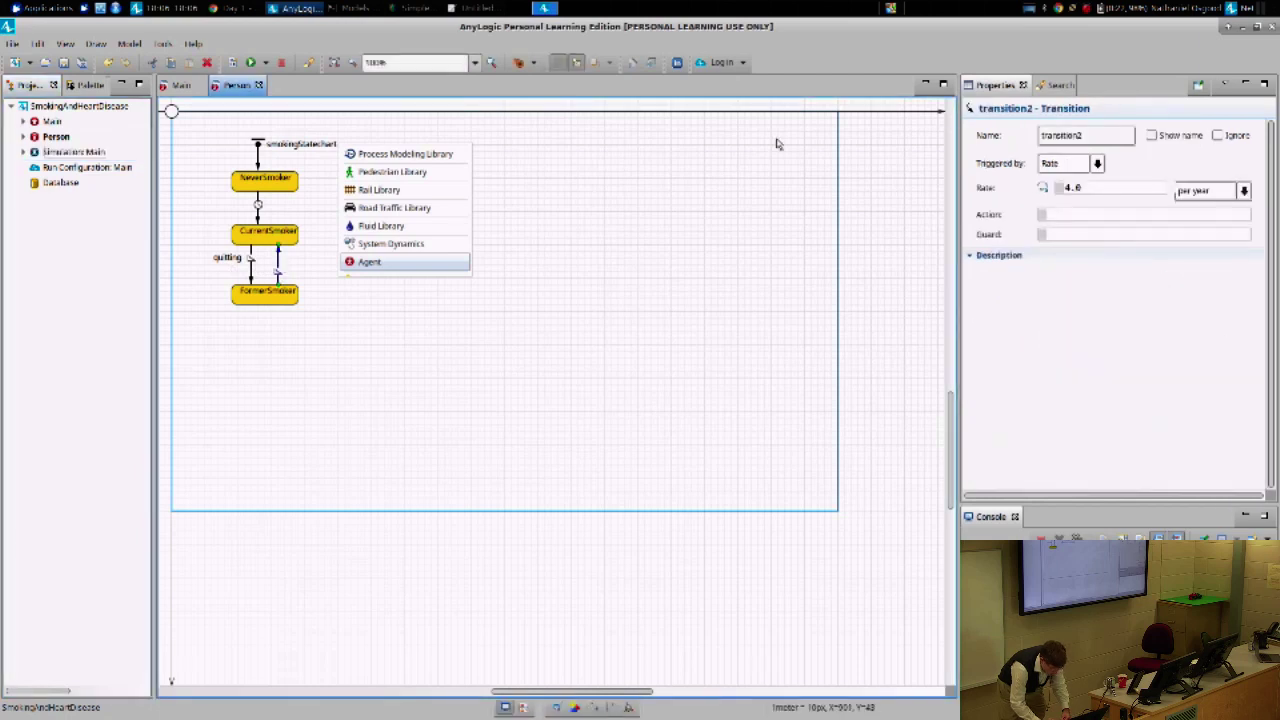
pyautogui.doubleClick(1090, 136)
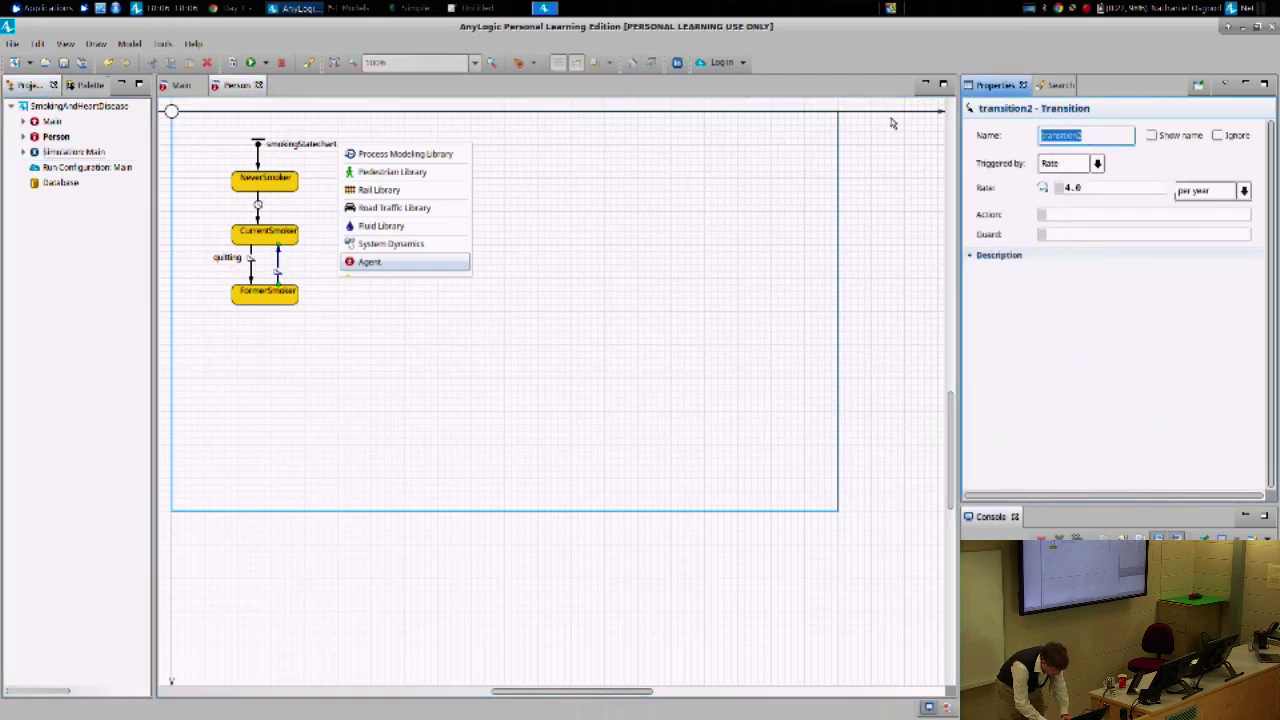
pyautogui.write('relapse')
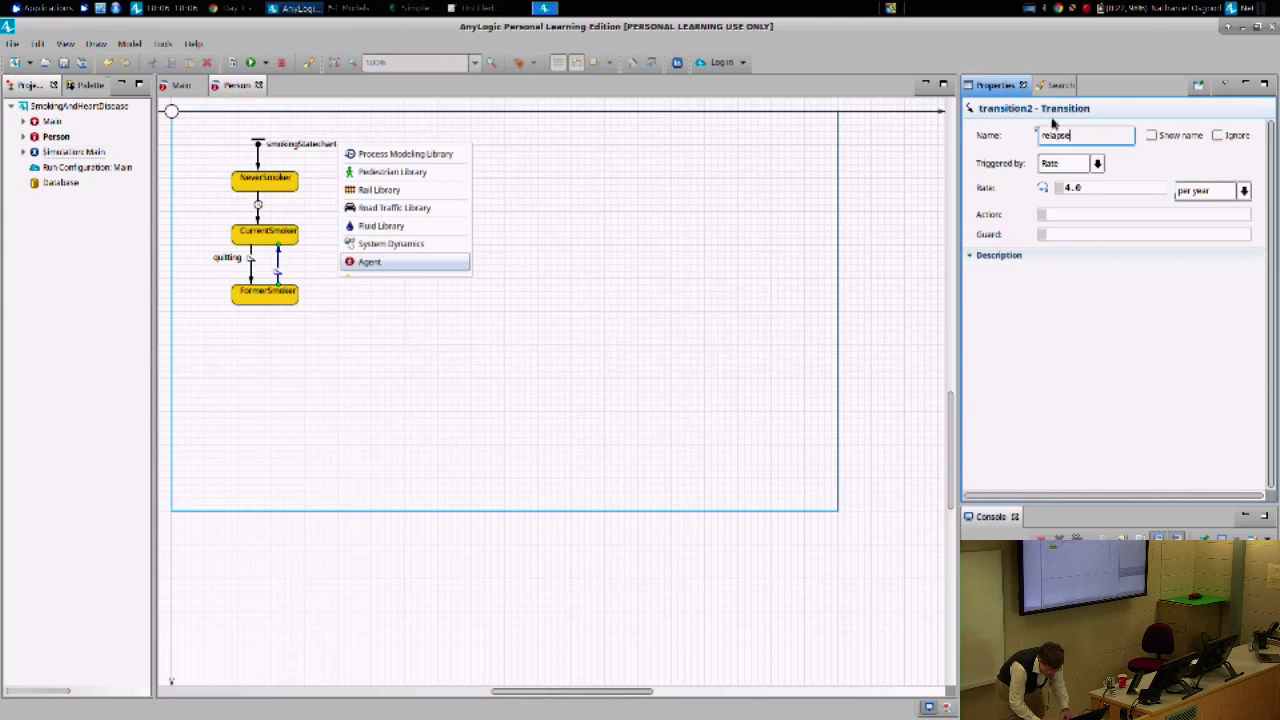
pyautogui.click(1151, 135)
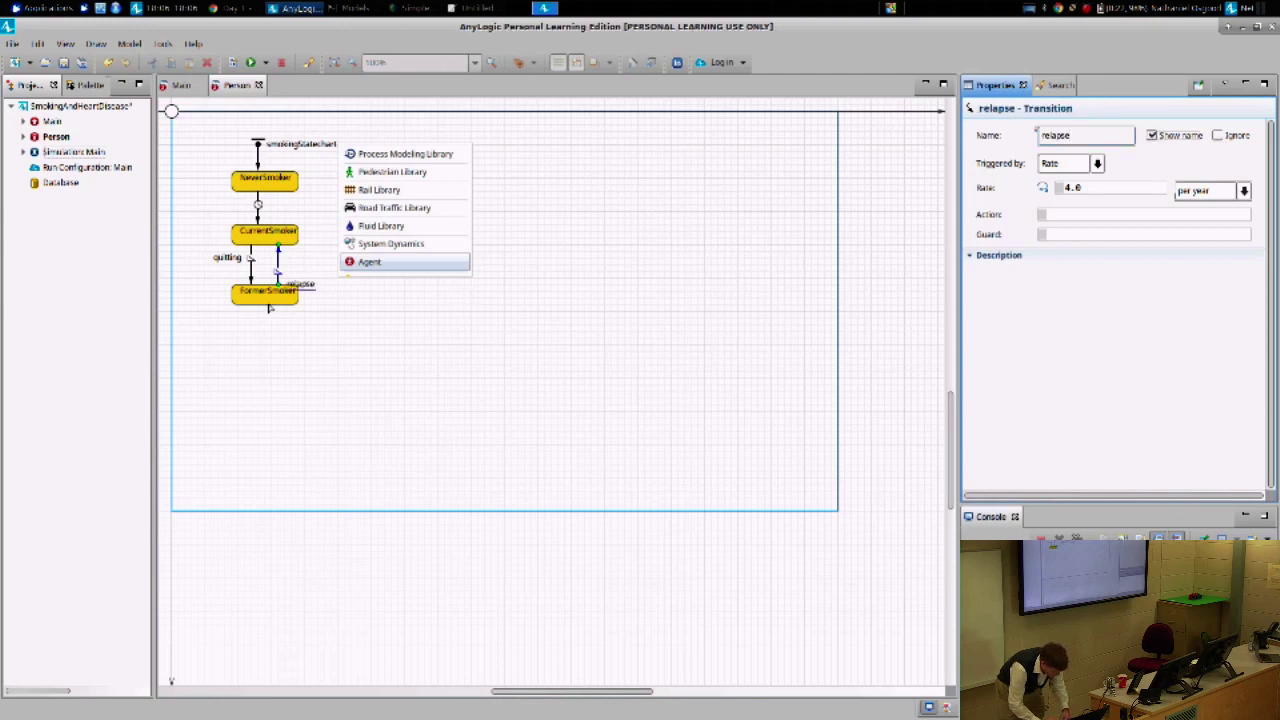
pyautogui.moveTo(307, 293); pyautogui.dragTo(308, 266)
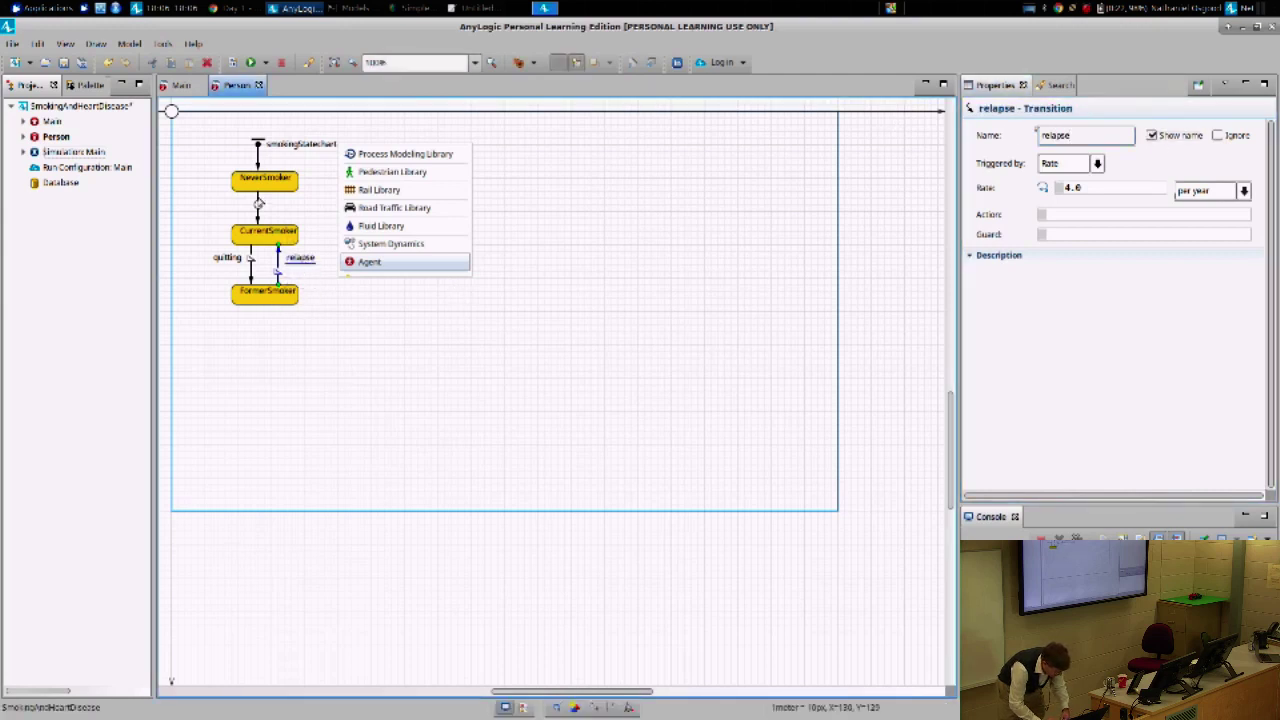
# - Name the NeverSmoker-to-CurrentSmoker transition 'initiation' (typing 'ini')
pyautogui.click(258, 204)
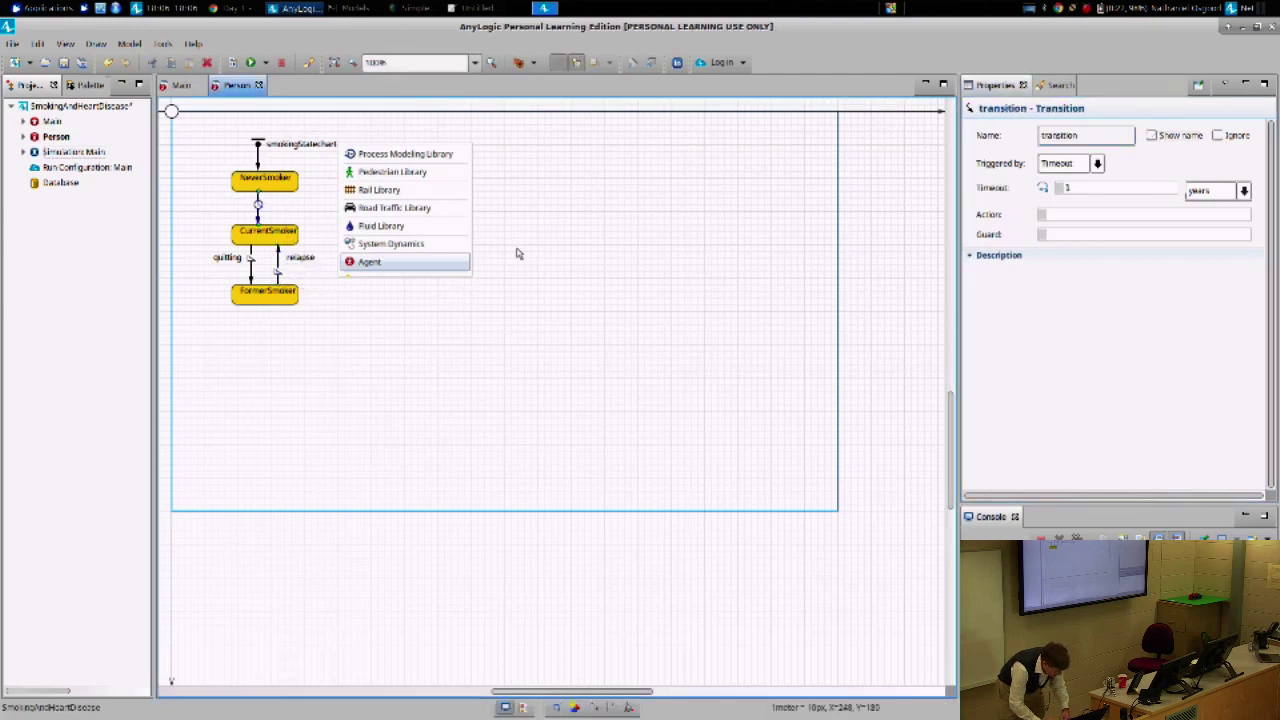
pyautogui.doubleClick(1094, 137)
pyautogui.write('initi')
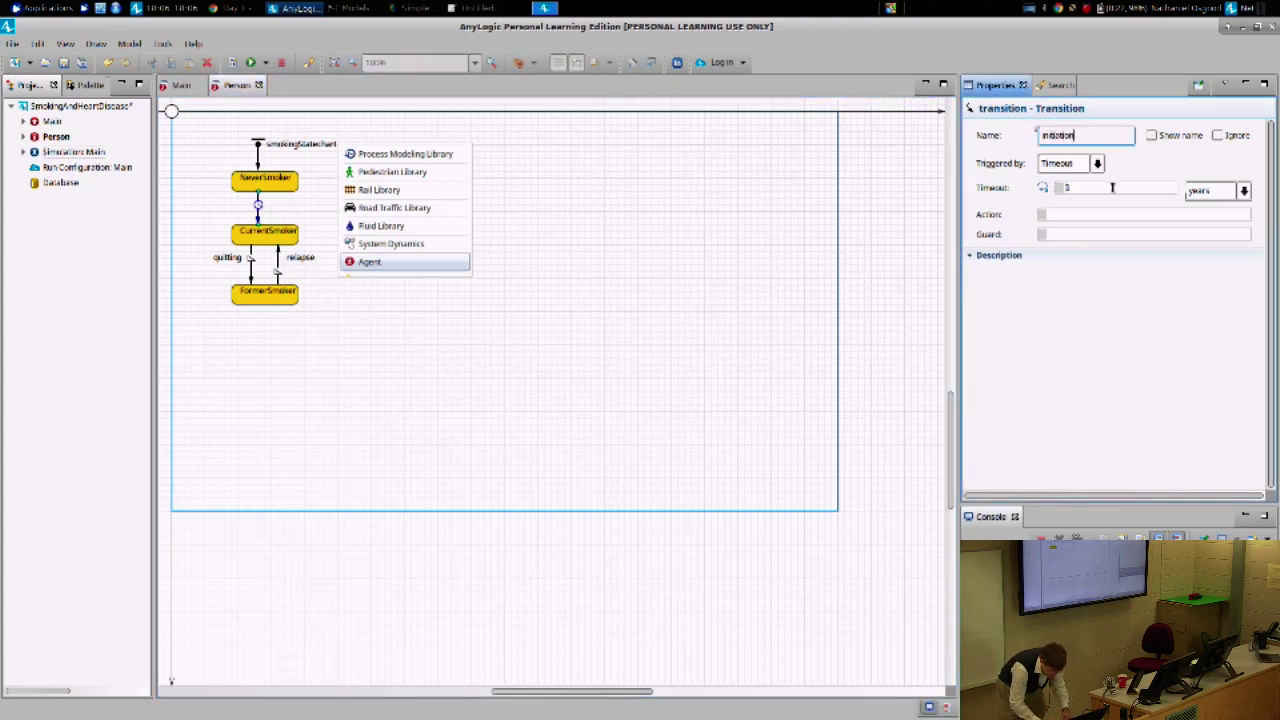
# - Set the initiation transition to be triggered by Rate with value 0.1 per year
pyautogui.click(1222, 192)
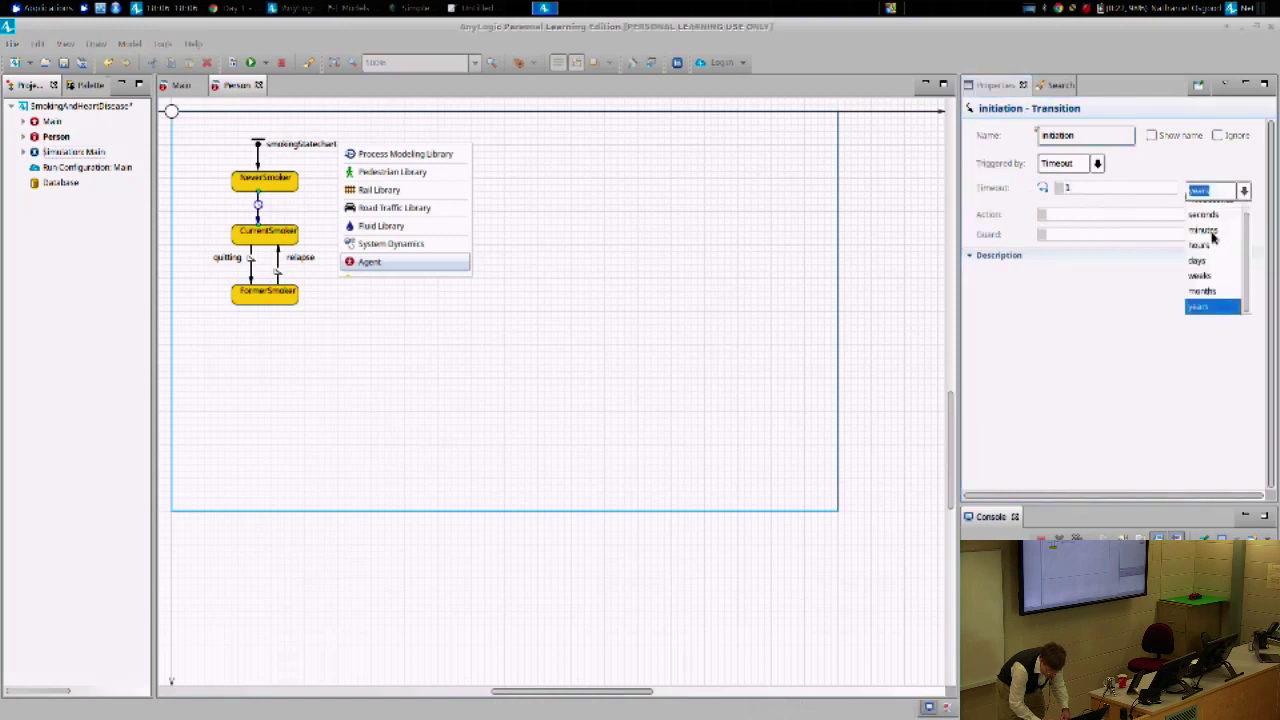
pyautogui.click(1097, 163)
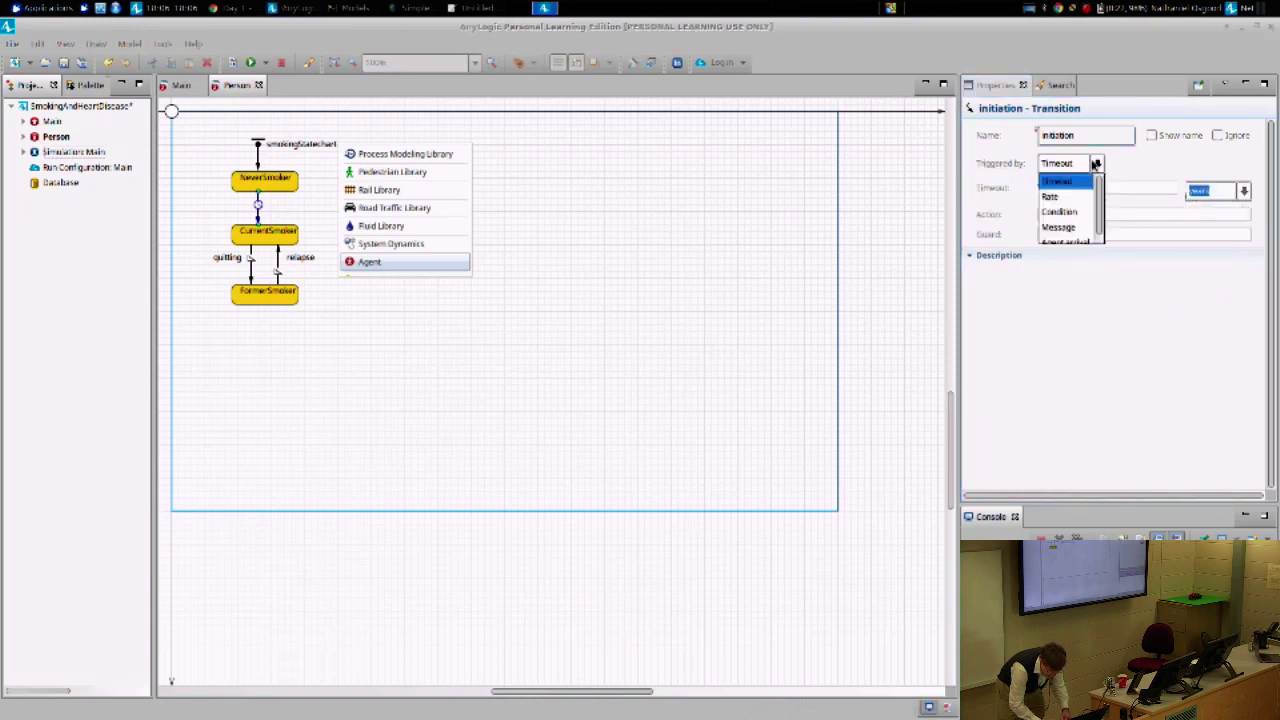
pyautogui.click(1050, 197)
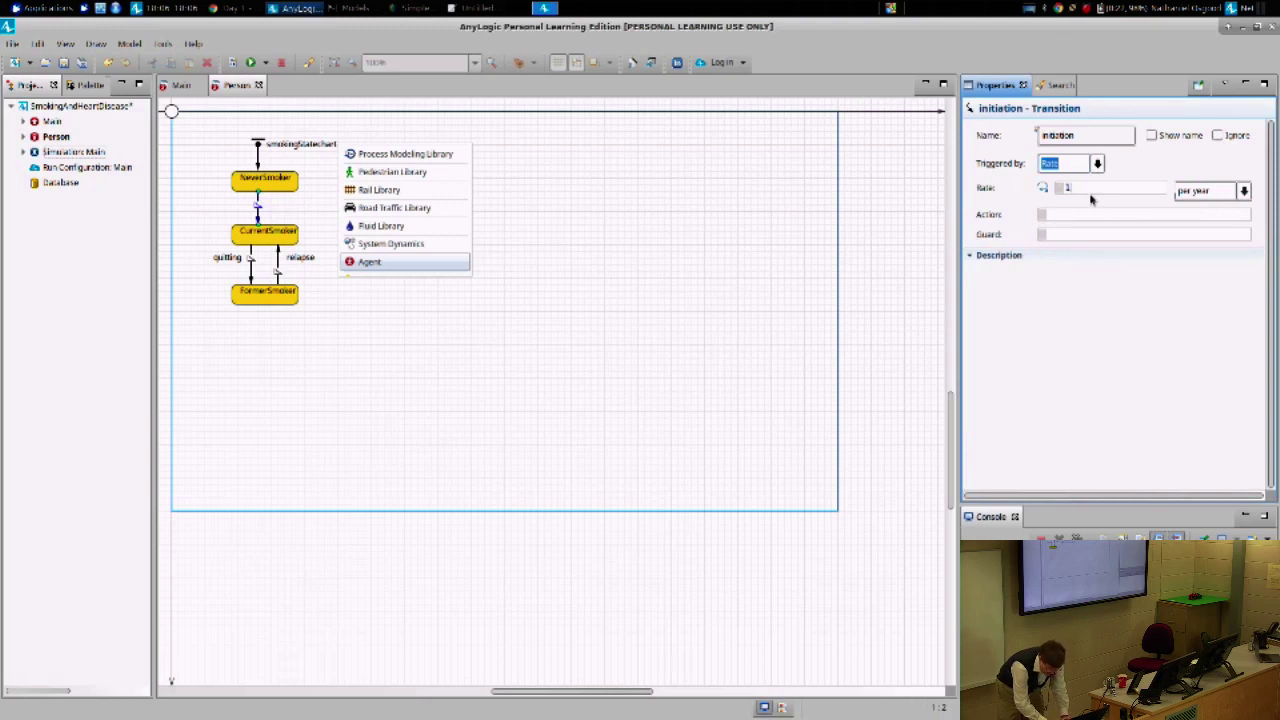
pyautogui.write('0.05')
pyautogui.press('Tab')
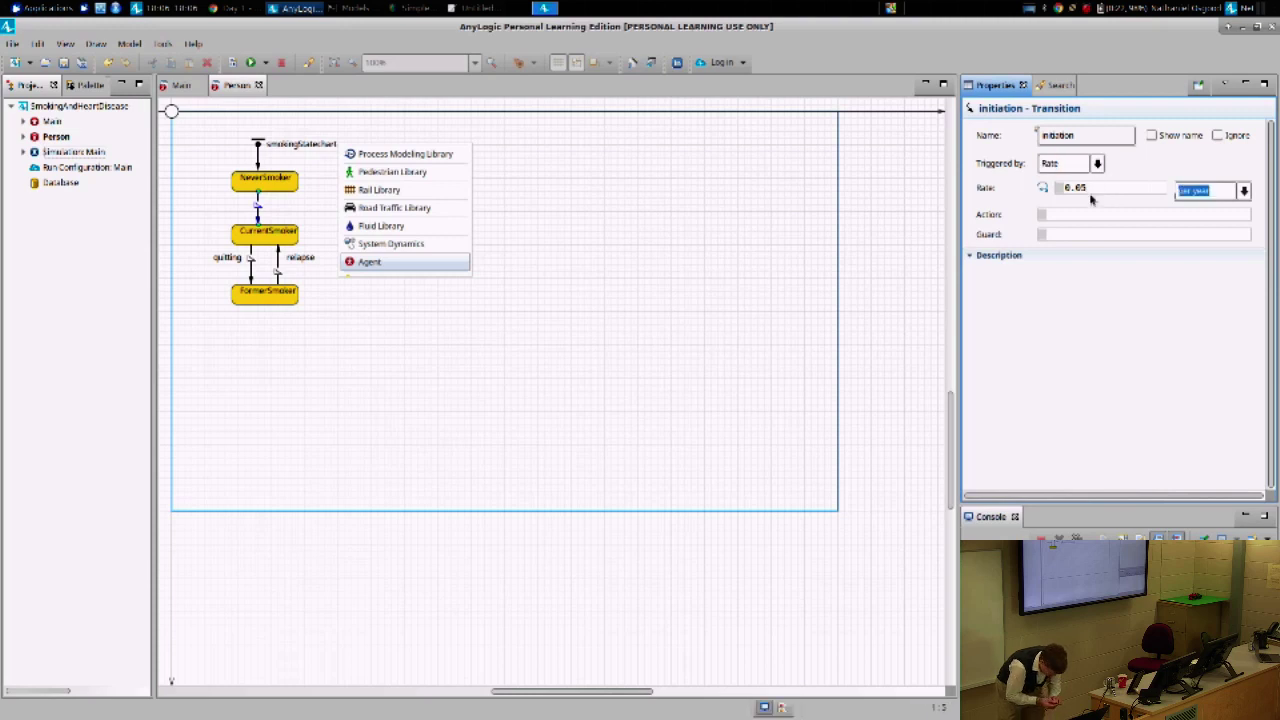
pyautogui.press('BackSpace')
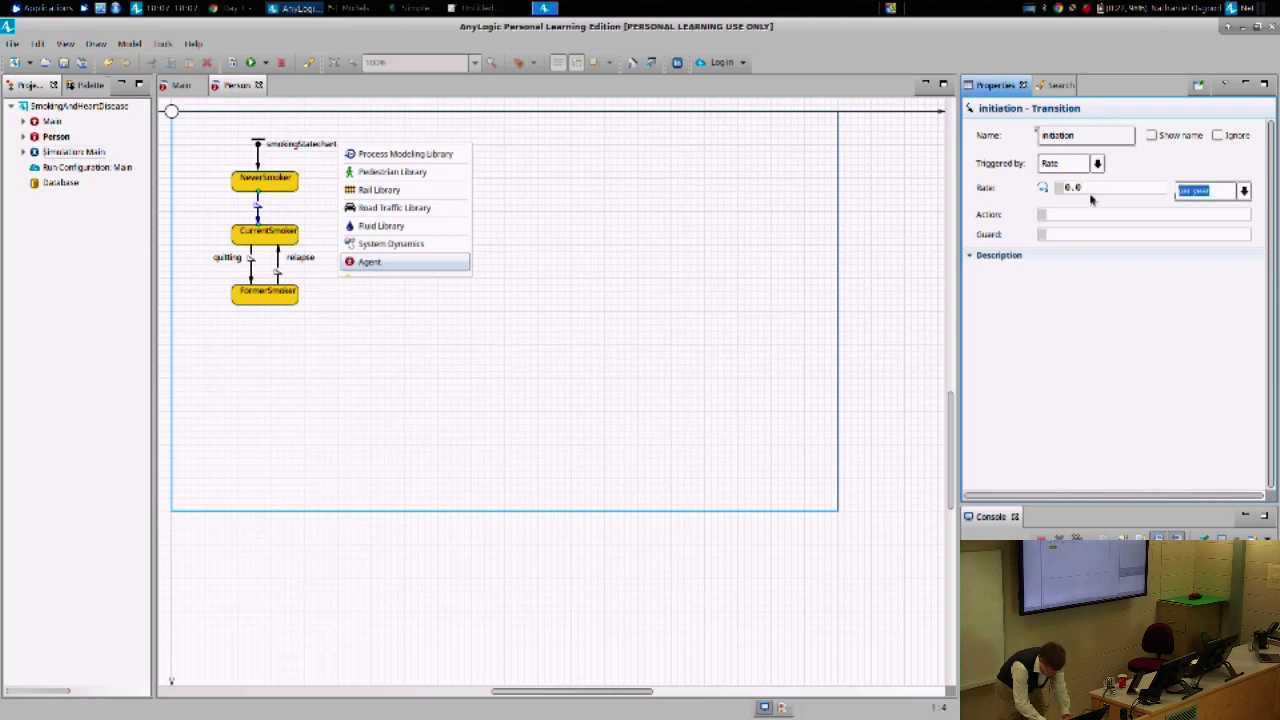
pyautogui.press('BackSpace')
pyautogui.press('BackSpace')
pyautogui.press('BackSpace')
pyautogui.write('1')
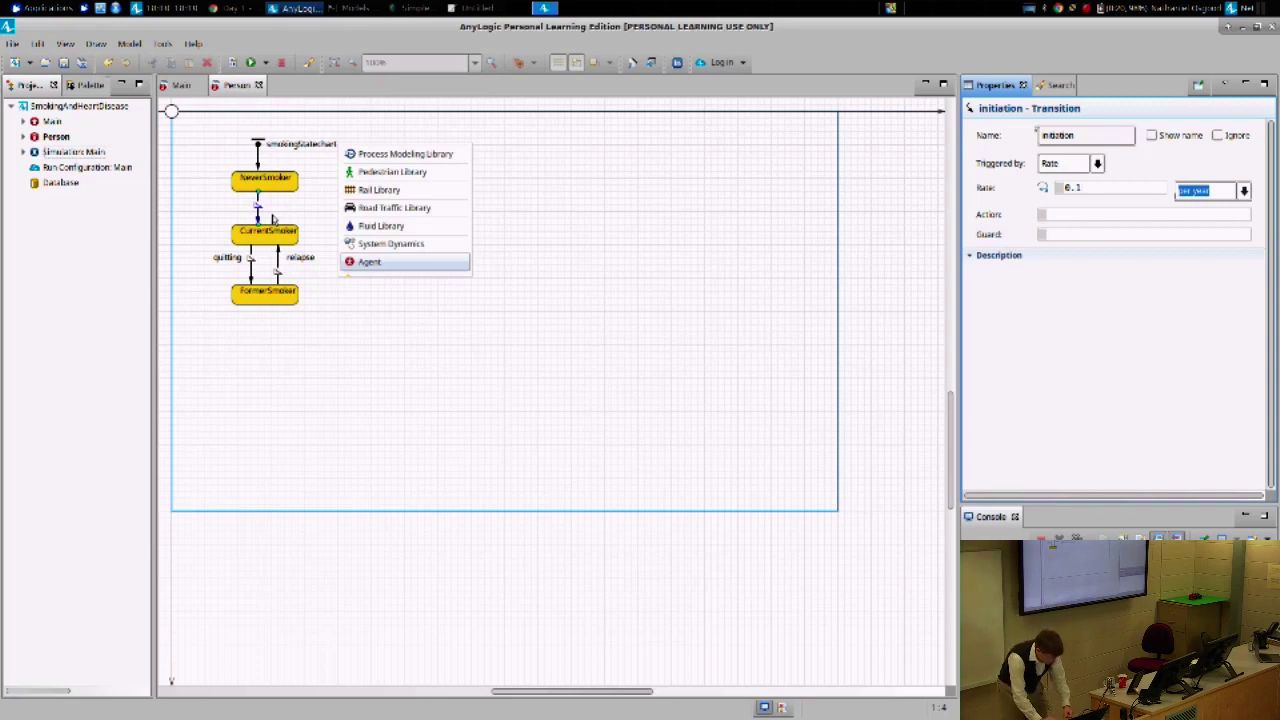
# - Check the quitting transition stays triggered by Rate, then switch to Chrome
pyautogui.click(251, 262)
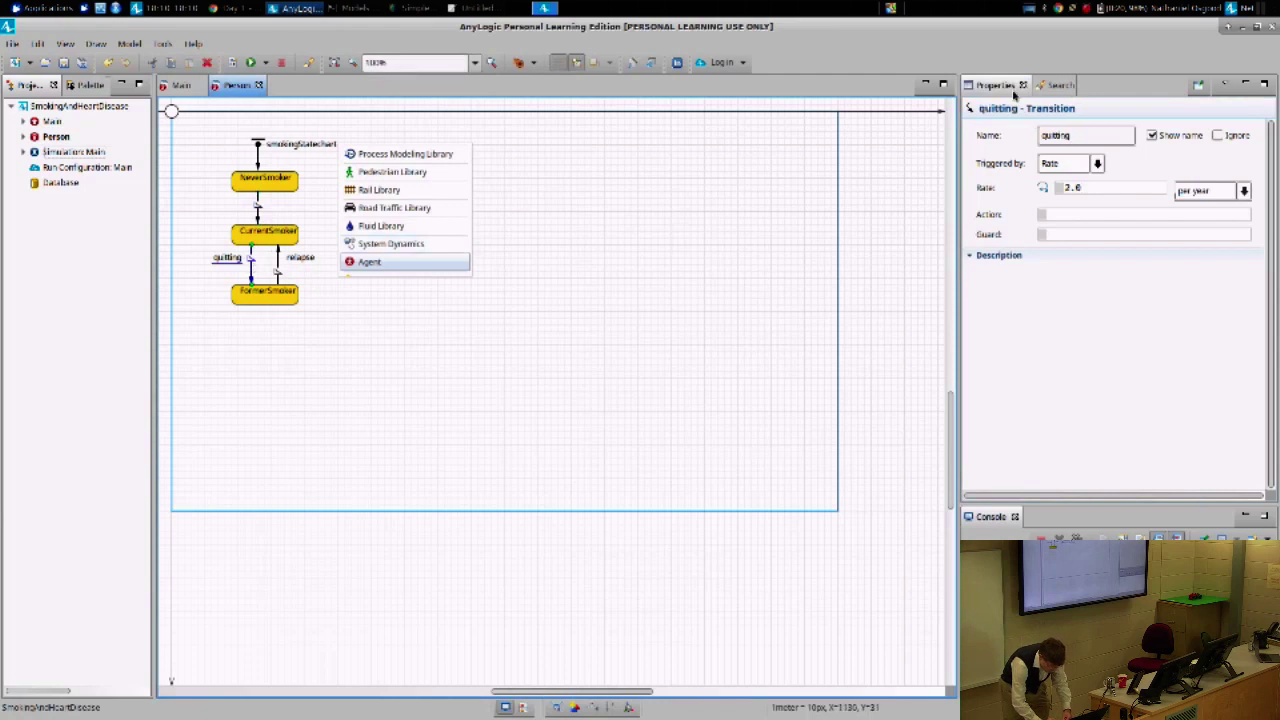
pyautogui.click(1096, 164)
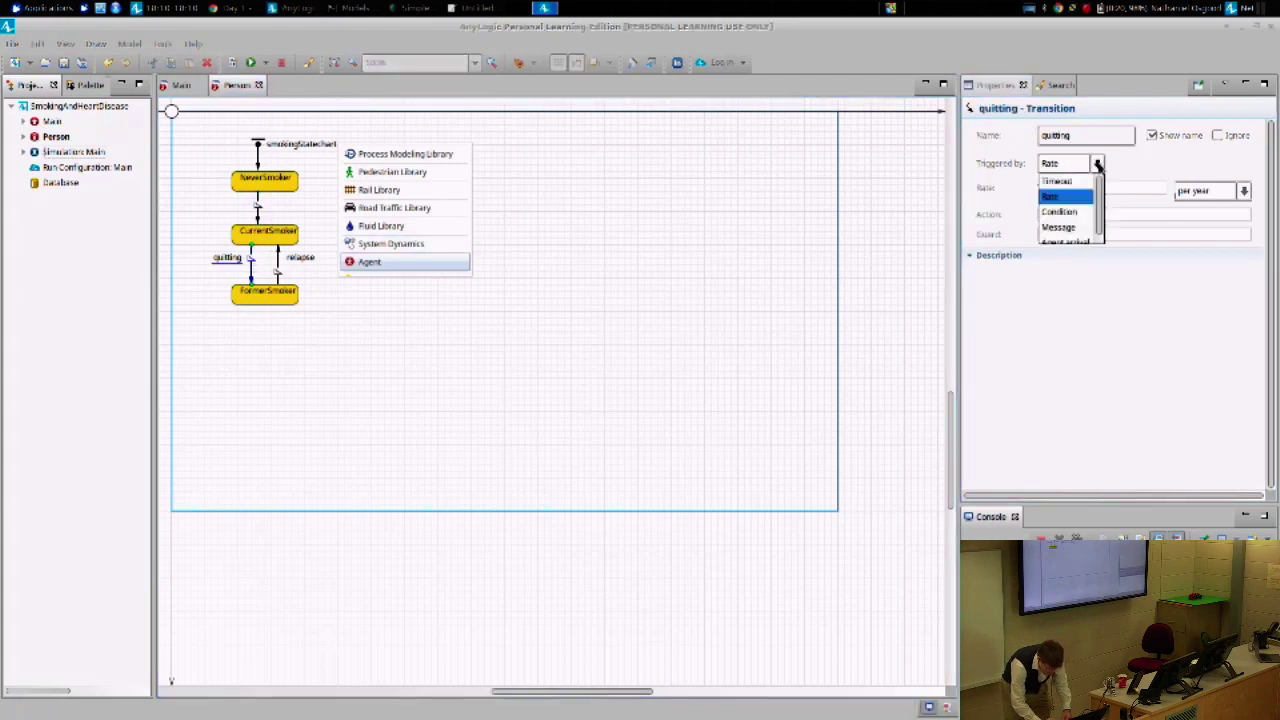
pyautogui.moveTo(1100, 190); pyautogui.dragTo(1103, 248)
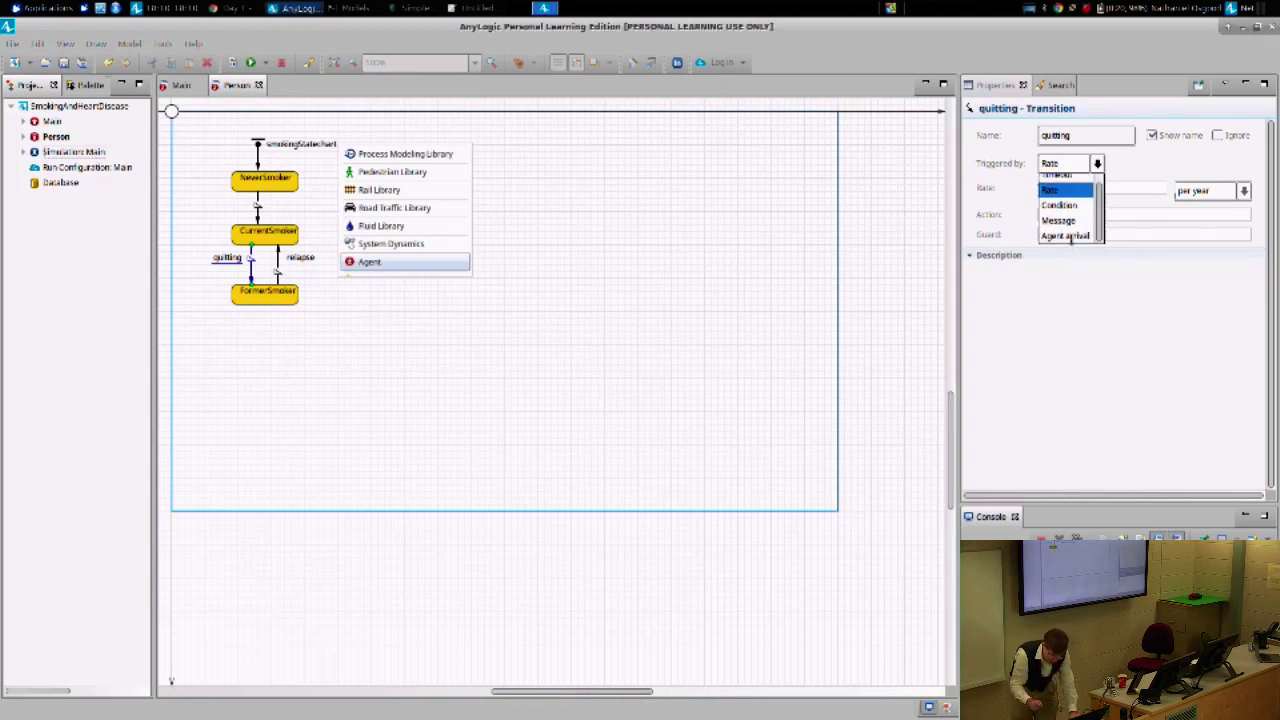
pyautogui.press('Escape')
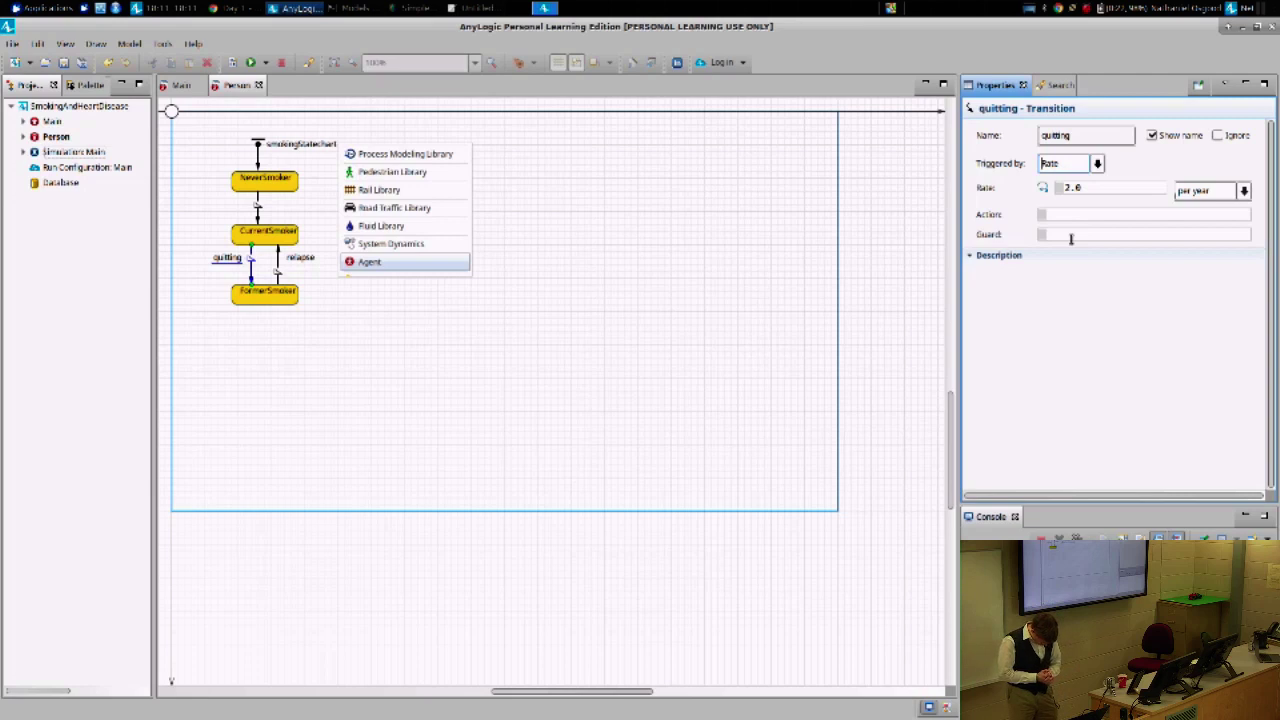
pyautogui.hotkey('alt', 'Tab')
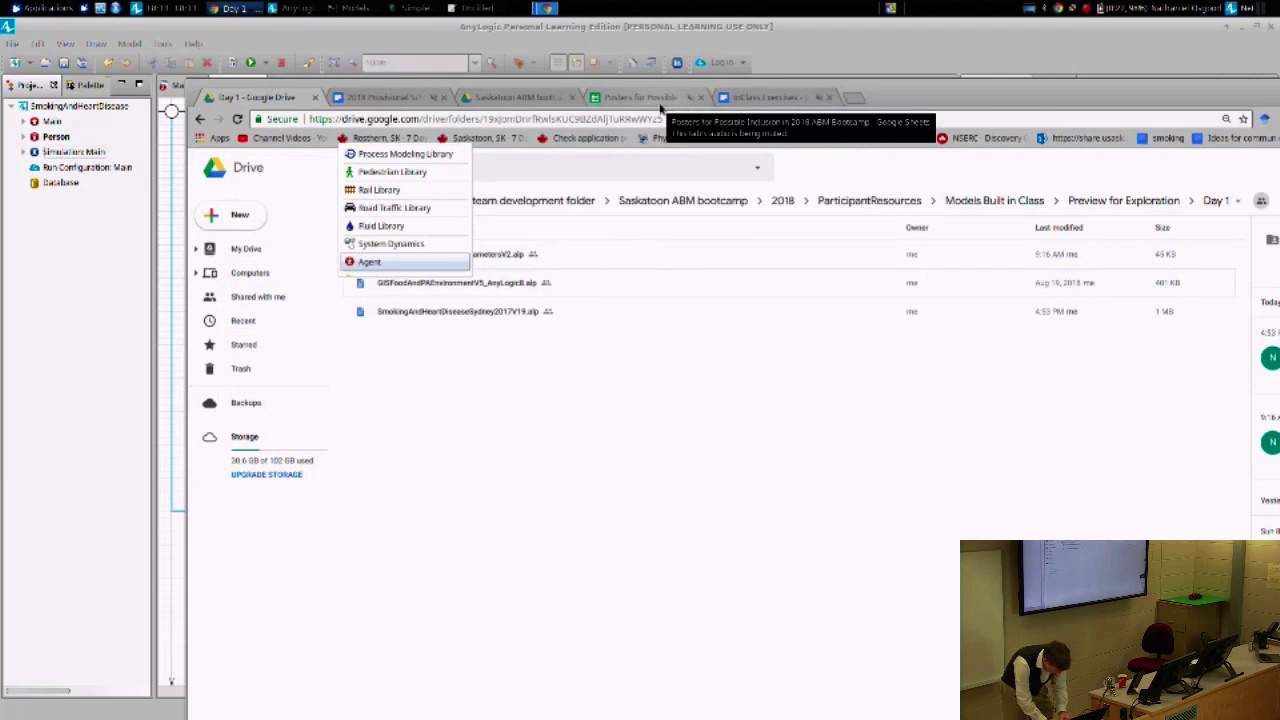
# - Go to Google Sheets in a new maximized tab and open 'Project Ideas for ABM Bootcamp 2018'
pyautogui.hotkey('ctrl', 't')
pyautogui.write('sheets.google.com')
pyautogui.press('Return')
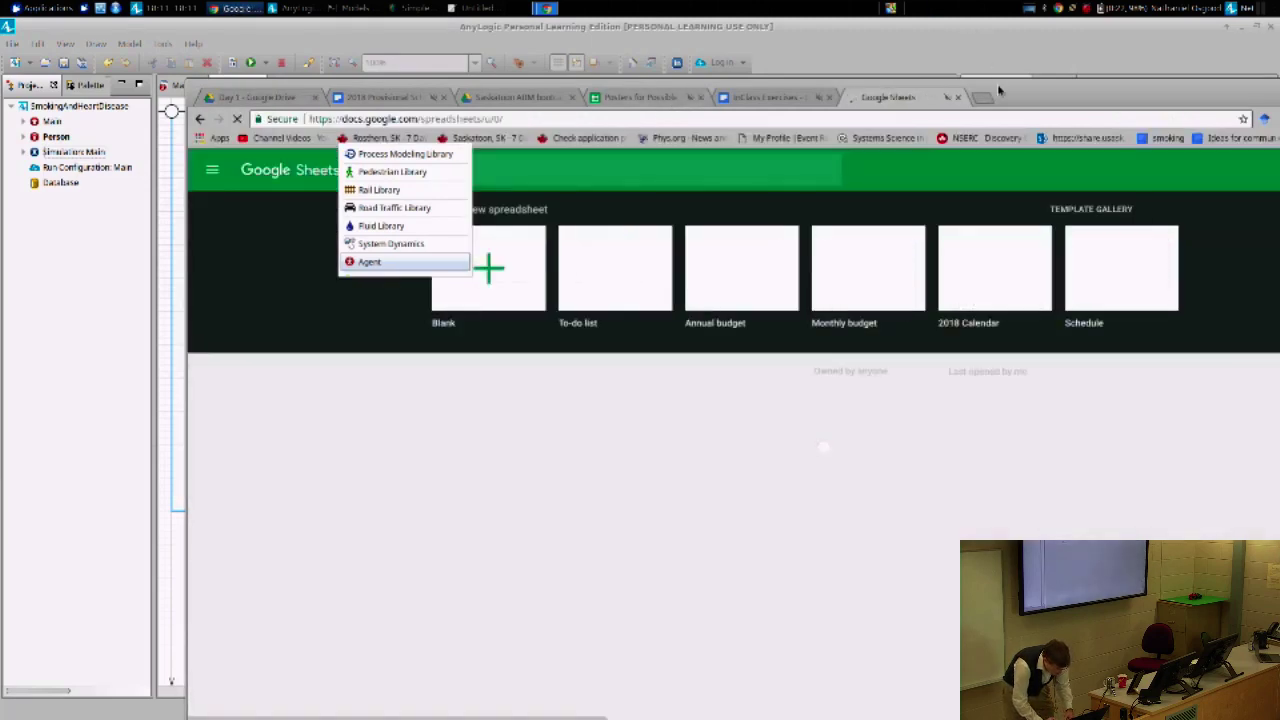
pyautogui.doubleClick(998, 91)
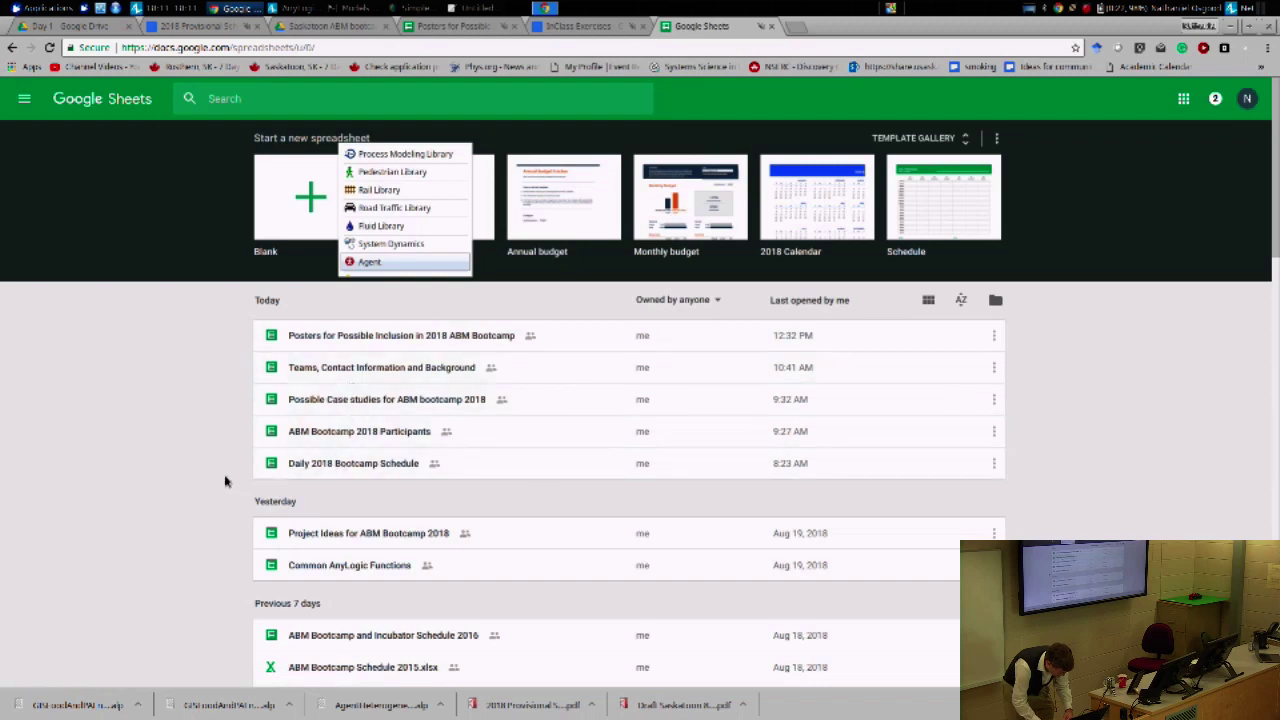
pyautogui.scroll(-3, 225, 481)
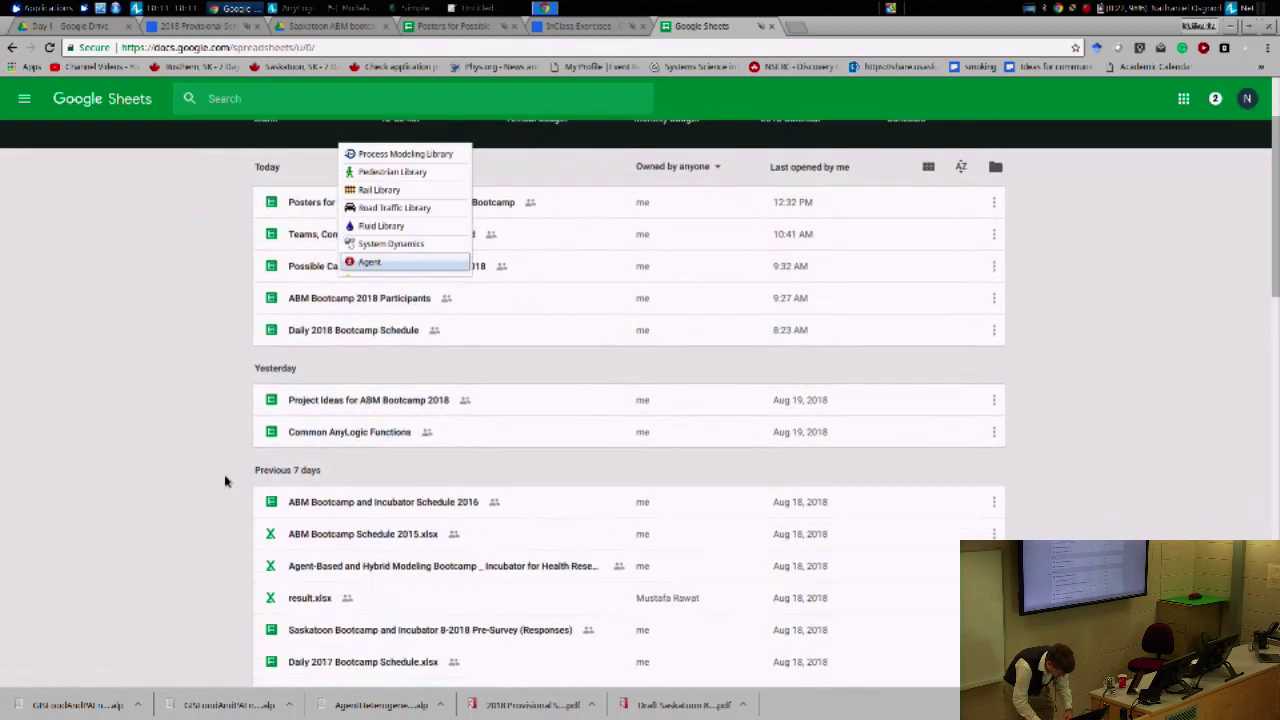
pyautogui.scroll(2, 225, 481)
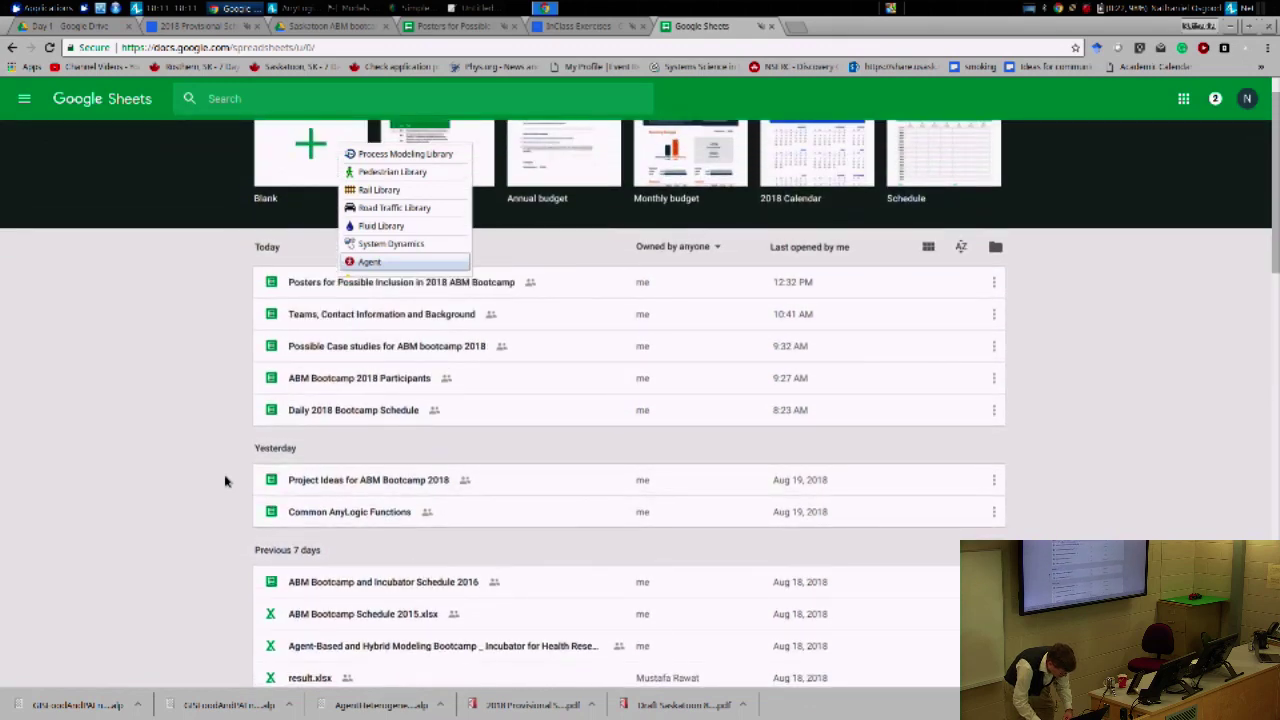
pyautogui.scroll(-2, 225, 481)
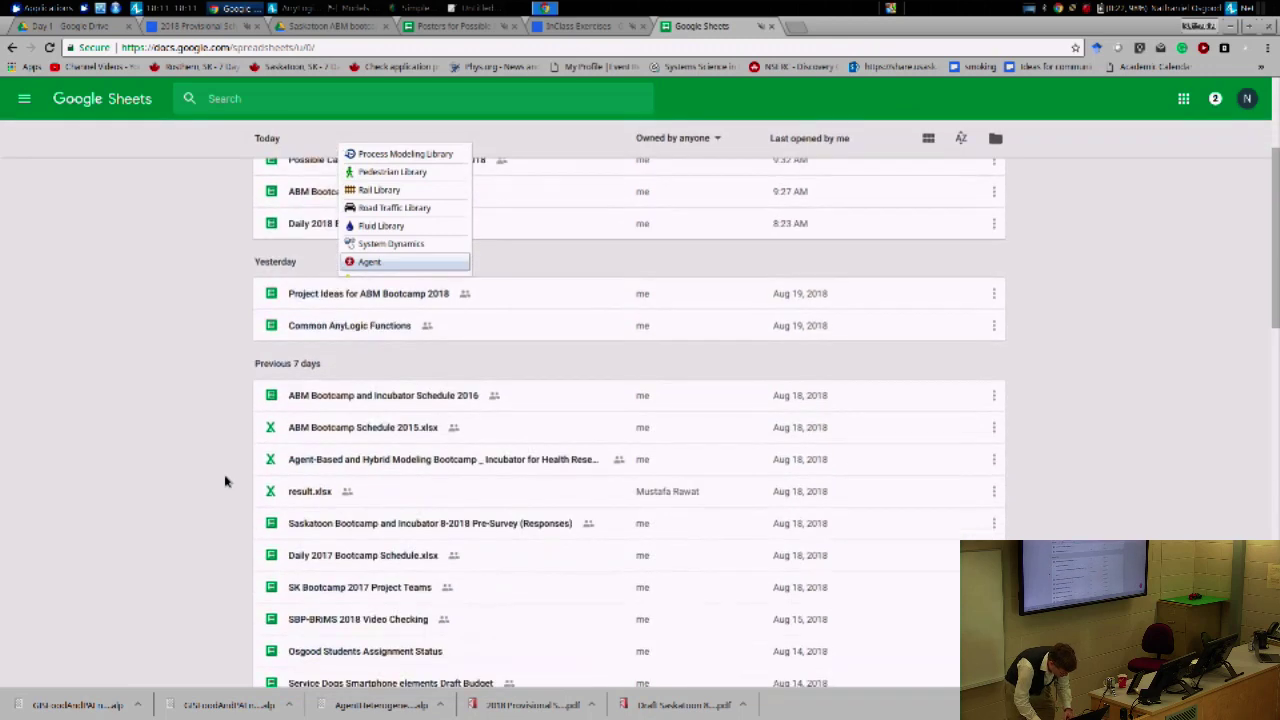
pyautogui.click(378, 294)
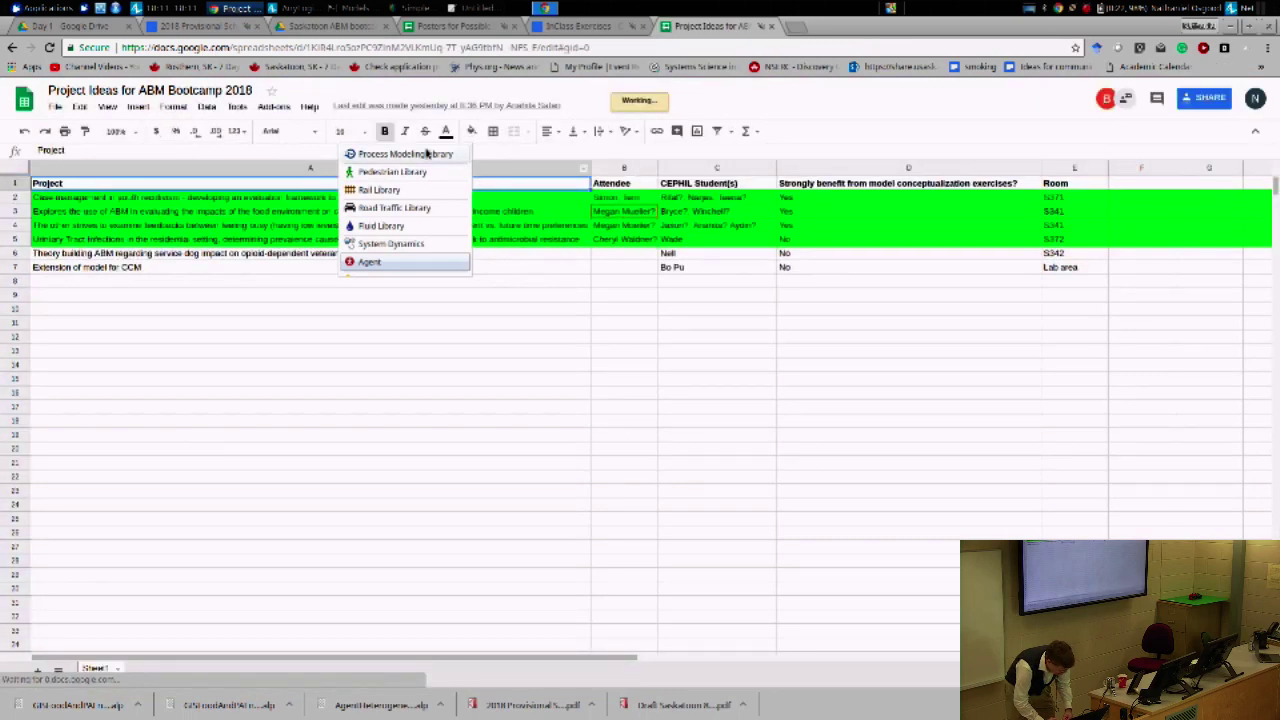
# - Restore Chrome to a smaller window so the AnyLogic model shows behind the spreadsheet
pyautogui.moveTo(815, 30); pyautogui.dragTo(865, 187)
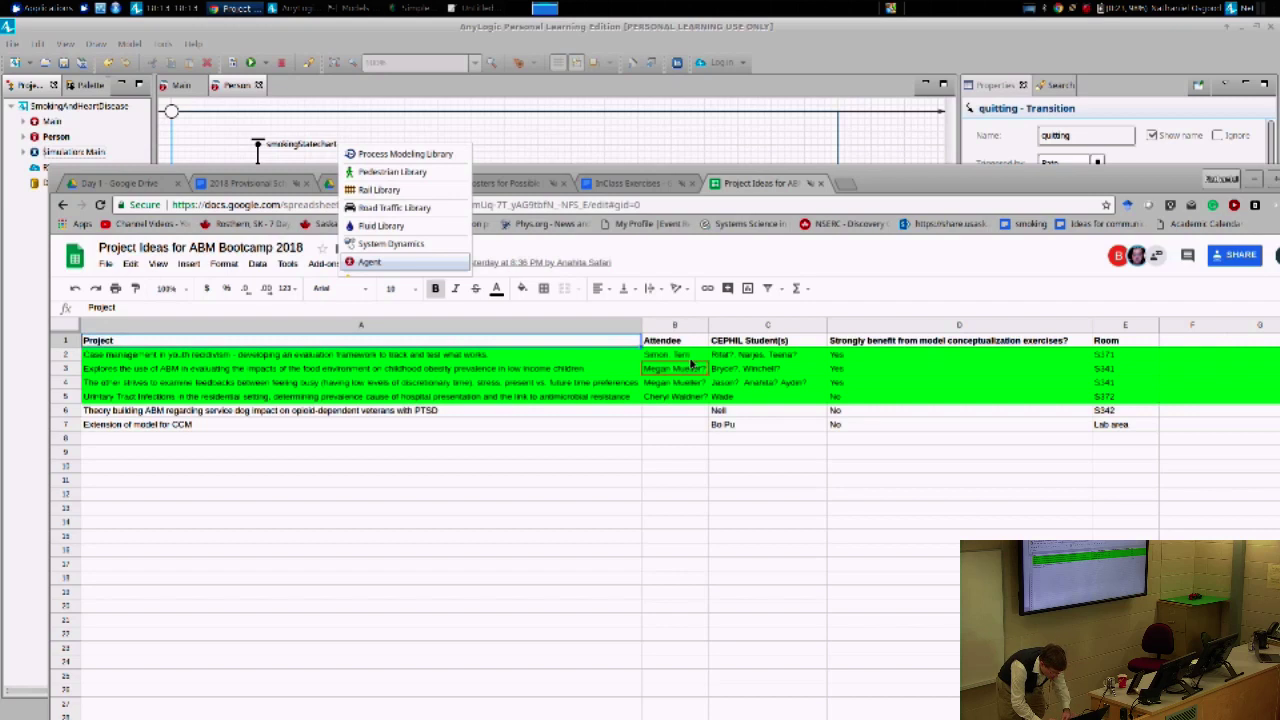
# - Replace the attendee in B2 with a new attendee's name
pyautogui.click(690, 358)
pyautogui.doubleClick(690, 356)
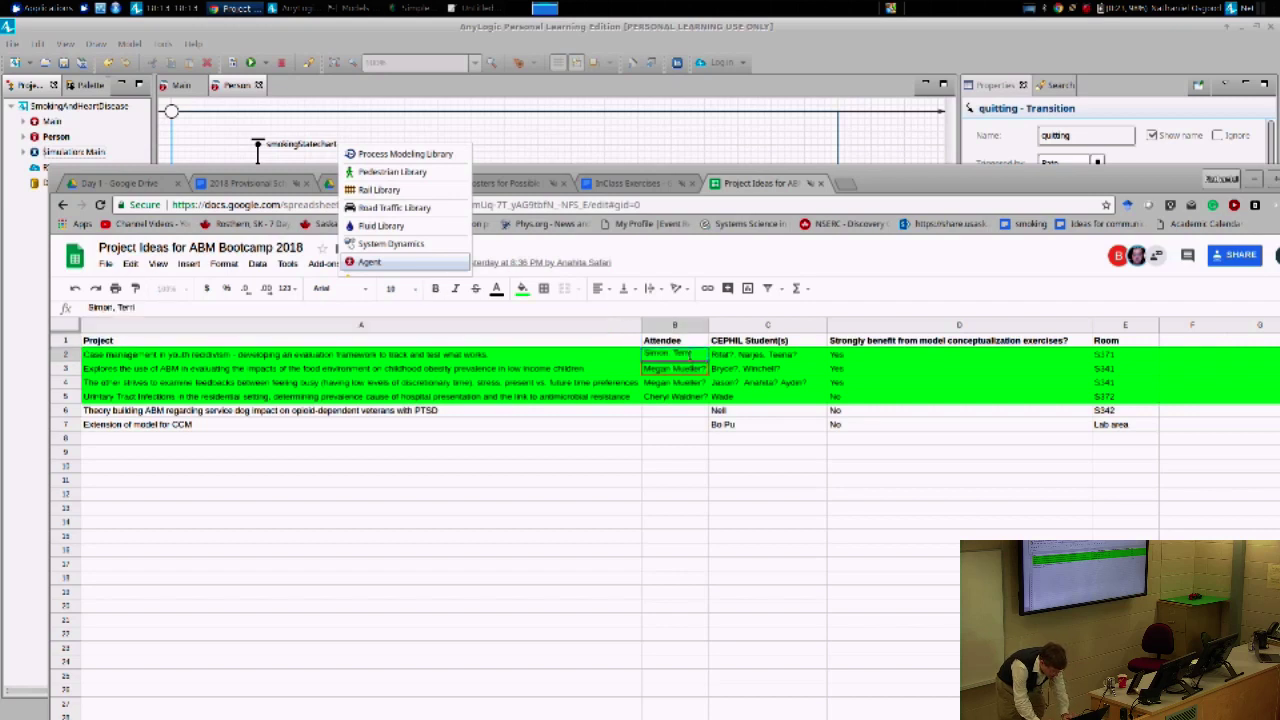
pyautogui.hotkey('ctrl', 'a')
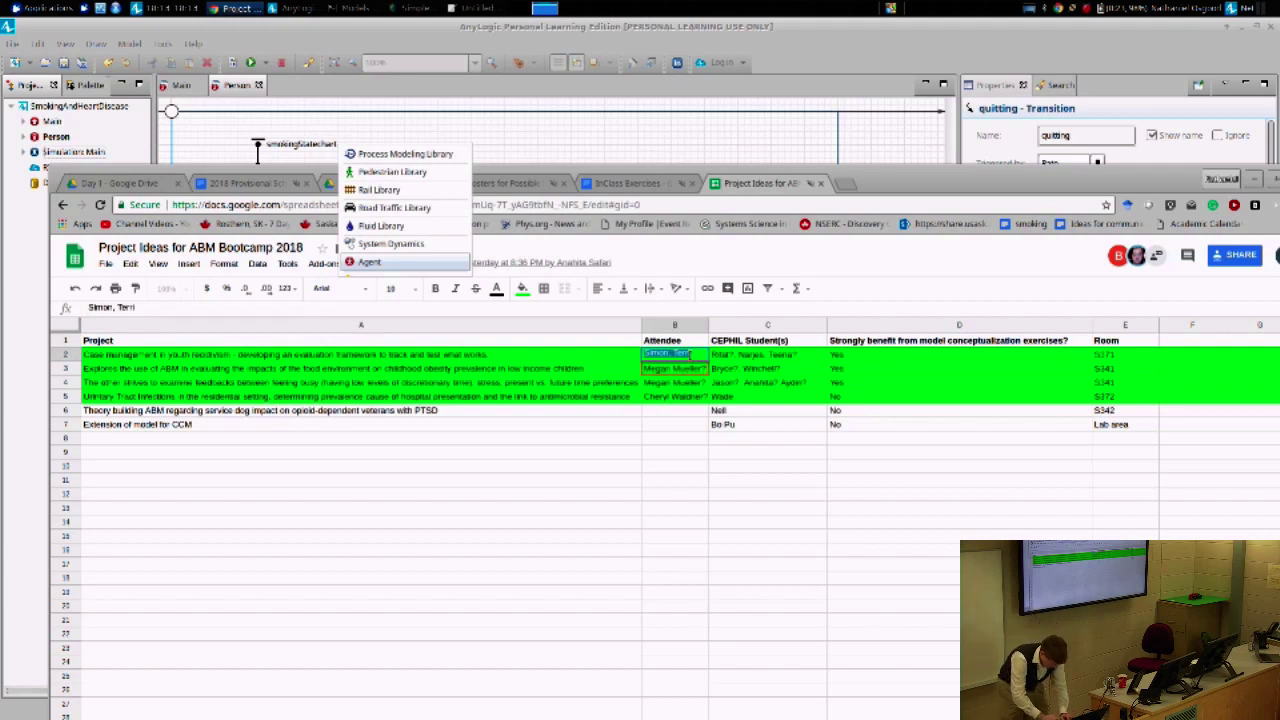
pyautogui.write('Kamy')
pyautogui.press('Return')
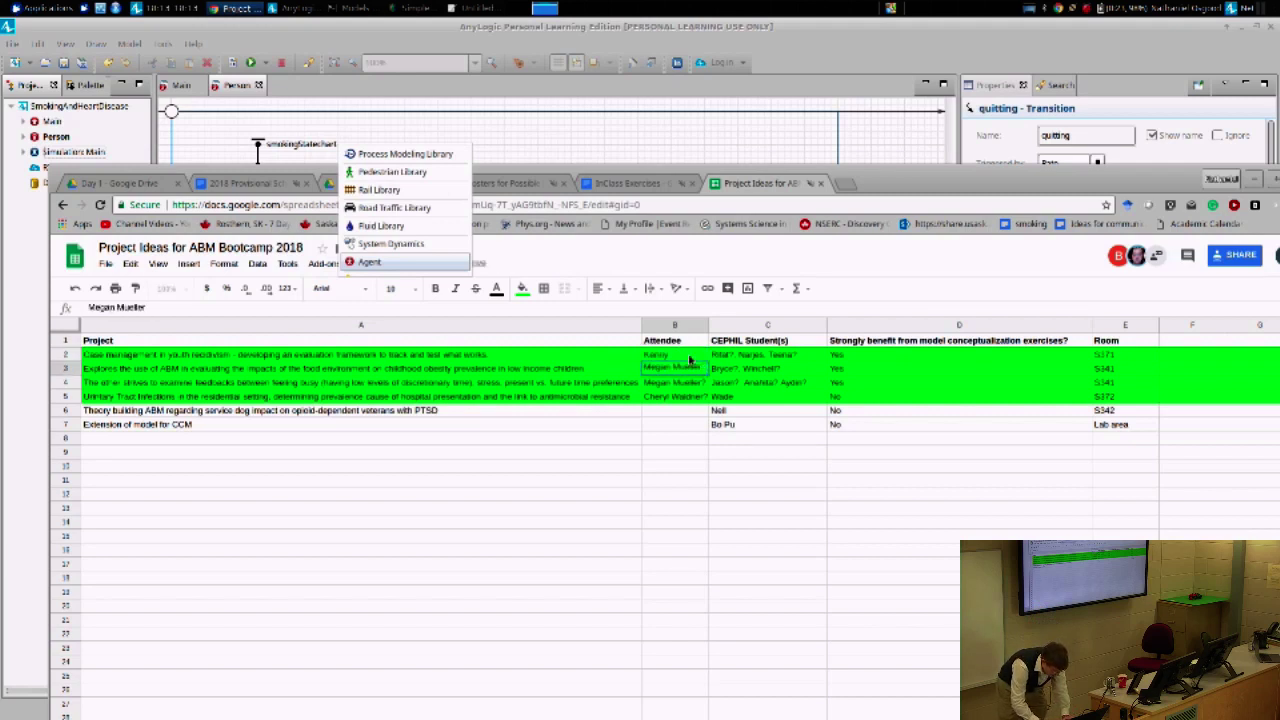
# - Drop the question mark from B3 and enter attendees' full names in B4 and B5
pyautogui.press('Return')
pyautogui.press('BackSpace')
pyautogui.press('Return')
pyautogui.press('BackSpace')
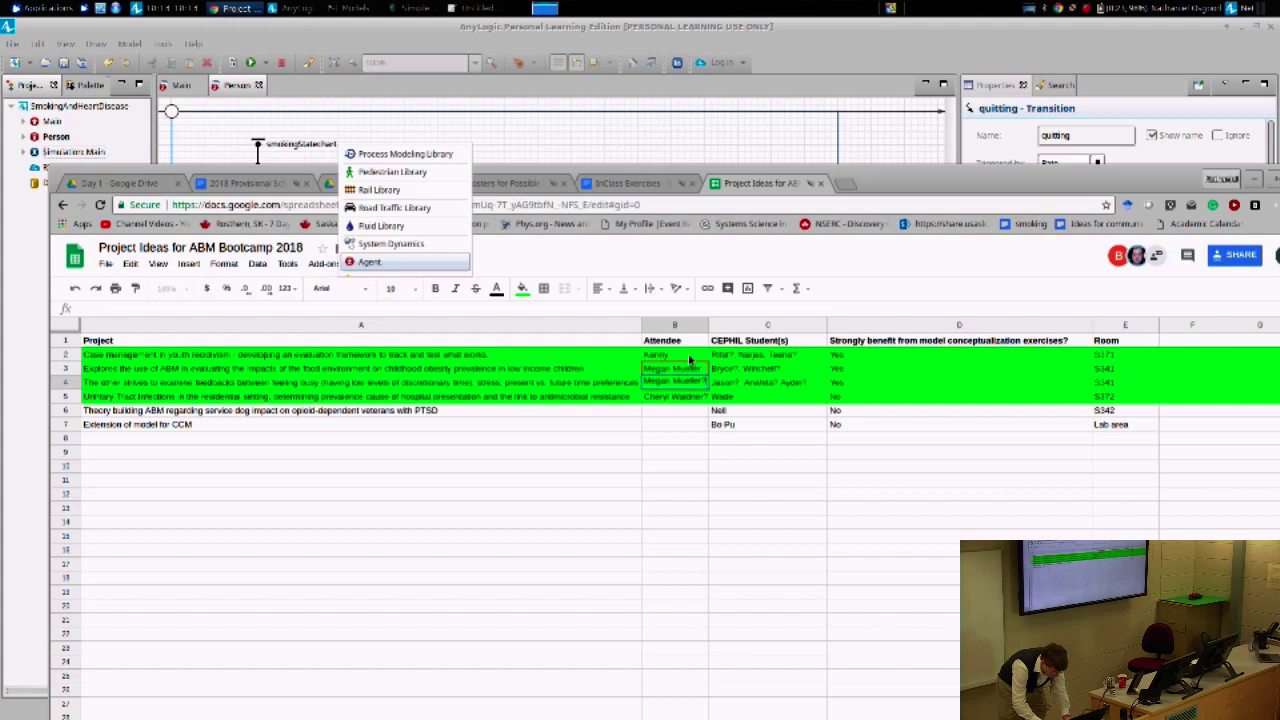
pyautogui.press('Return')
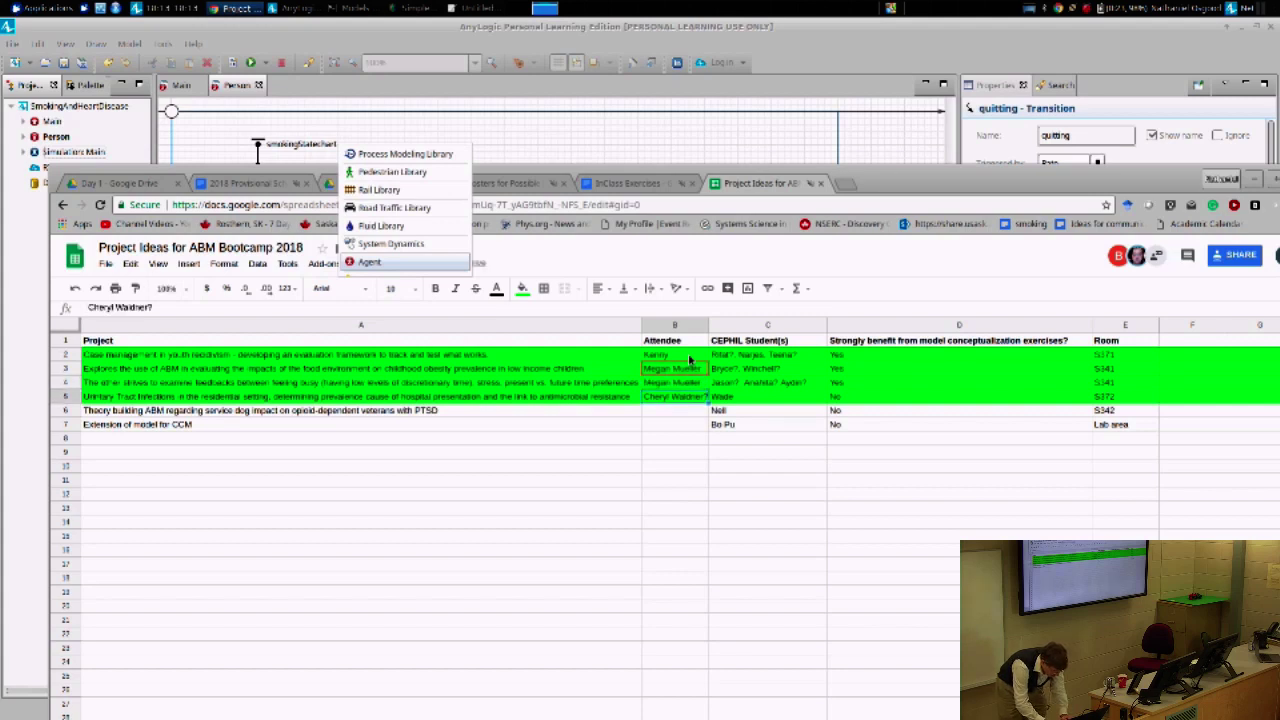
pyautogui.press('BackSpace')
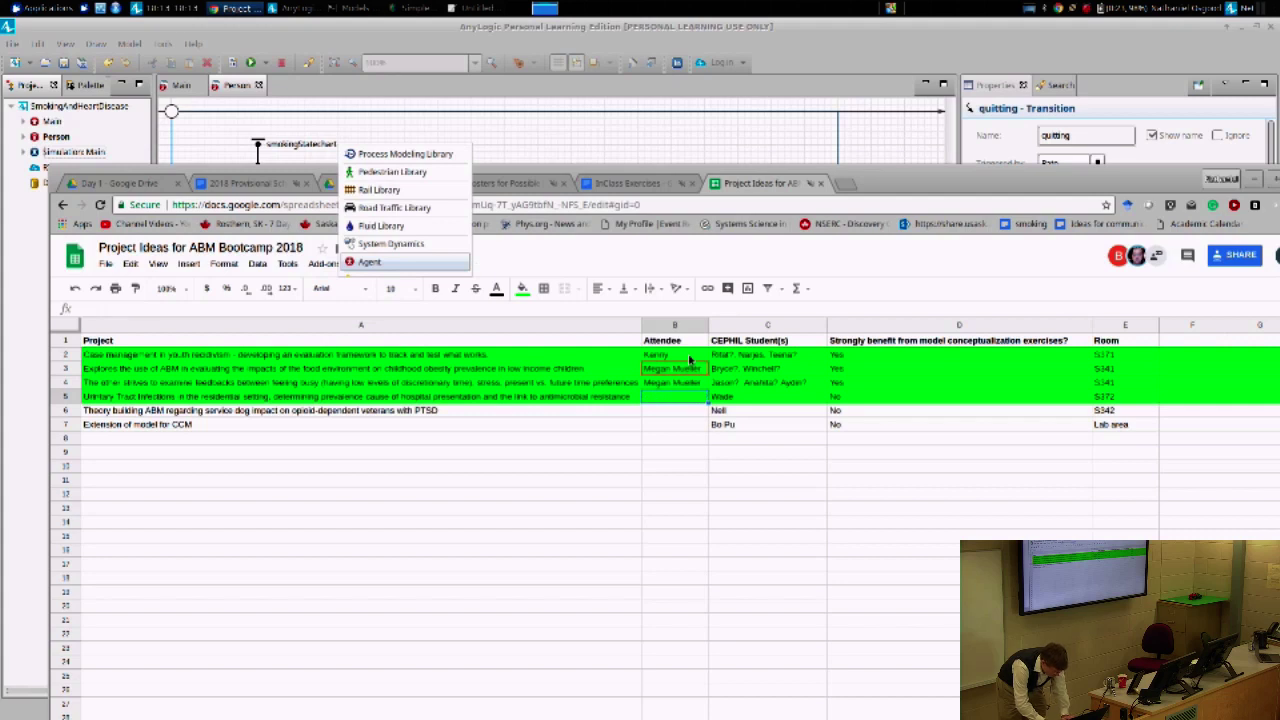
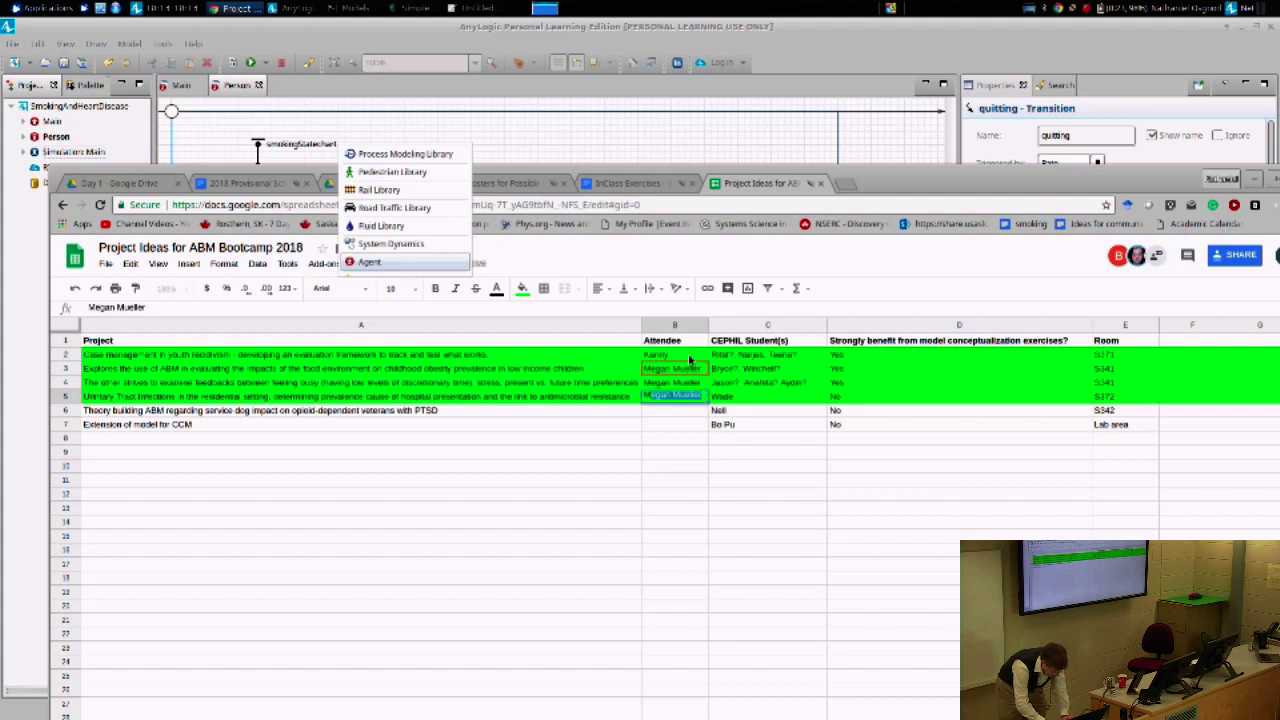
pyautogui.press('Return')
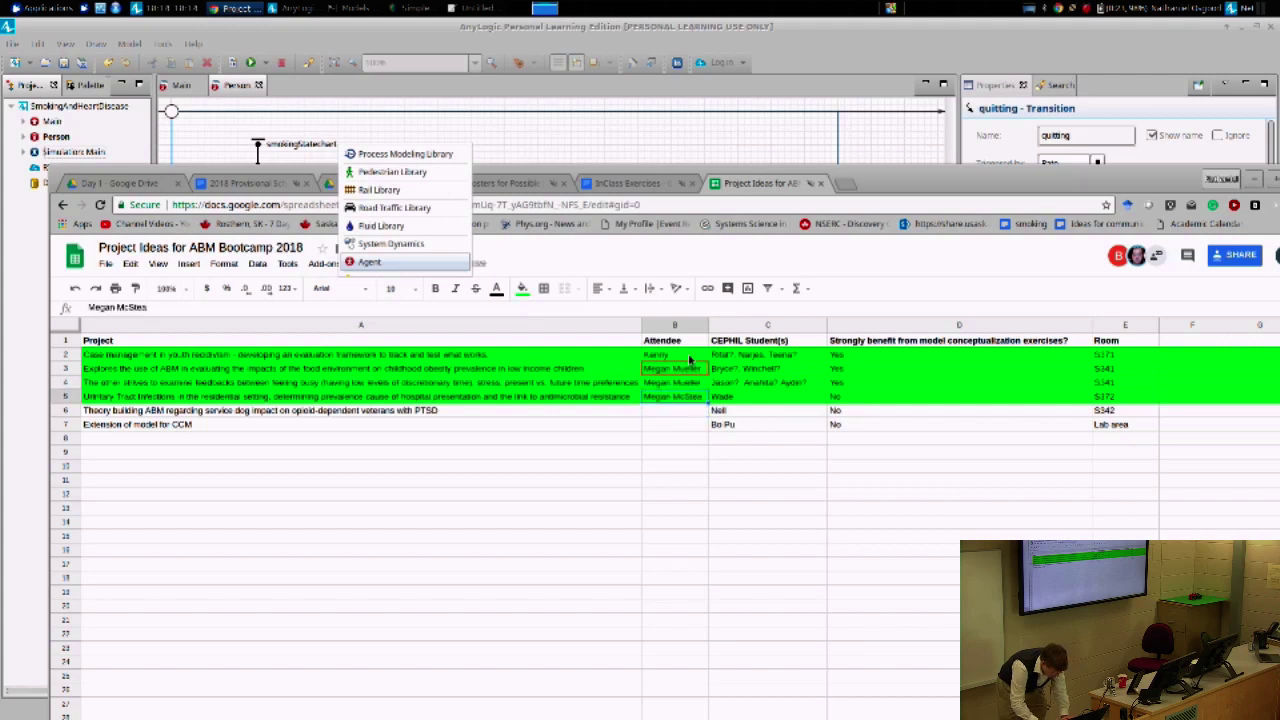
# - Review the attendee entries in column B and the room numbers in column E
pyautogui.press('Up')
pyautogui.press('Up')
pyautogui.press('Up')
pyautogui.press('Down')
pyautogui.press('Down')
pyautogui.press('Down')
pyautogui.press('Right')
pyautogui.press('Right')
pyautogui.press('Right')
pyautogui.press('Right')
pyautogui.press('Left')
pyautogui.press('Up')
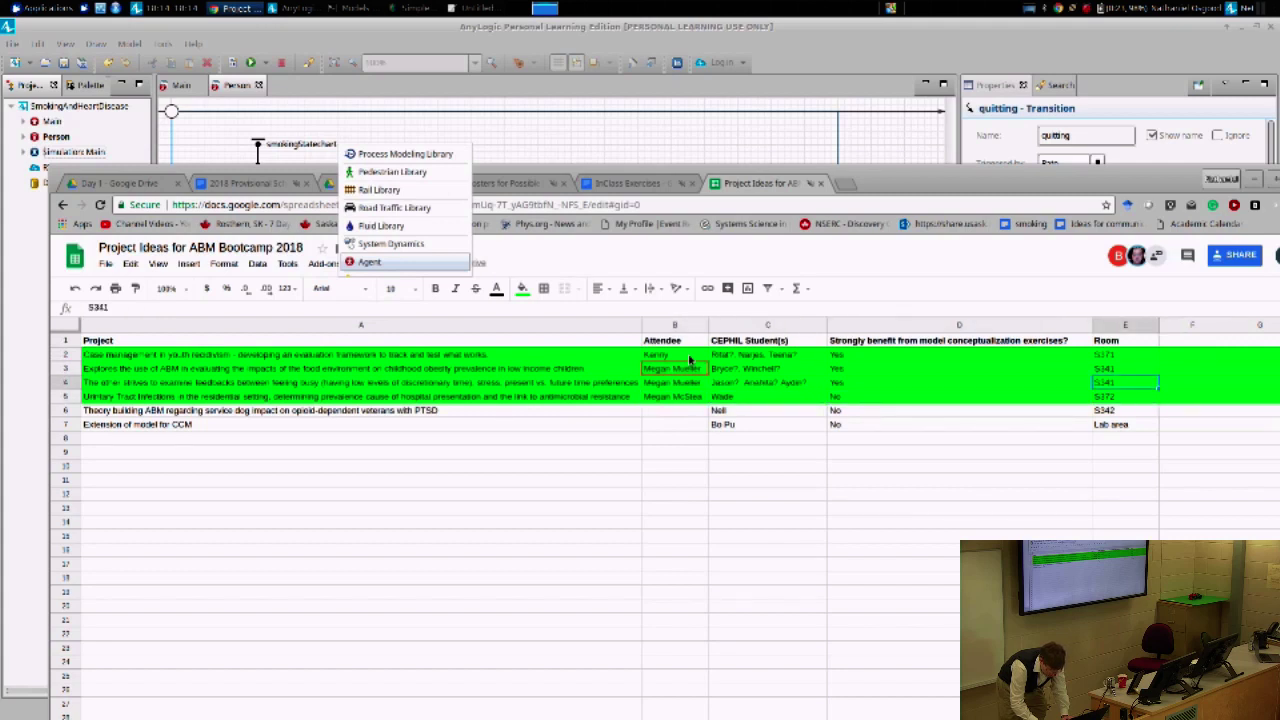
pyautogui.press('Up')
pyautogui.press('Up')
pyautogui.press('Down')
pyautogui.press('Down')
pyautogui.press('Down')
pyautogui.press('Up')
pyautogui.press('Up')
pyautogui.press('Up')
pyautogui.press('Up')
pyautogui.press('Down')
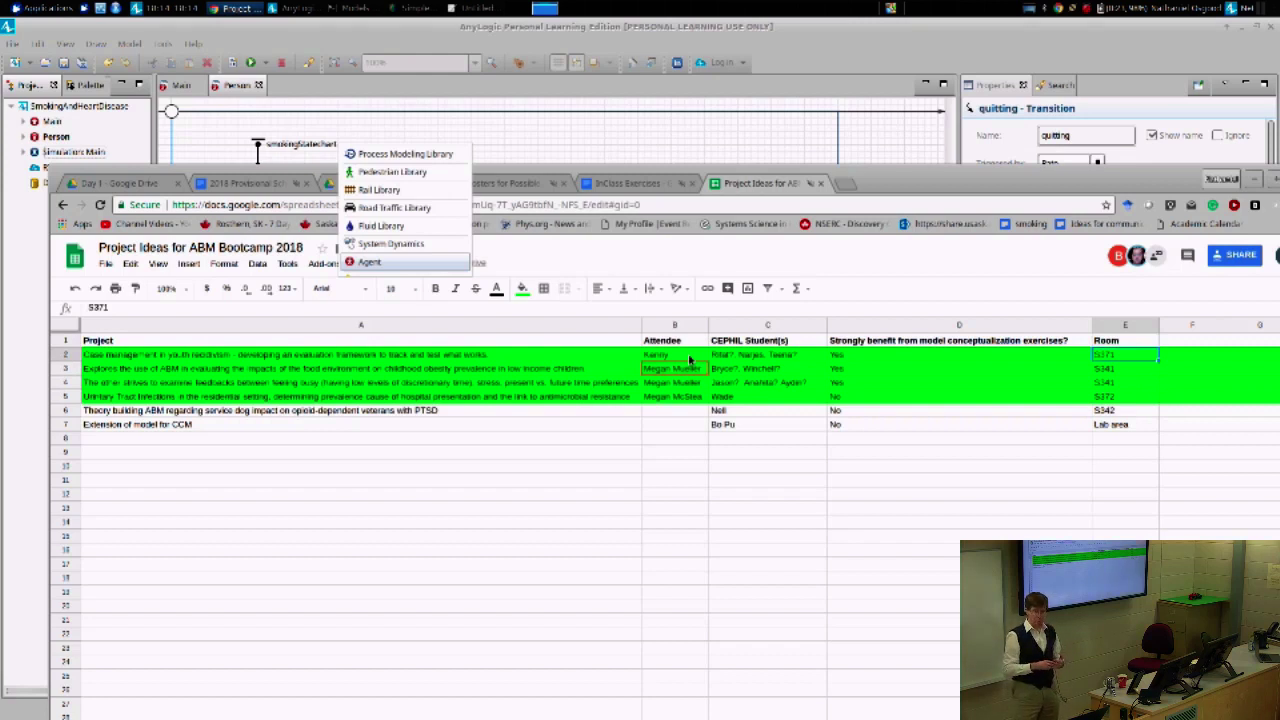